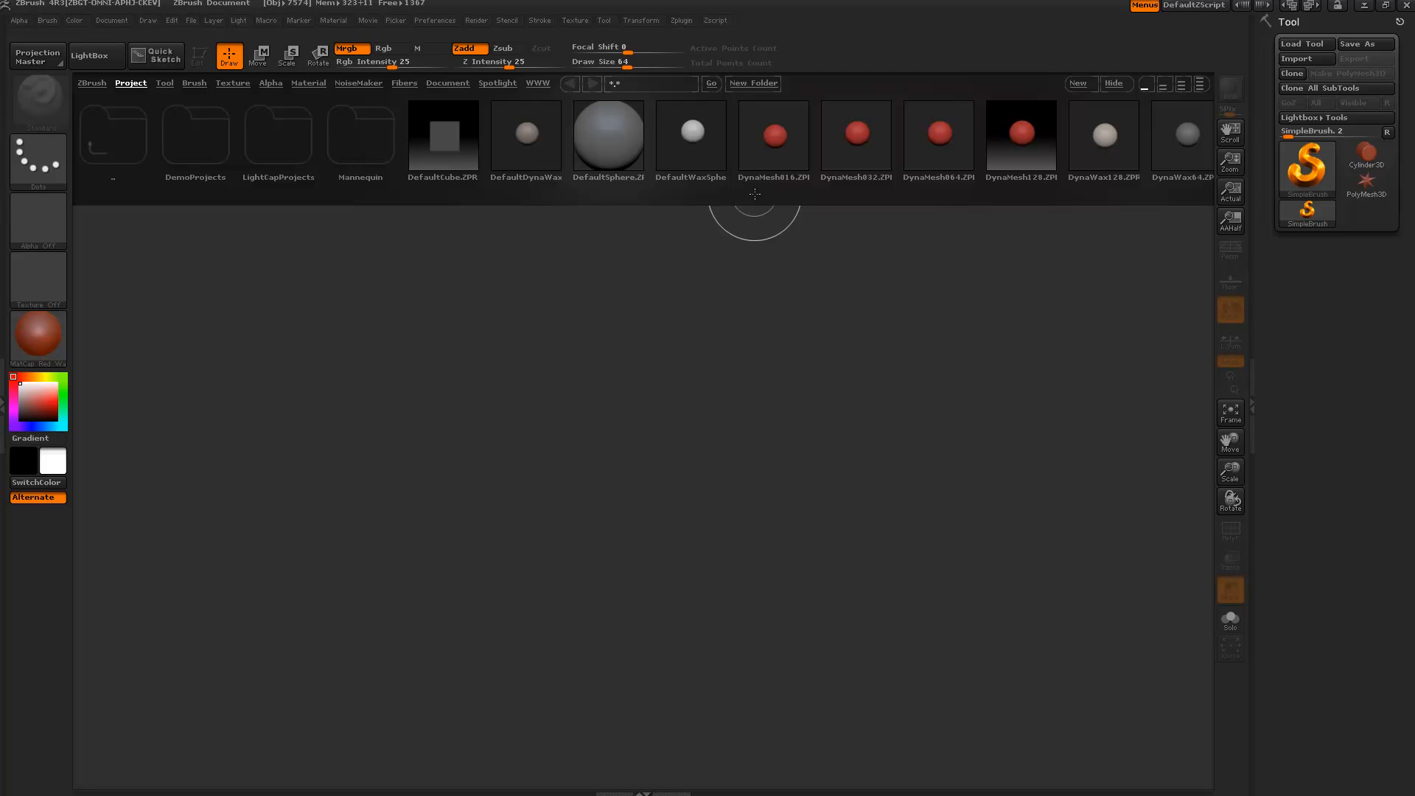
Load alienDemo.ZTL from the LightBox Tool library onto the canvas in Edit mode, facing front.
click(164, 82)
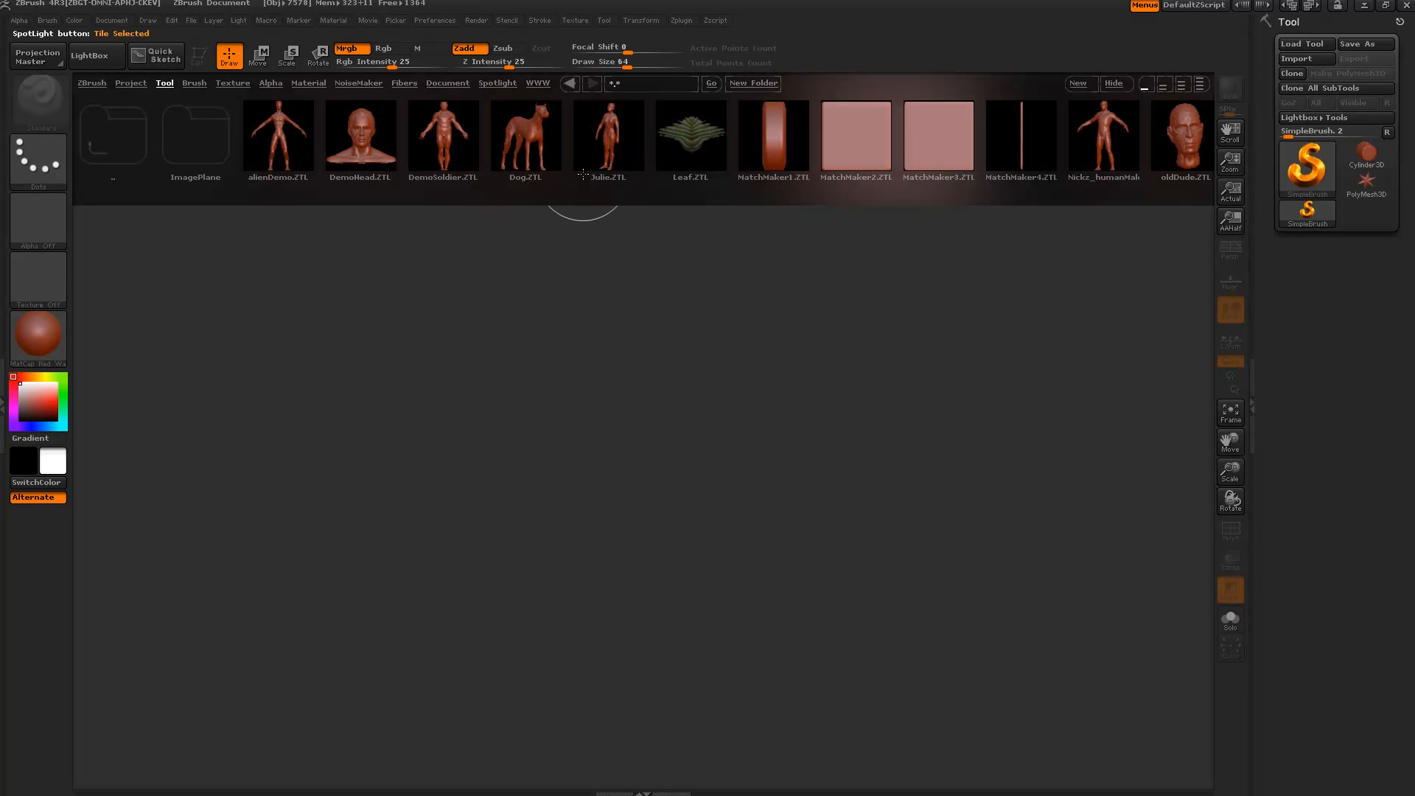
double_click(278, 136)
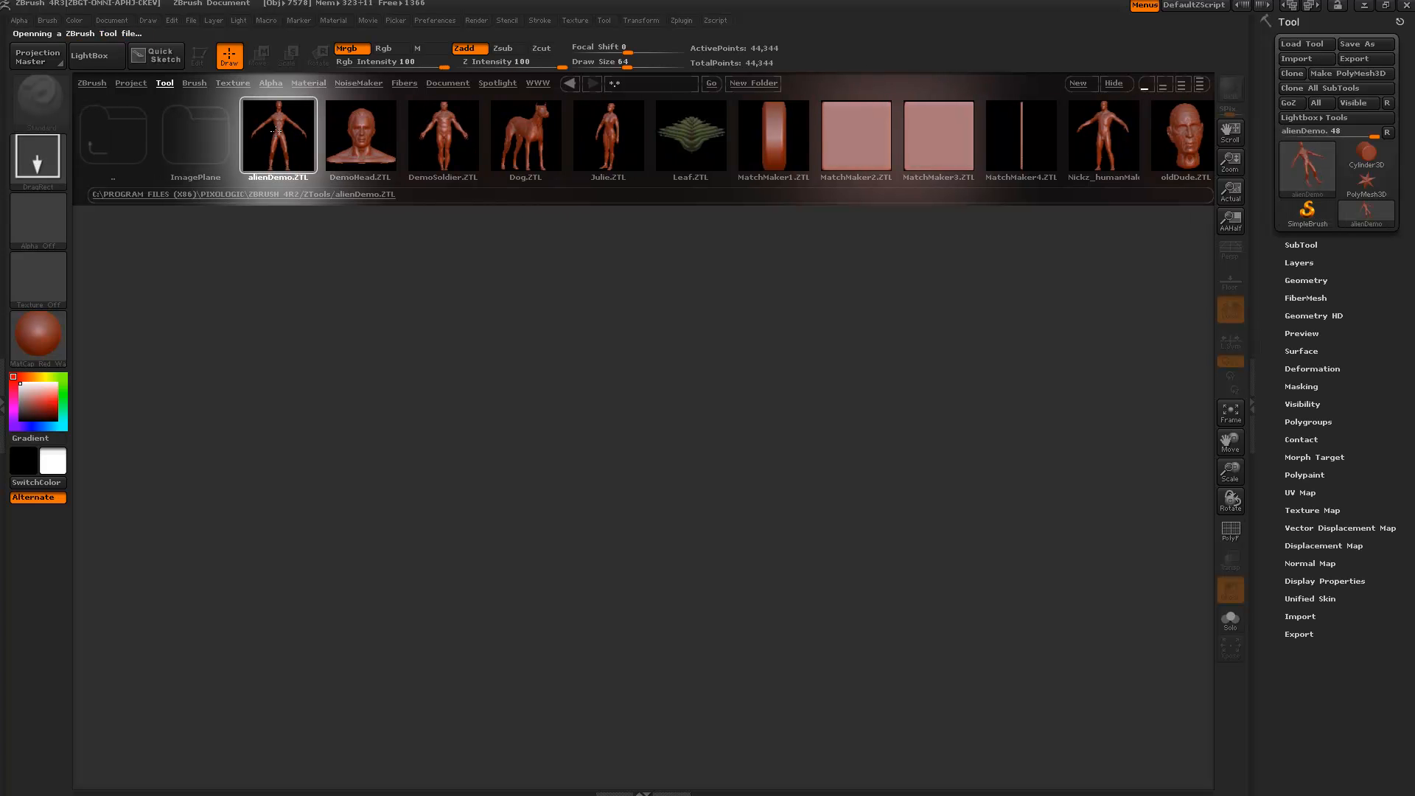
drag(670, 410, 680, 573)
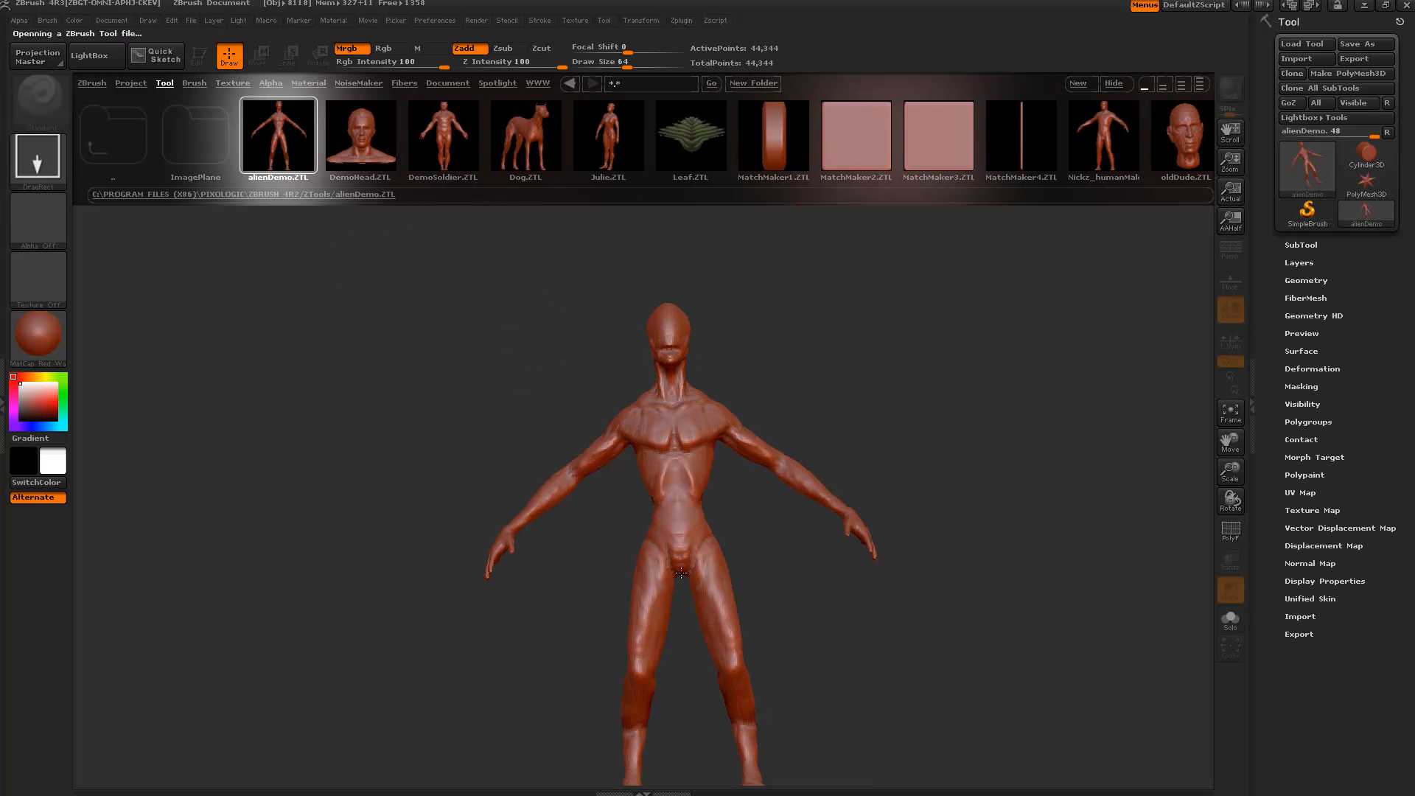
key(t)
key(comma)
mouse_move(799, 568)
alt+mouse_down()
mouse_move(742, 401)
mouse_move(762, 496)
mouse_move(684, 457)
alt+mouse_up()
Apply the MatCap Gray material to the alien and orbit it to inspect front and back.
click(71, 348)
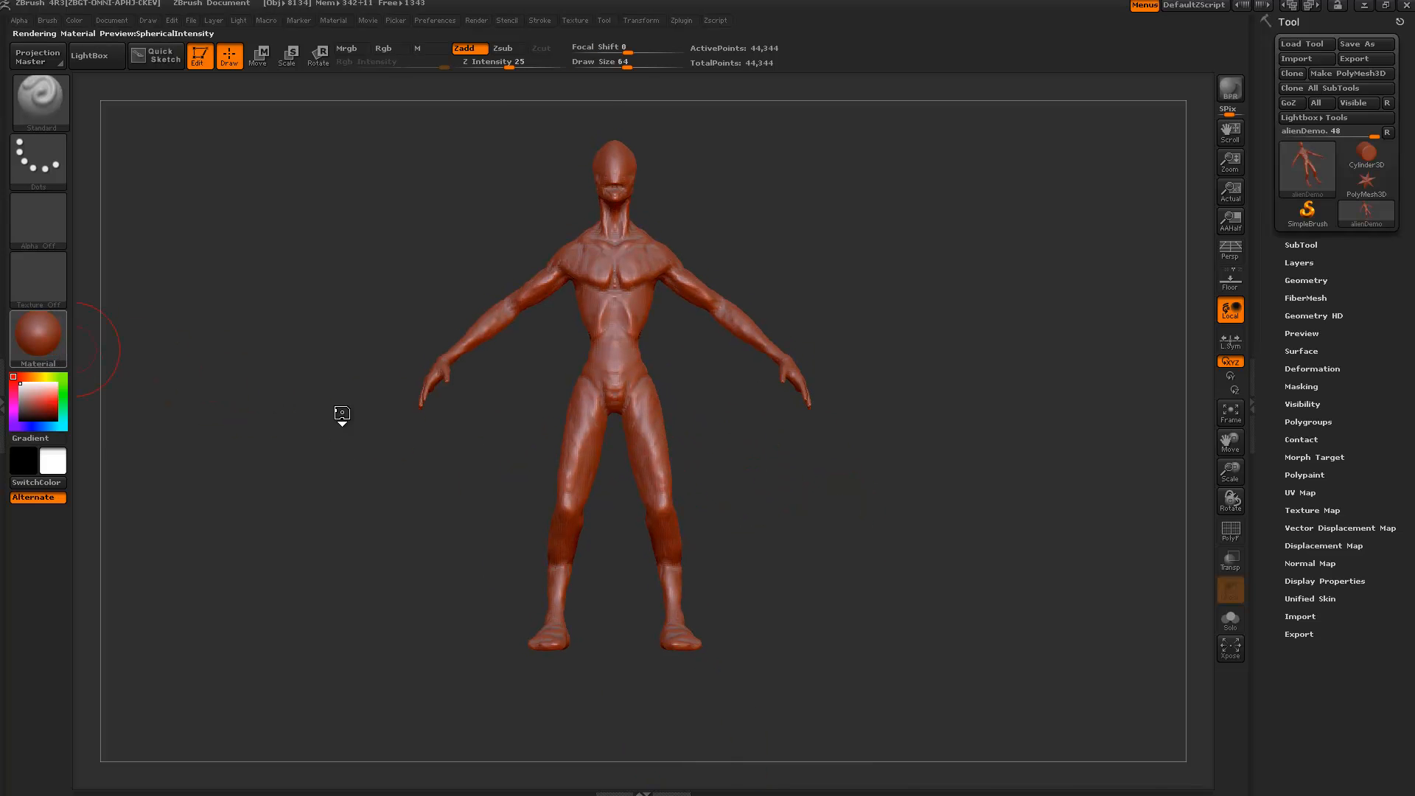
click(646, 408)
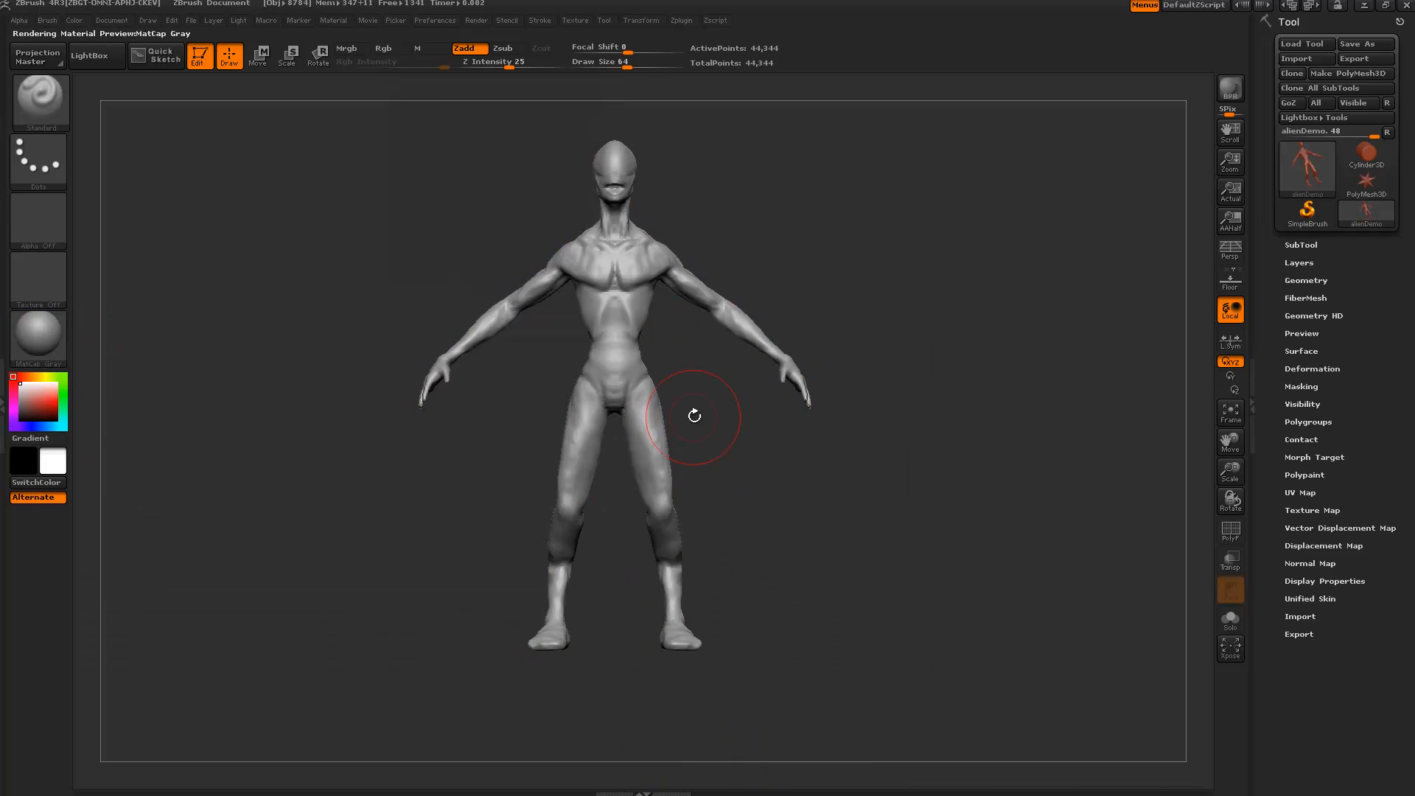
drag(695, 411, 682, 429)
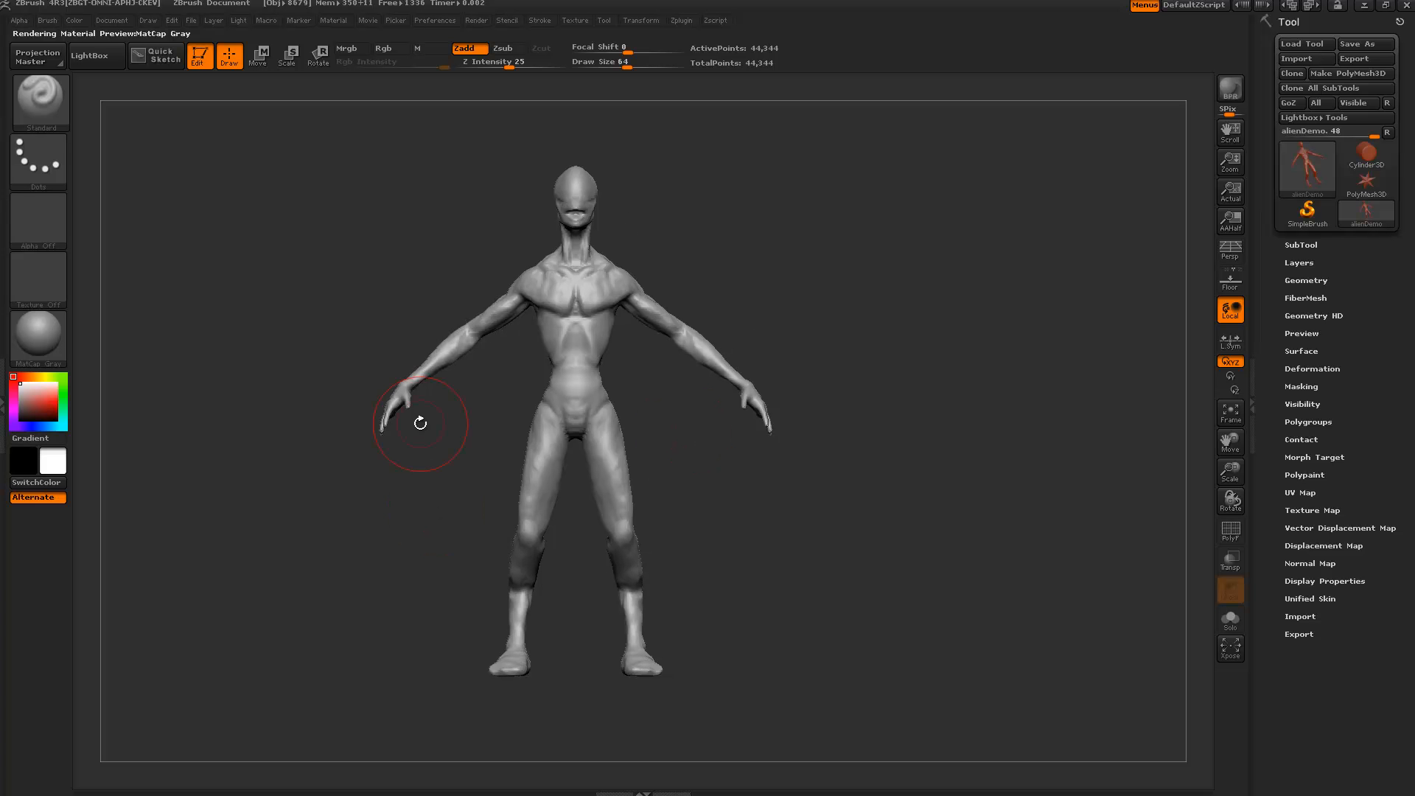
drag(416, 498, 464, 398)
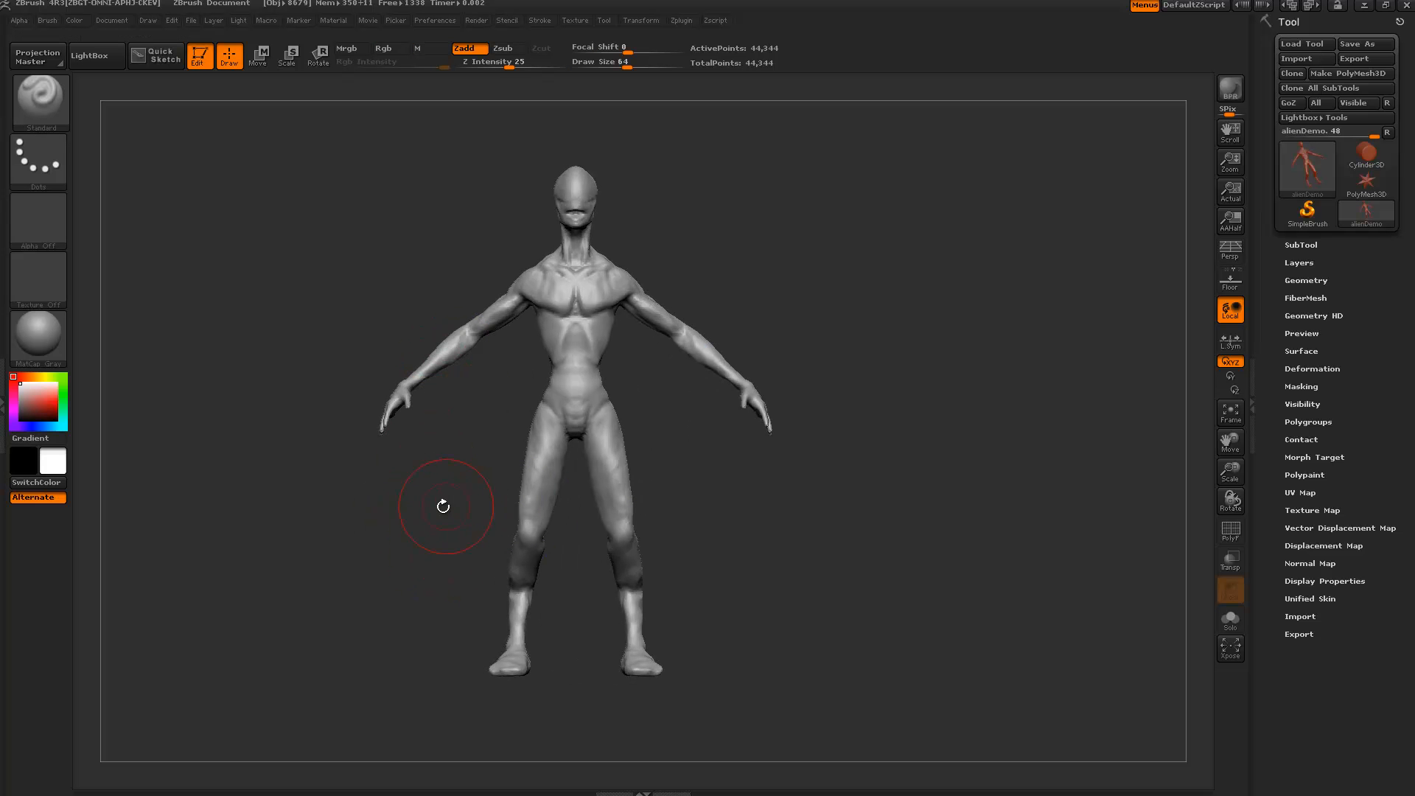
drag(442, 499, 484, 476)
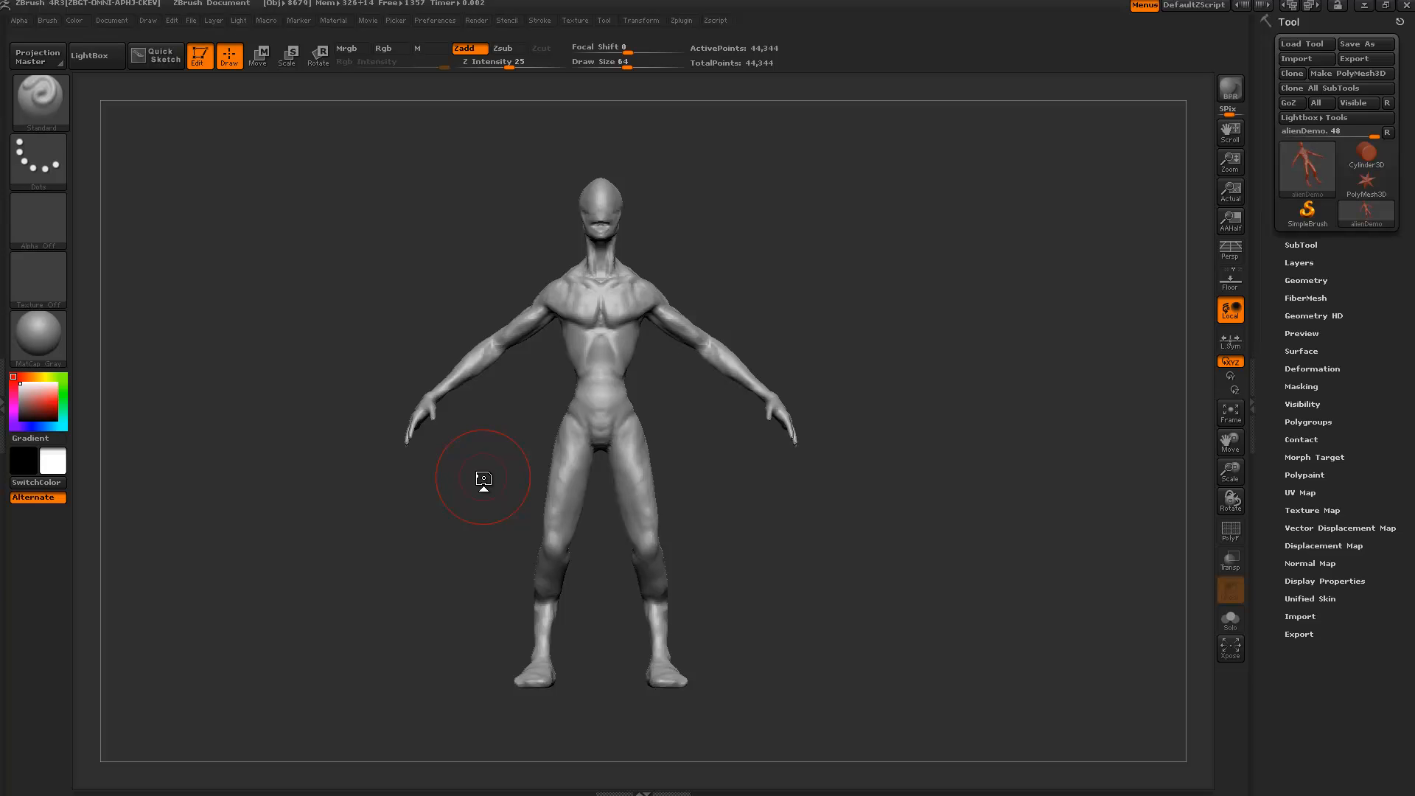
key(comma)
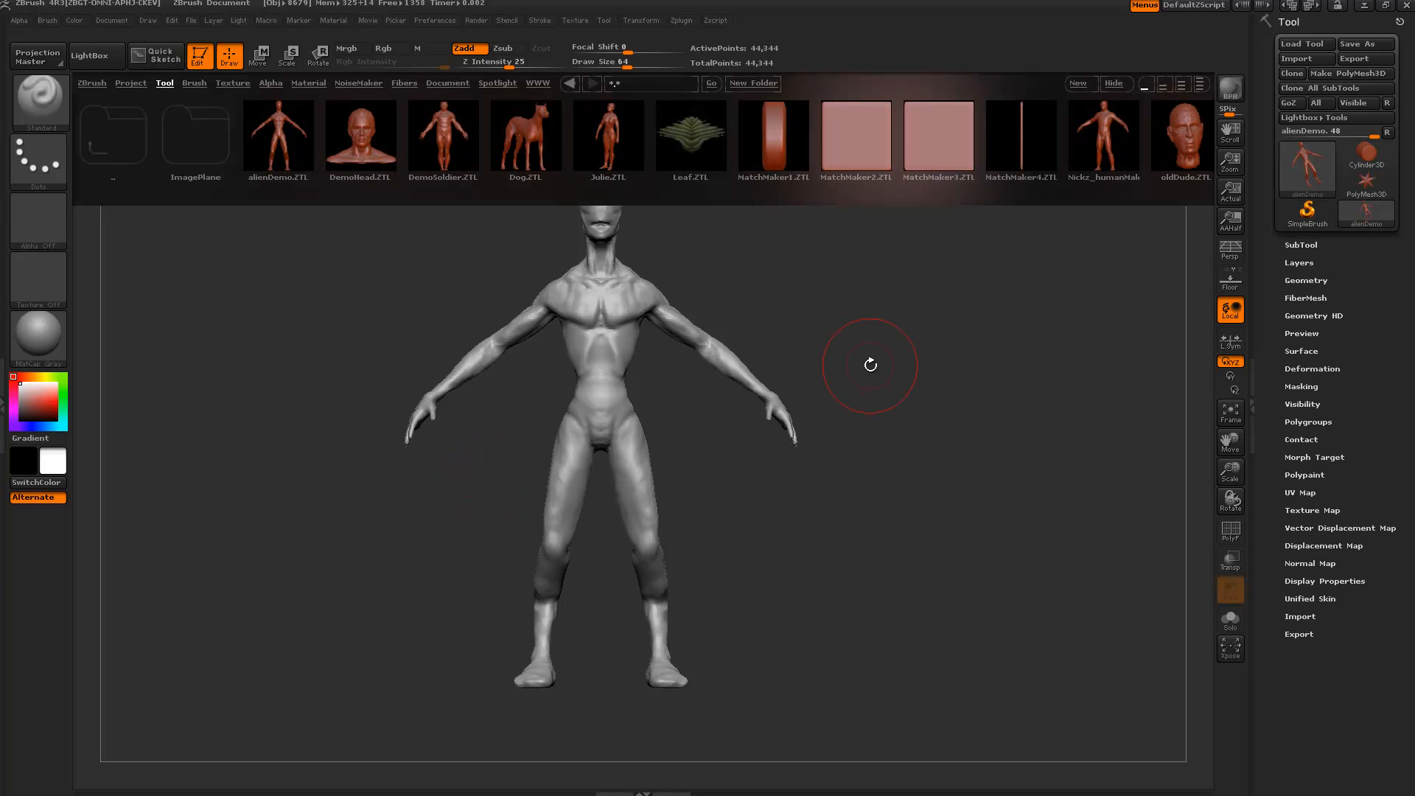
key(comma)
key(comma)
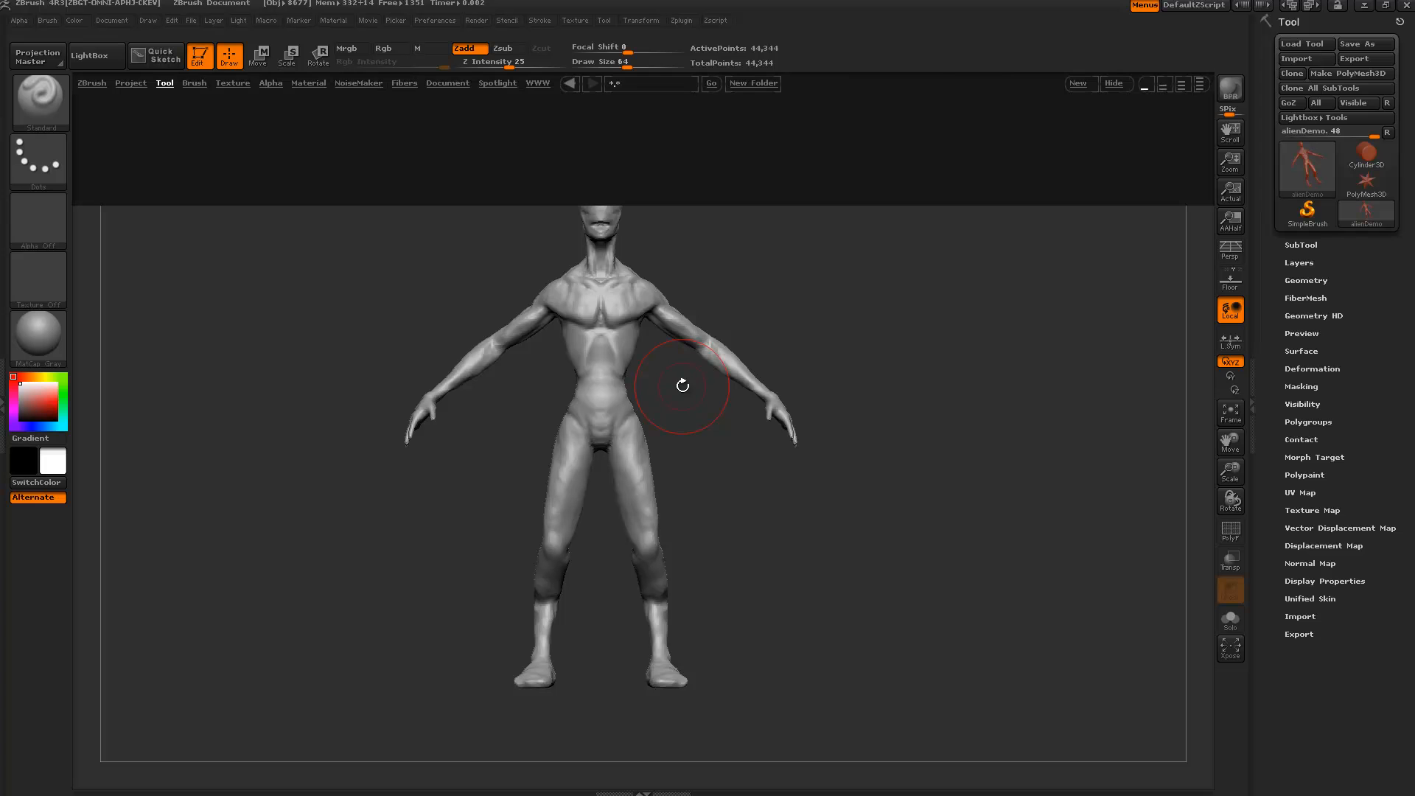
click(193, 83)
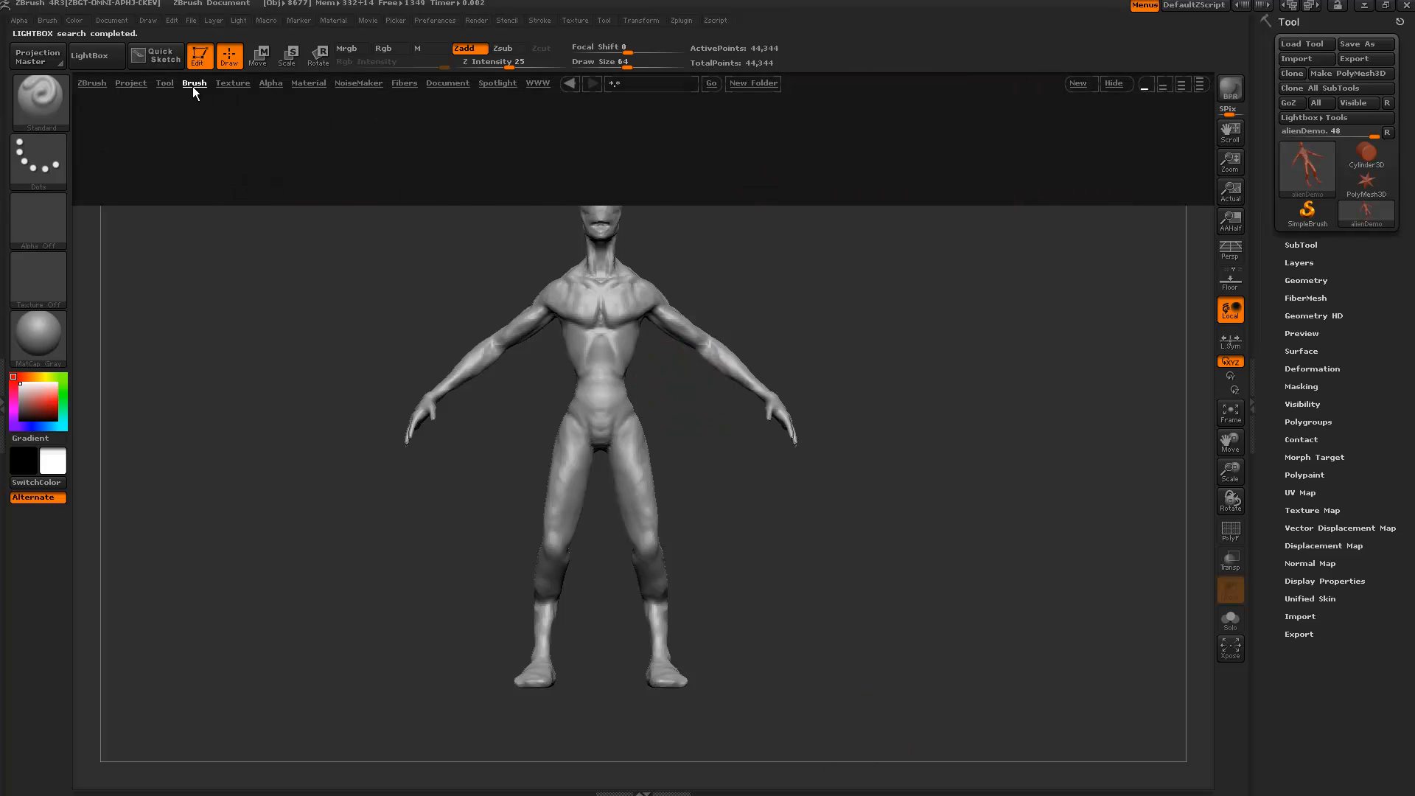
click(267, 83)
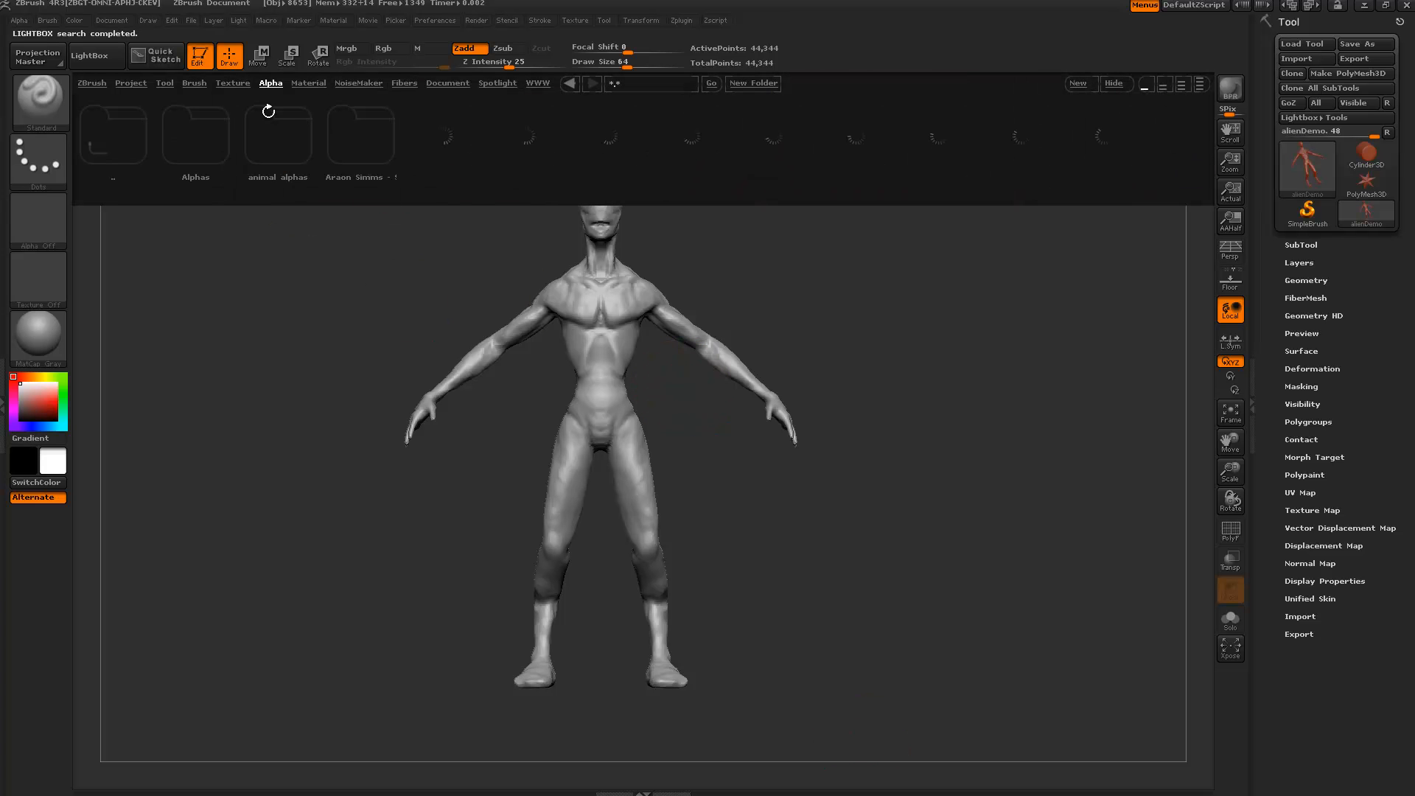
click(233, 83)
click(172, 83)
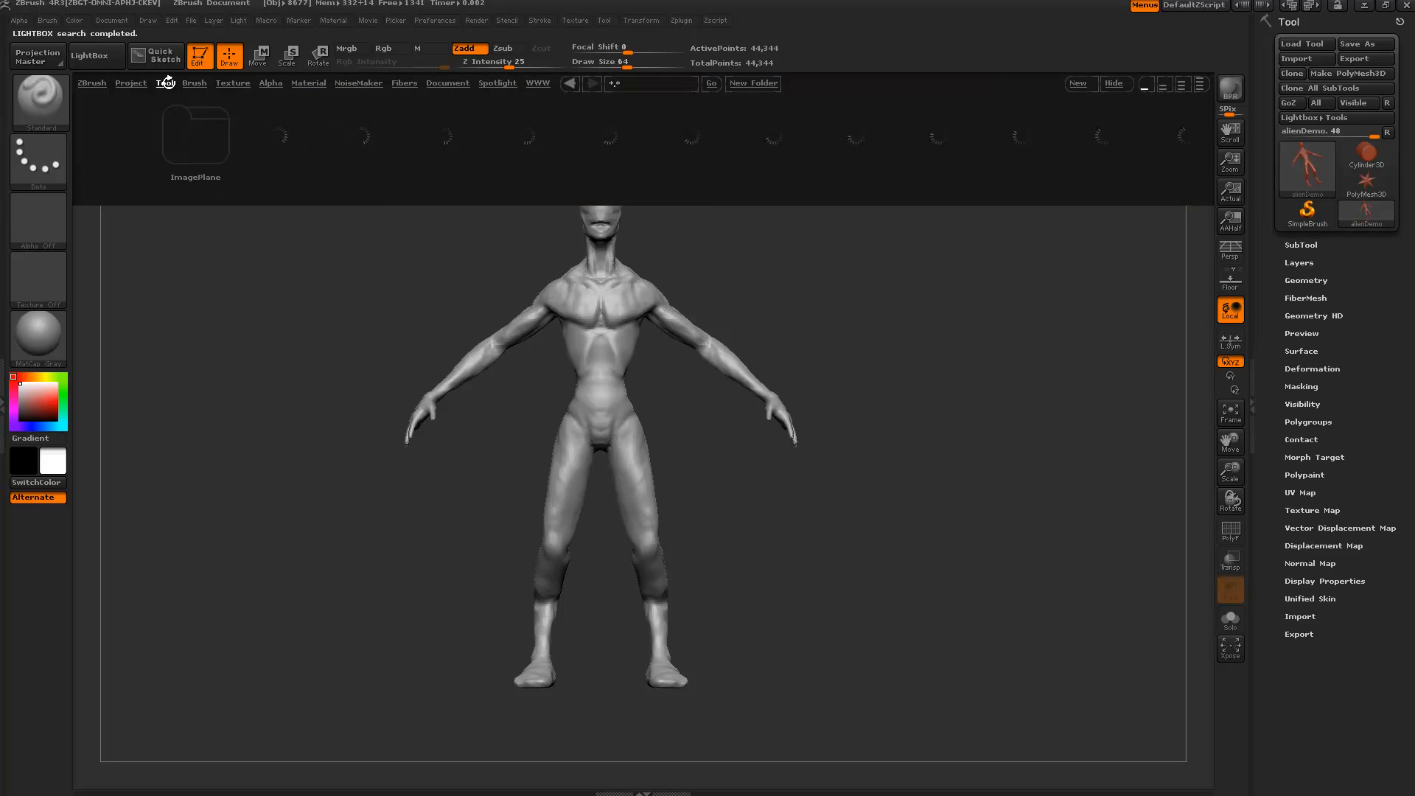
click(288, 148)
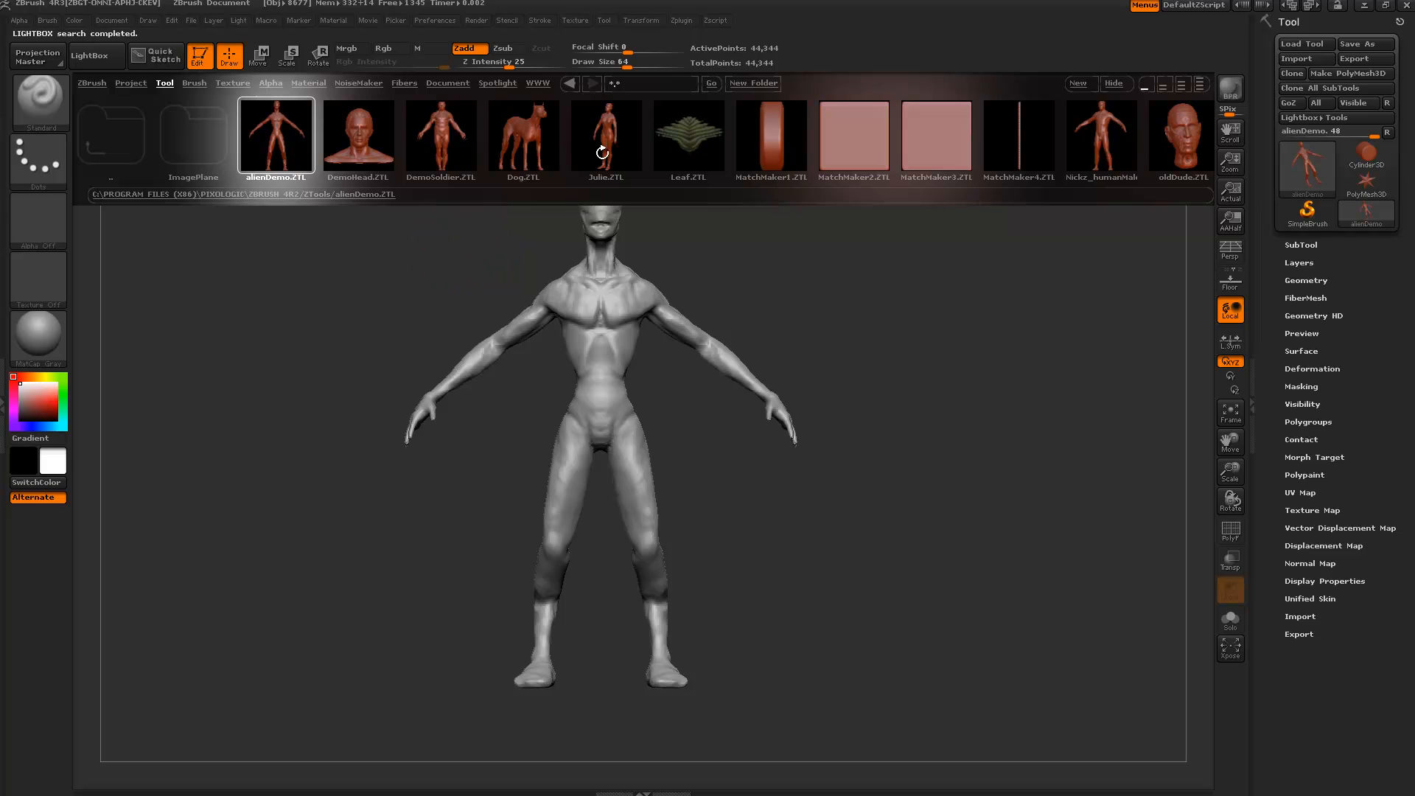
drag(602, 152, 540, 137)
drag(629, 158, 603, 170)
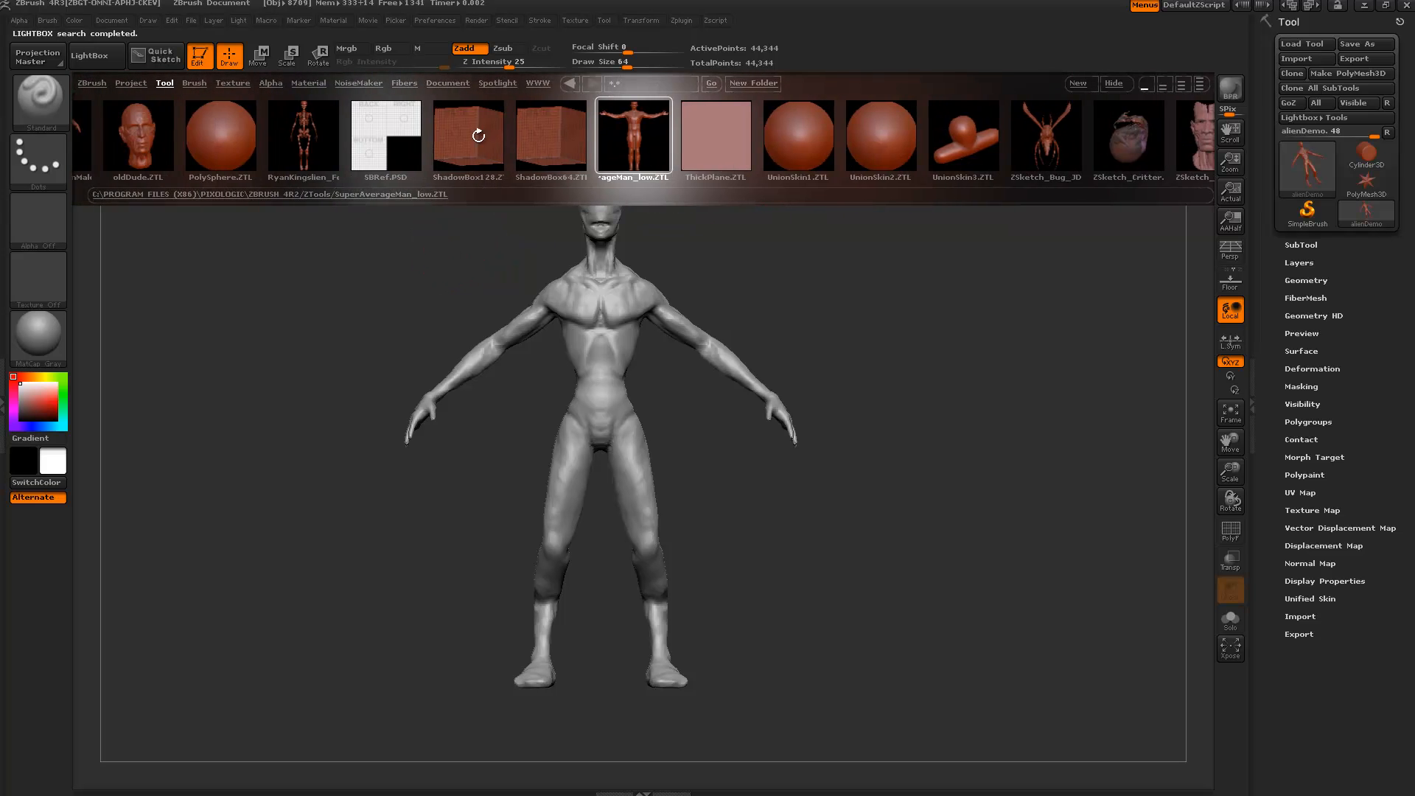
drag(478, 135, 524, 129)
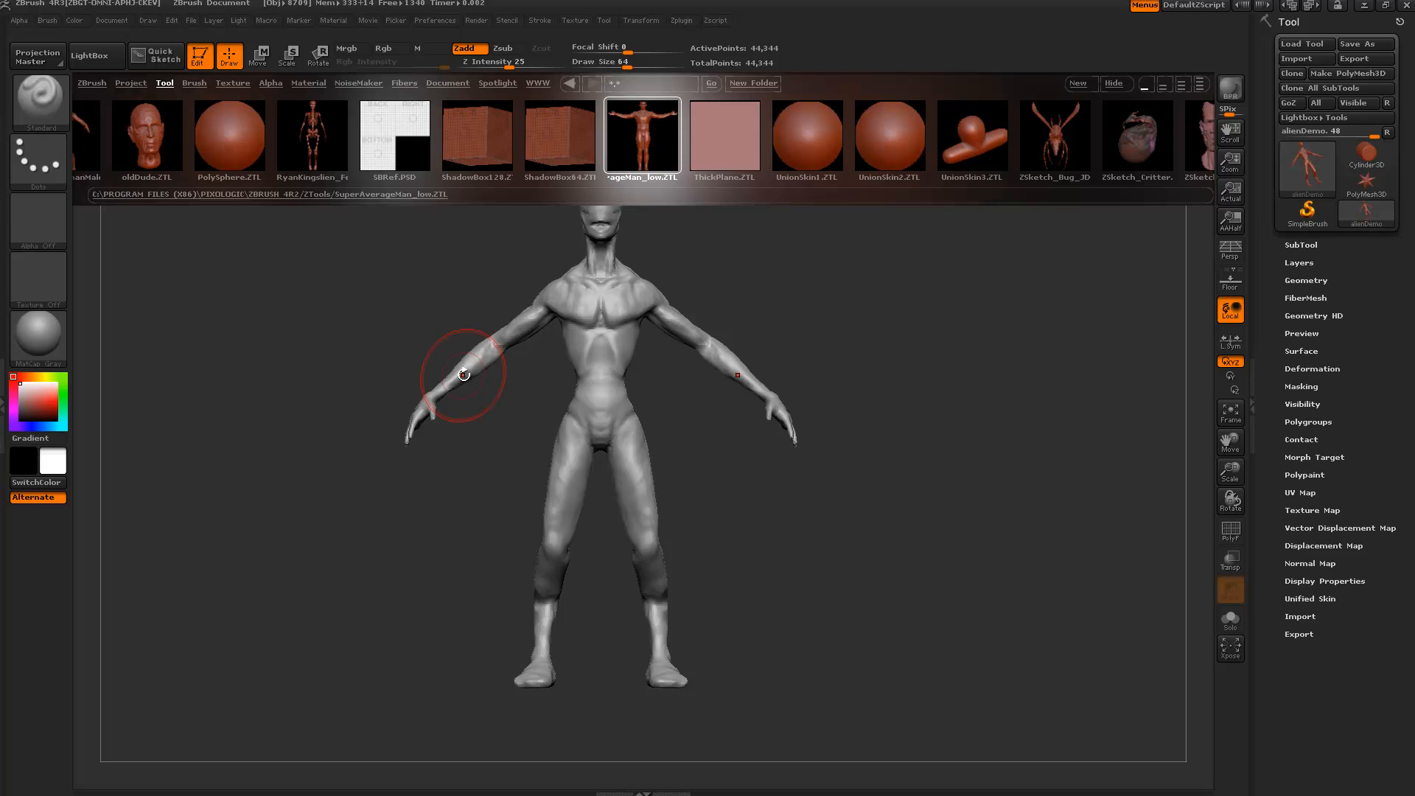
drag(339, 143, 491, 168)
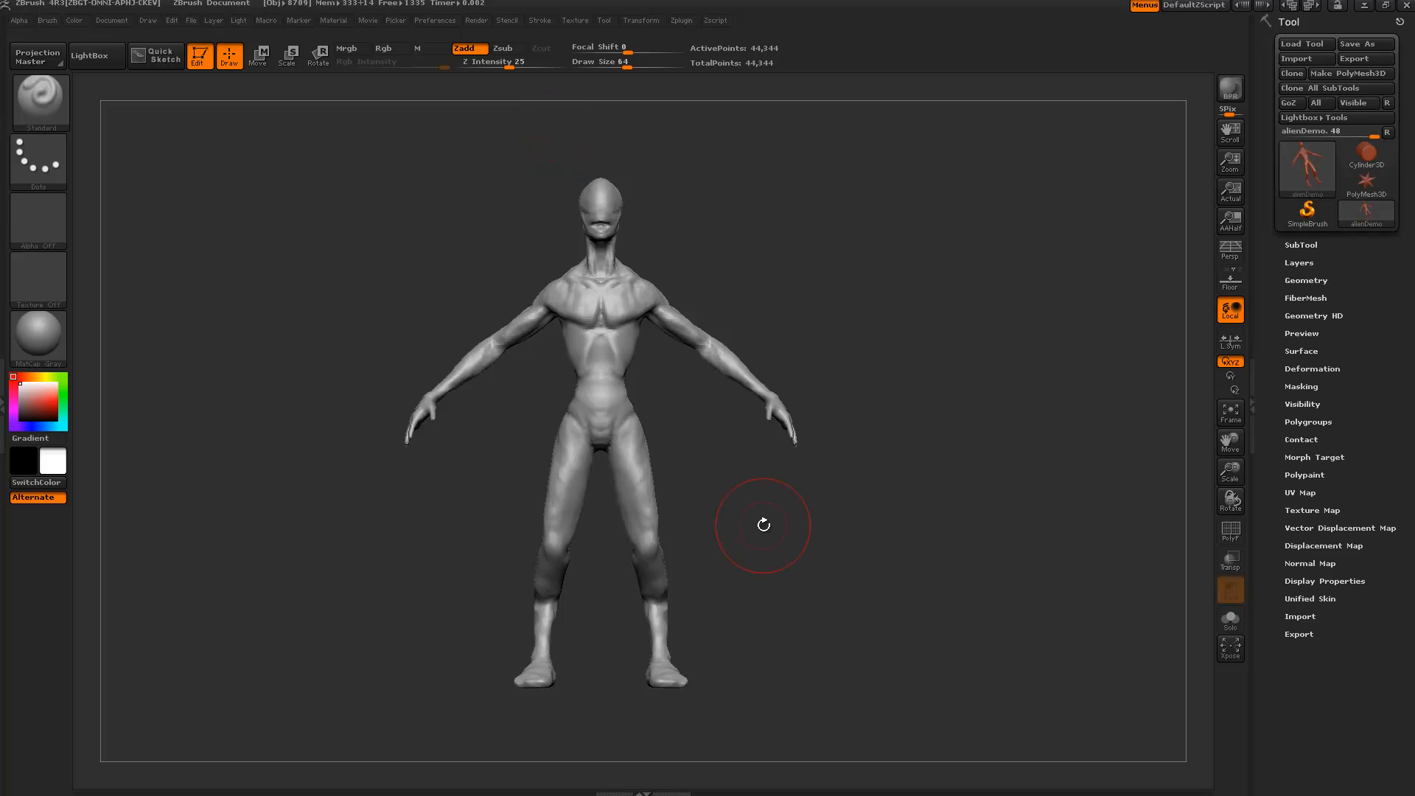
Frame the torso in front view and reduce the brush Draw Size from 64 to 24.
drag(300, 356, 383, 407)
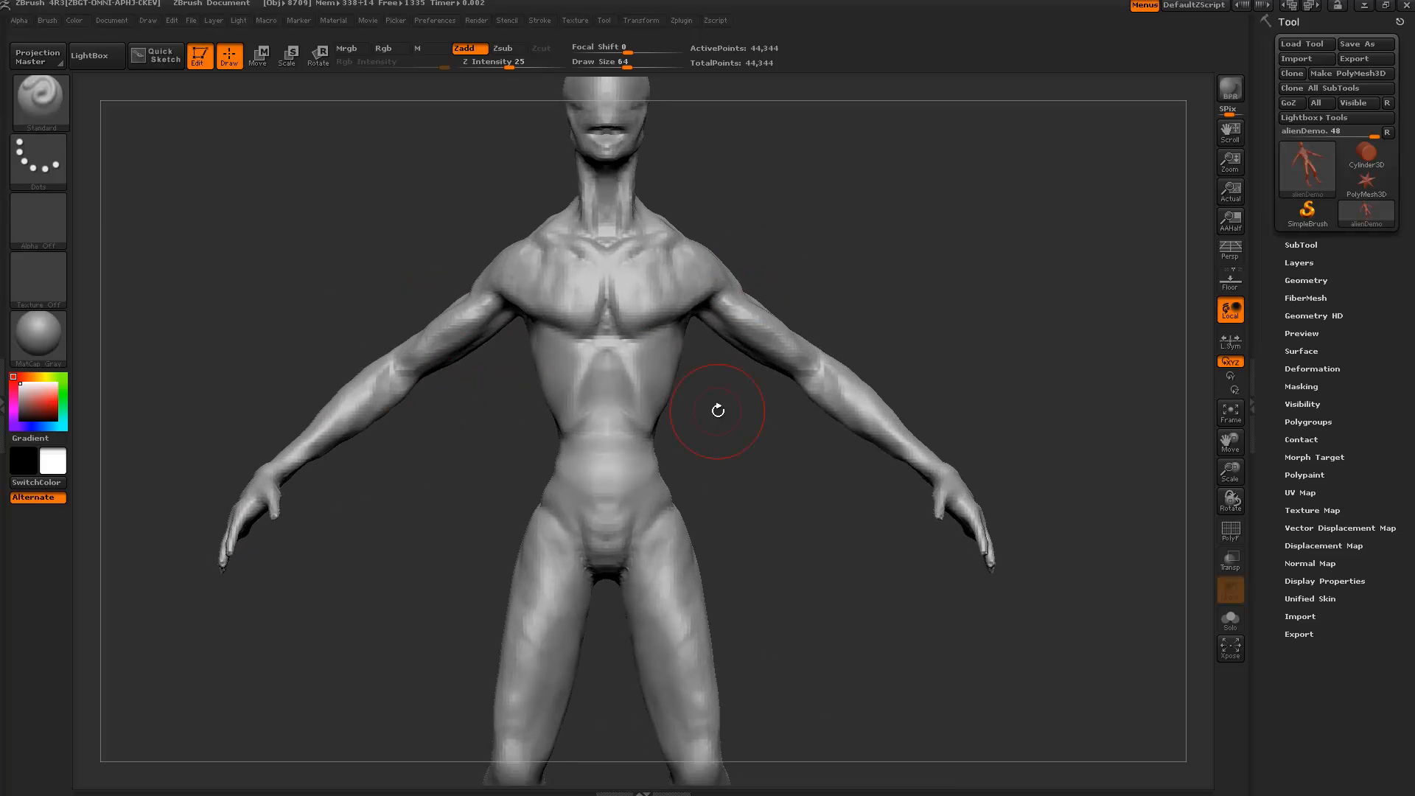
alt+drag(734, 485, 692, 464)
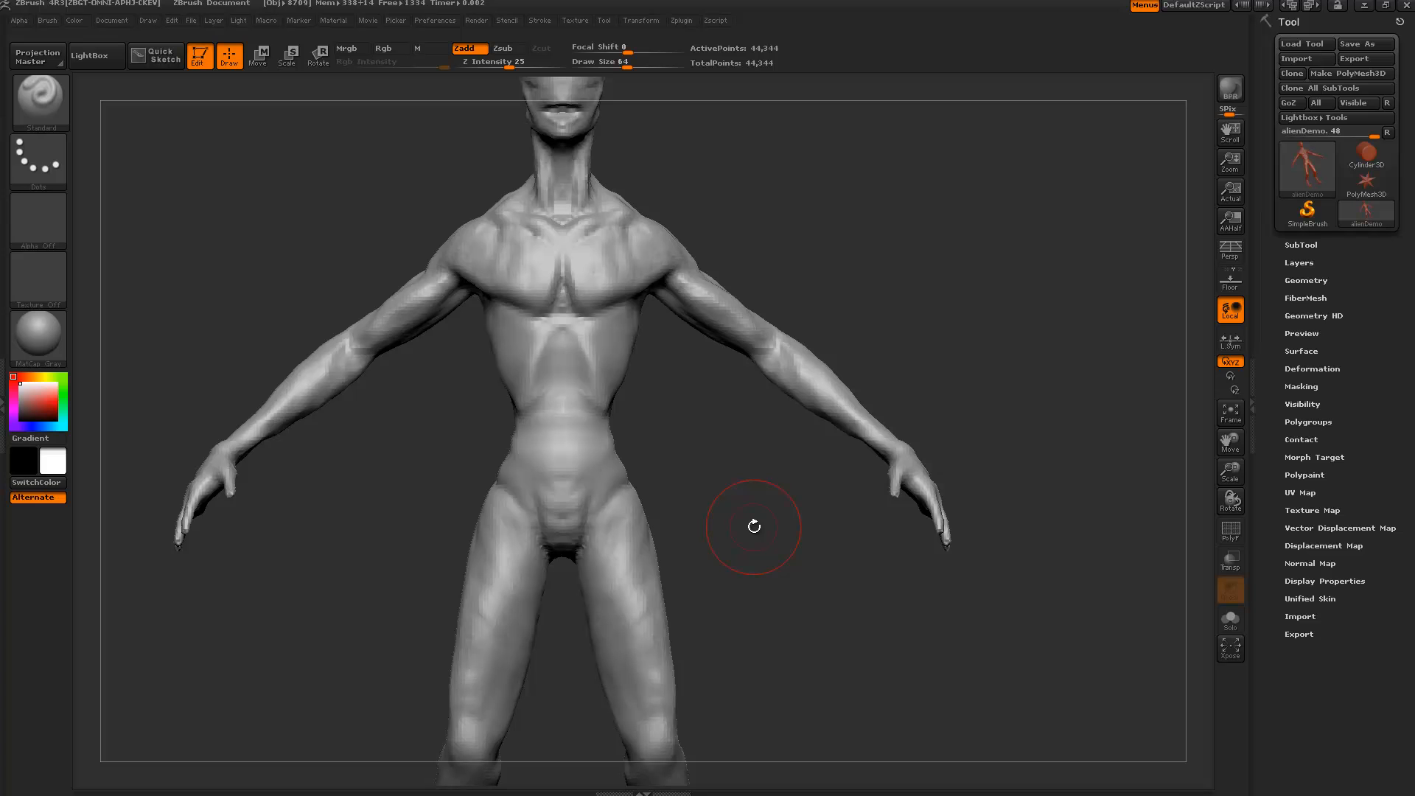
mouse_move(720, 445)
mouse_down()
mouse_move(673, 462)
mouse_move(695, 458)
mouse_up()
key(bracketleft)
key(bracketleft)
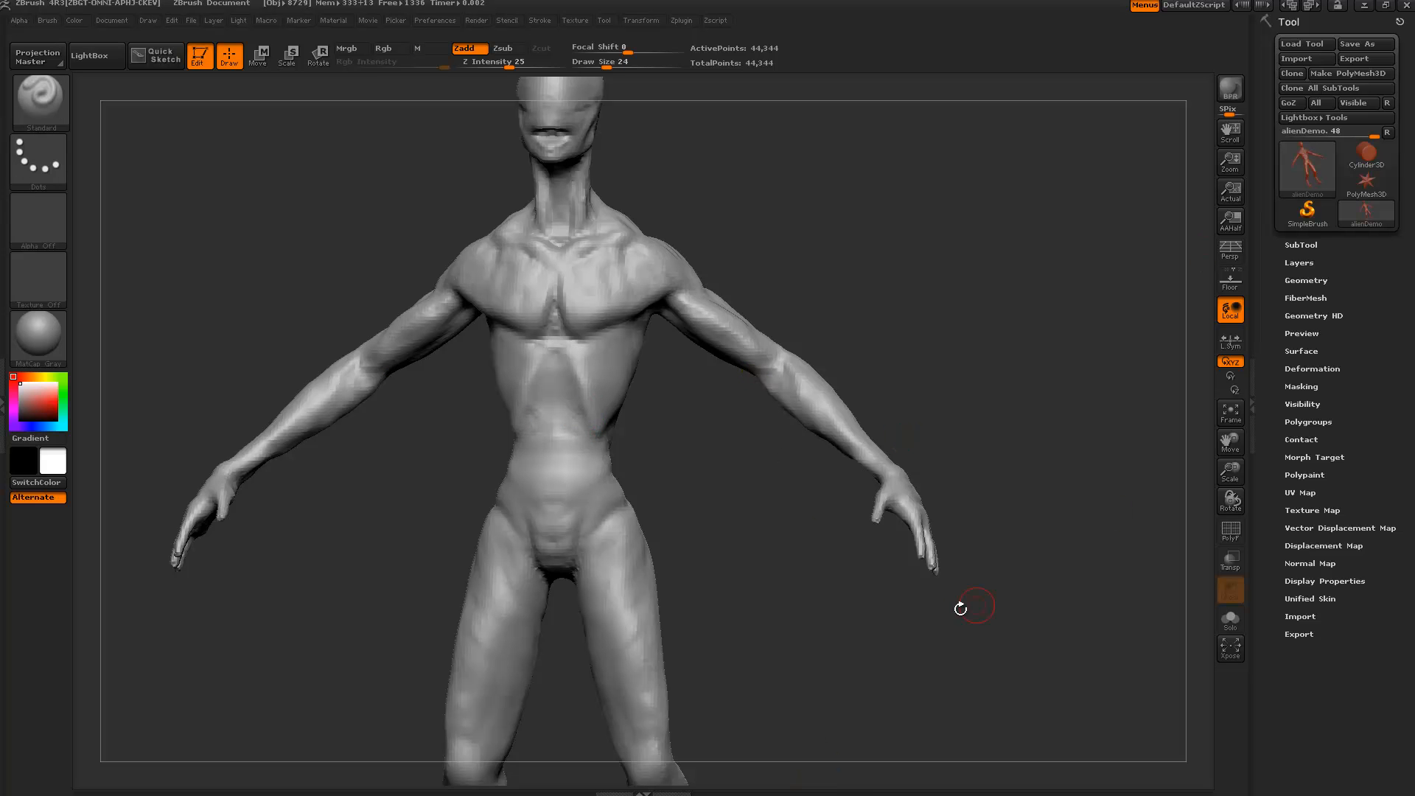
mouse_move(723, 452)
shift+mouse_down()
mouse_move(692, 474)
mouse_move(698, 446)
mouse_move(693, 460)
shift+mouse_up()
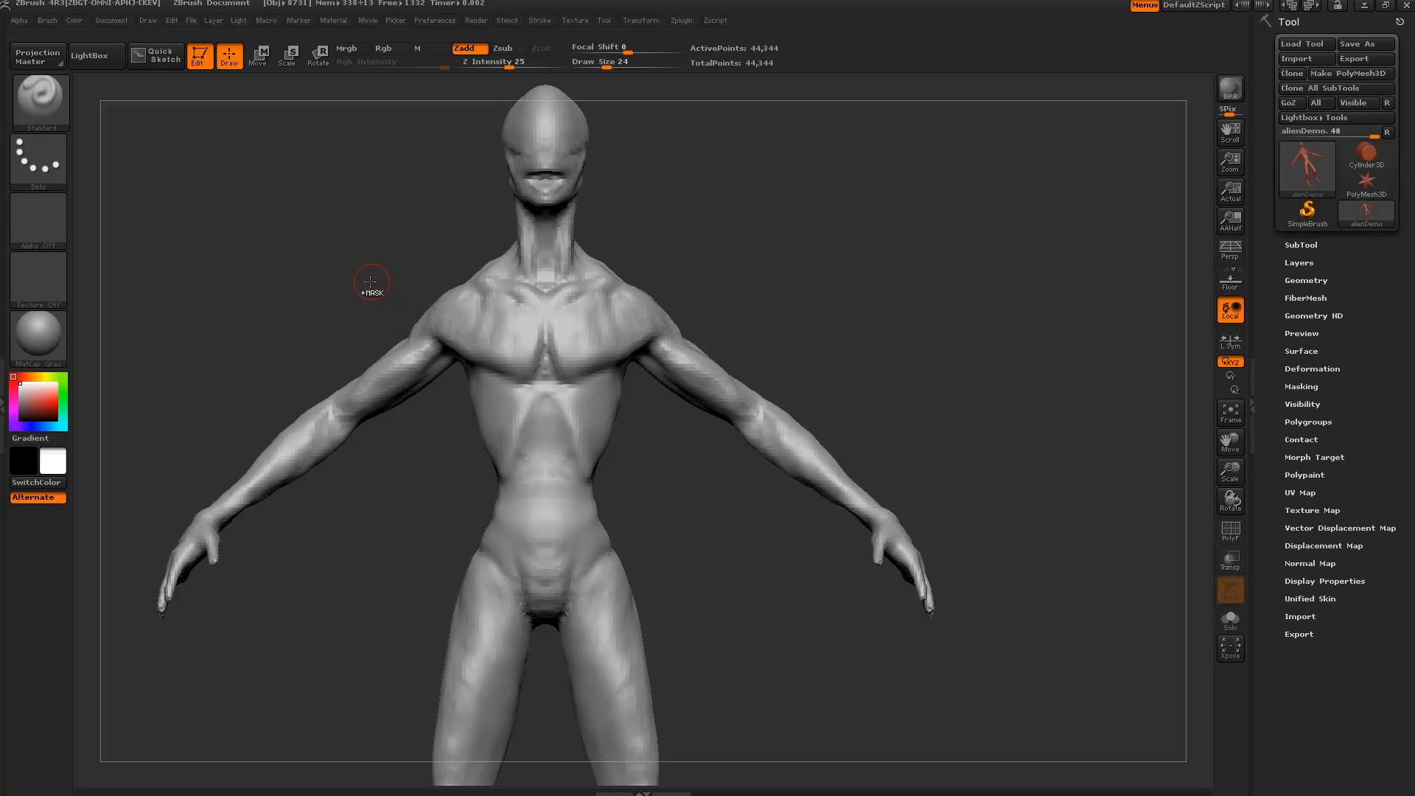
Paint a MaskPen mask over the alien's chest, belly and upper arms.
key(ctrl)
mouse_move(434, 328)
ctrl+mouse_down()
mouse_move(696, 440)
mouse_move(707, 465)
ctrl+mouse_up()
key(ctrl+z)
mouse_move(423, 433)
mouse_down()
mouse_move(434, 465)
mouse_move(560, 443)
mouse_move(440, 434)
mouse_up()
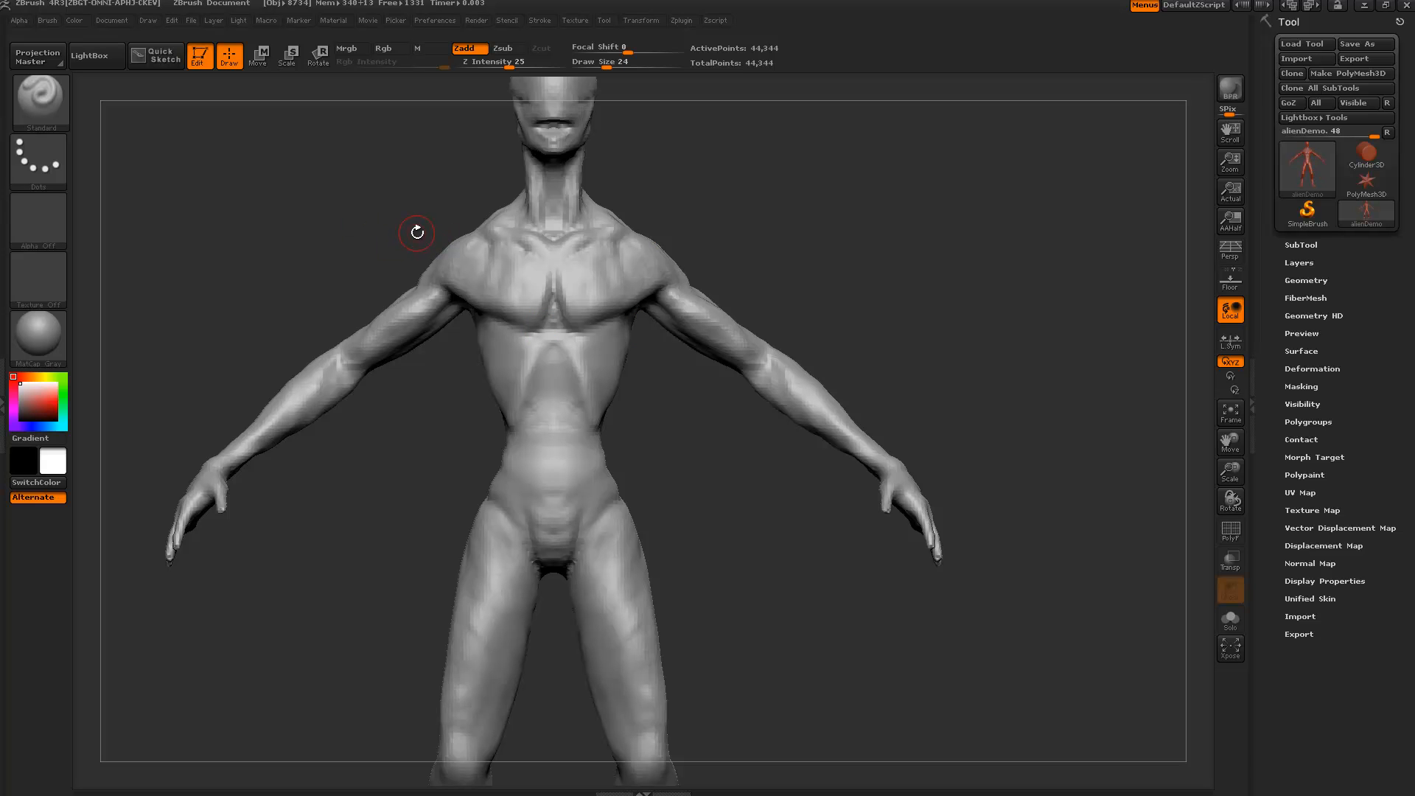
ctrl+drag(404, 228, 690, 444)
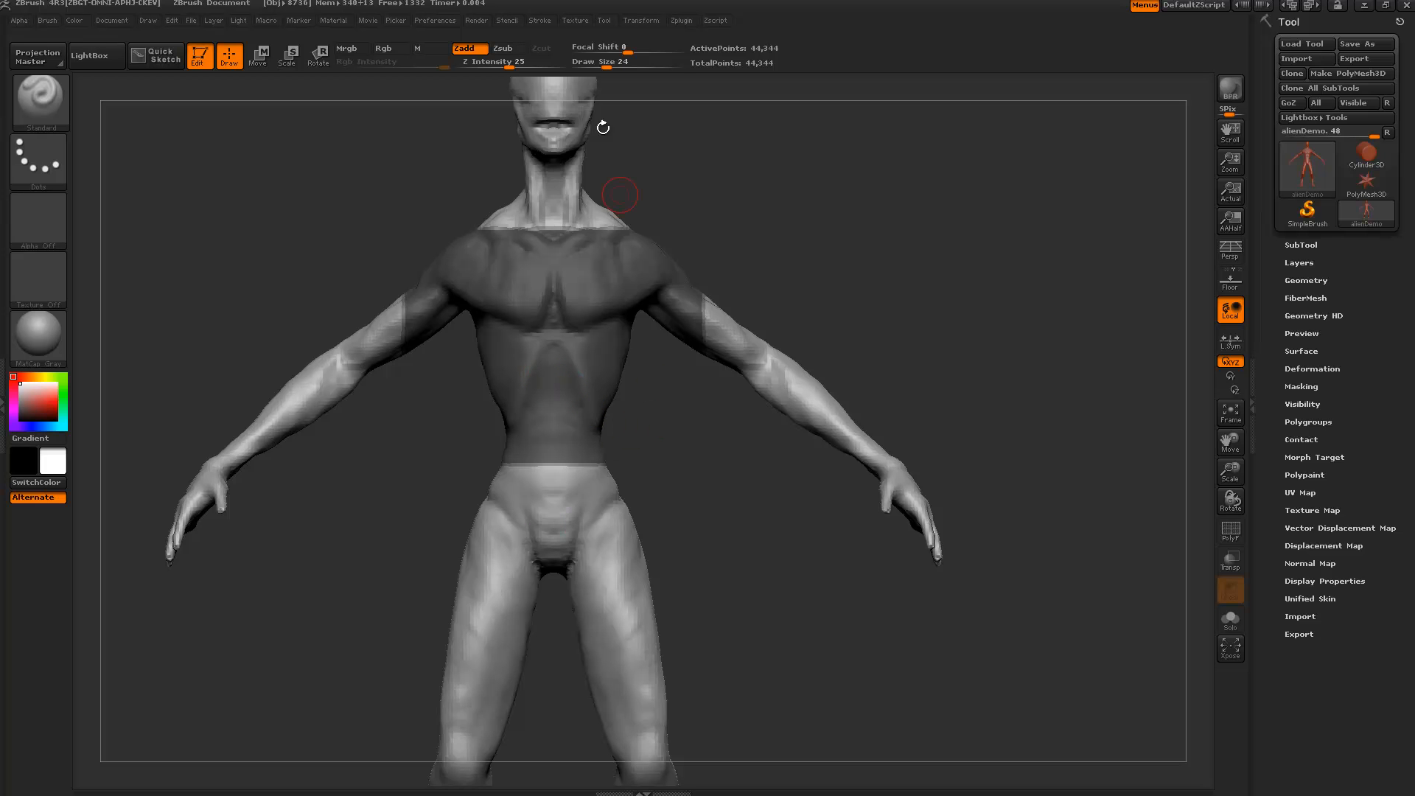
Check the mask from side and back, then blur and sharpen its shoulder, neck and waist edges.
click(634, 20)
drag(1159, 322, 1205, 289)
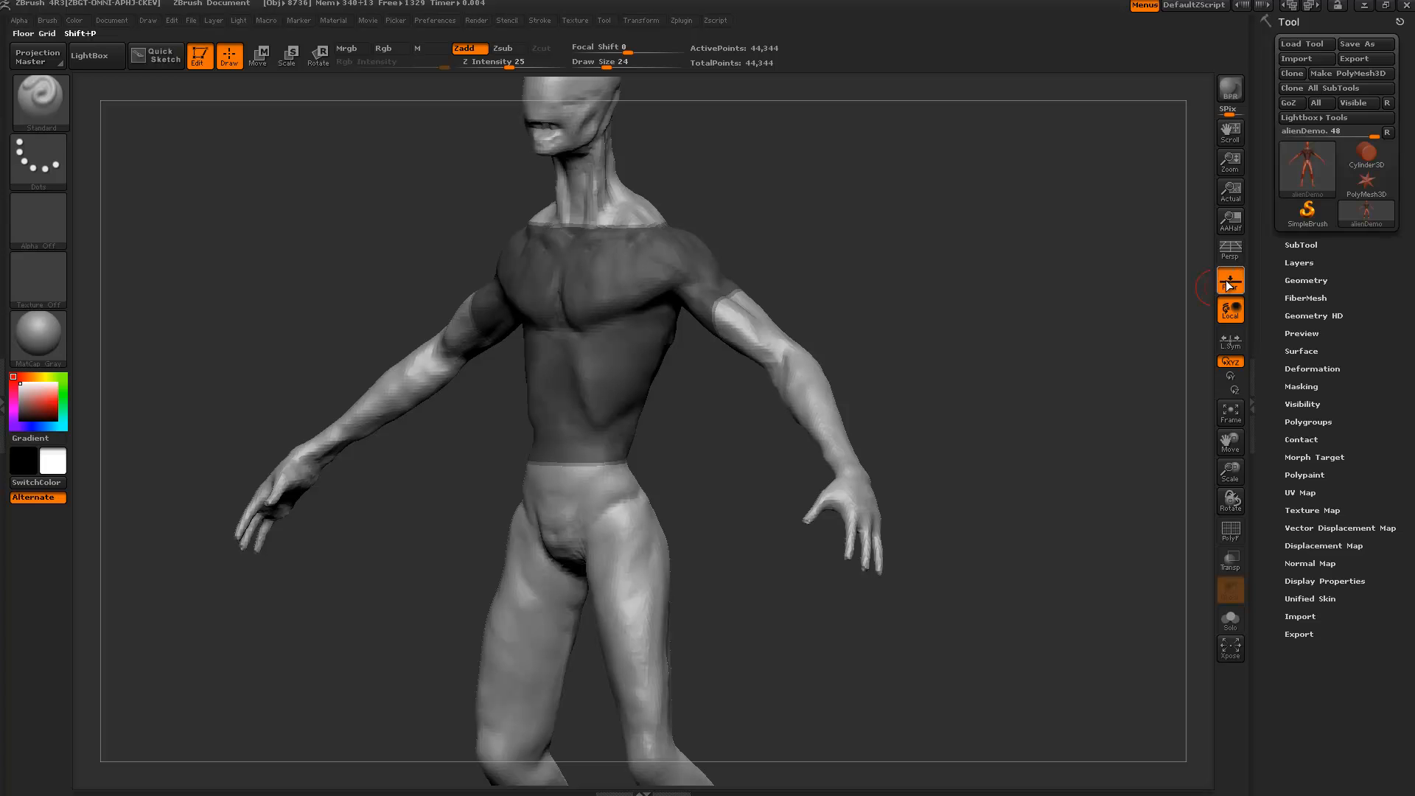
drag(426, 562, 484, 441)
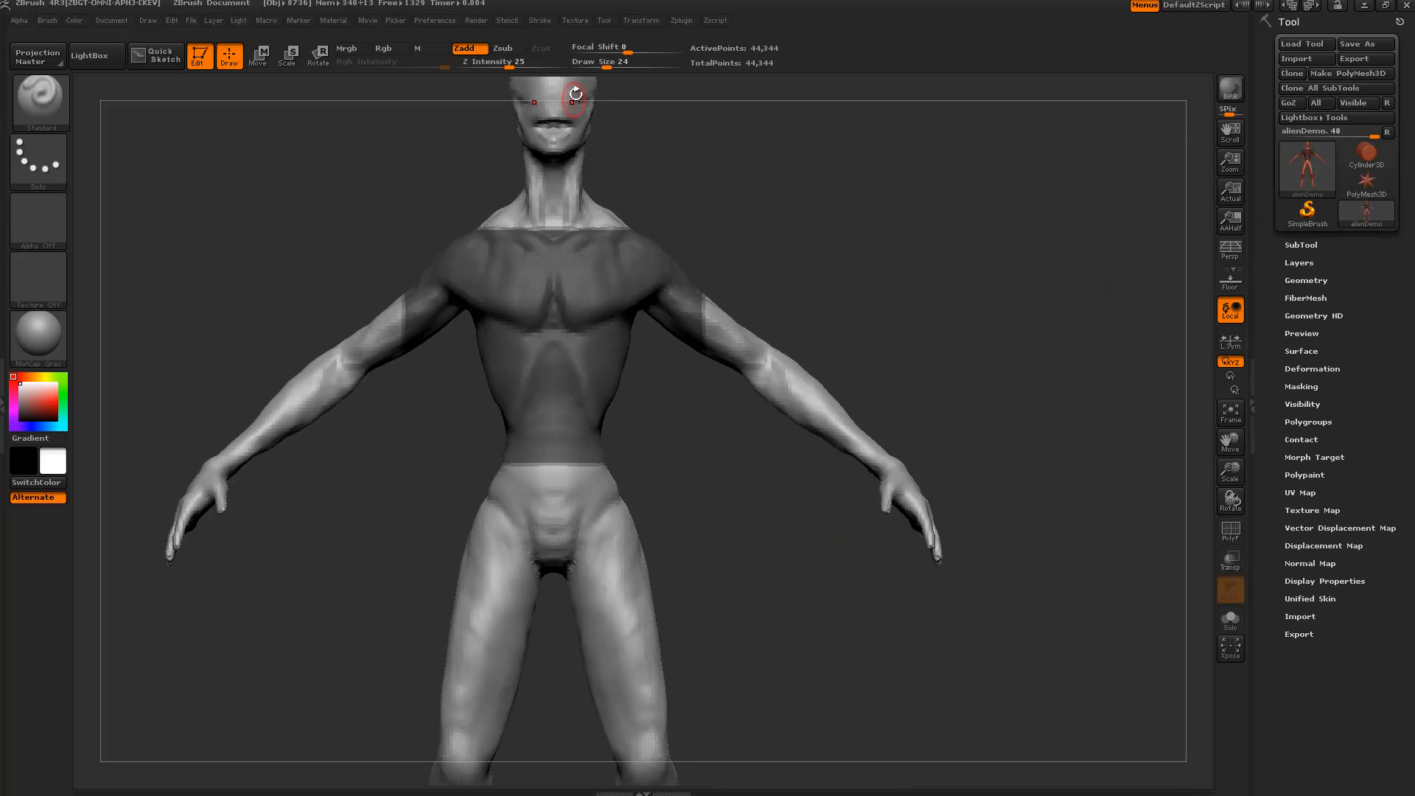
click(634, 20)
drag(404, 478, 424, 417)
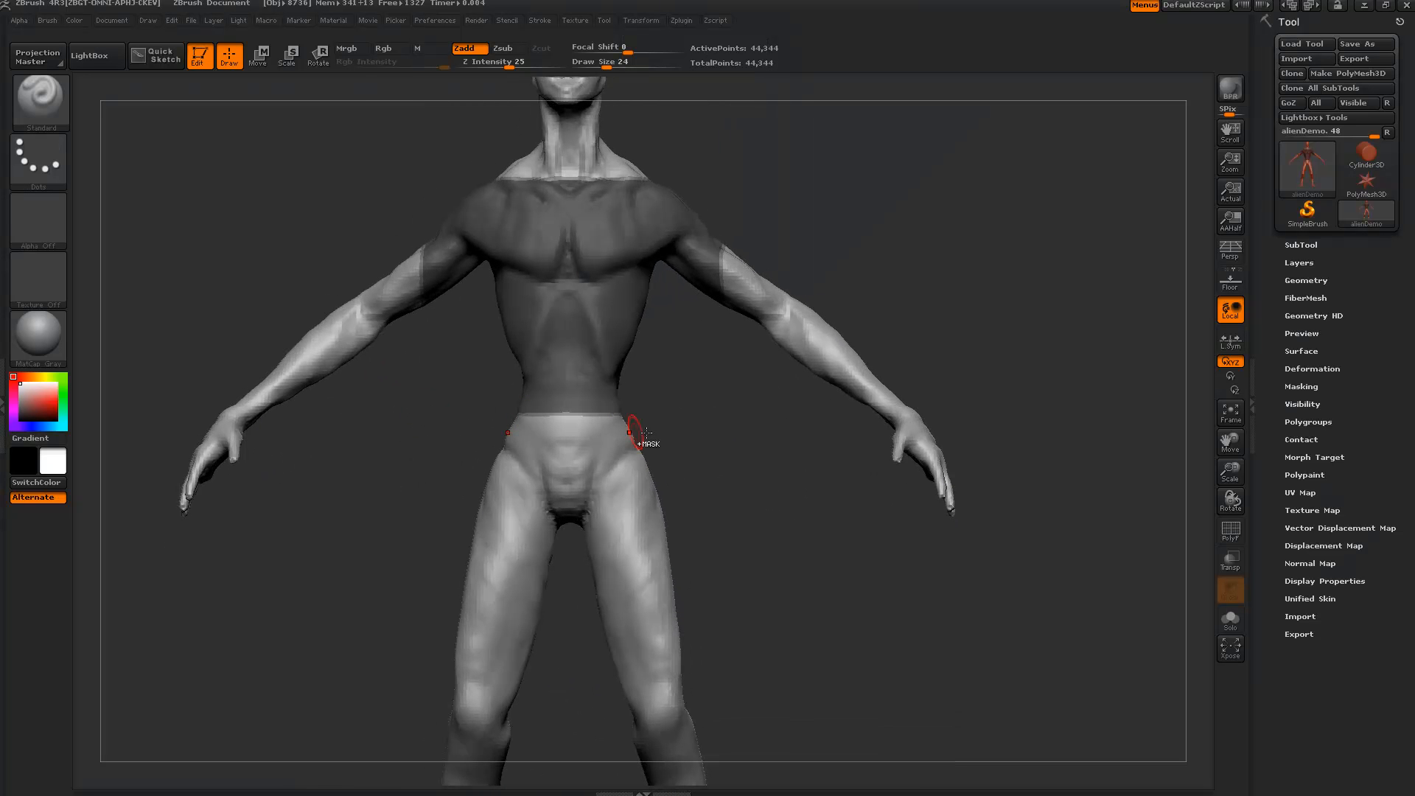
mouse_move(715, 394)
shift+mouse_down()
mouse_move(701, 391)
mouse_move(698, 437)
mouse_move(816, 443)
mouse_move(698, 433)
shift+mouse_up()
ctrl+click(567, 354)
ctrl+alt+click(573, 412)
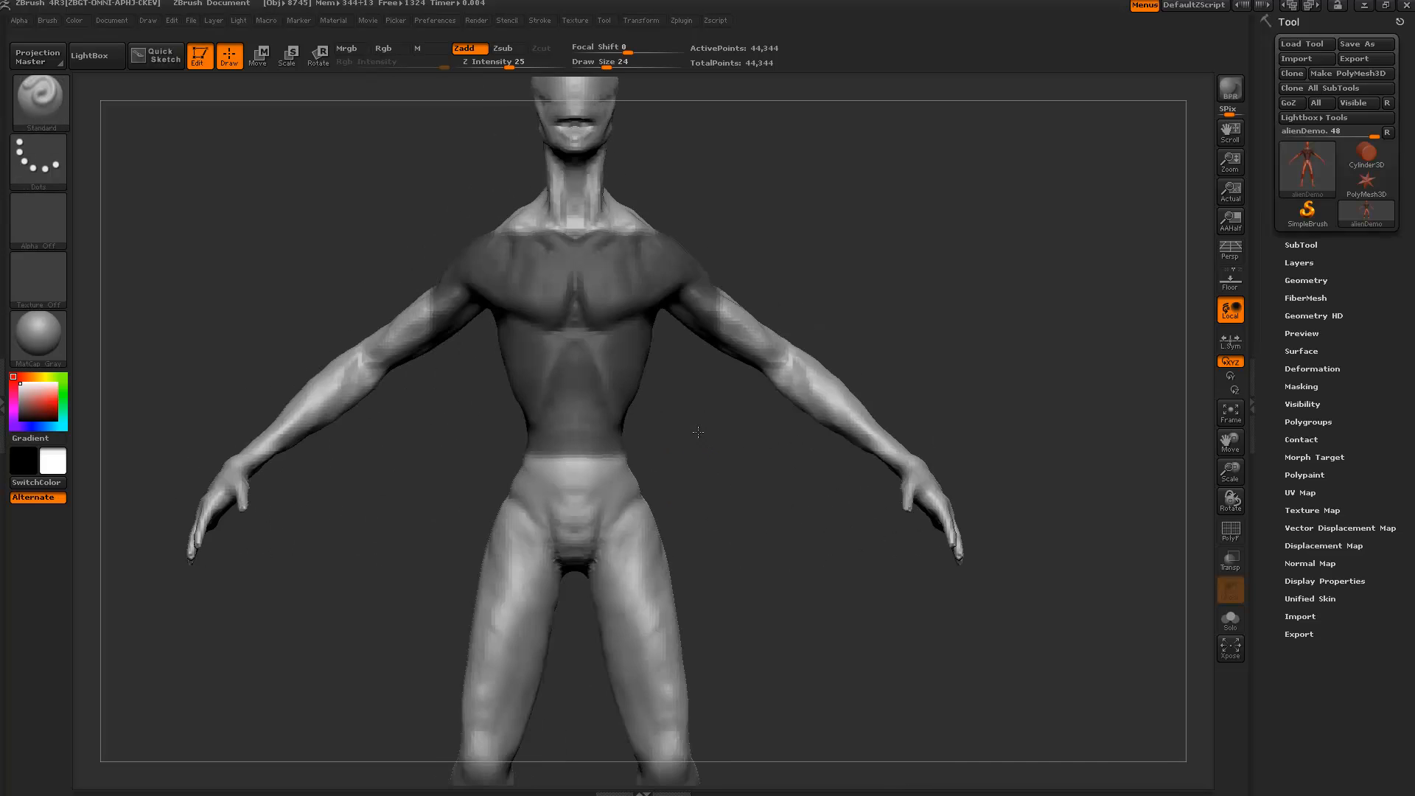
Extract a preview shell from the masked torso in Tool > SubTool.
click(1301, 244)
scroll(1287, 346, down, 6)
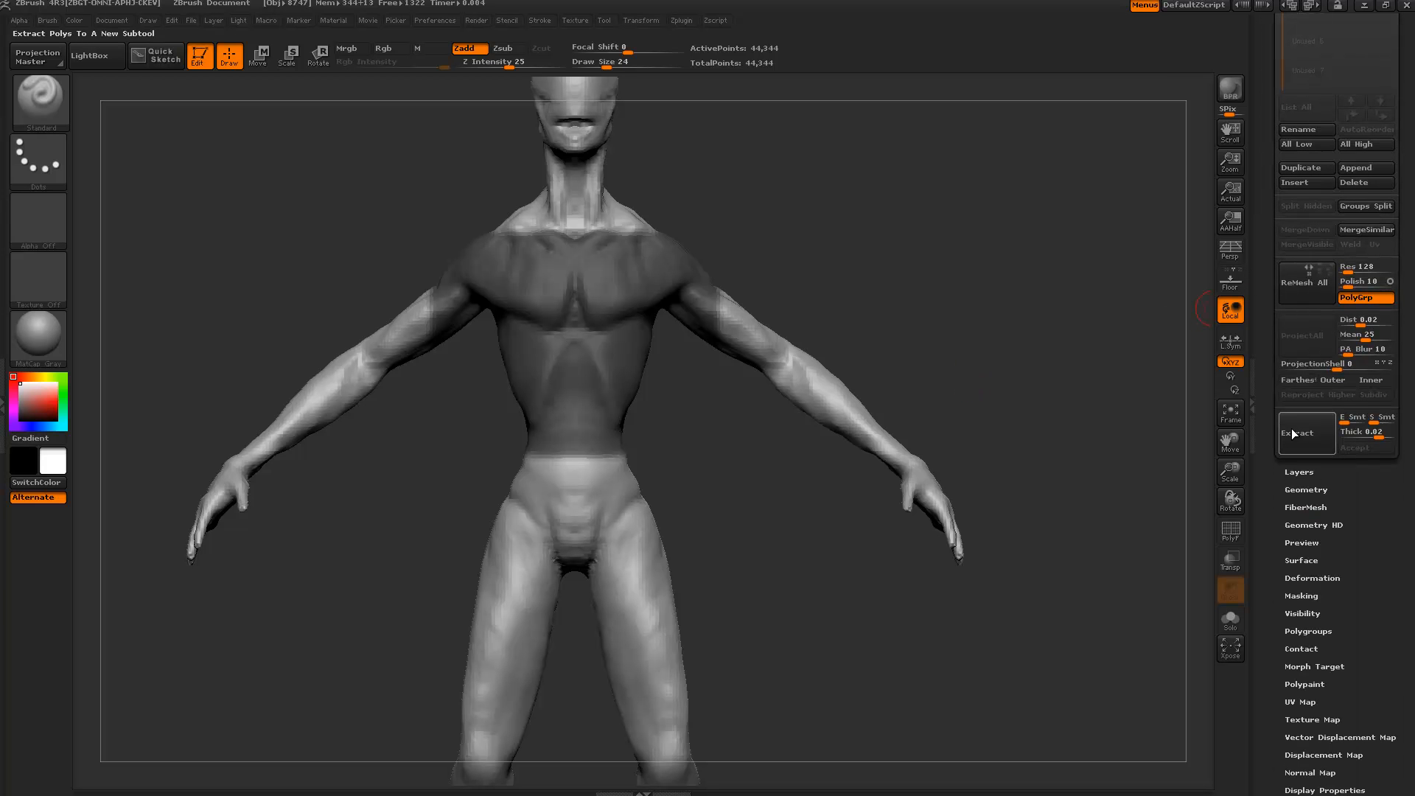
drag(941, 317, 870, 322)
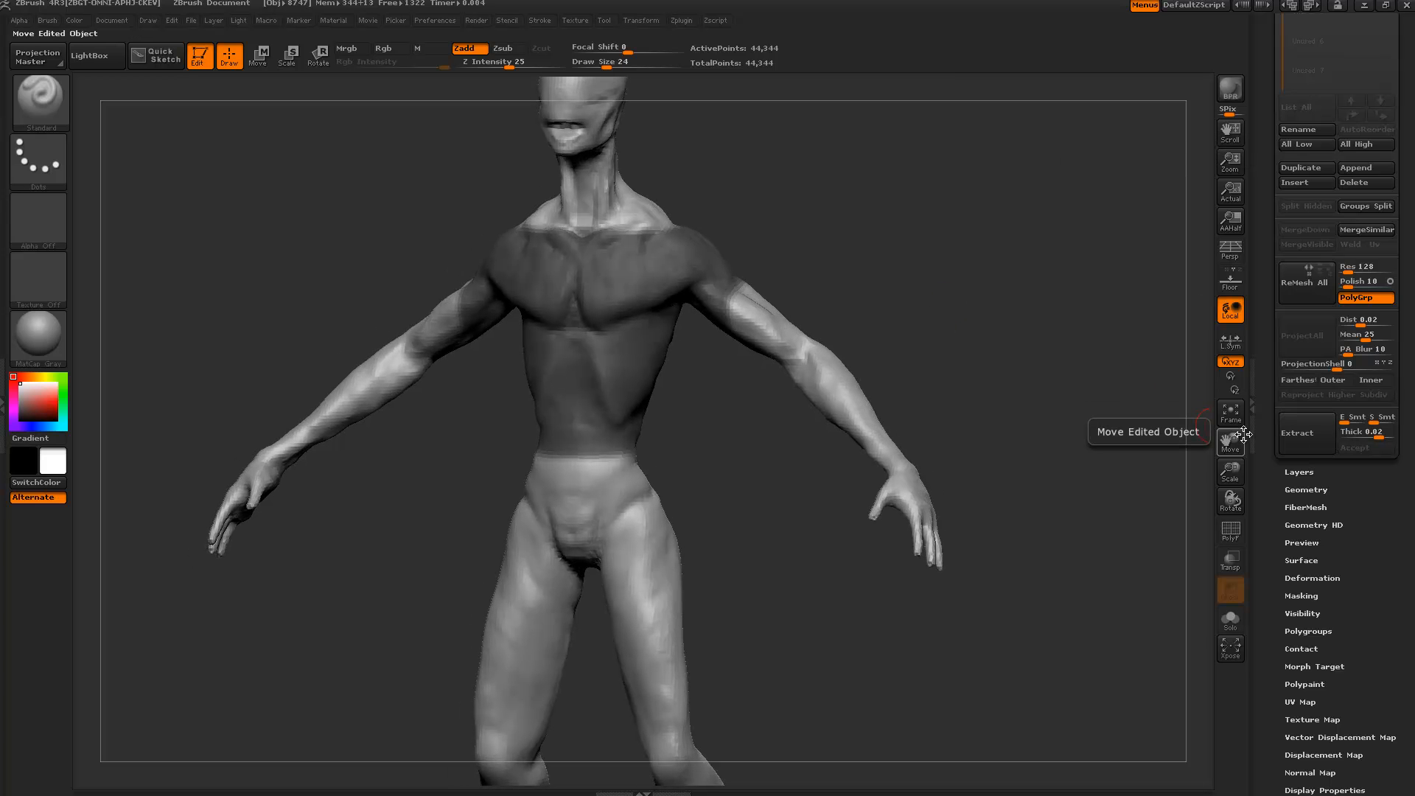
click(1293, 445)
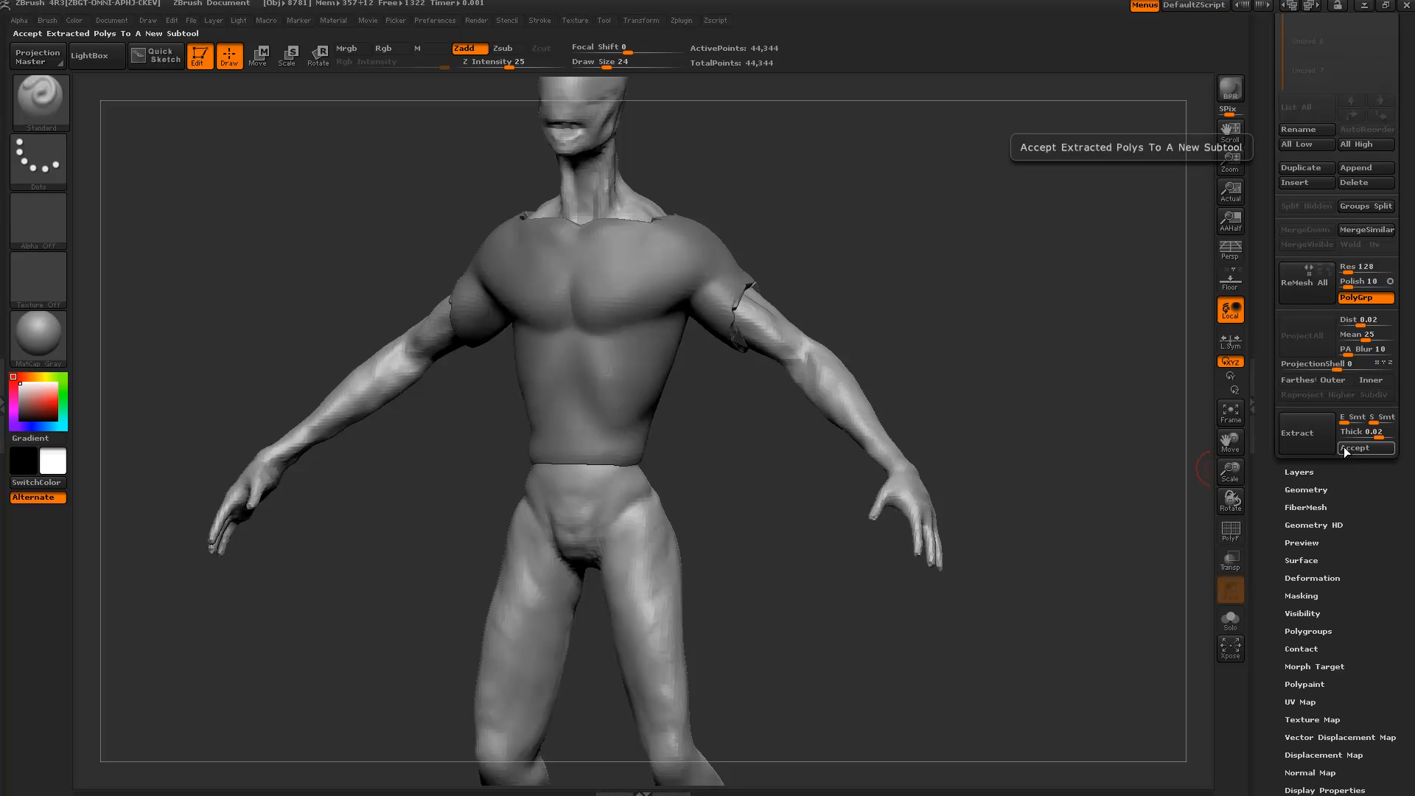
Lower Thick to 0.03, re-extract the shirt shell and accept it as Extract3.
drag(936, 252, 988, 307)
drag(942, 347, 926, 321)
click(1307, 441)
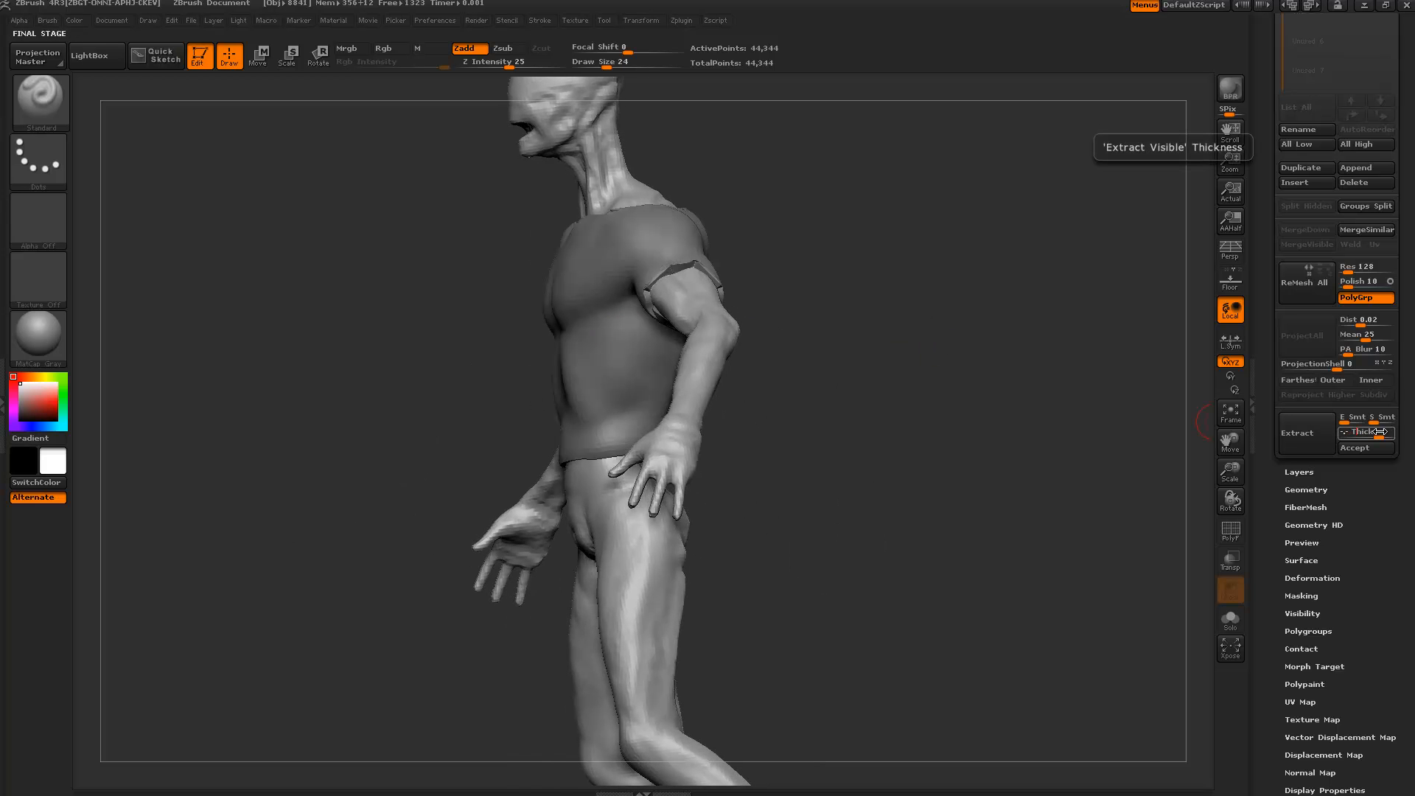
drag(1381, 432, 1366, 433)
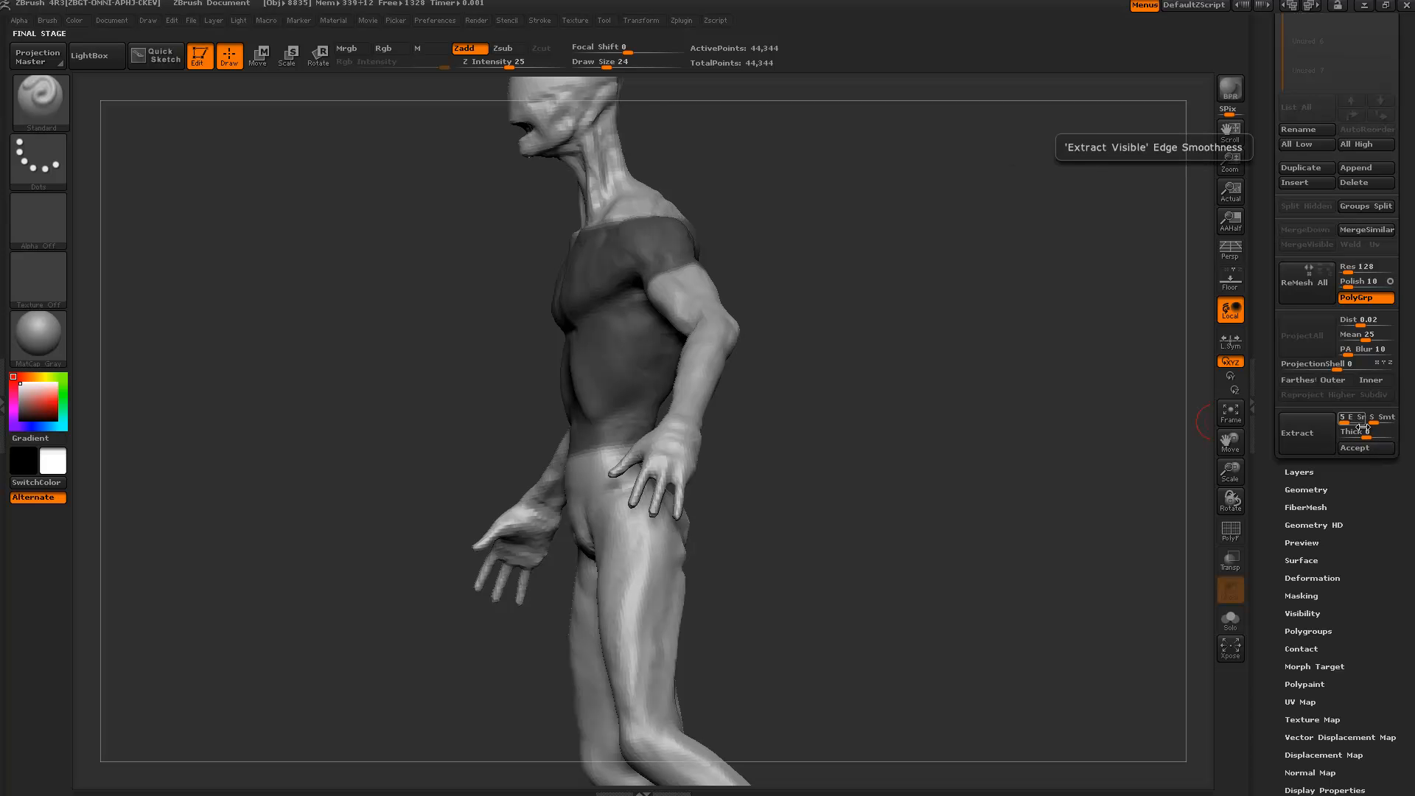
click(1298, 442)
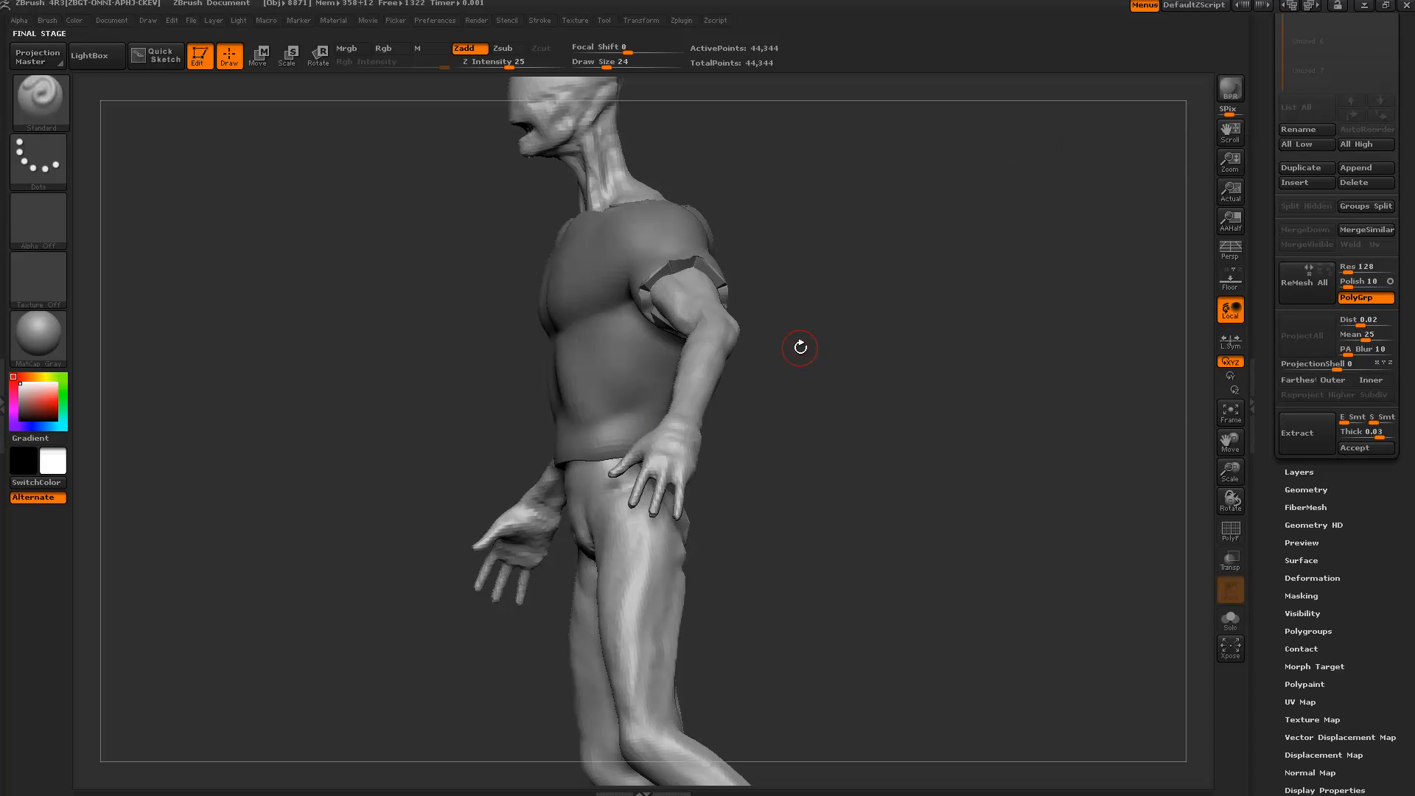
click(1368, 449)
drag(1265, 233, 1266, 382)
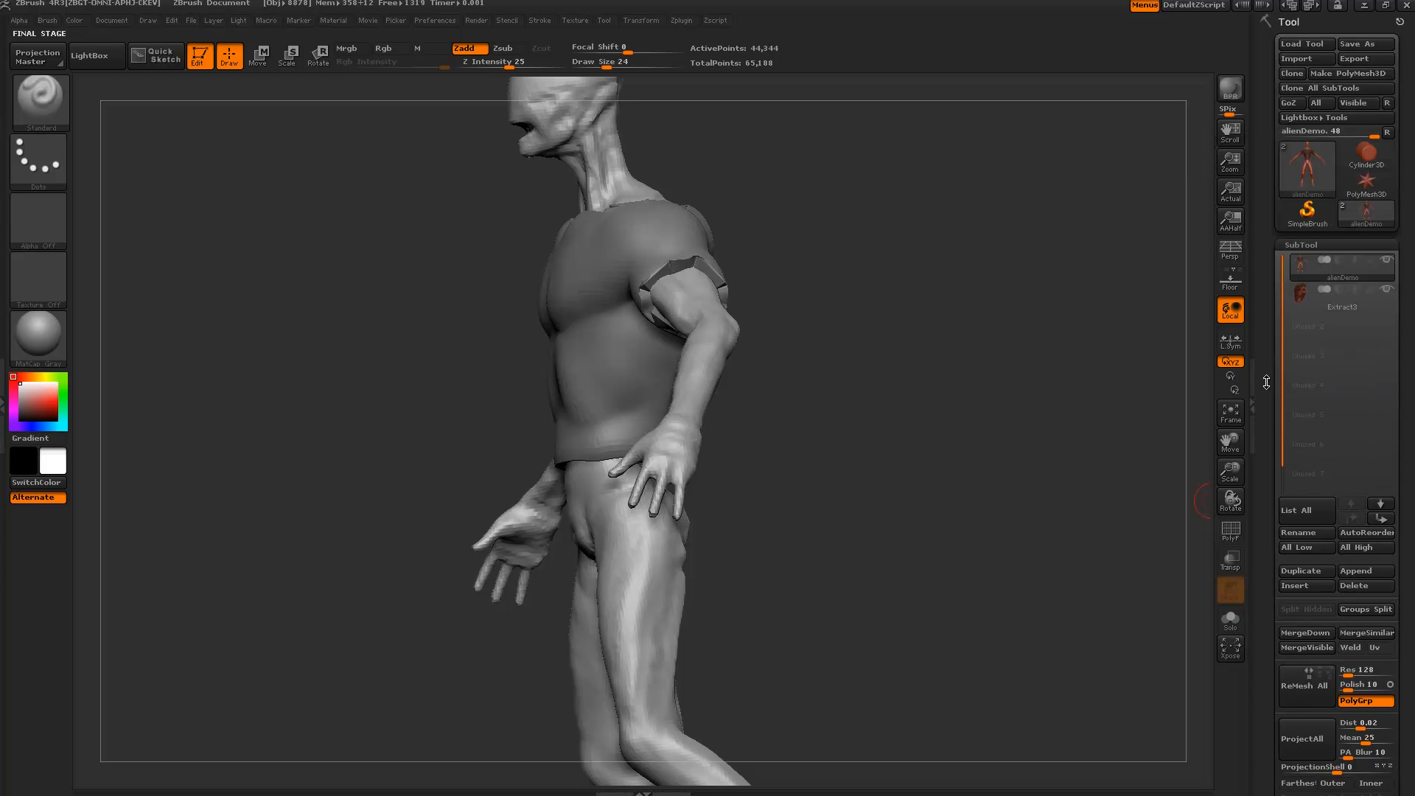
Select the Extract3 subtool and orbit to check the shirt from front, back and side.
click(1302, 295)
drag(901, 320, 931, 318)
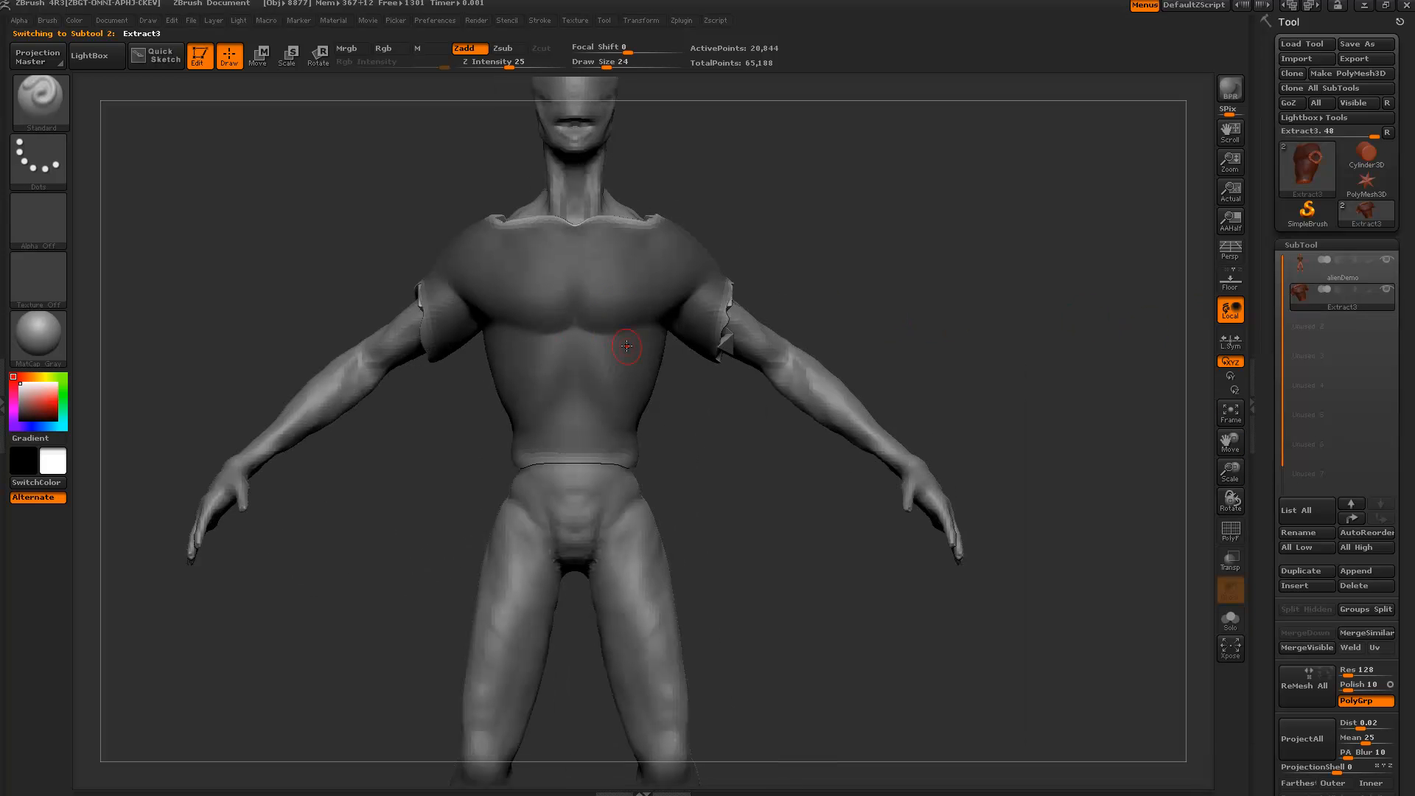
mouse_move(821, 237)
ctrl+mouse_down()
mouse_move(868, 286)
mouse_move(1016, 227)
ctrl+mouse_up()
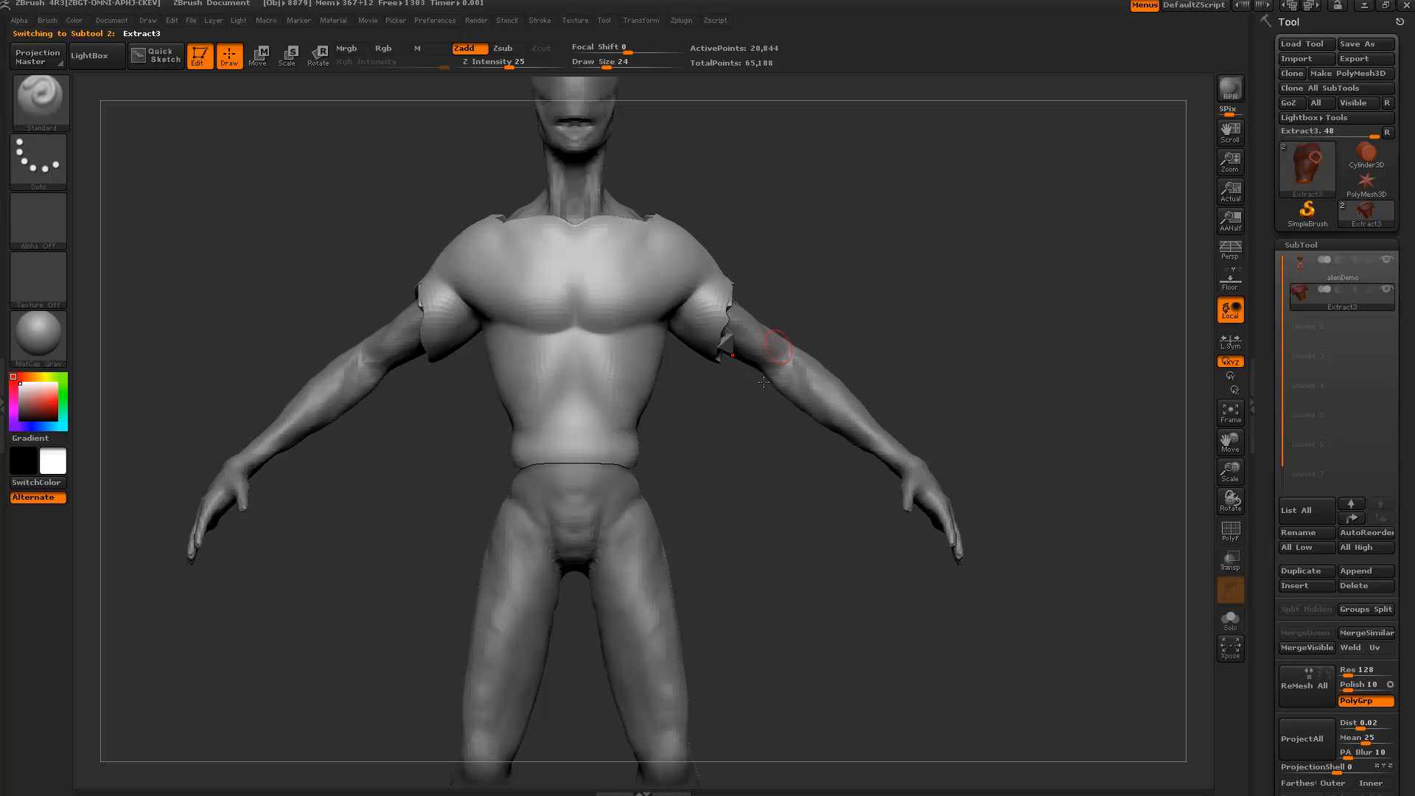
drag(764, 382, 836, 491)
drag(728, 469, 1184, 602)
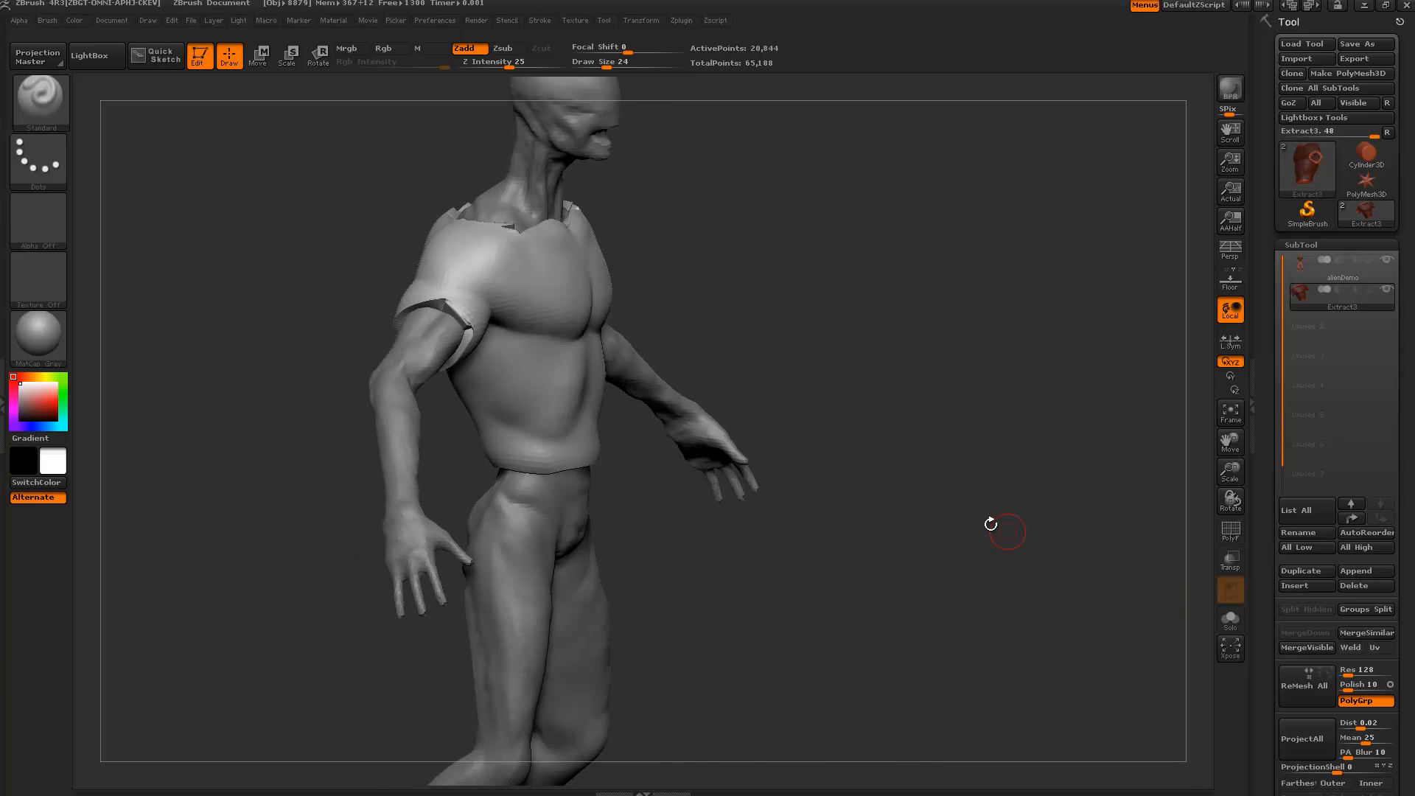
drag(991, 524, 772, 355)
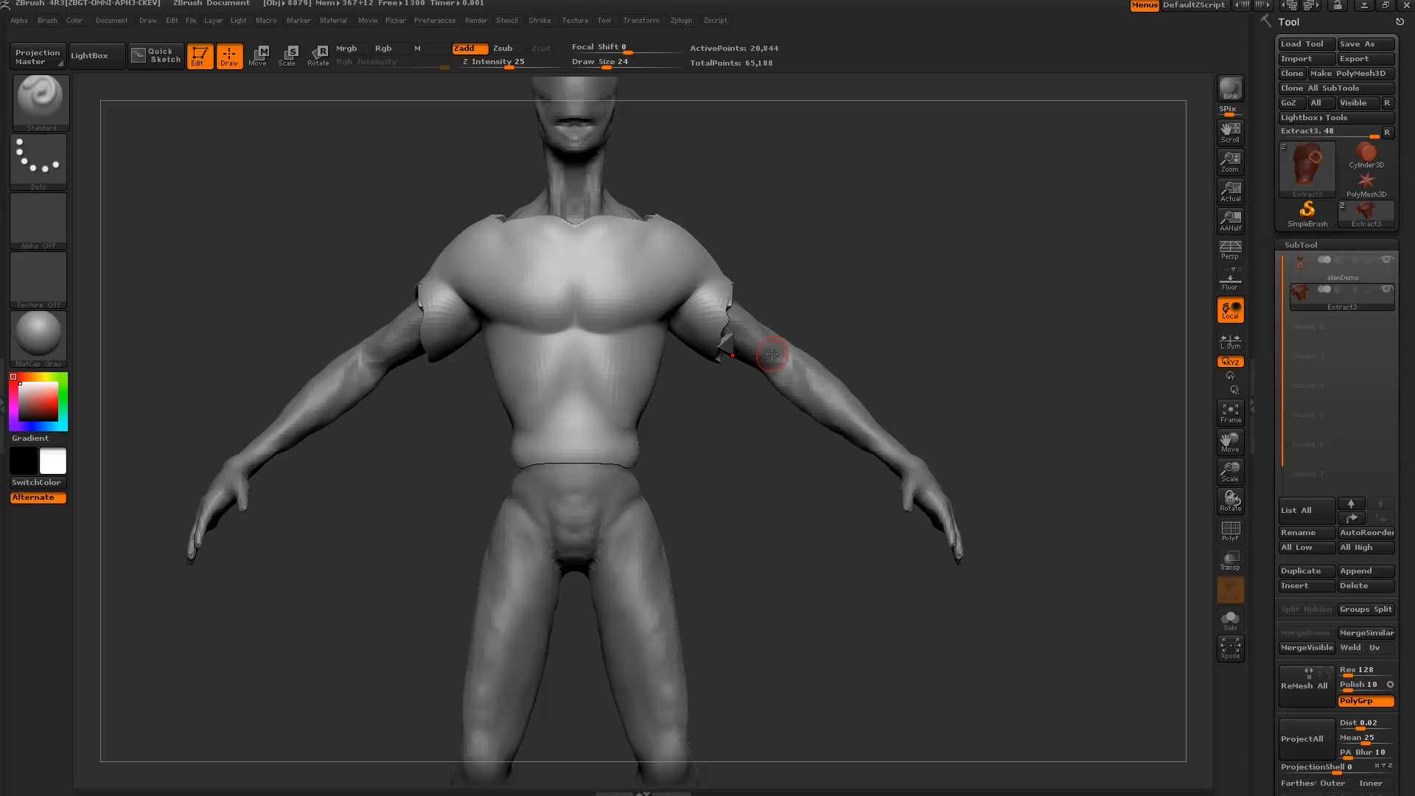
click(1231, 630)
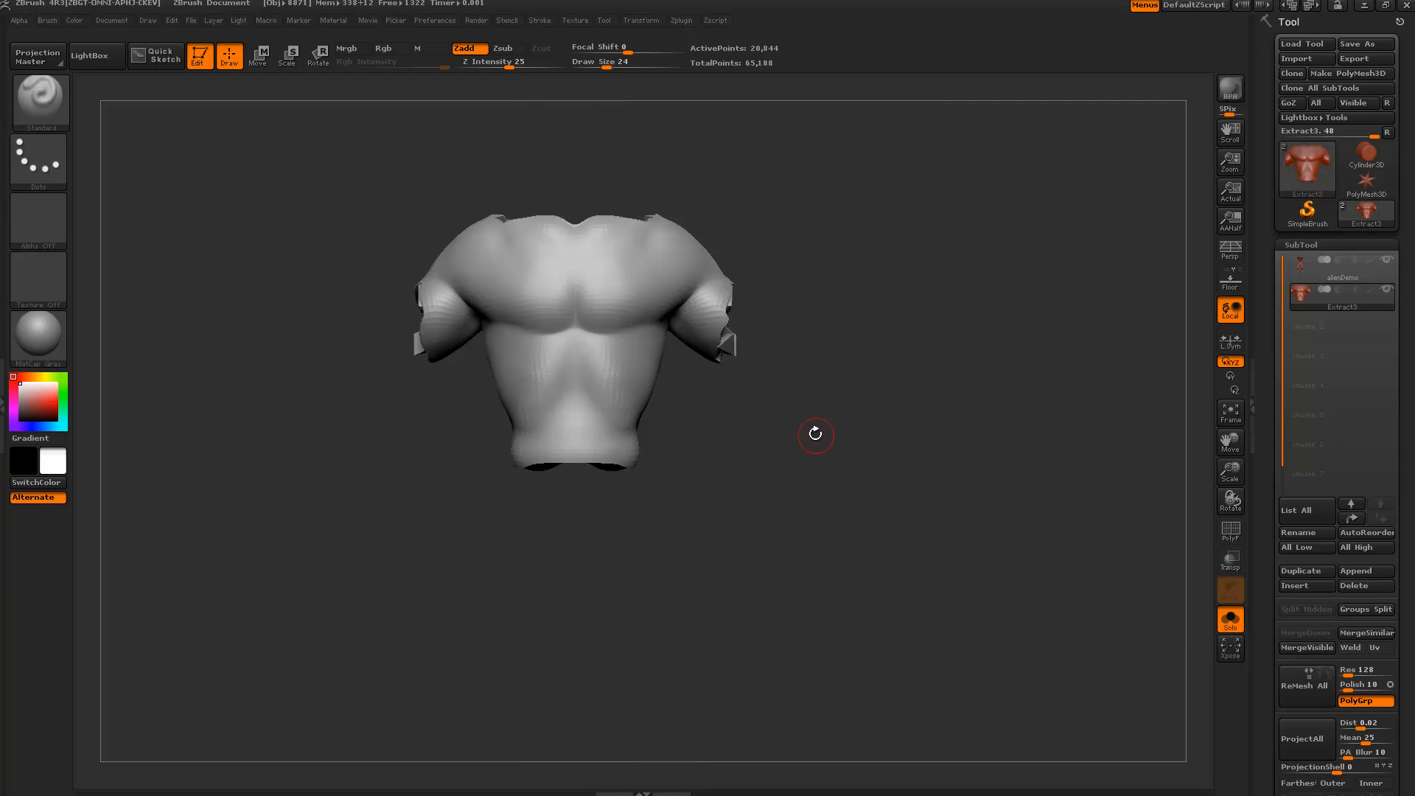
drag(815, 433, 911, 587)
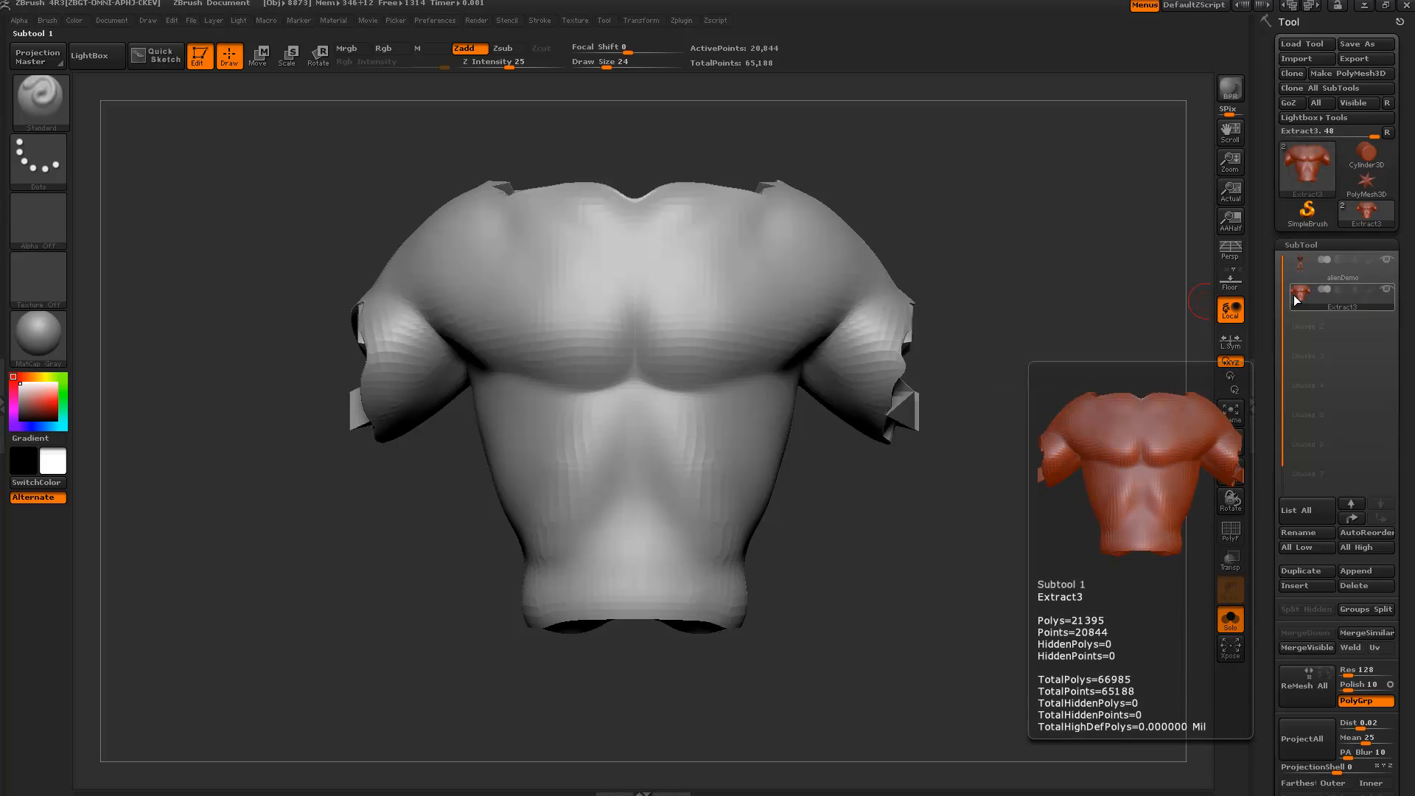
alt+drag(1044, 473, 1035, 489)
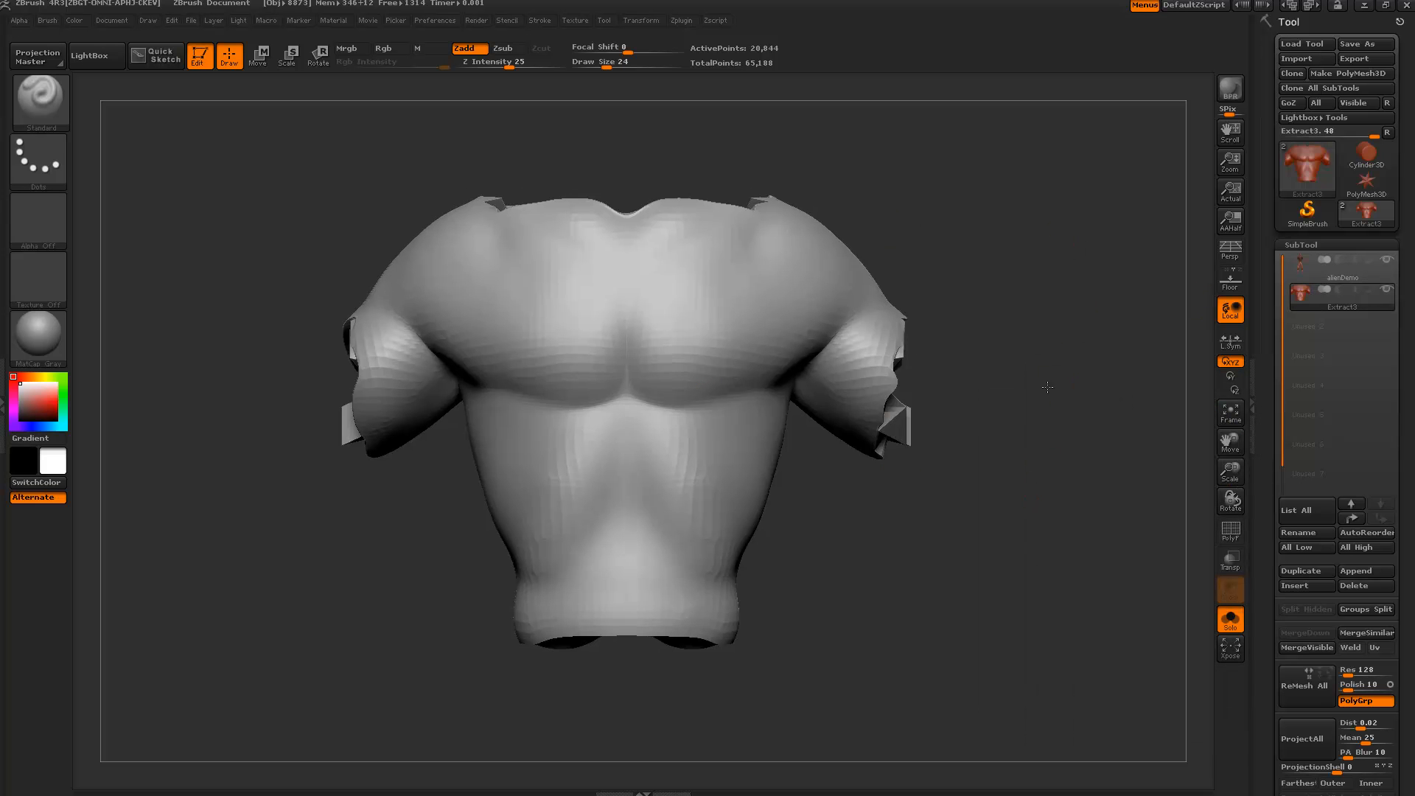
drag(1061, 368, 1086, 483)
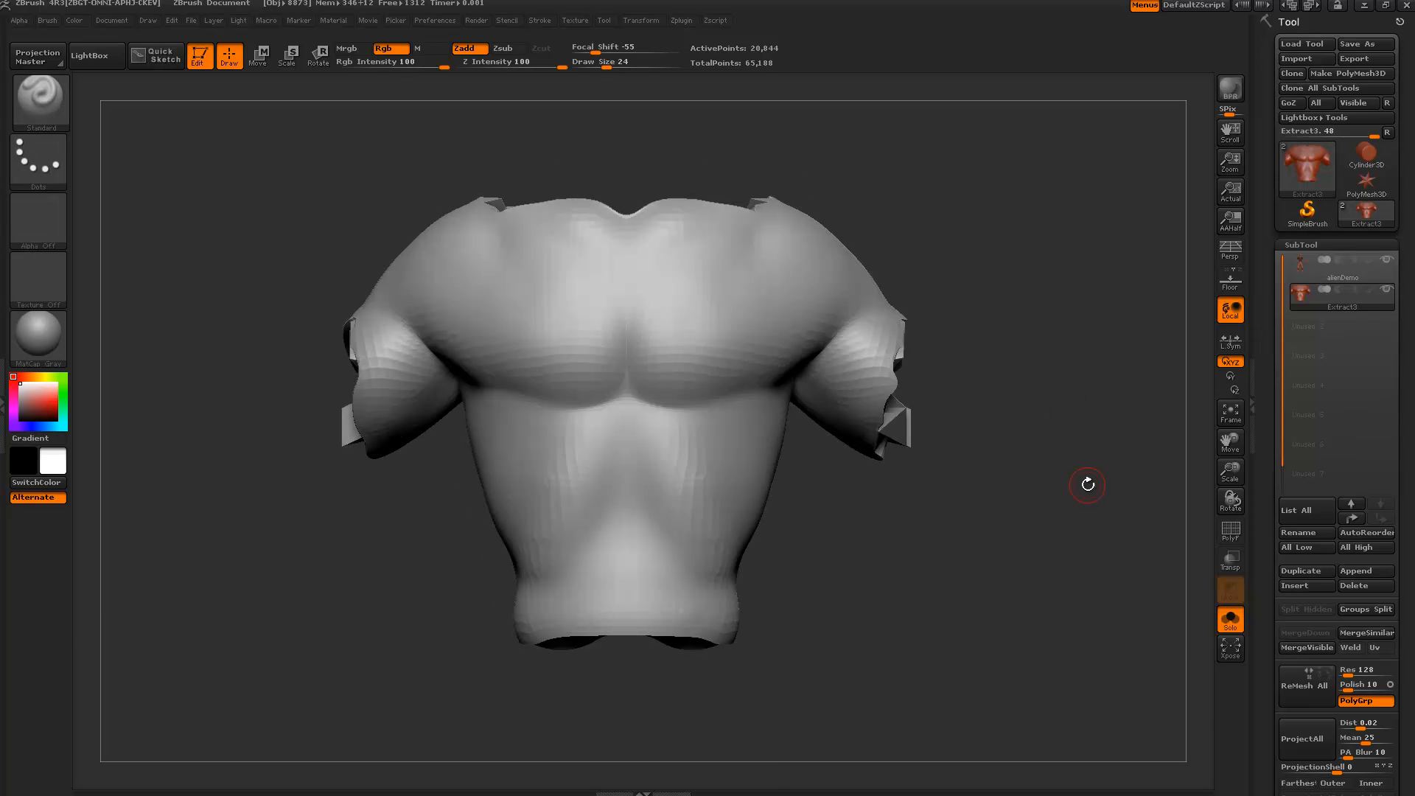
click(1225, 623)
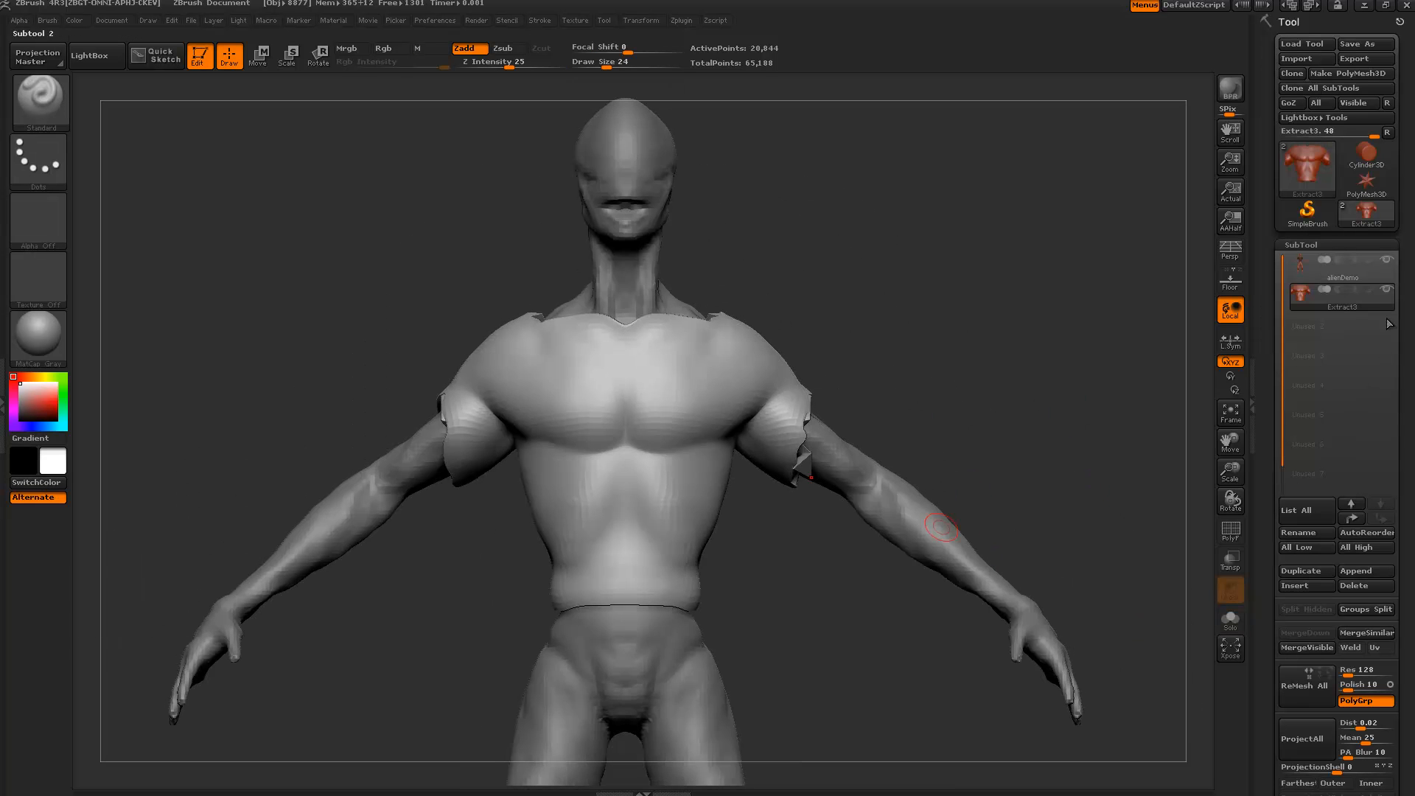
click(1387, 289)
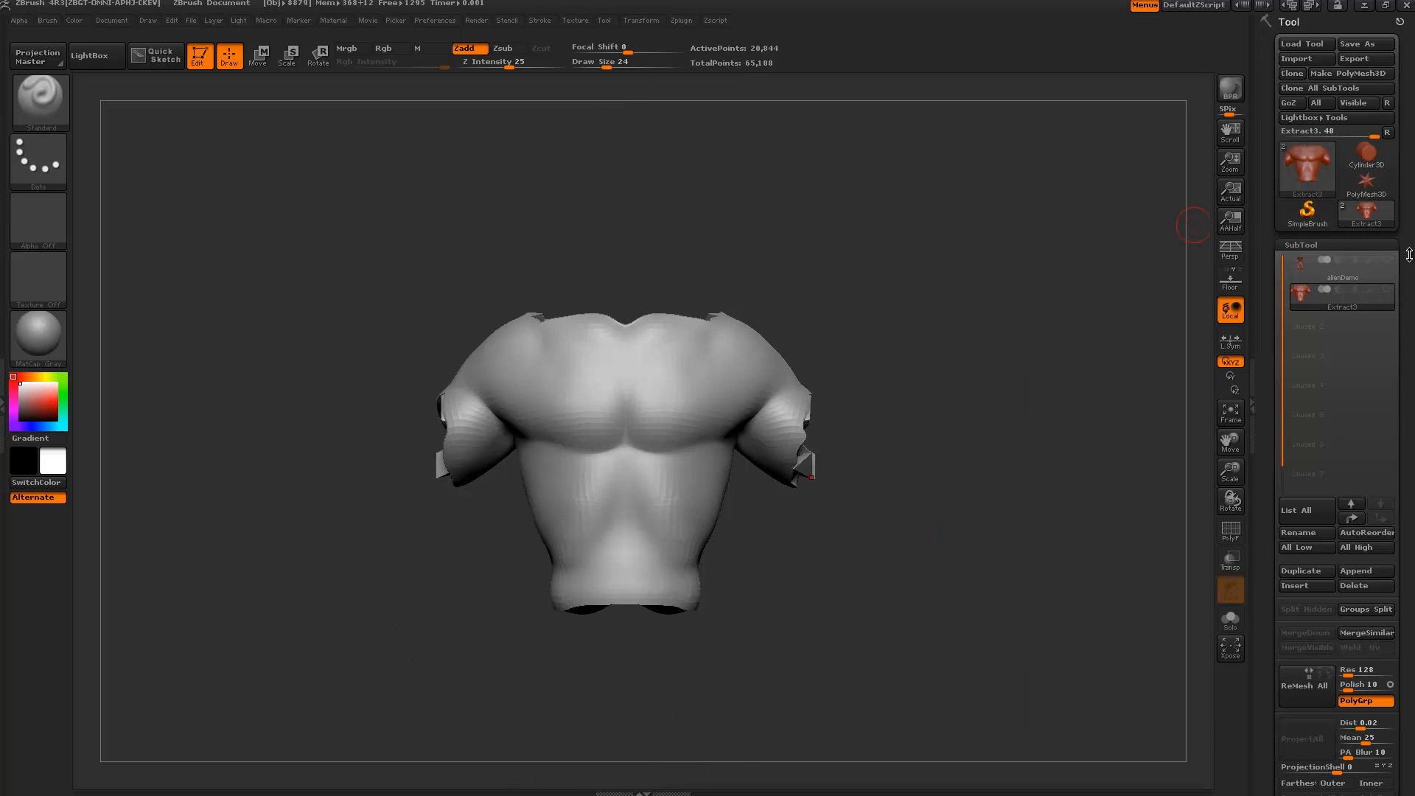
click(1388, 291)
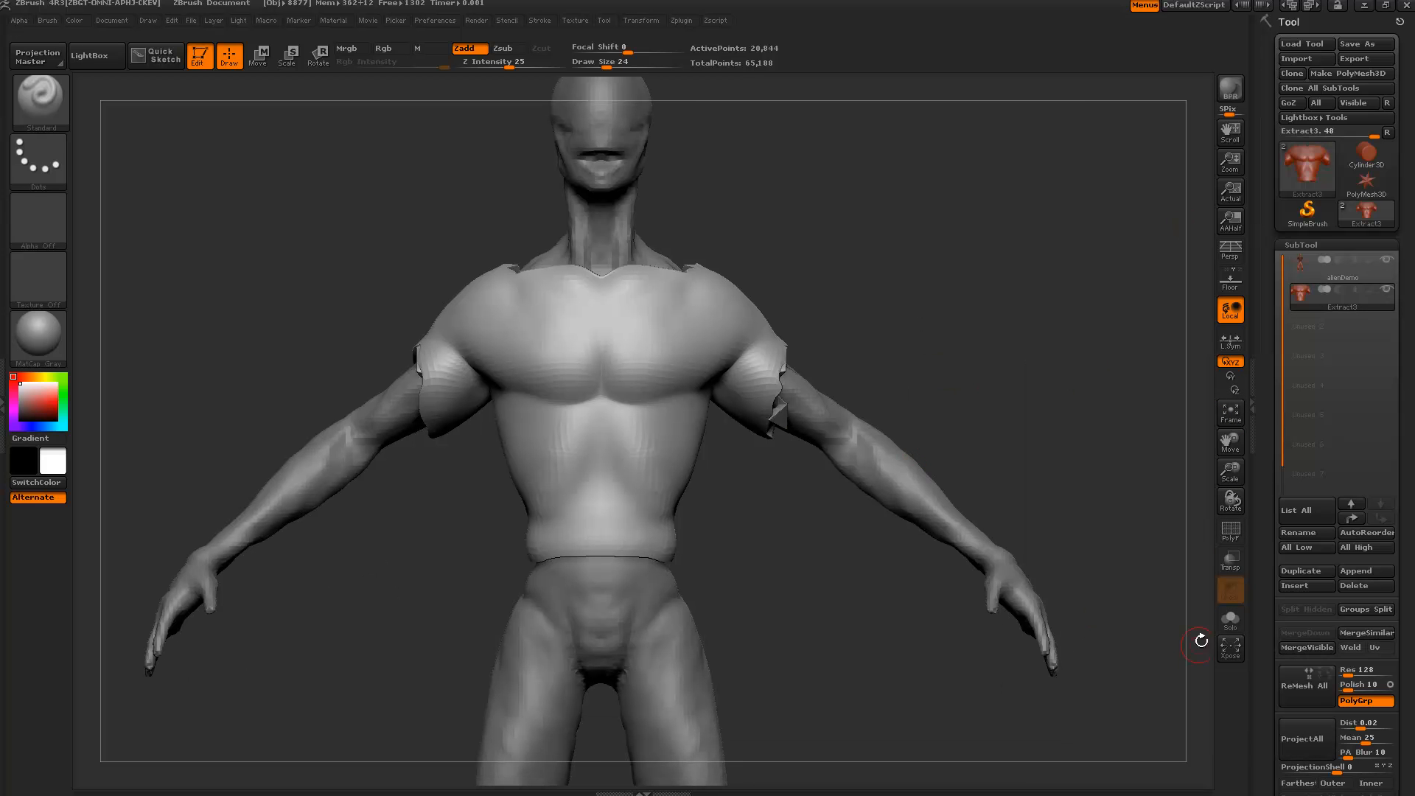
click(1223, 625)
drag(982, 538, 896, 533)
click(1228, 623)
mouse_move(865, 485)
mouse_down()
mouse_move(827, 516)
mouse_move(831, 500)
mouse_up()
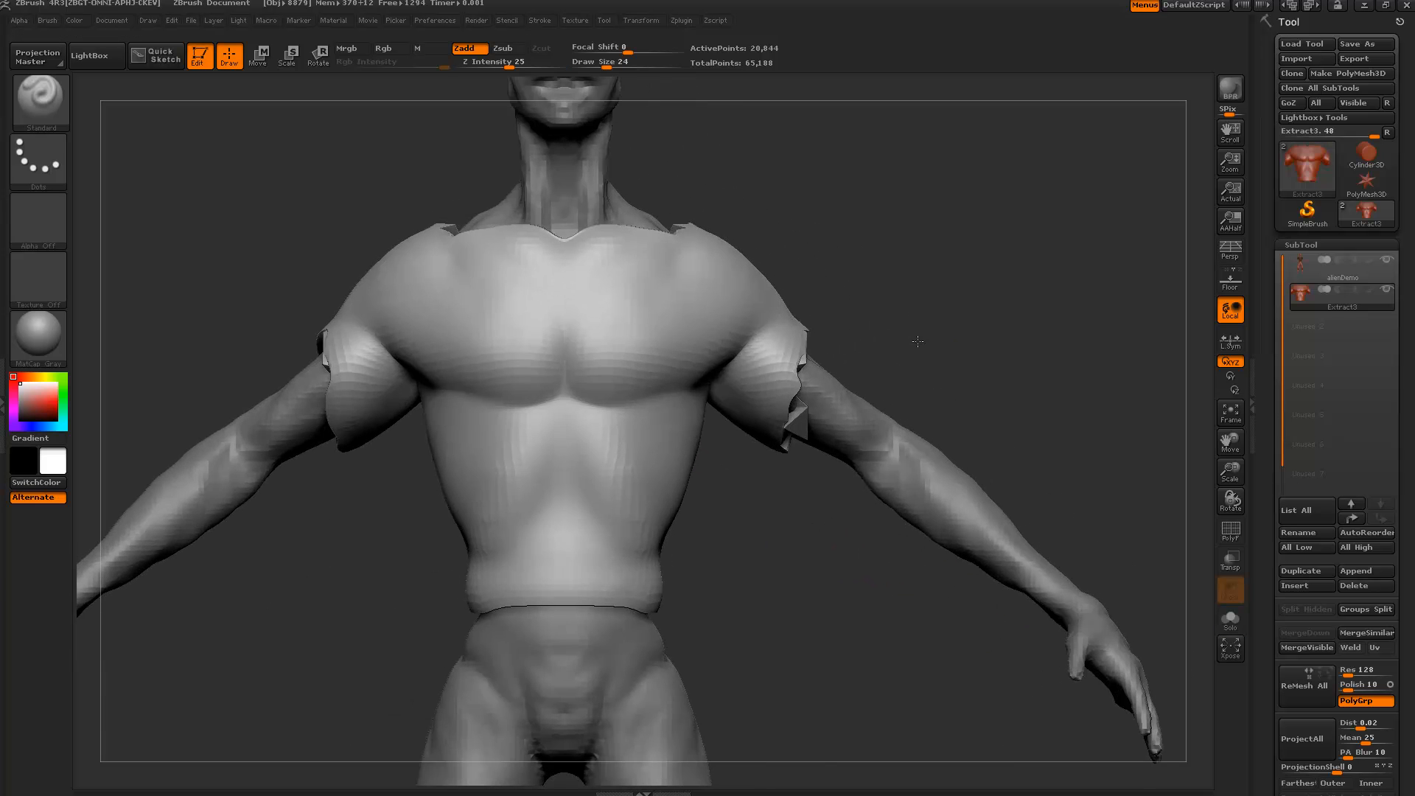
drag(917, 341, 848, 387)
drag(951, 322, 767, 374)
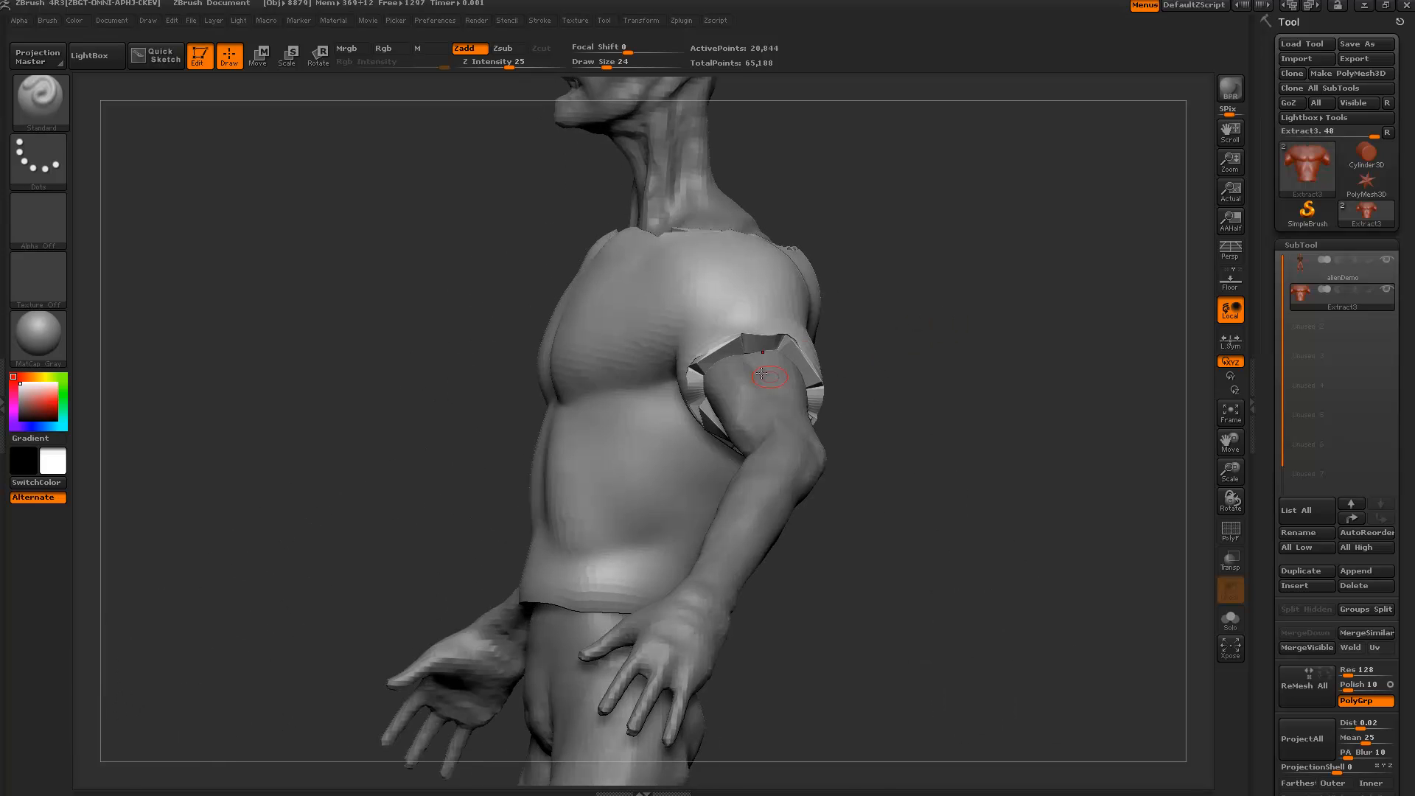
mouse_move(922, 359)
mouse_down()
mouse_move(767, 383)
mouse_move(980, 420)
mouse_move(1204, 566)
mouse_move(1251, 509)
mouse_move(1249, 429)
mouse_up()
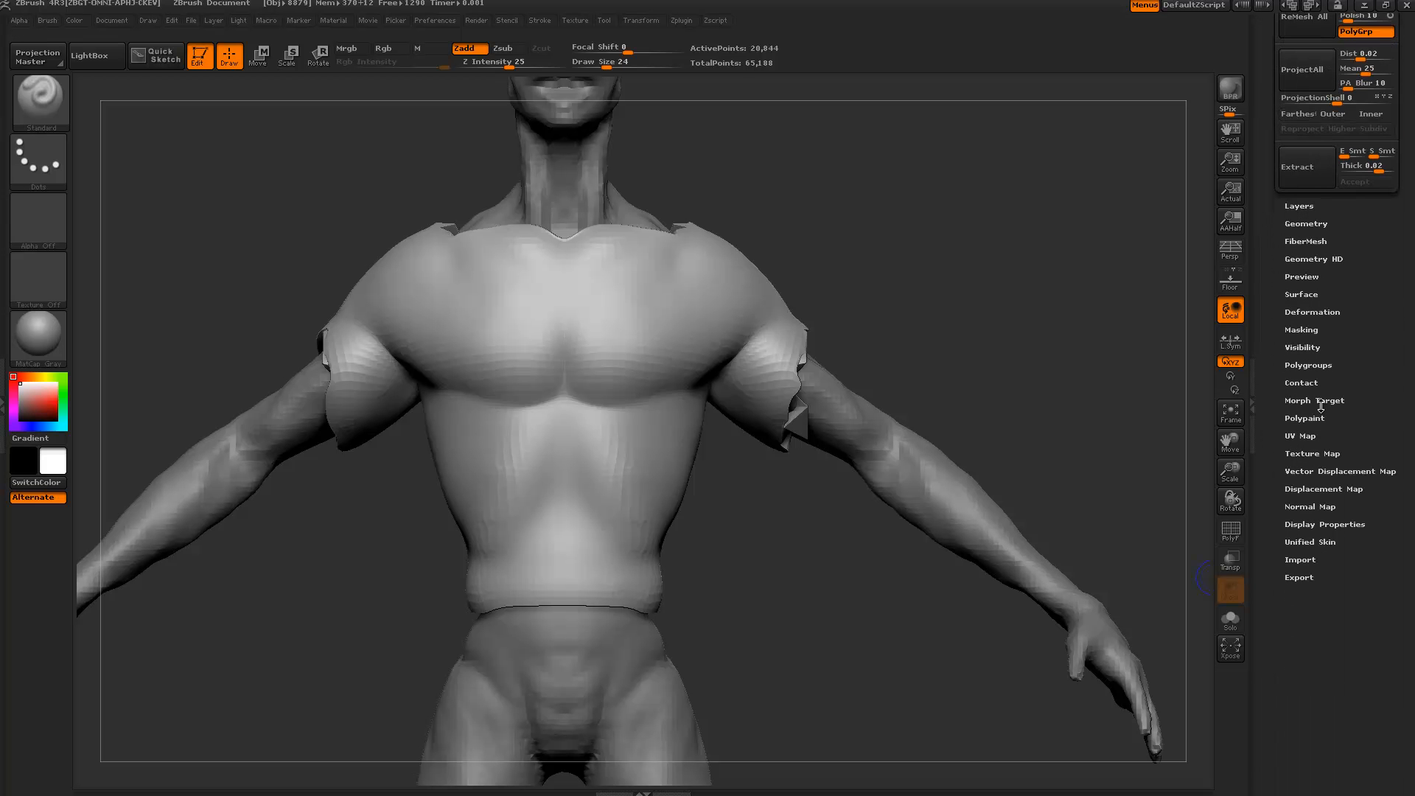
Relax the shirt shell with the Tool > Deformation Relax slider to smooth its sleeve edges.
drag(1281, 350, 1308, 274)
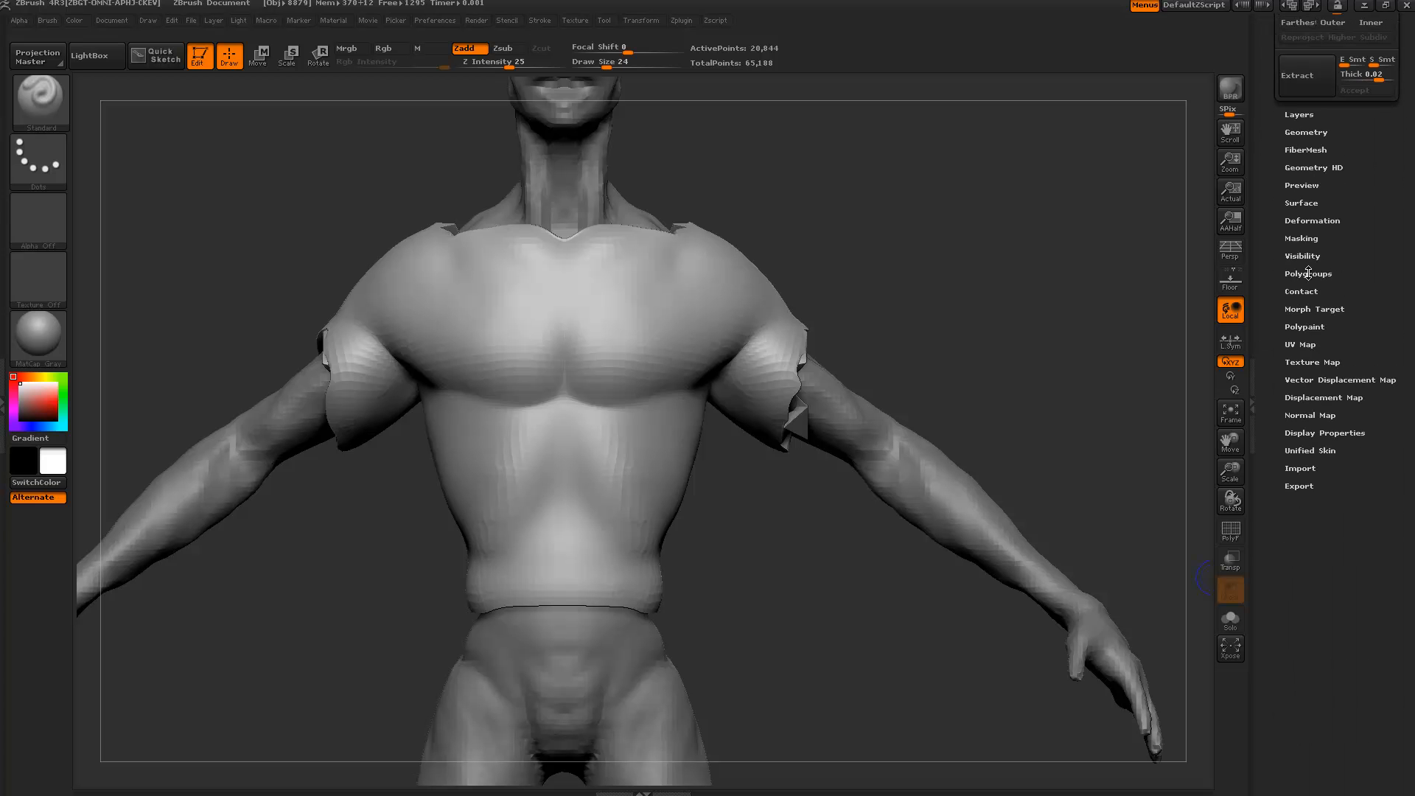
click(1317, 221)
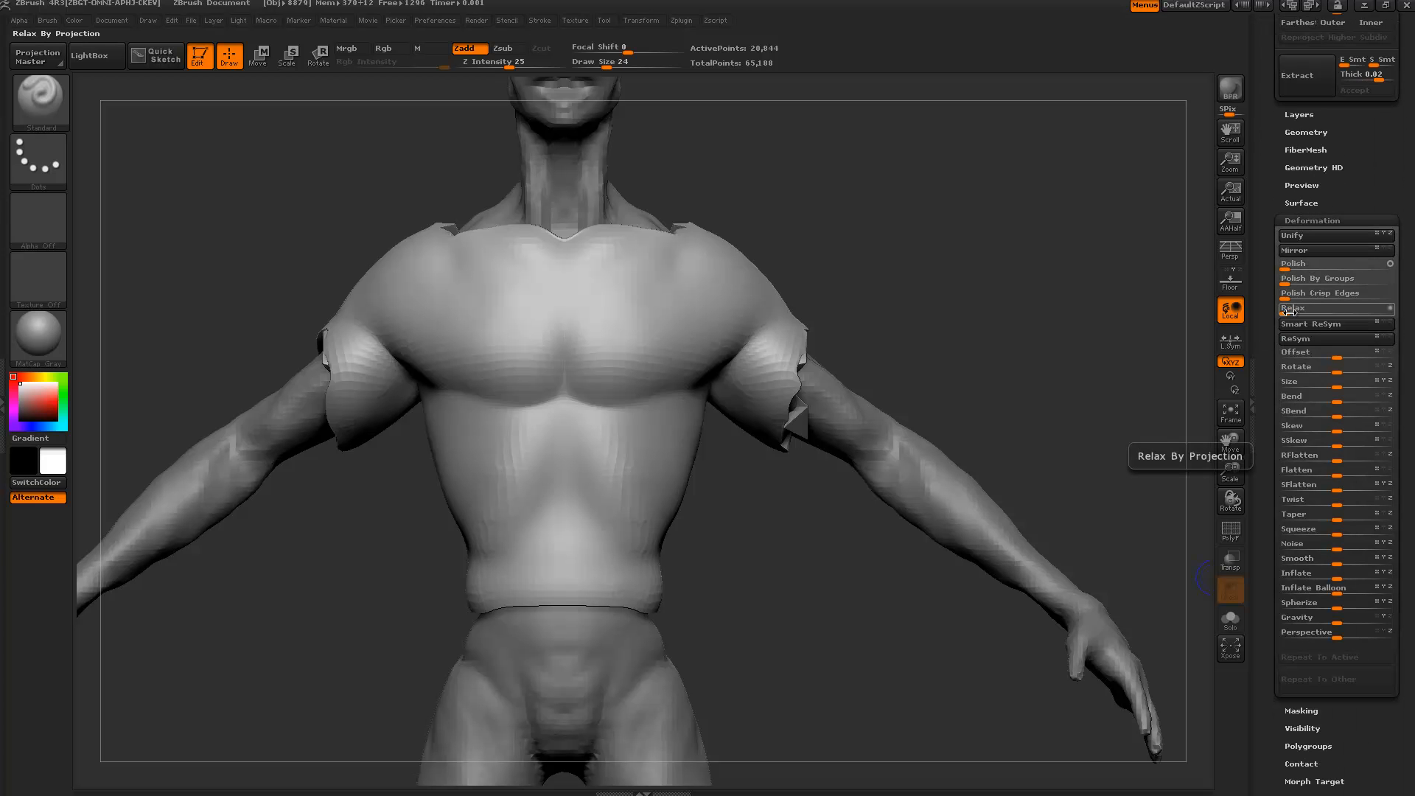
mouse_move(1317, 312)
mouse_down()
mouse_move(1302, 310)
mouse_move(1313, 313)
mouse_up()
drag(1074, 319, 1024, 325)
drag(869, 330, 977, 319)
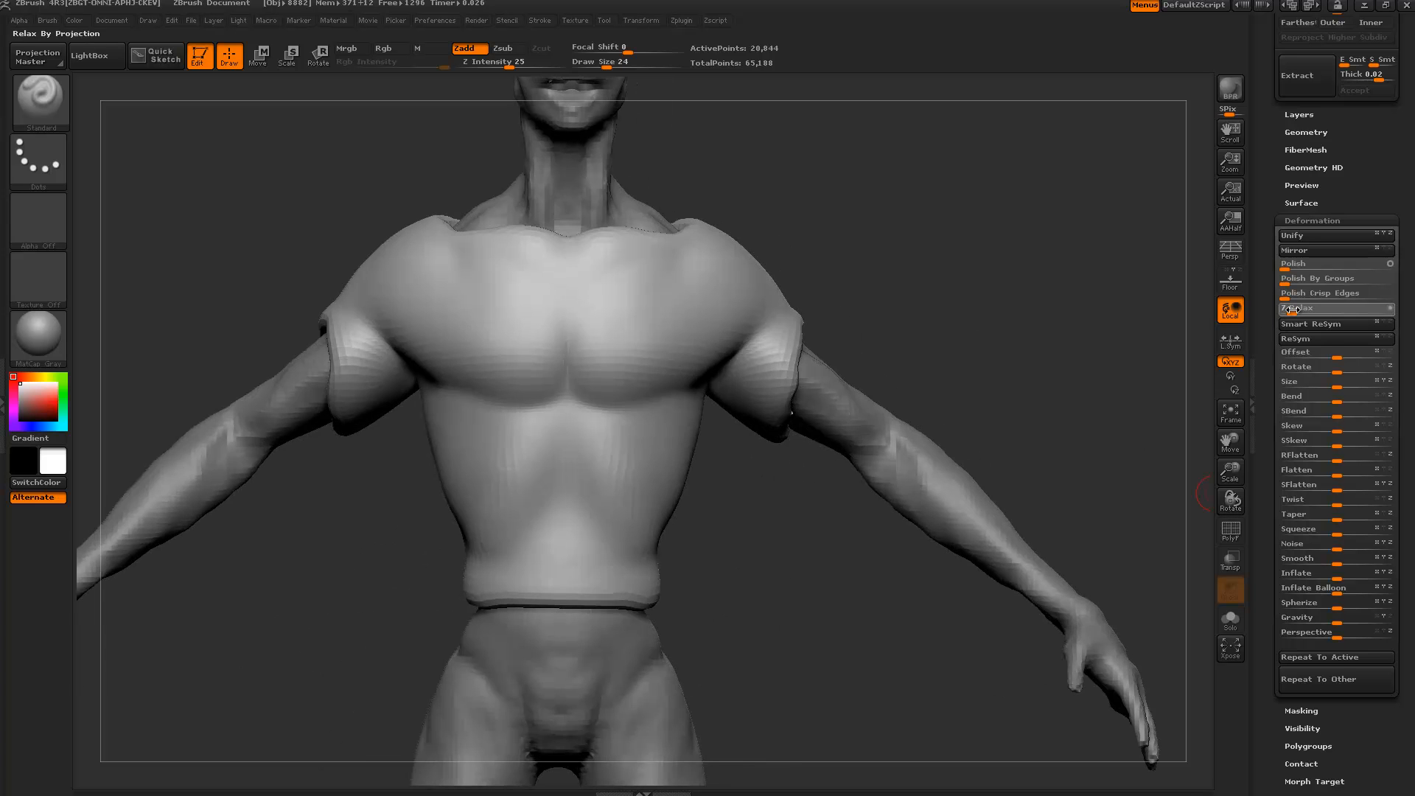
mouse_move(1109, 307)
mouse_down()
mouse_move(986, 302)
mouse_move(1106, 325)
mouse_up()
Isolate the shirt with Solo and orbit to look through its openings.
click(1228, 619)
drag(1045, 463, 618, 411)
mouse_move(578, 462)
mouse_down()
mouse_move(985, 308)
mouse_move(990, 367)
mouse_move(951, 392)
mouse_up()
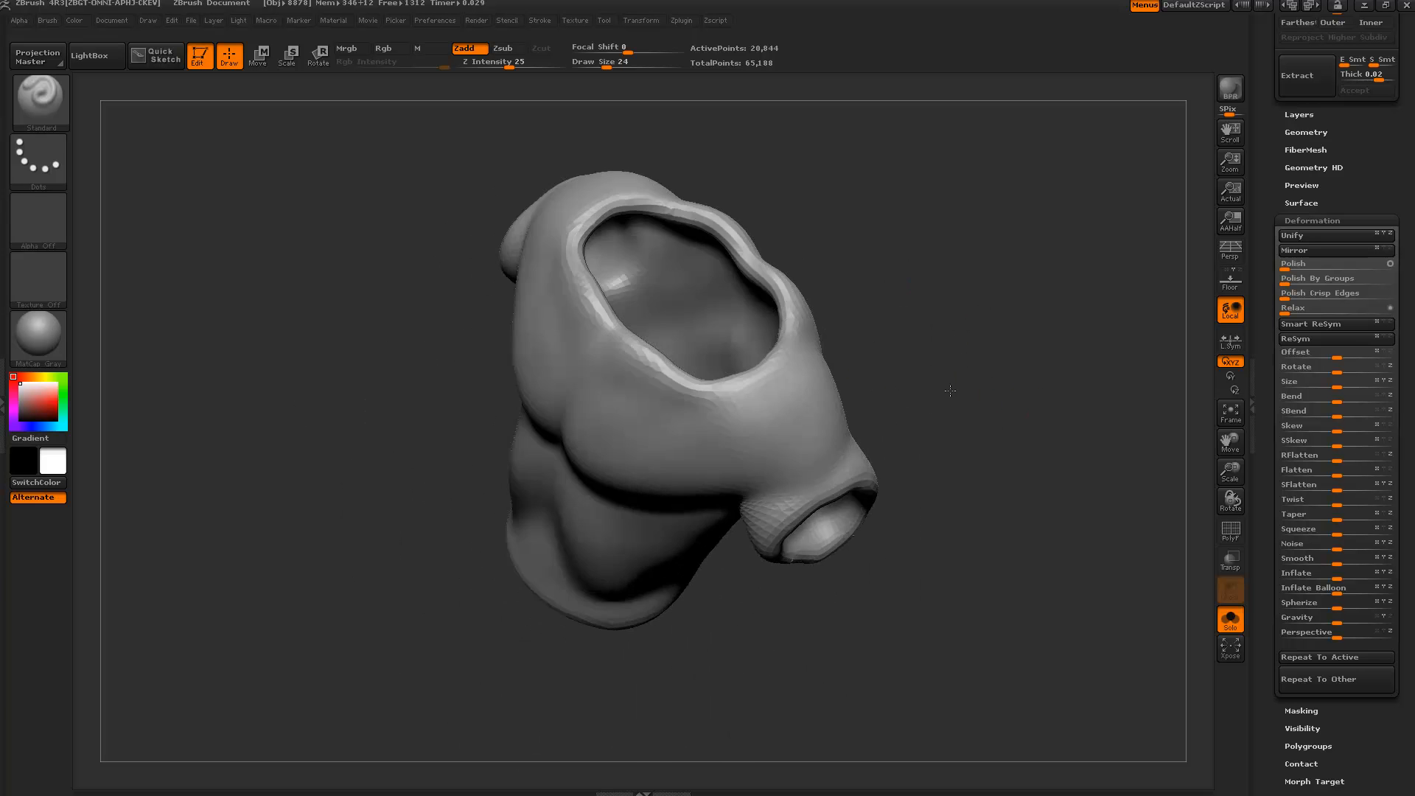
Turn on the PolyF wireframe and polygroup display on the isolated shirt.
click(1230, 530)
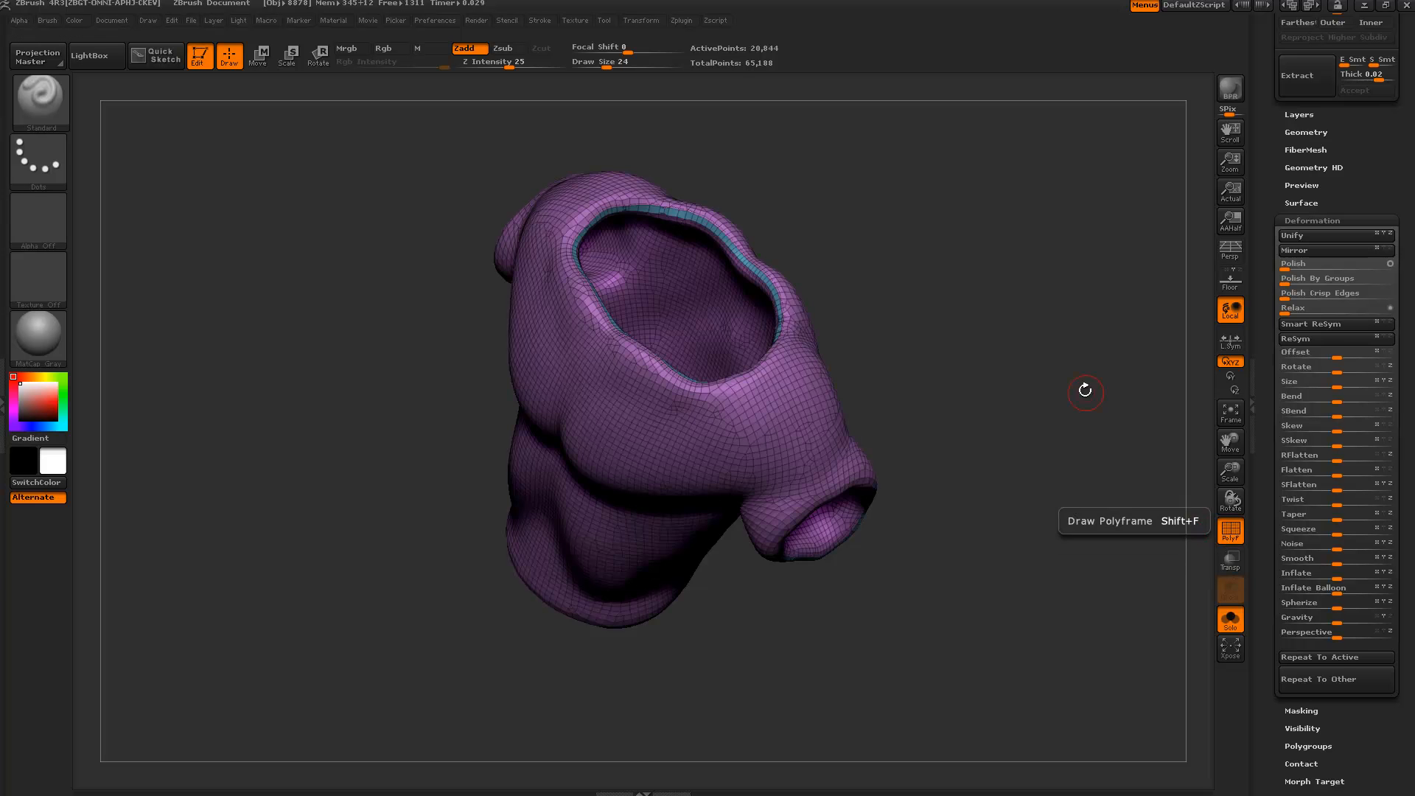
drag(1084, 391, 996, 219)
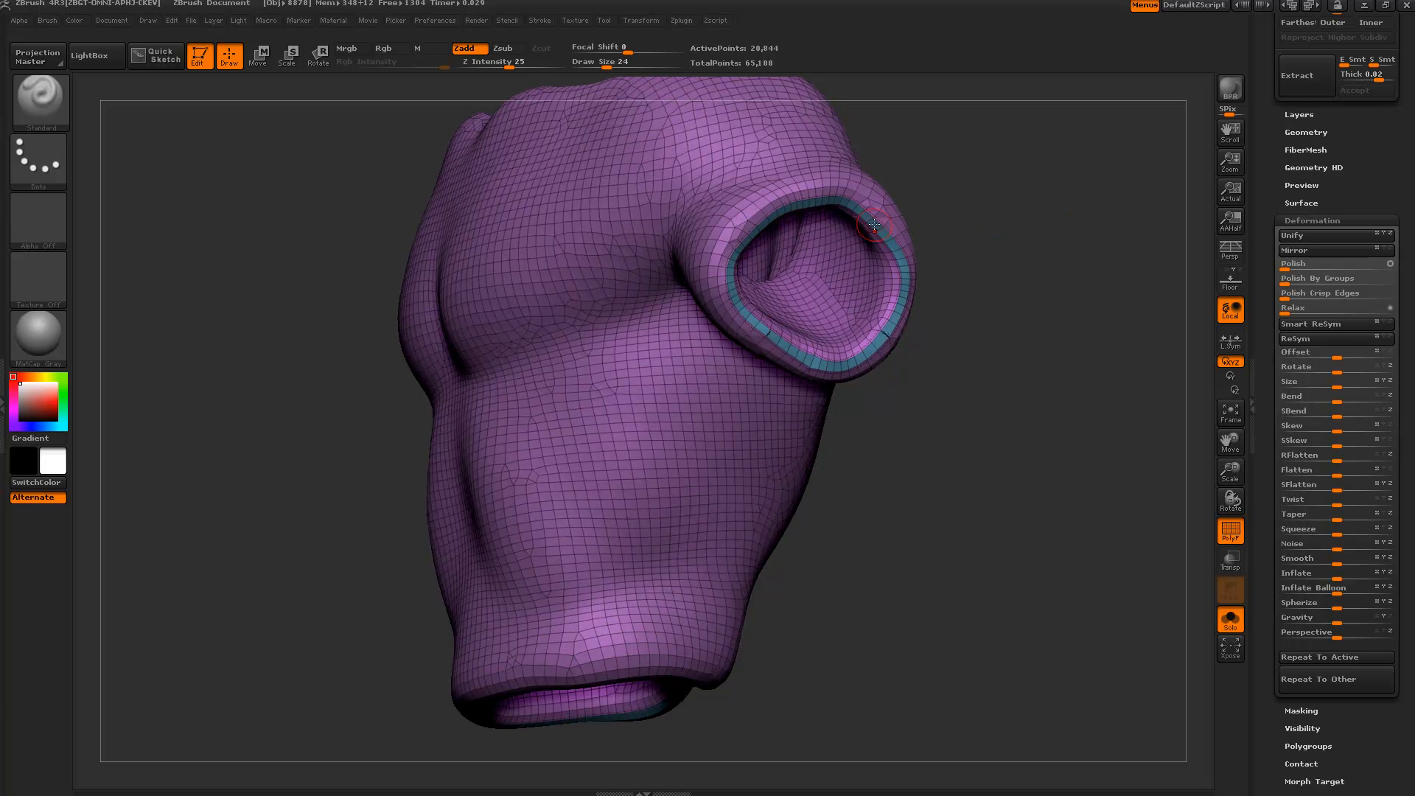
drag(1002, 331, 1008, 407)
click(1225, 542)
click(1226, 540)
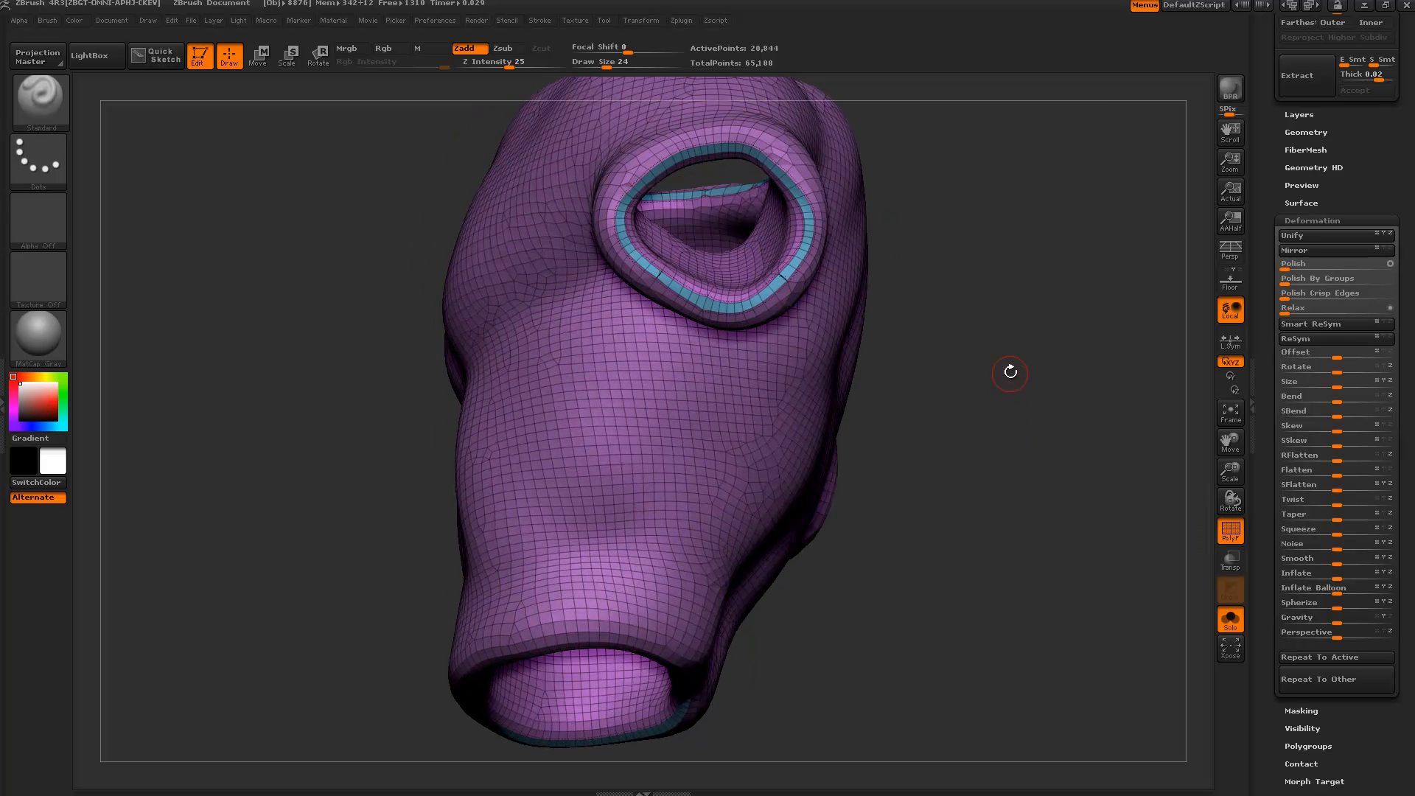
Zoom in to examine the sleeve and neck openings, then return to a front view.
drag(1014, 233, 716, 472)
mouse_move(901, 349)
mouse_down()
mouse_move(930, 302)
mouse_move(918, 265)
mouse_move(901, 264)
mouse_move(911, 310)
mouse_move(878, 325)
mouse_up()
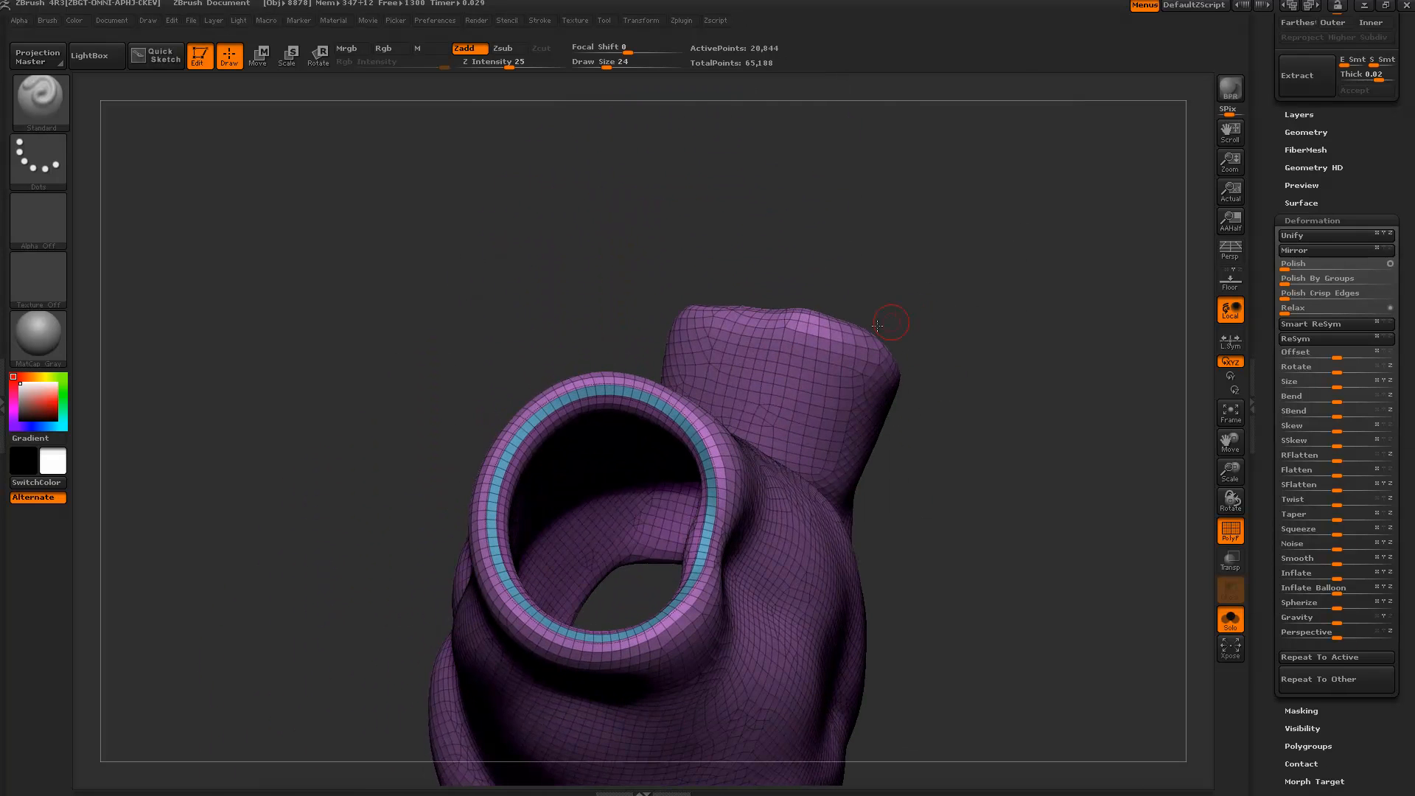
drag(904, 178, 940, 250)
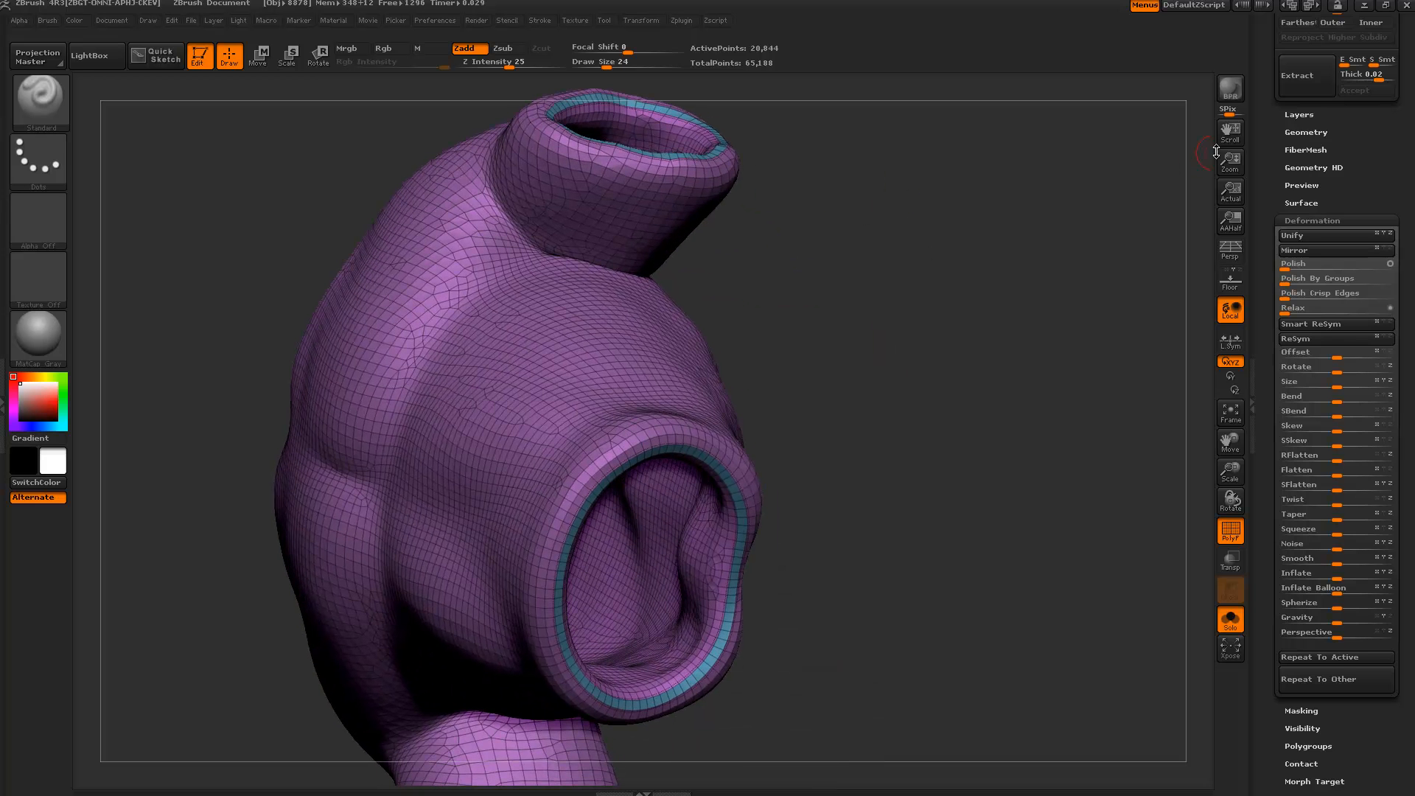
drag(1270, 179, 1266, 239)
drag(900, 284, 877, 457)
drag(875, 180, 676, 244)
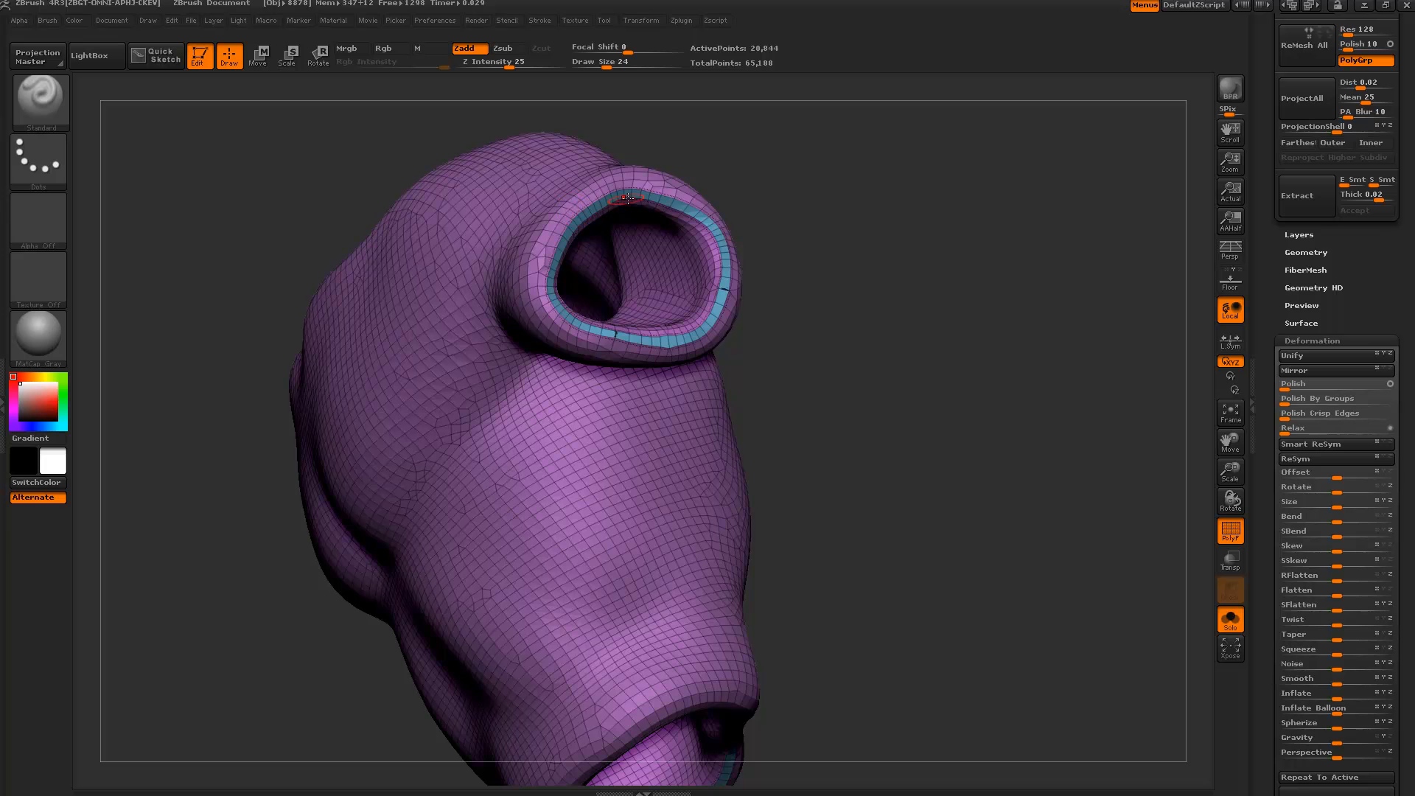
drag(824, 203, 925, 255)
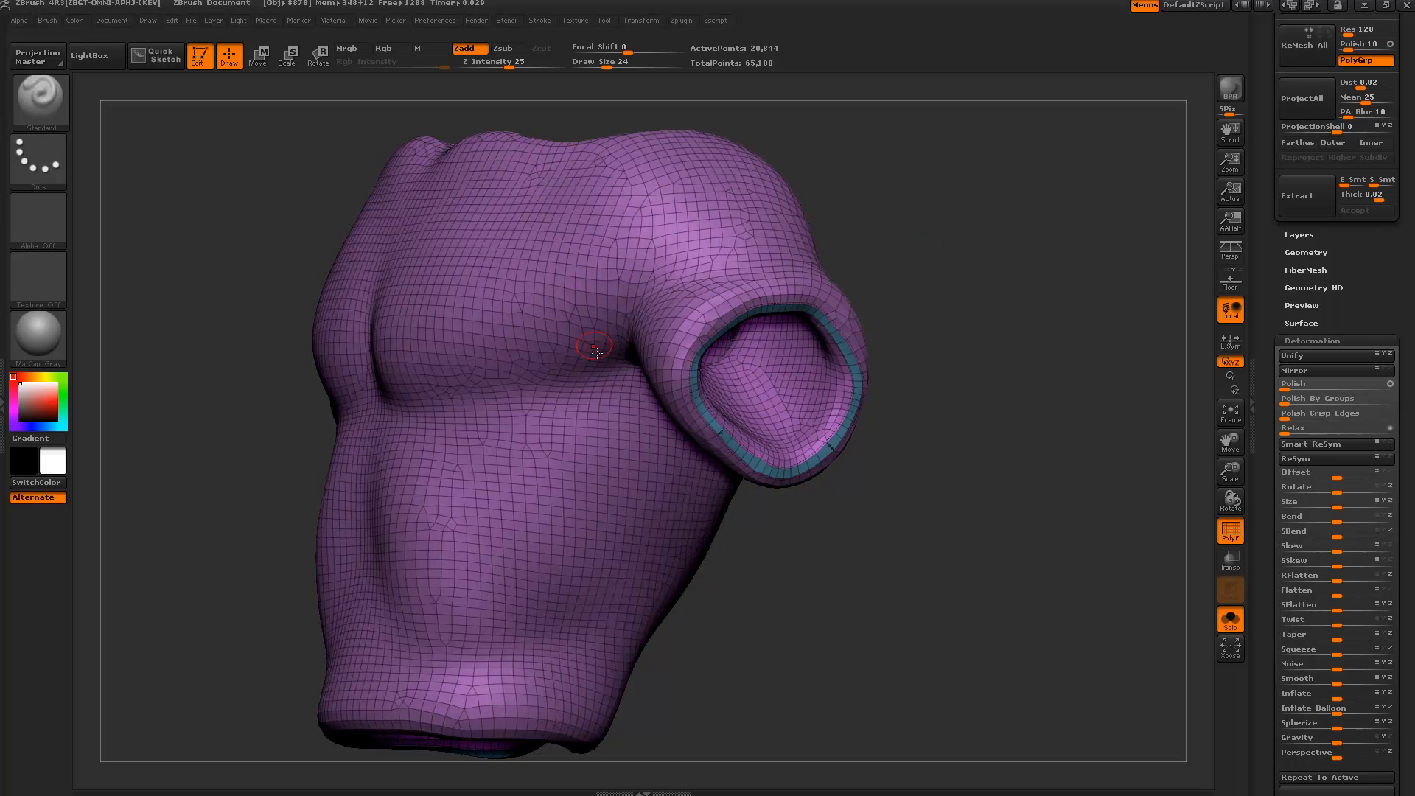
key(ctrl+shift)
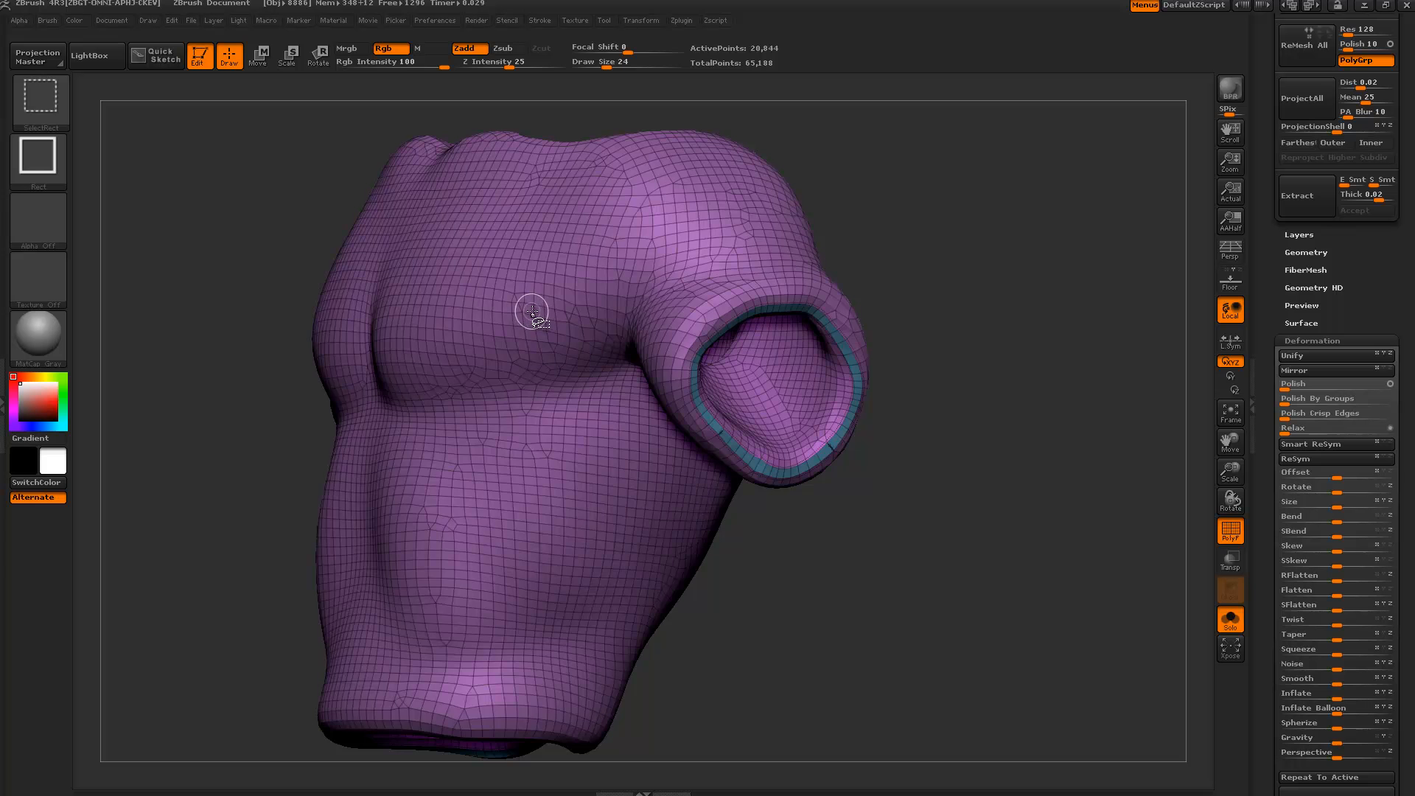
ctrl+shift+click(533, 308)
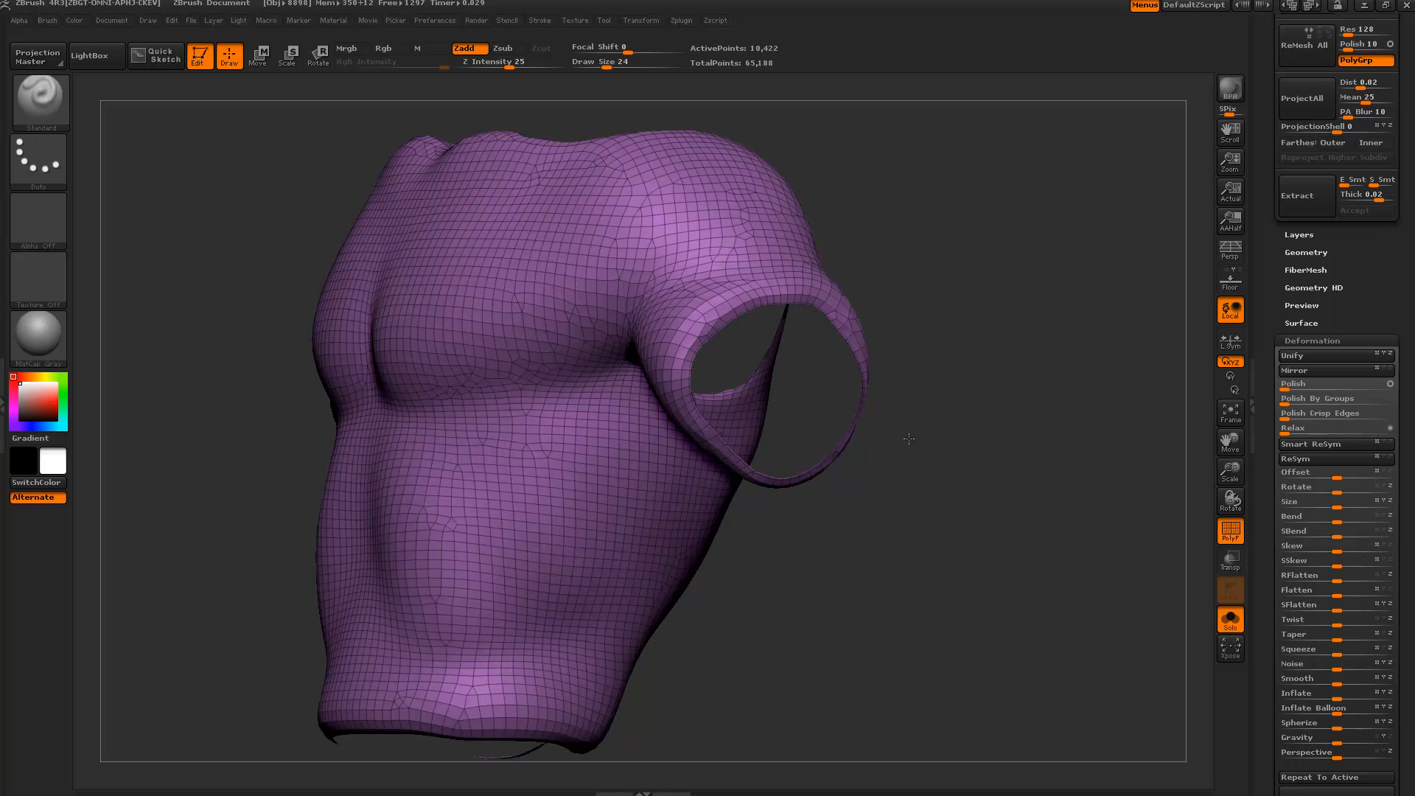
drag(904, 440, 883, 431)
mouse_move(975, 440)
mouse_down()
mouse_move(846, 411)
mouse_move(904, 394)
mouse_up()
key(ctrl+shift)
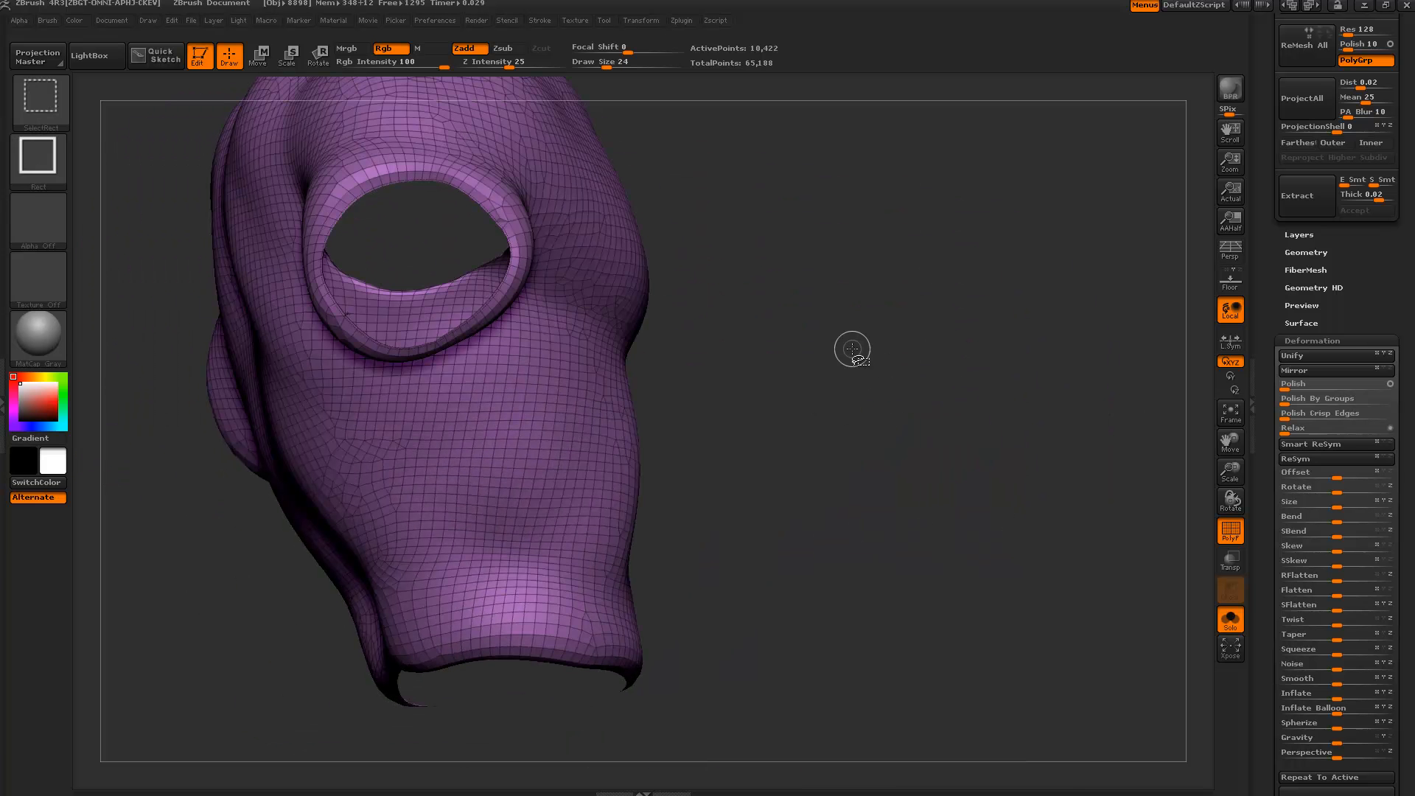
key(ctrl)
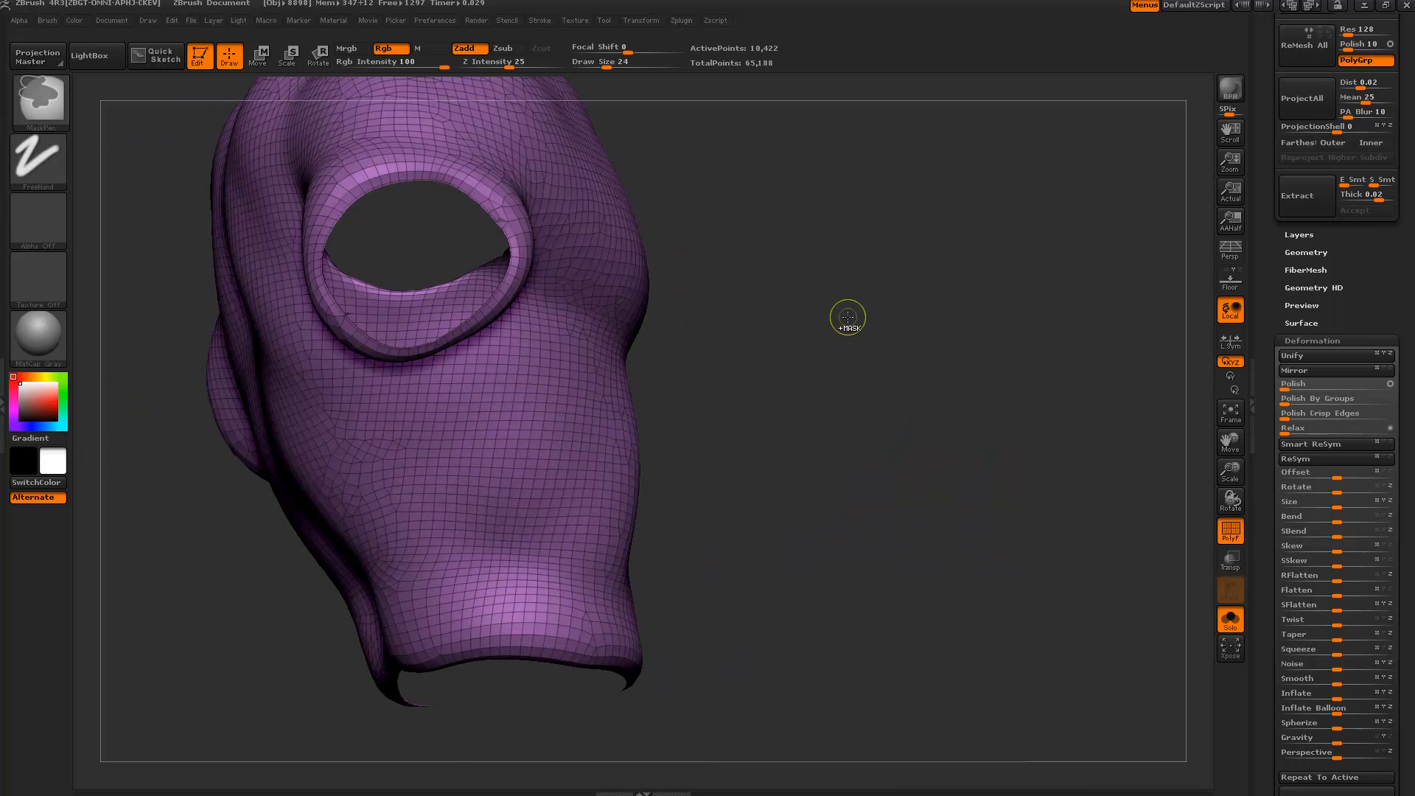
key(ctrl+shift)
ctrl+shift+click(848, 322)
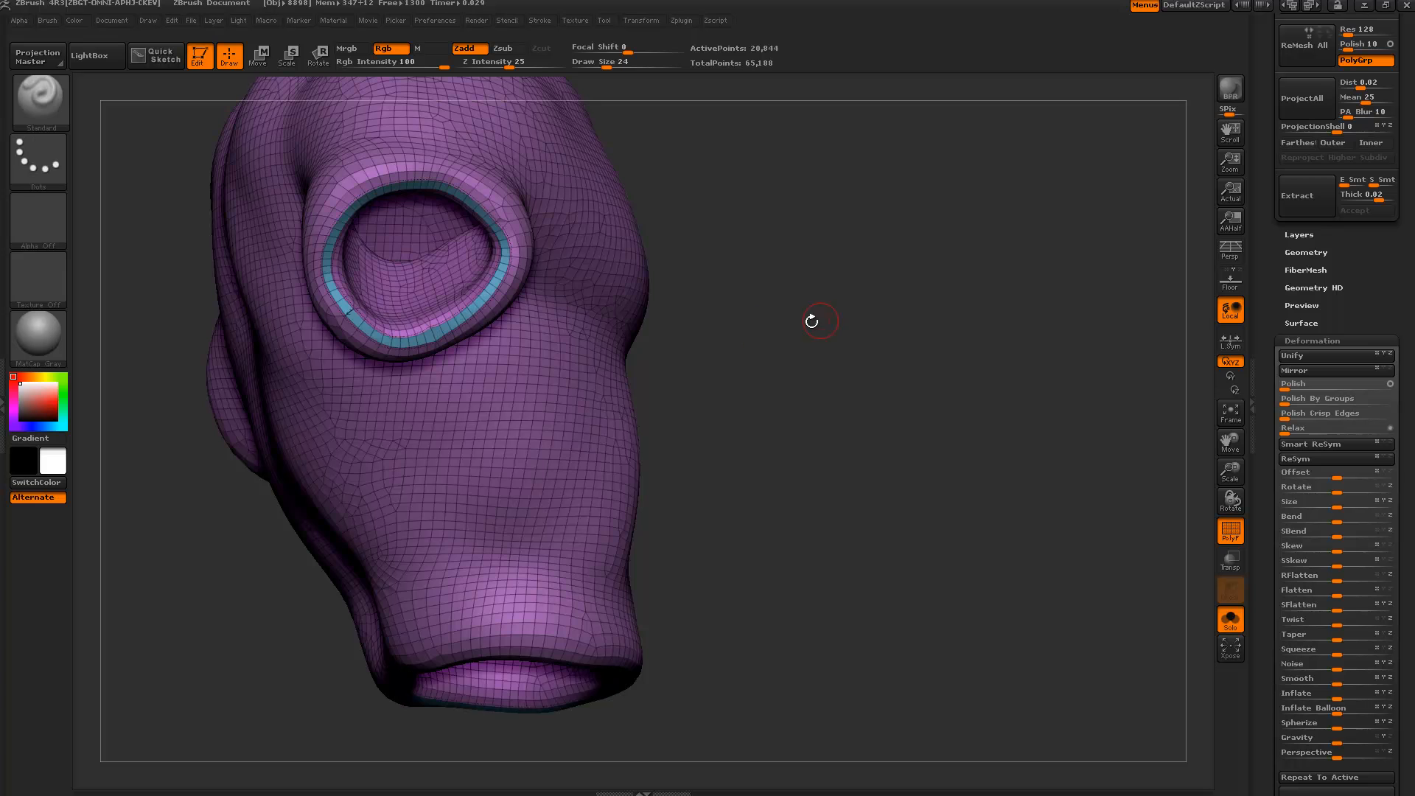
drag(812, 319, 916, 407)
key(ctrl+shift)
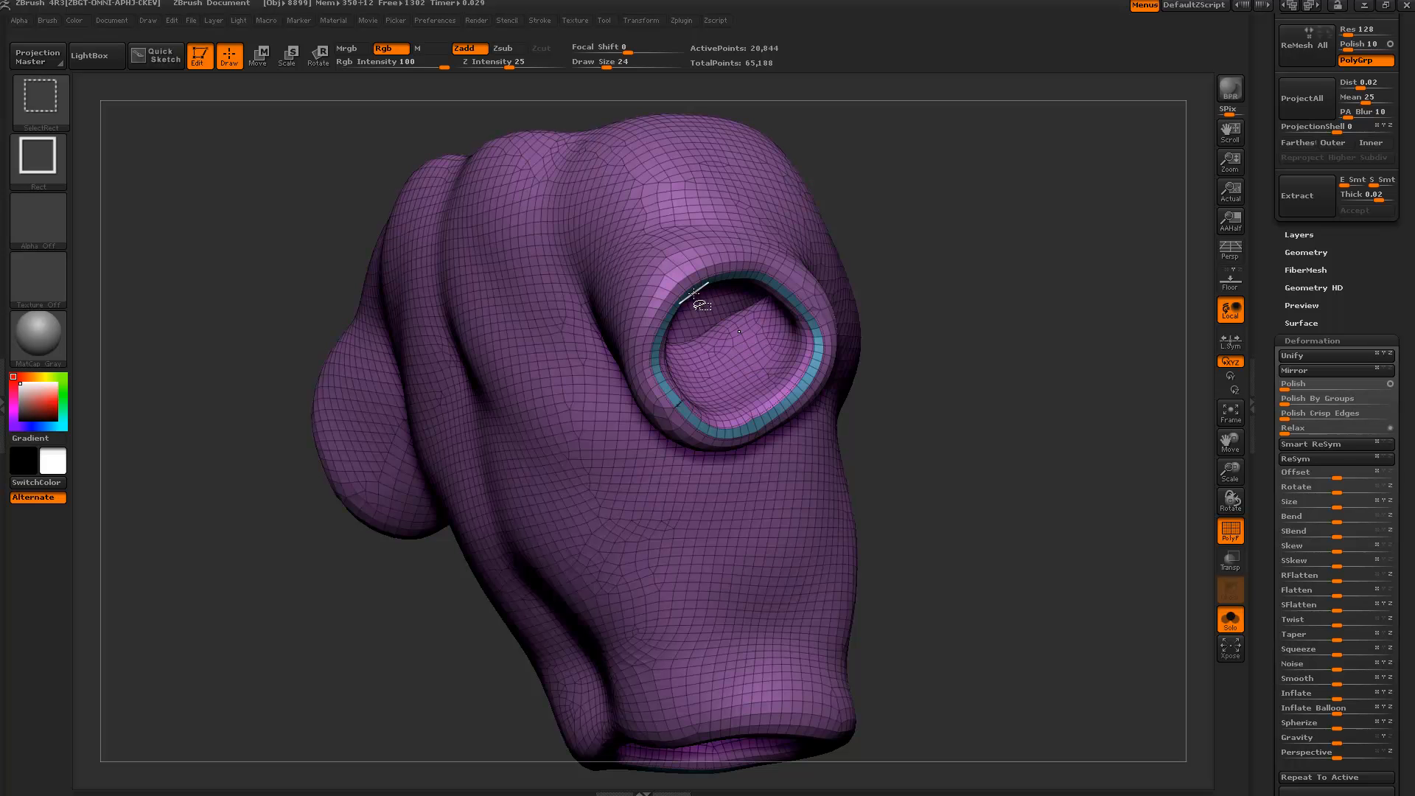
ctrl+shift+click(740, 354)
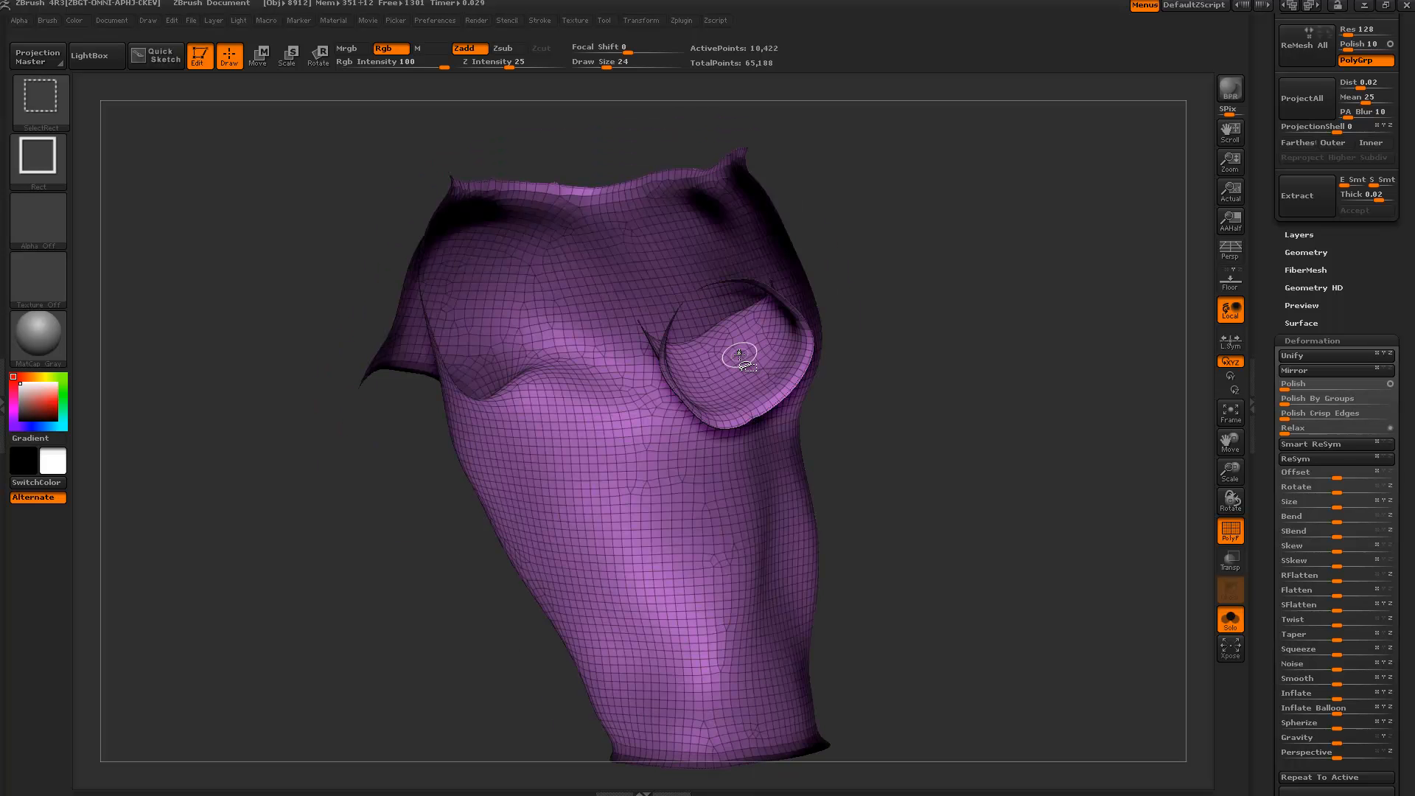
drag(945, 405, 881, 407)
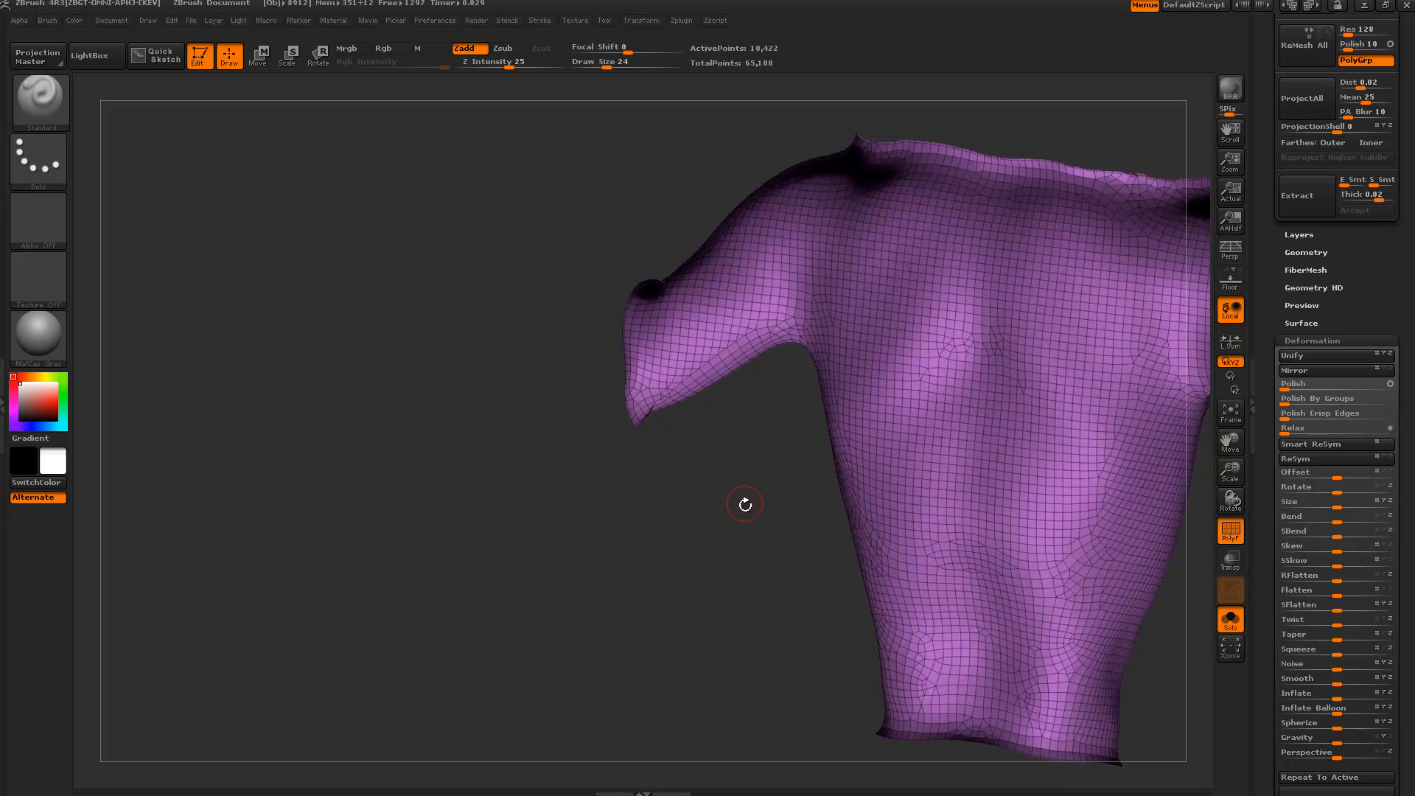
mouse_move(745, 502)
mouse_down()
mouse_move(851, 501)
mouse_move(907, 442)
mouse_up()
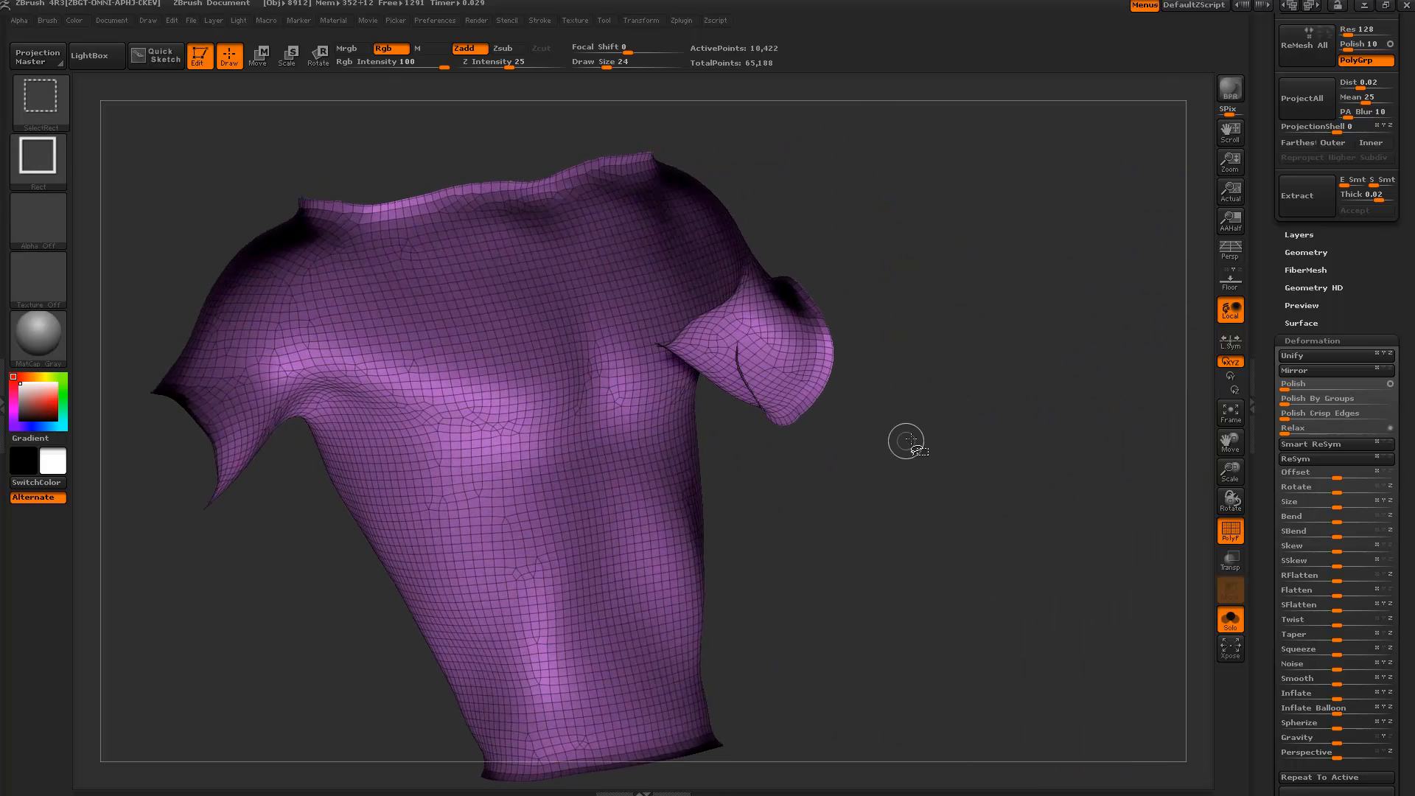
ctrl+shift+click(924, 425)
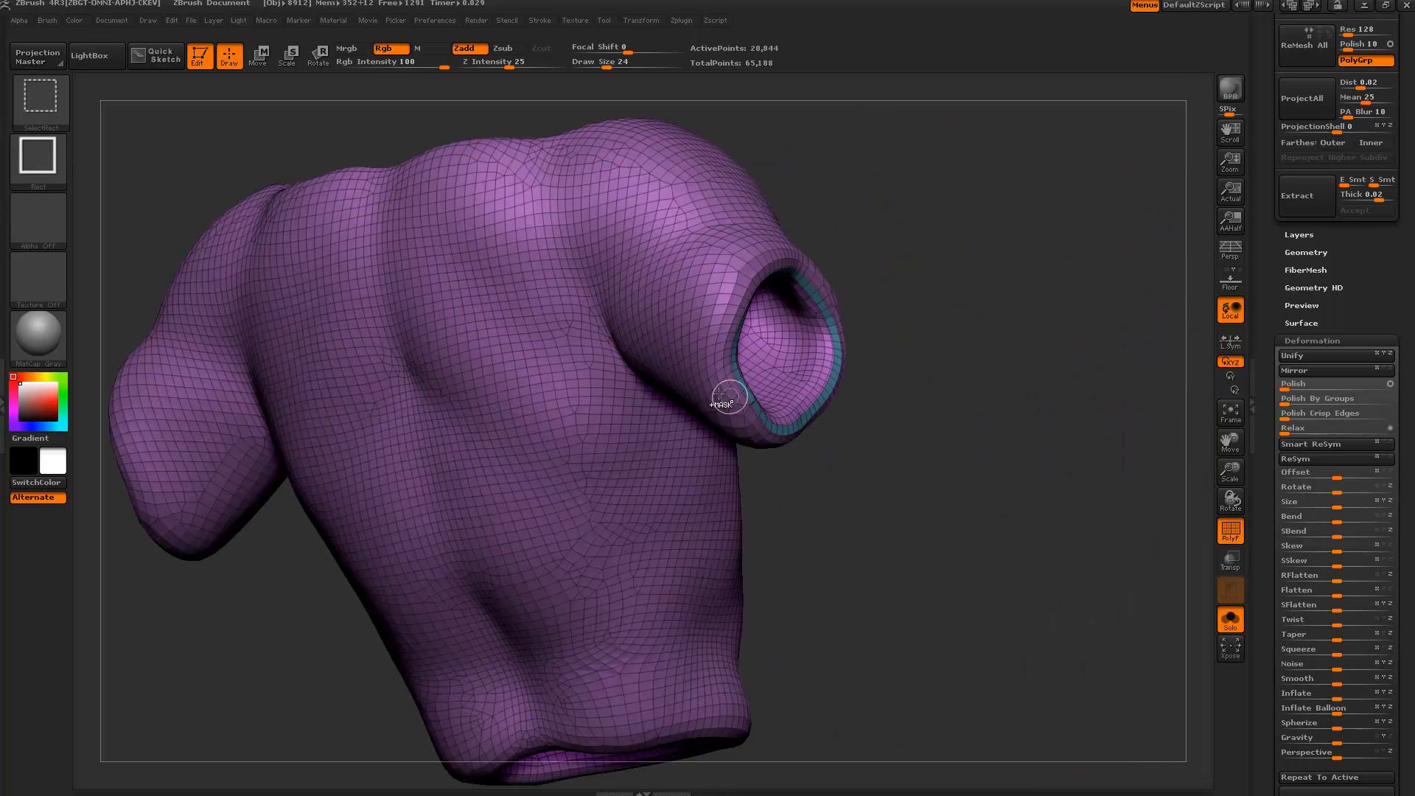
ctrl+shift+click(833, 384)
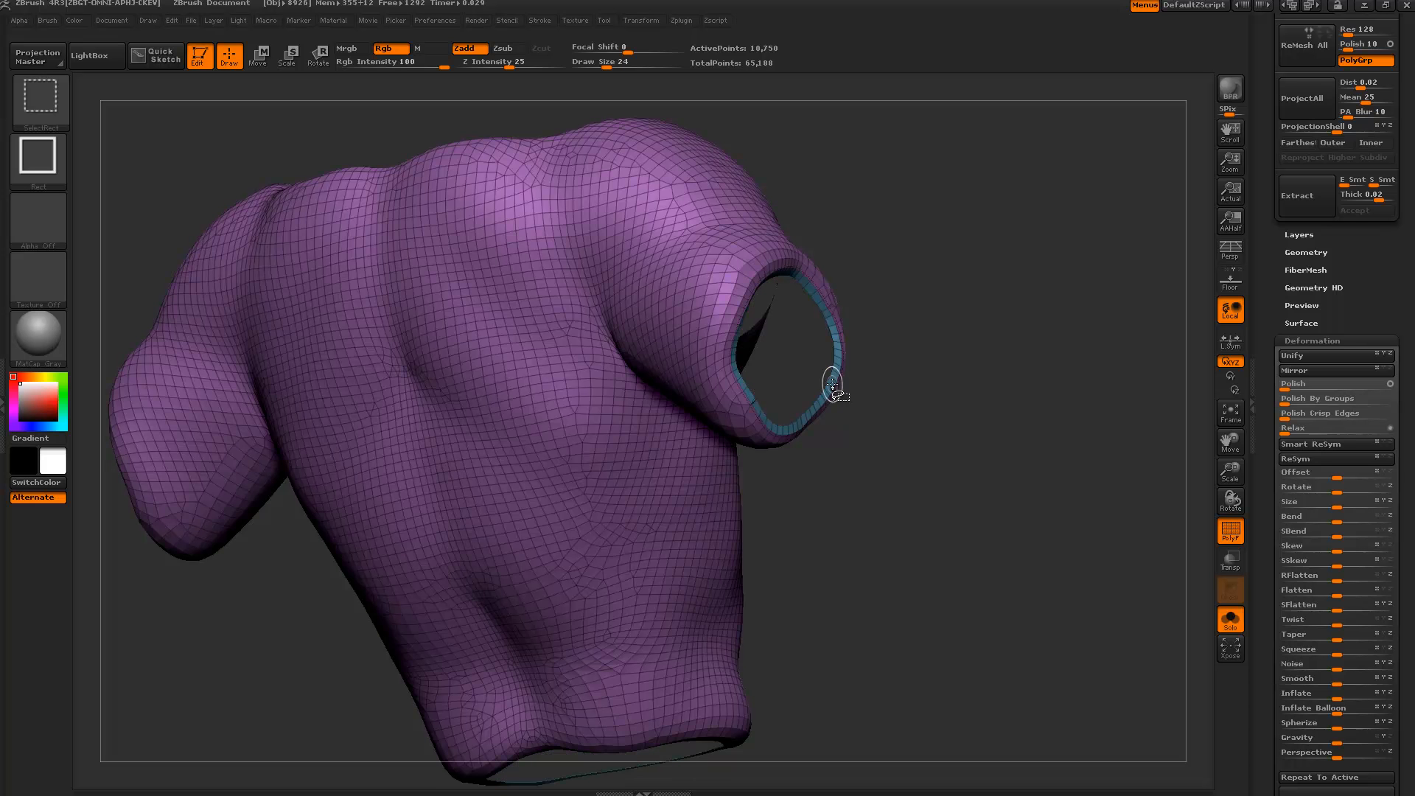
drag(881, 414, 900, 423)
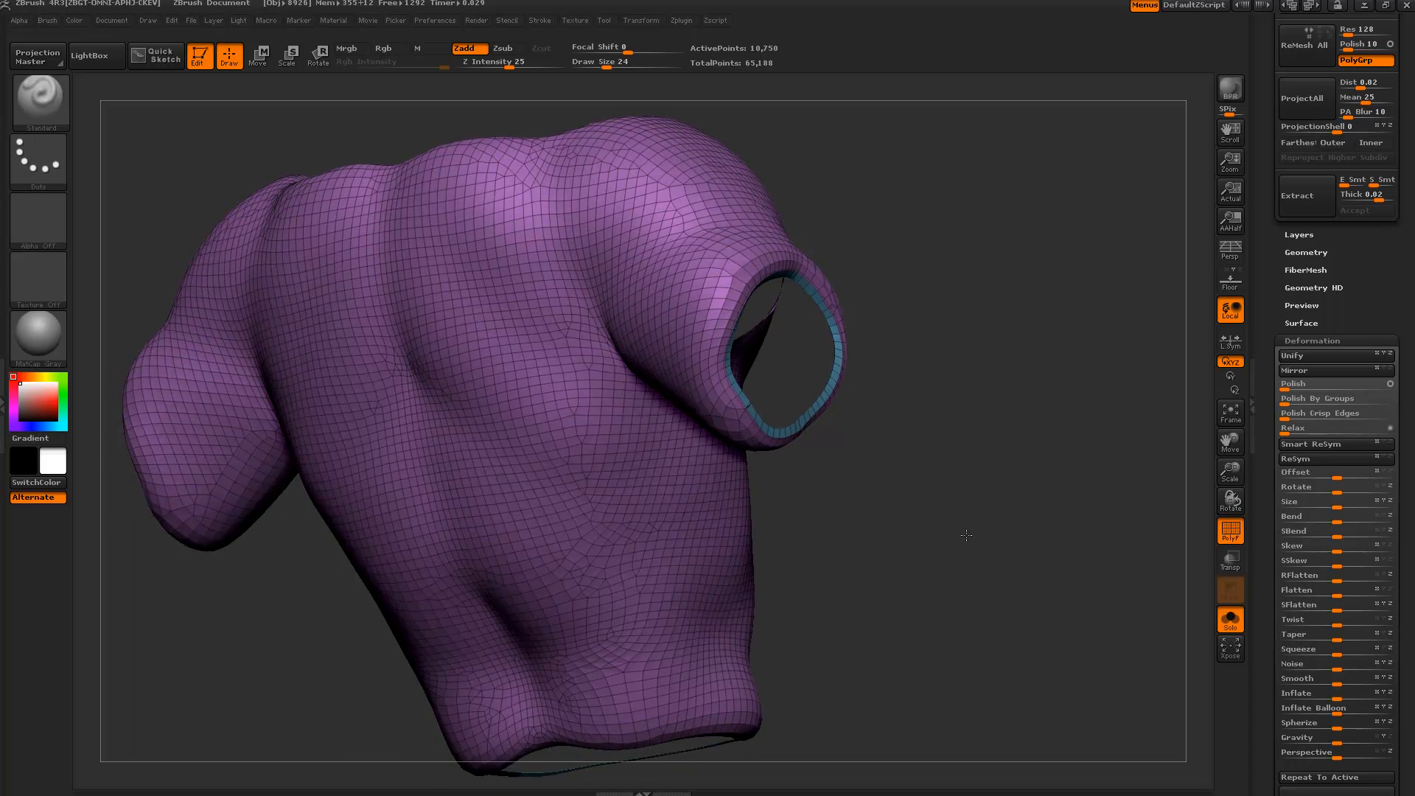
alt+drag(964, 533, 991, 480)
ctrl+shift+click(998, 428)
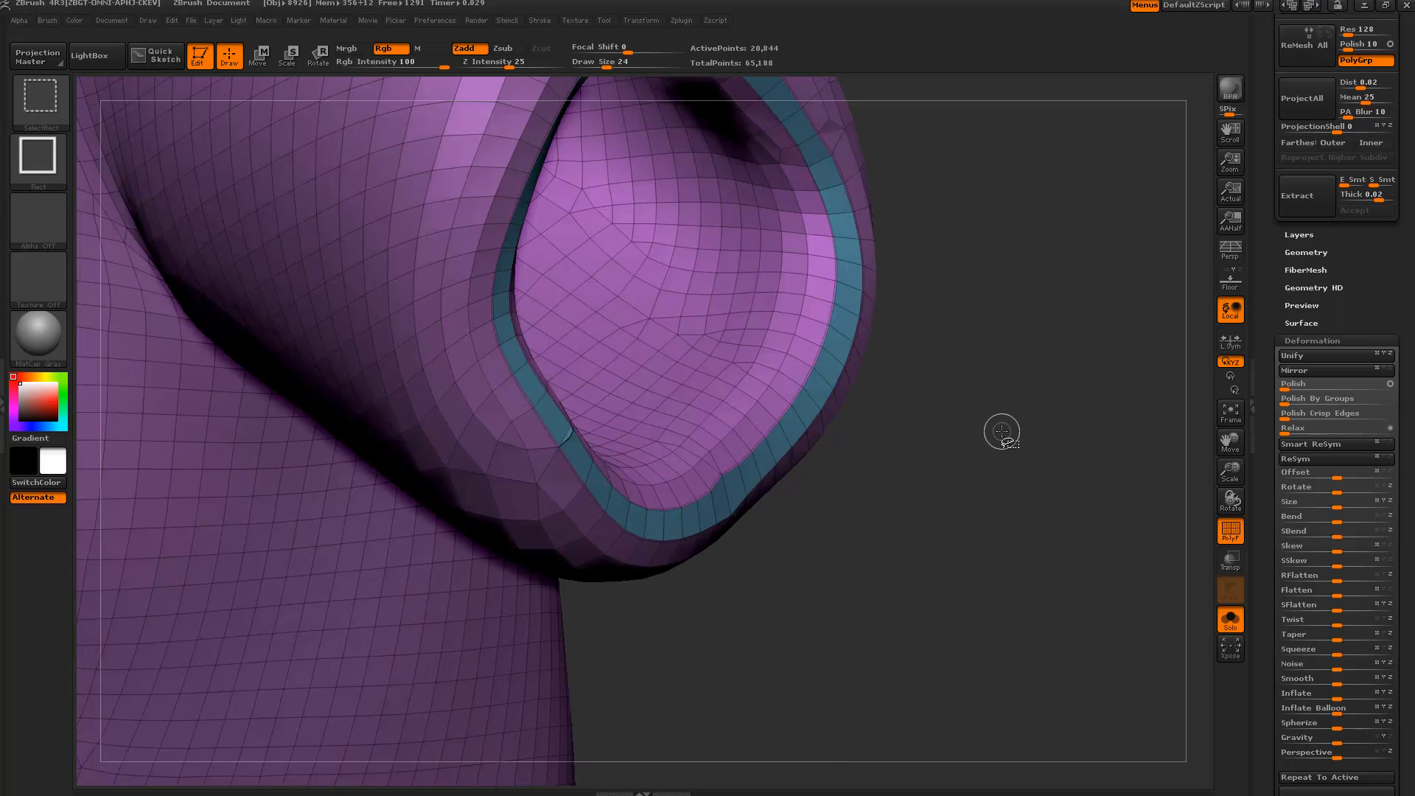
ctrl+shift+click(827, 378)
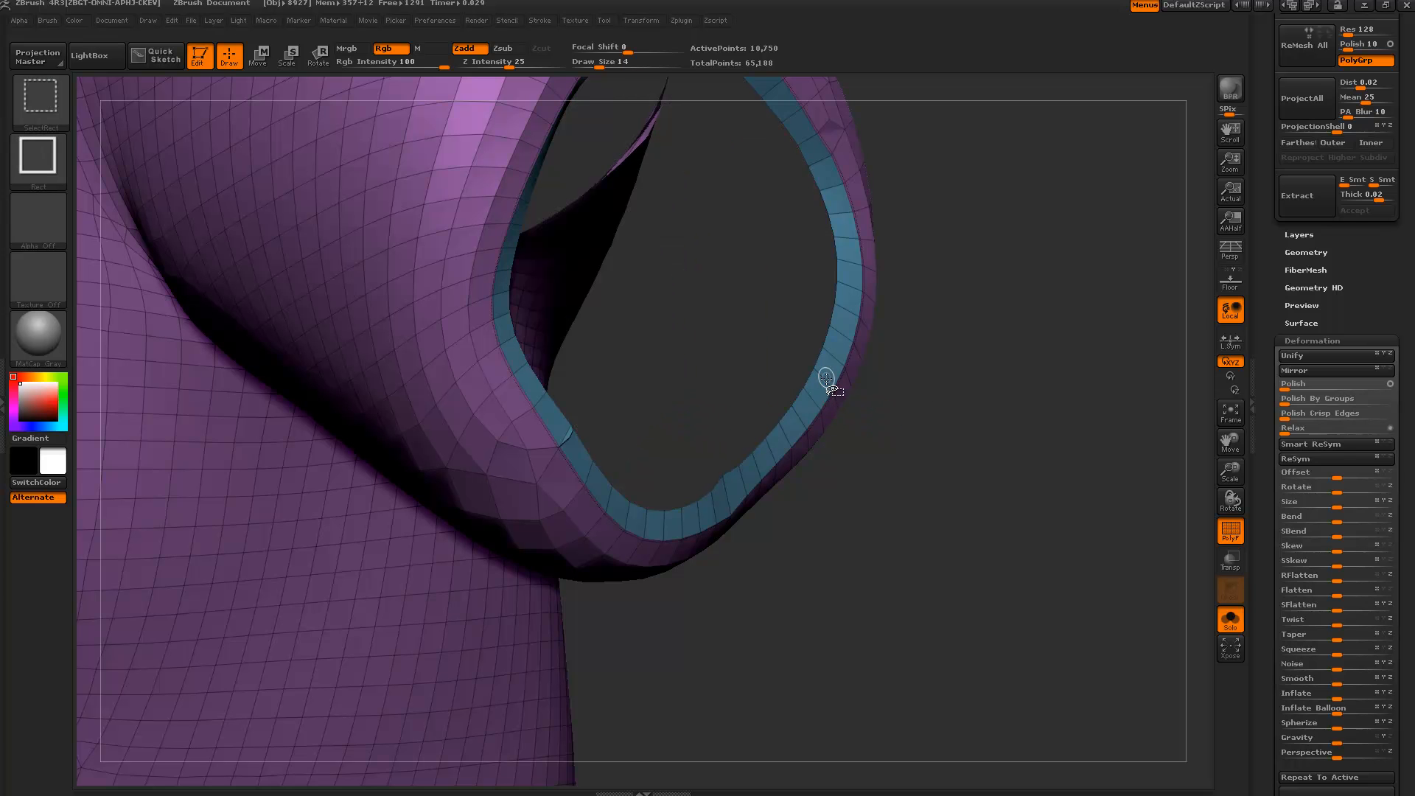
ctrl+shift+click(896, 387)
ctrl+shift+click(815, 398)
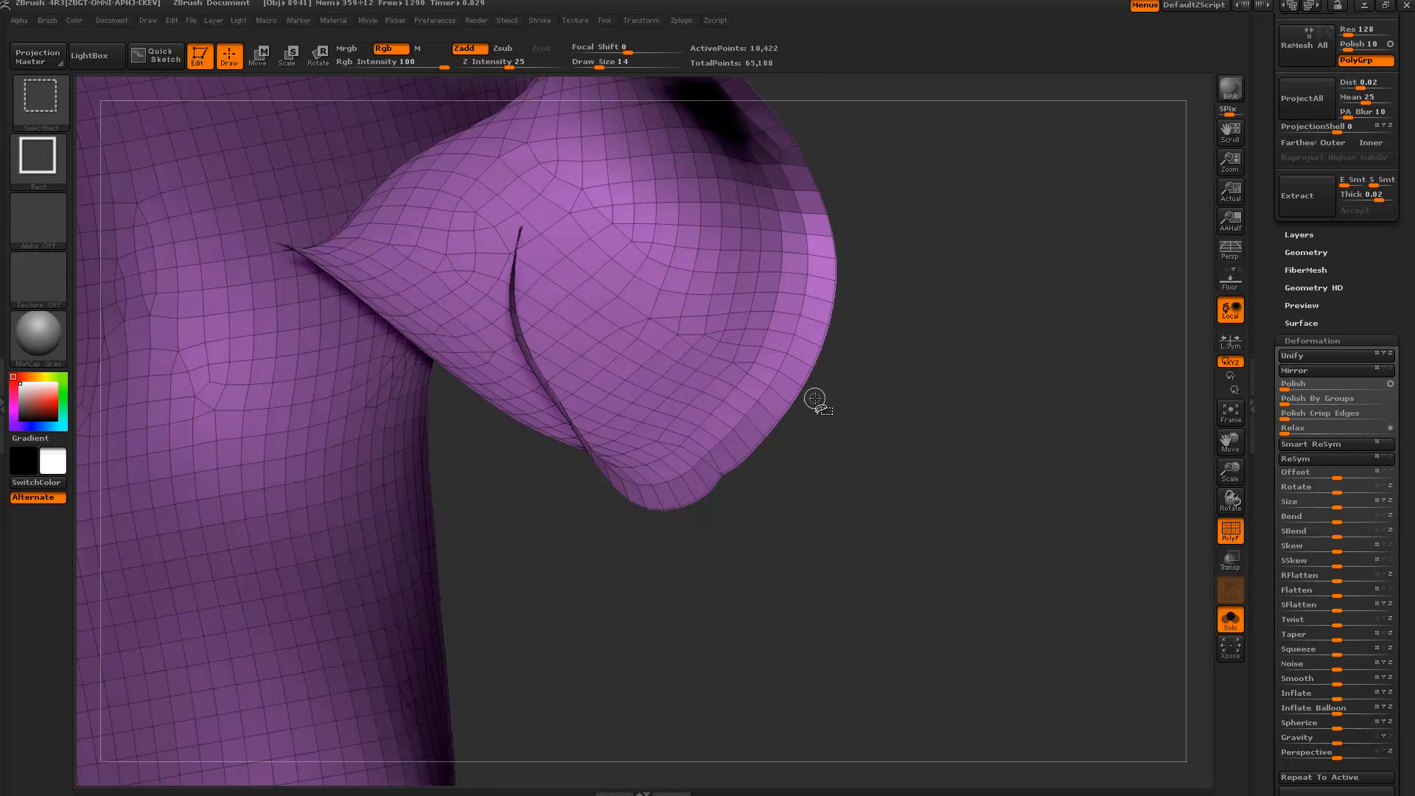
ctrl+shift+click(853, 385)
ctrl+shift+click(830, 372)
key(super)
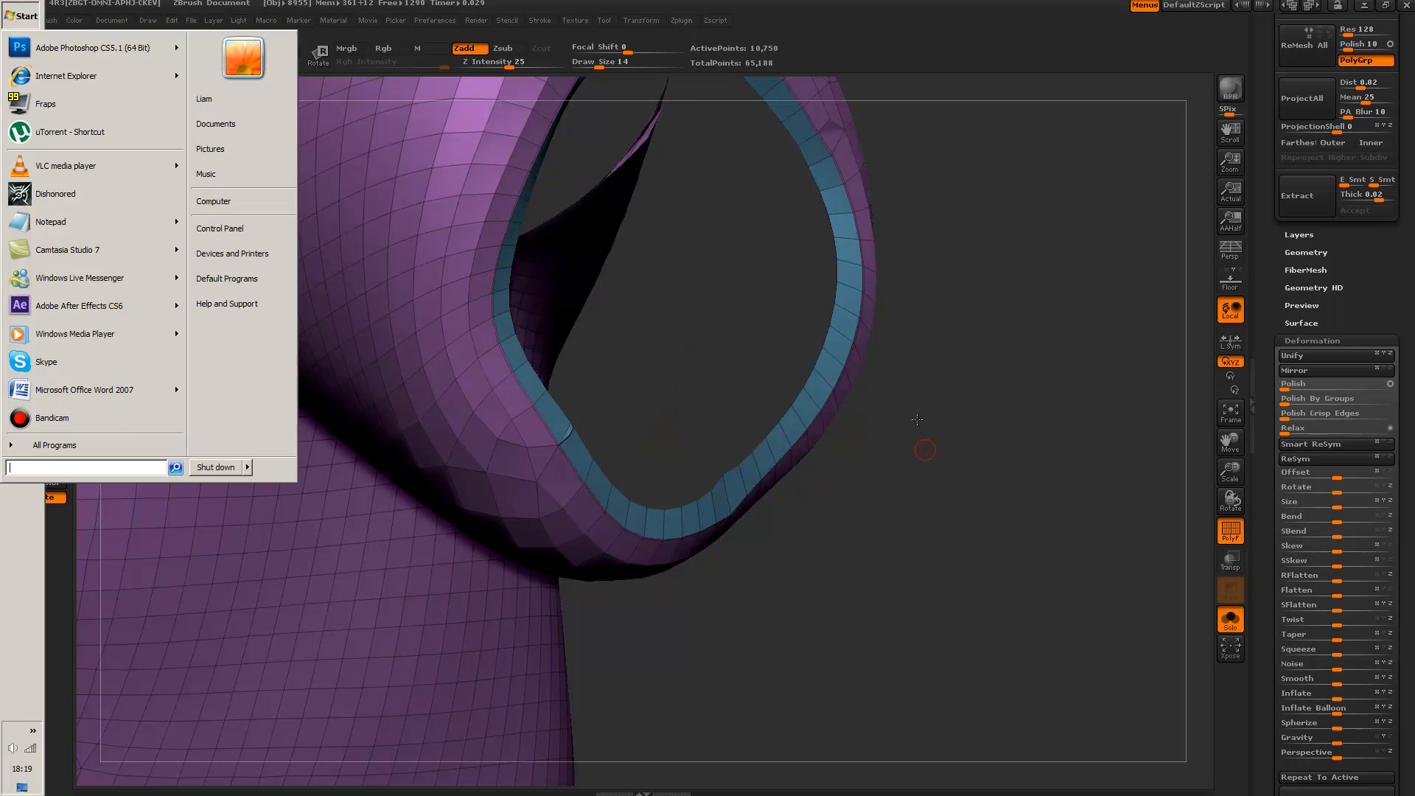
key(super)
drag(937, 445, 909, 383)
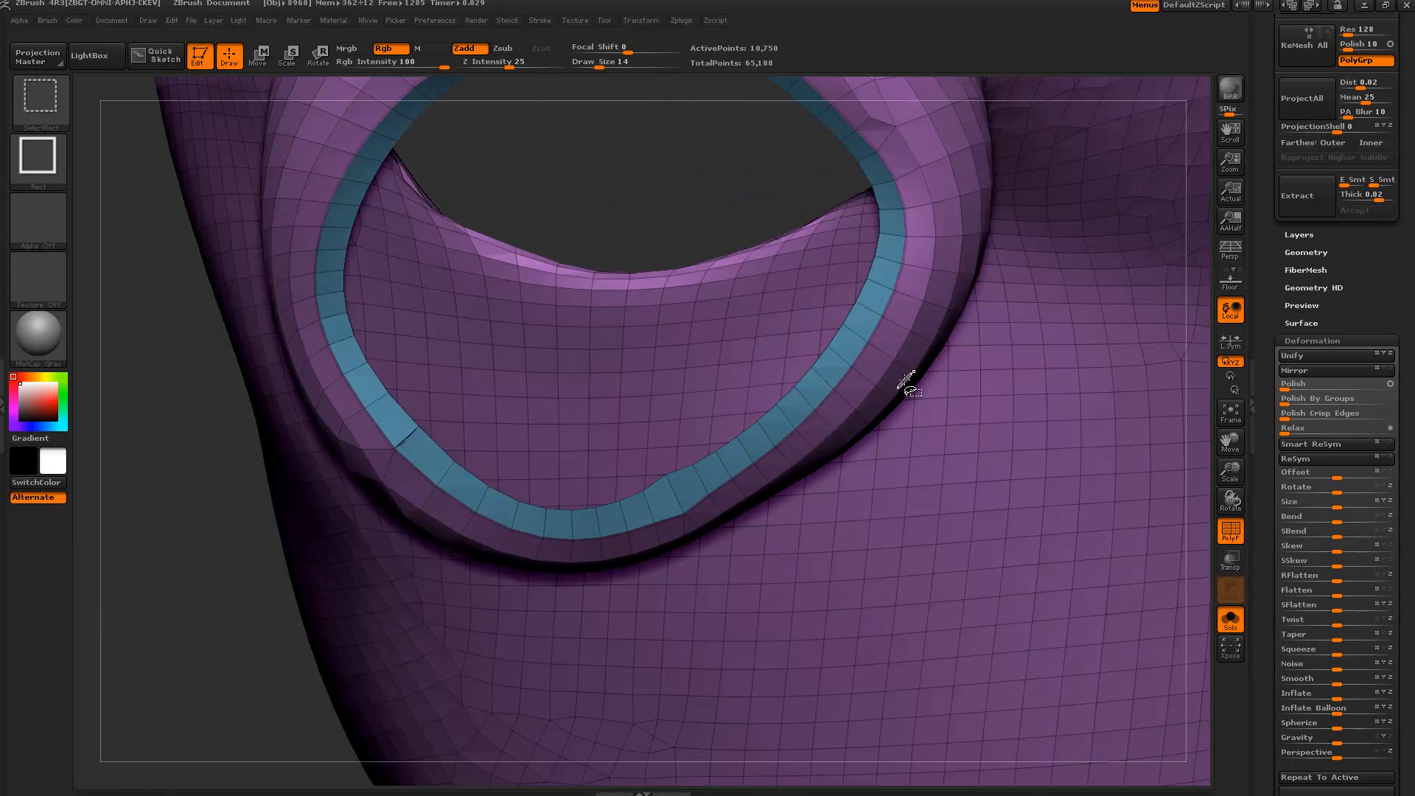
ctrl+alt+shift+click(834, 357)
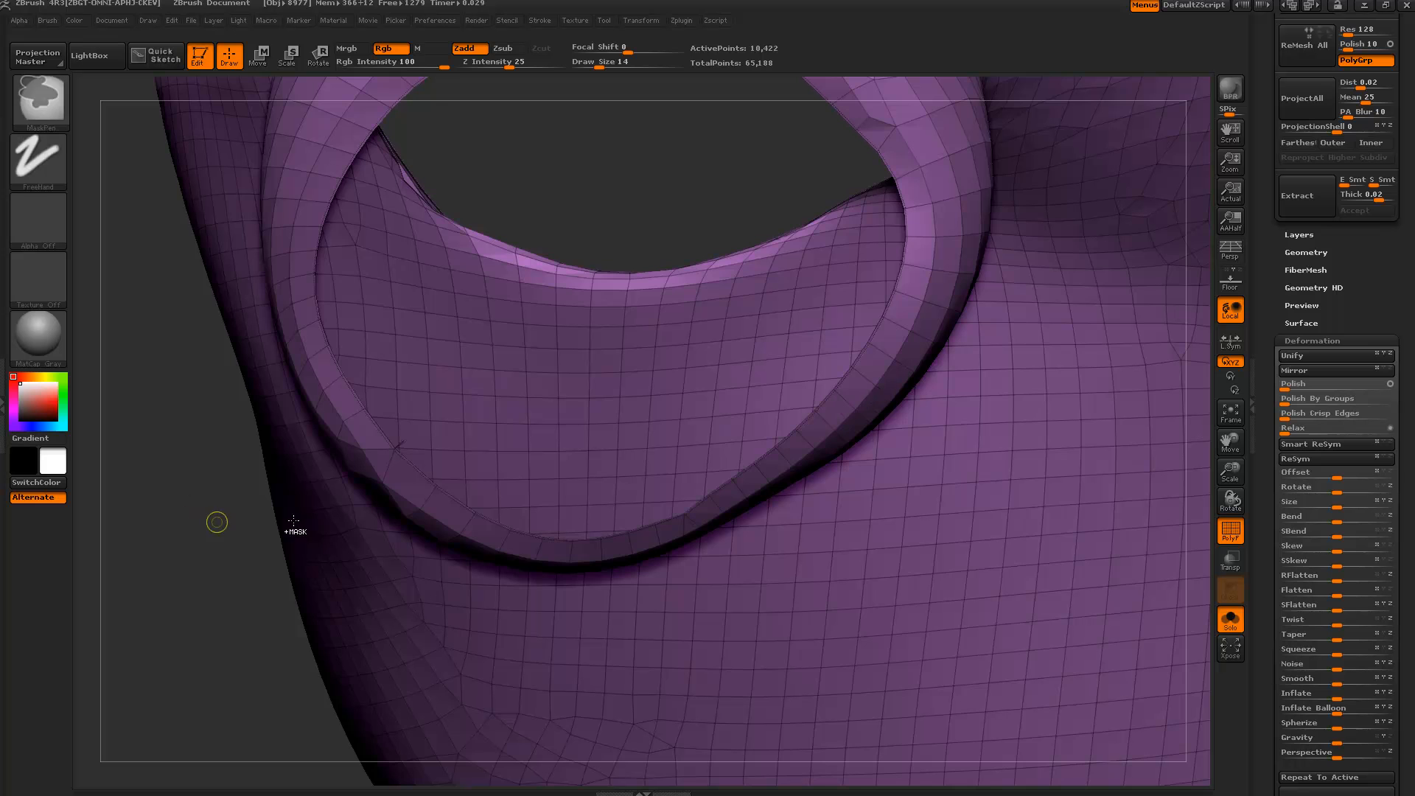
key(ctrl+z)
ctrl+shift+click(826, 405)
alt+drag(590, 597, 646, 613)
ctrl+shift+click(573, 566)
mouse_move(480, 449)
mouse_down()
mouse_move(768, 483)
mouse_move(967, 551)
mouse_move(1044, 553)
mouse_move(988, 550)
mouse_up()
Turn off the PolyF colouring and orbit the shirt from both sides.
click(1230, 529)
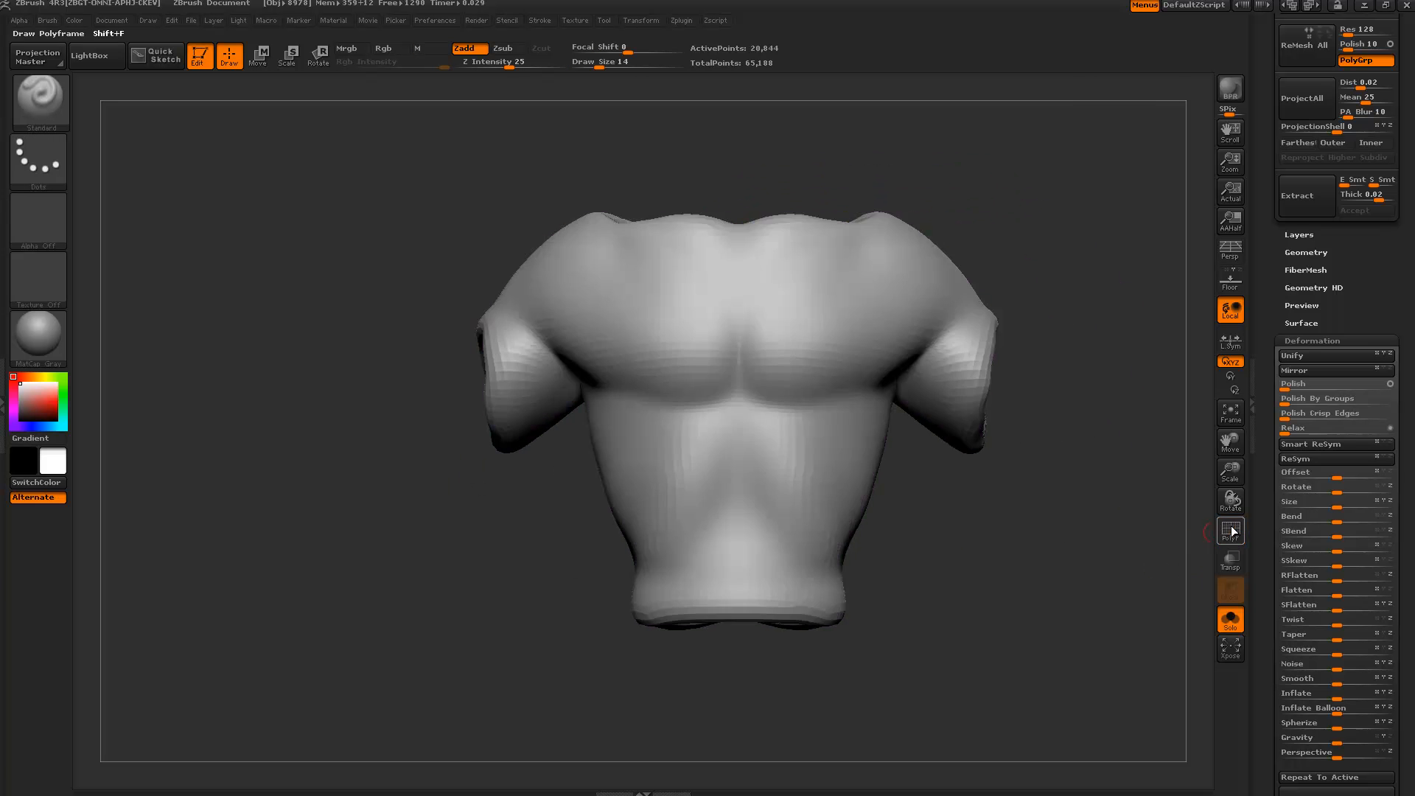
drag(1122, 491, 1021, 484)
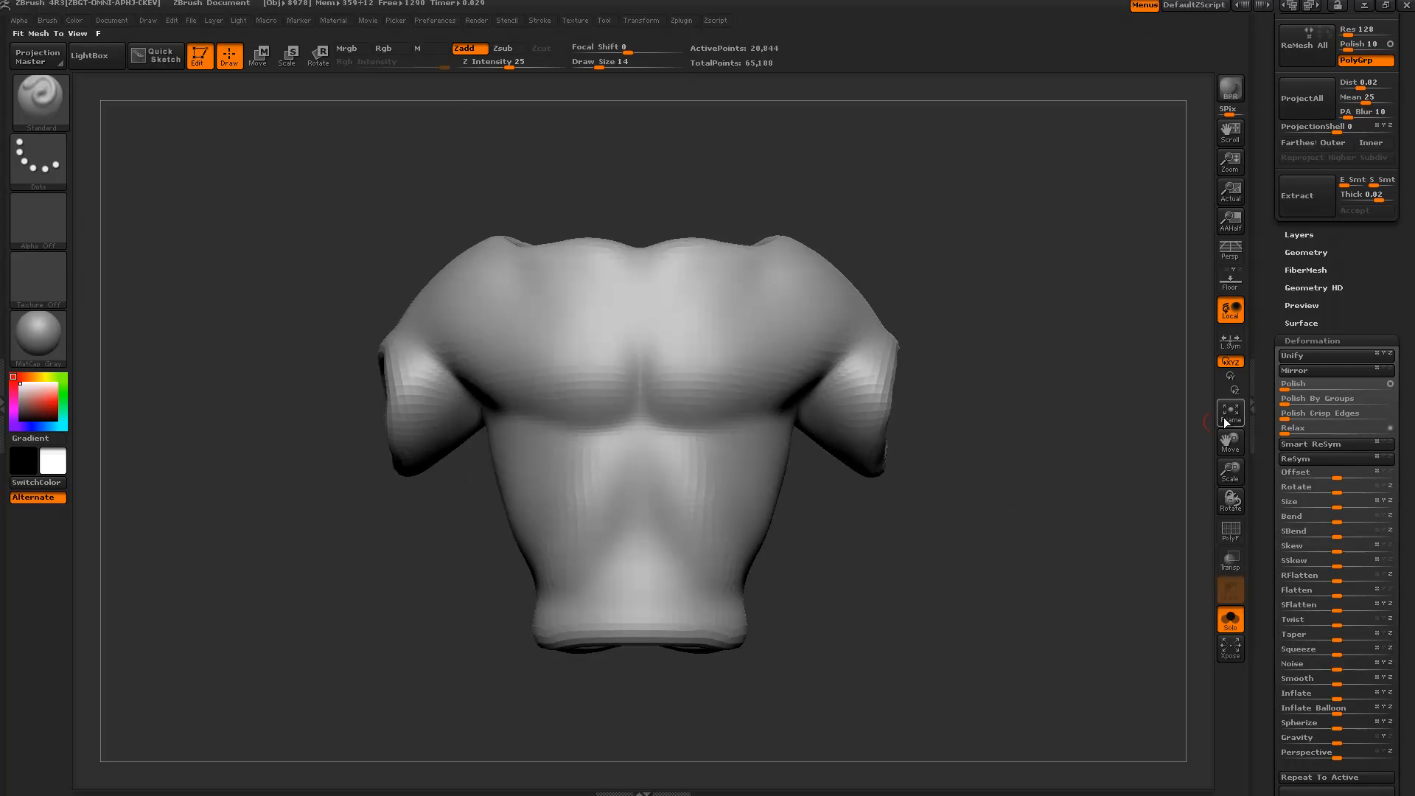
drag(1265, 384, 1266, 419)
drag(1143, 443, 1017, 475)
drag(1284, 323, 1277, 557)
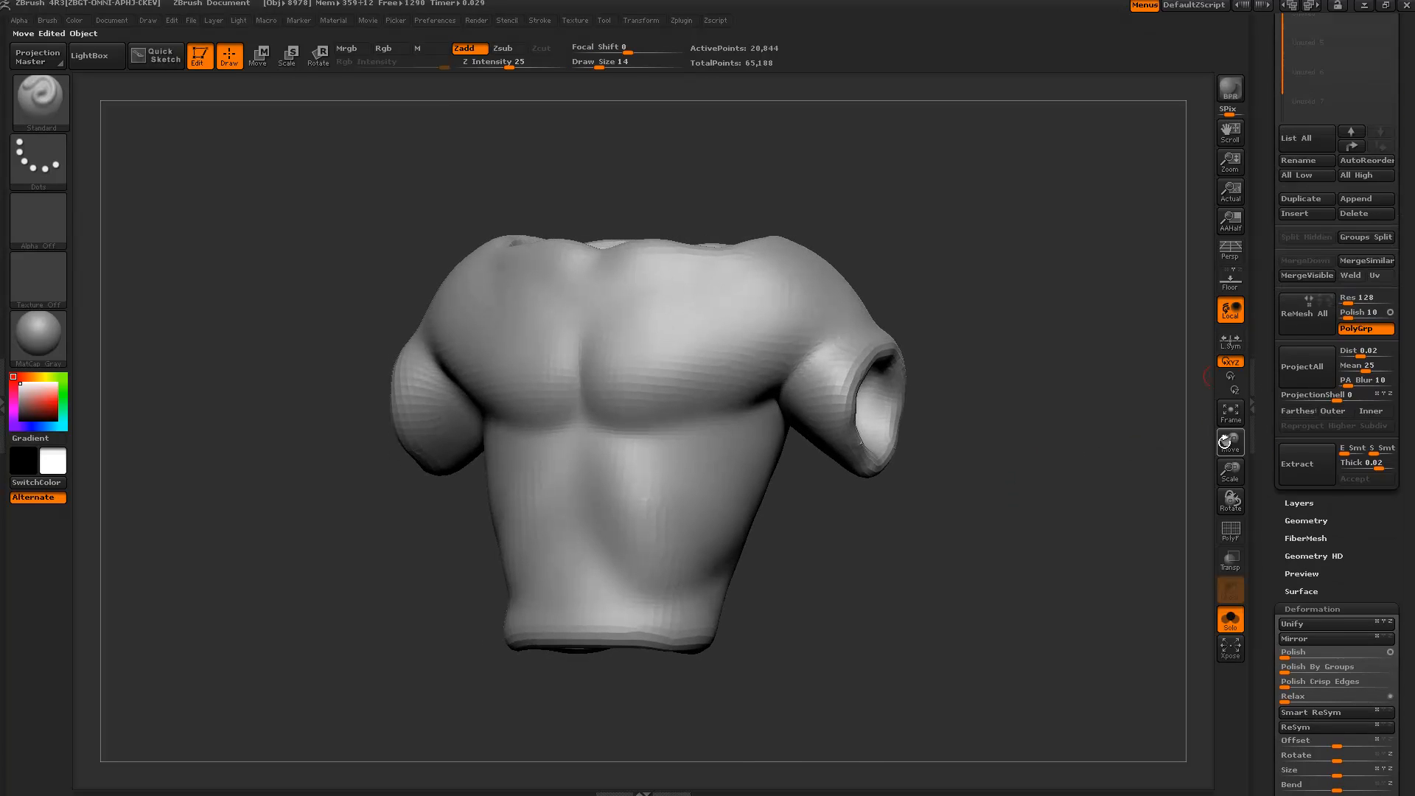
drag(921, 494, 1061, 493)
shift+drag(1121, 542, 1065, 544)
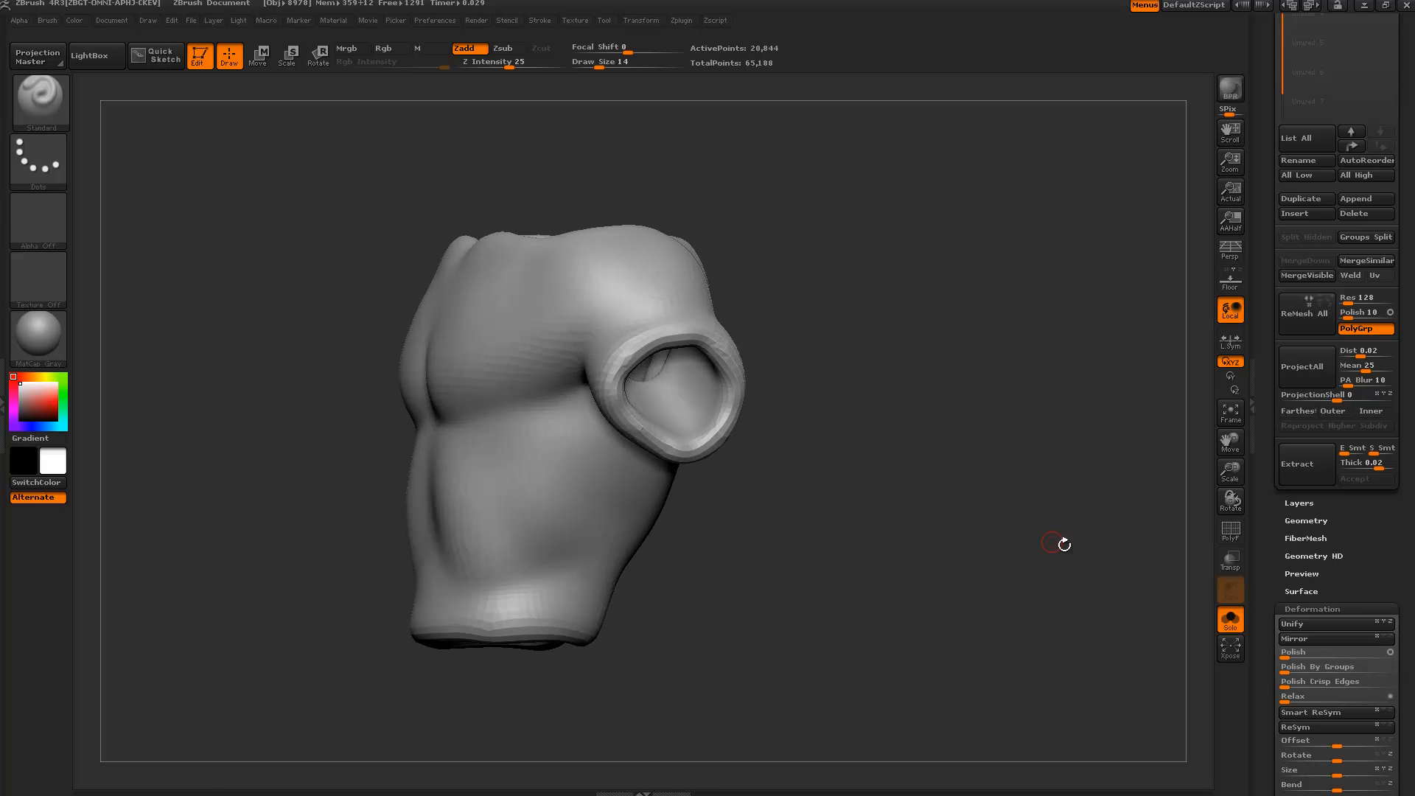
Compare the shirt on the whole alien and isolated, ending with the full figure shown.
click(1225, 613)
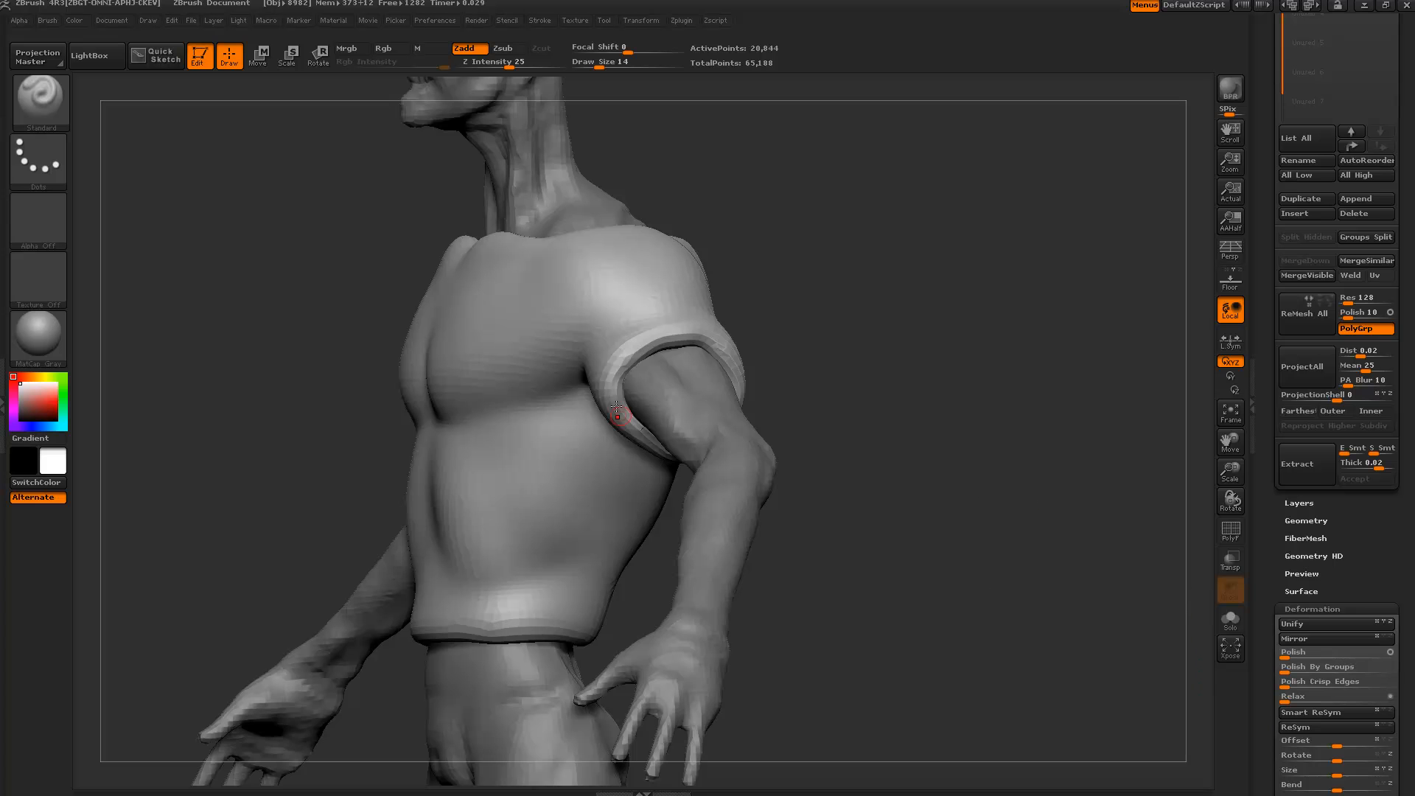
alt+drag(877, 346, 919, 532)
drag(973, 284, 1153, 493)
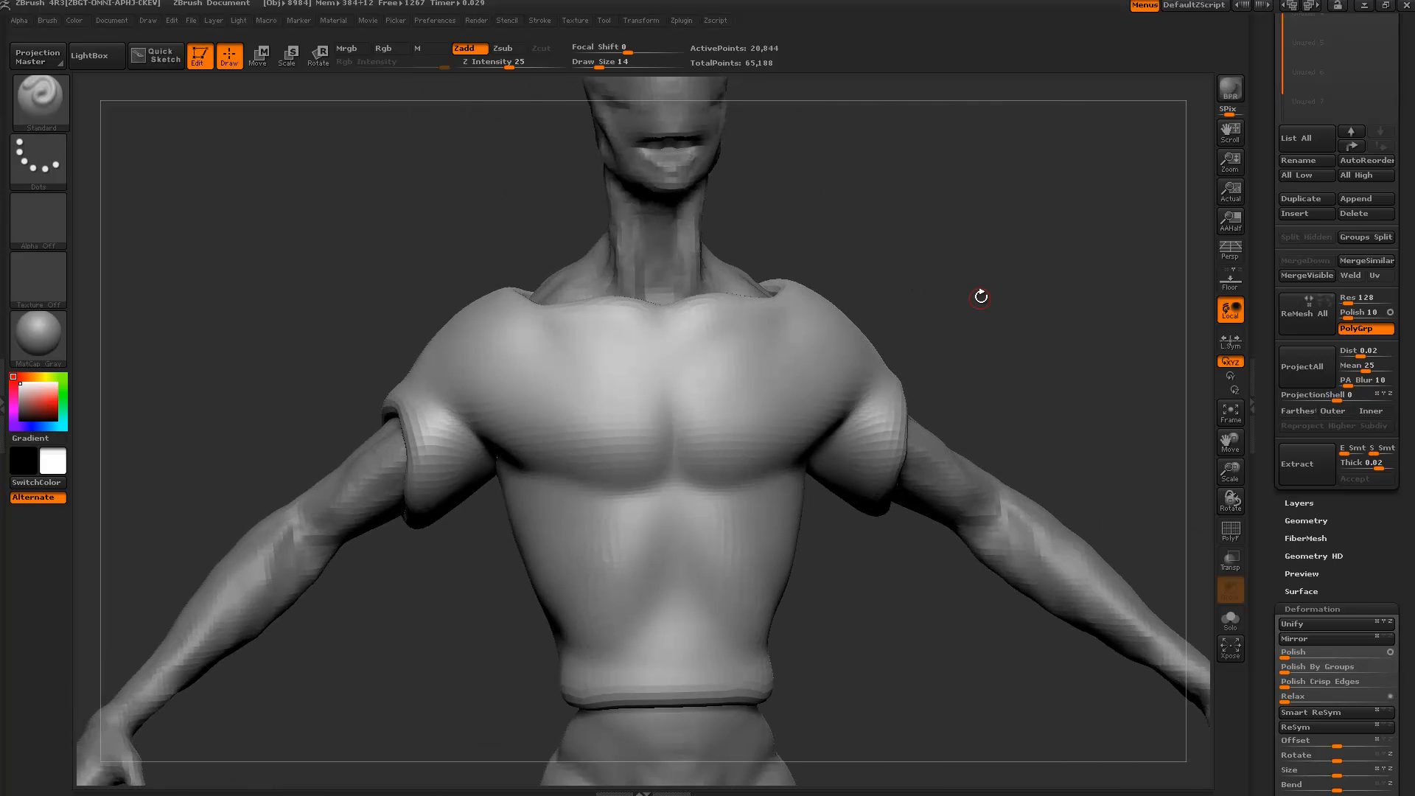
mouse_move(982, 297)
mouse_down()
mouse_move(936, 317)
mouse_move(976, 322)
mouse_up()
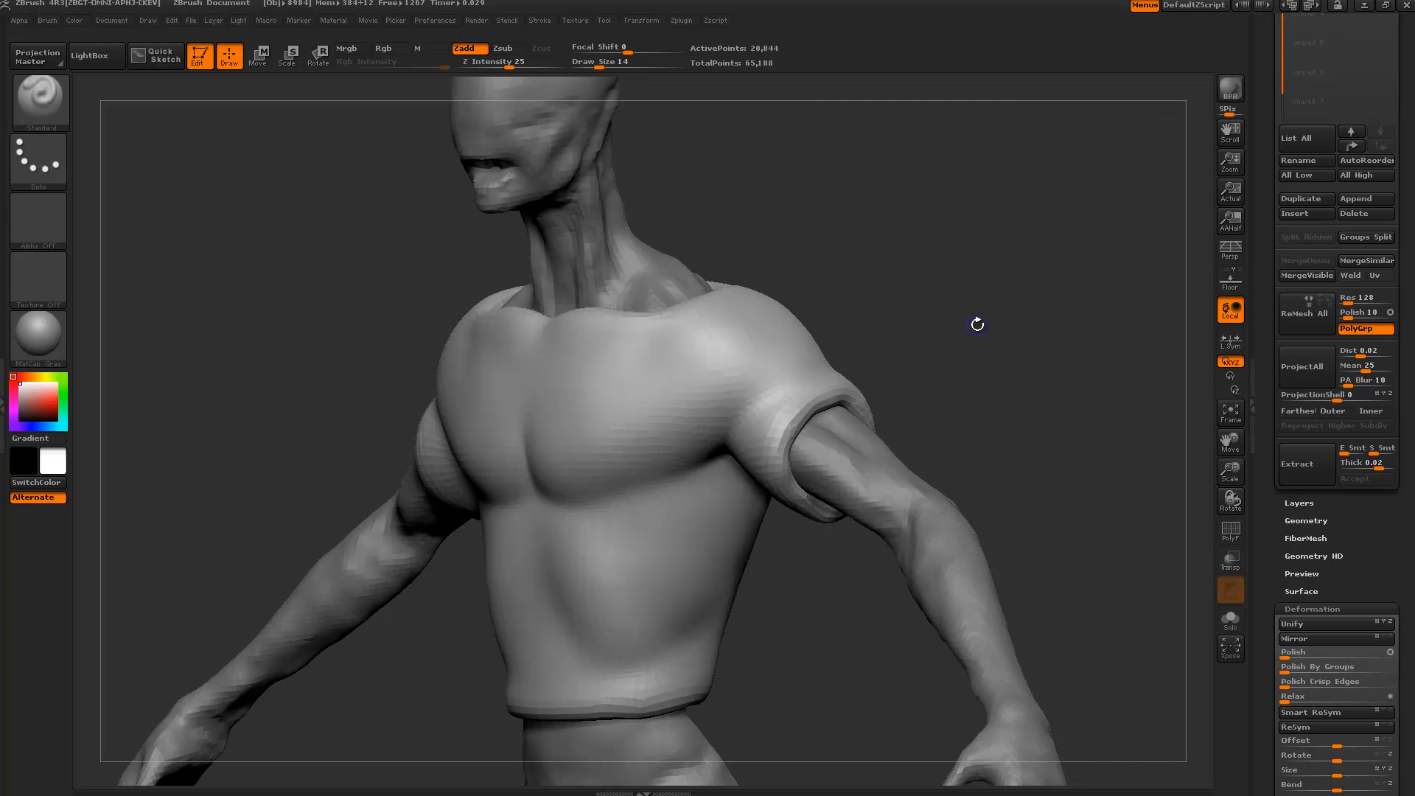
click(1230, 620)
drag(746, 418, 872, 563)
drag(978, 451, 880, 435)
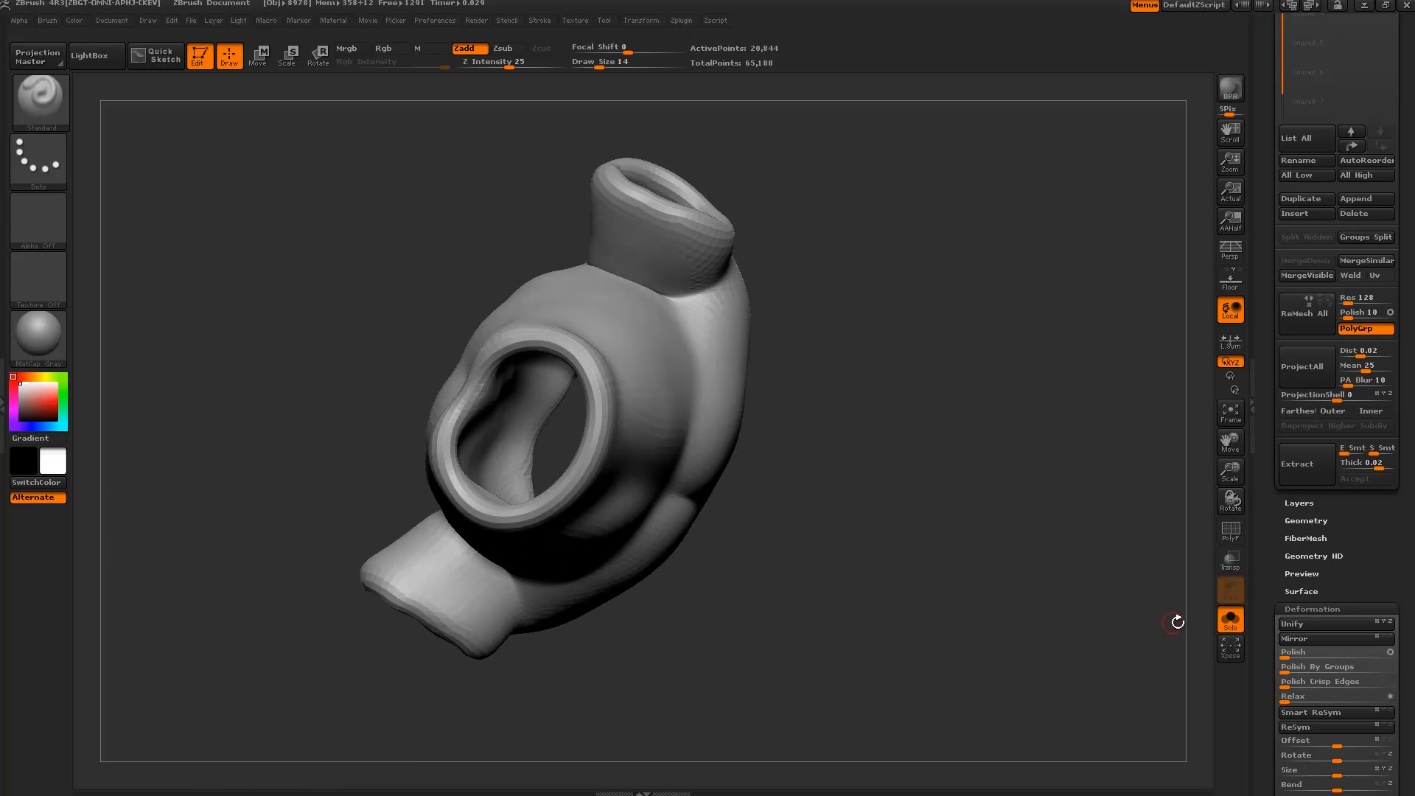
click(1230, 619)
mouse_move(982, 547)
mouse_down()
mouse_move(922, 404)
mouse_move(804, 369)
mouse_up()
Reselect the Extract3 shirt subtool and pick the ClayBuildup brush with C, B.
mouse_move(1033, 414)
shift+mouse_down()
mouse_move(1008, 353)
mouse_move(790, 501)
shift+mouse_up()
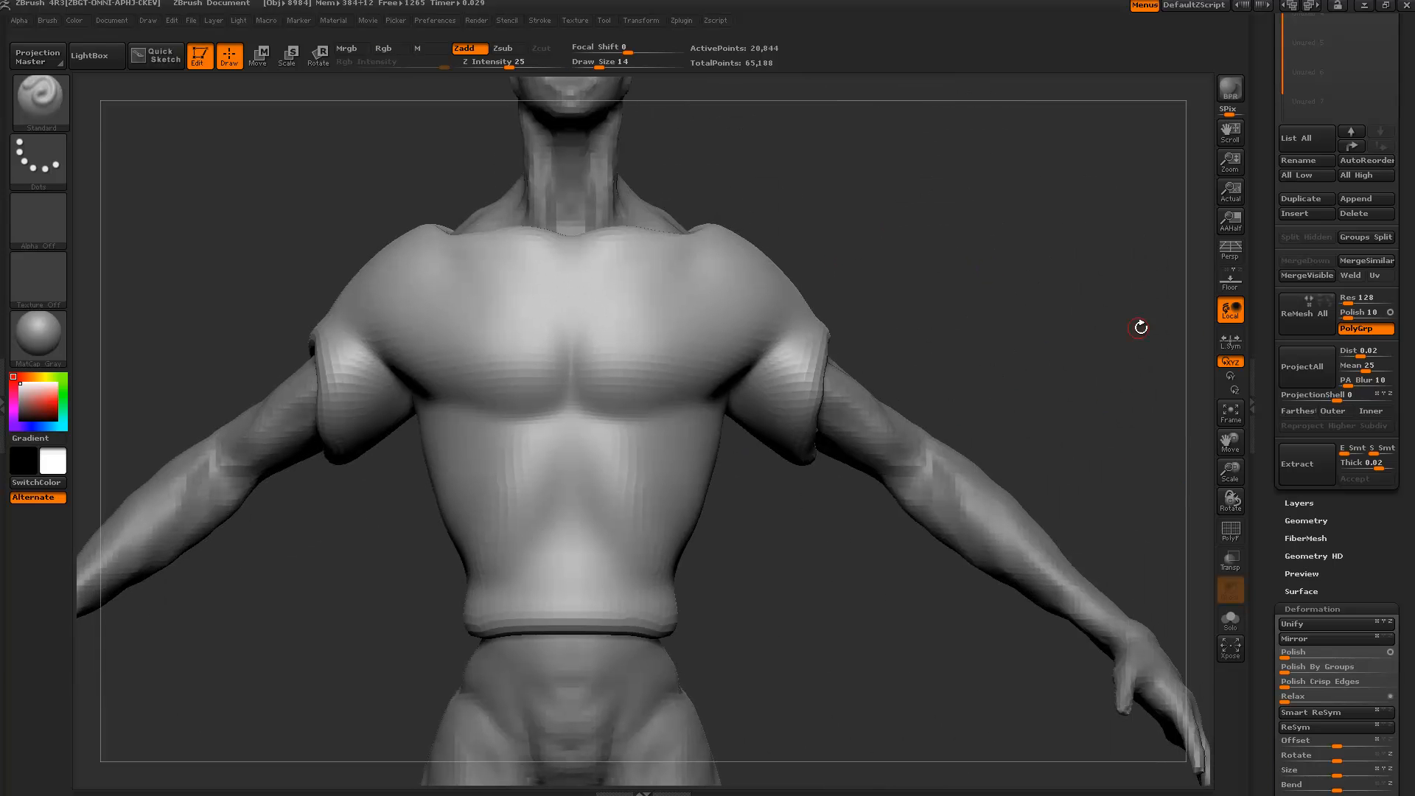
drag(1277, 121, 1278, 493)
click(1324, 258)
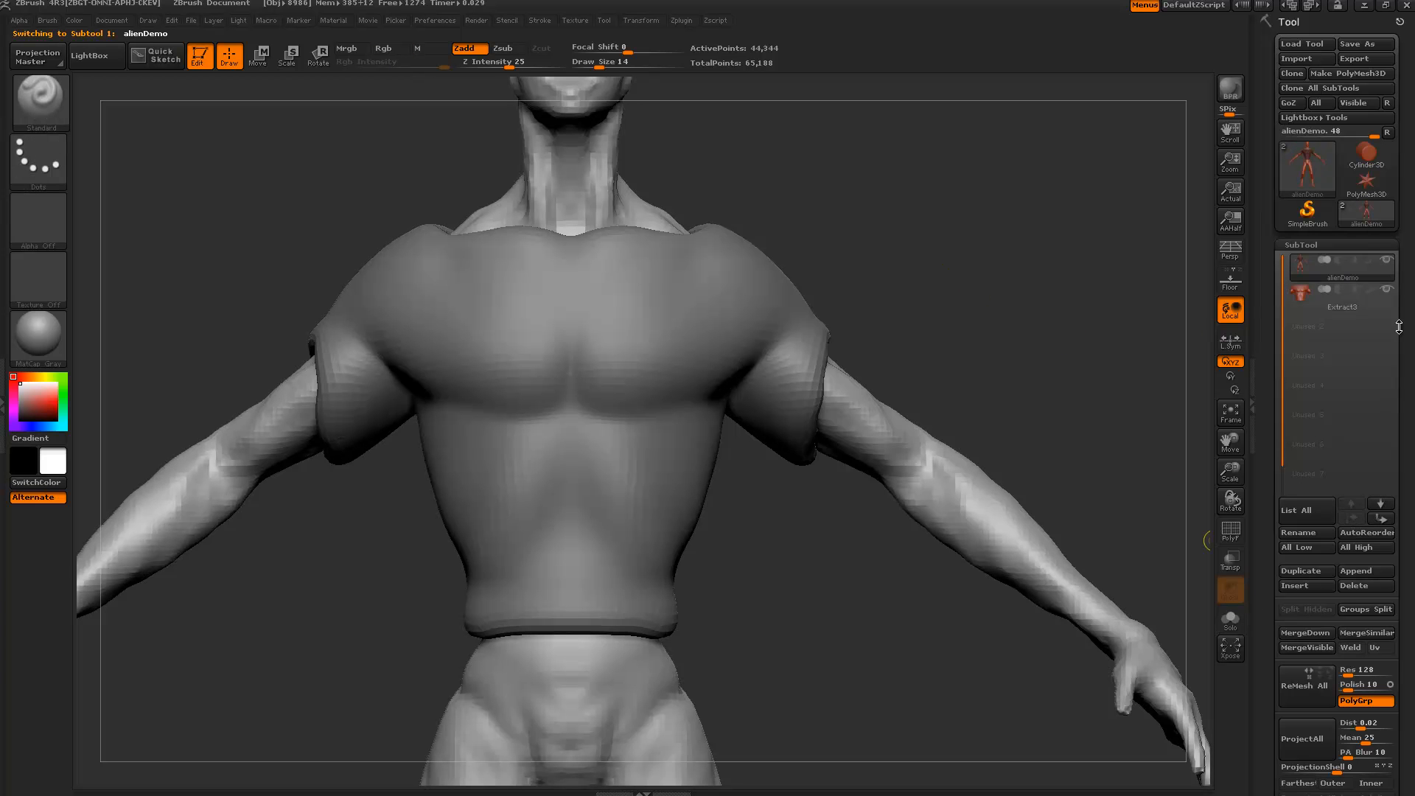
click(1302, 298)
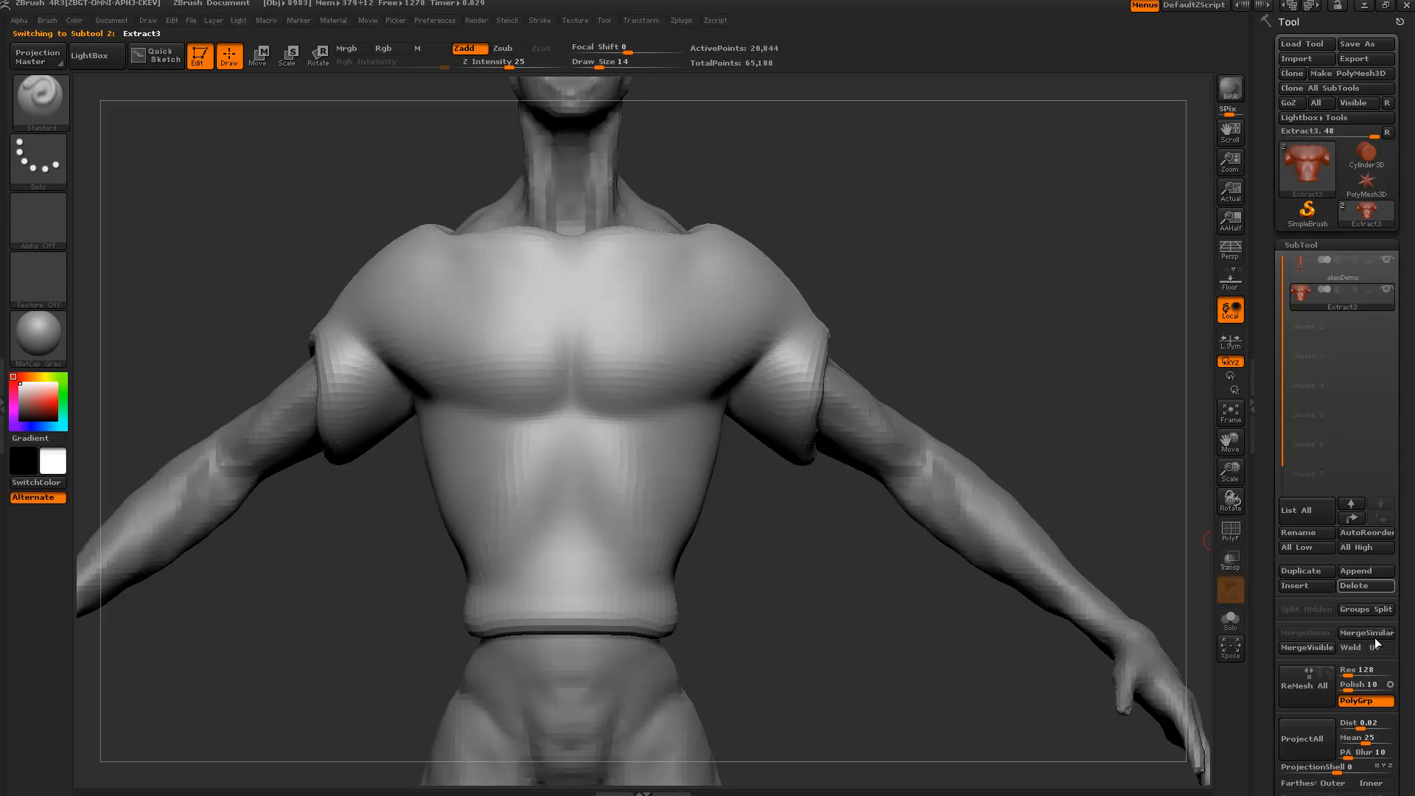
drag(1047, 390, 1017, 381)
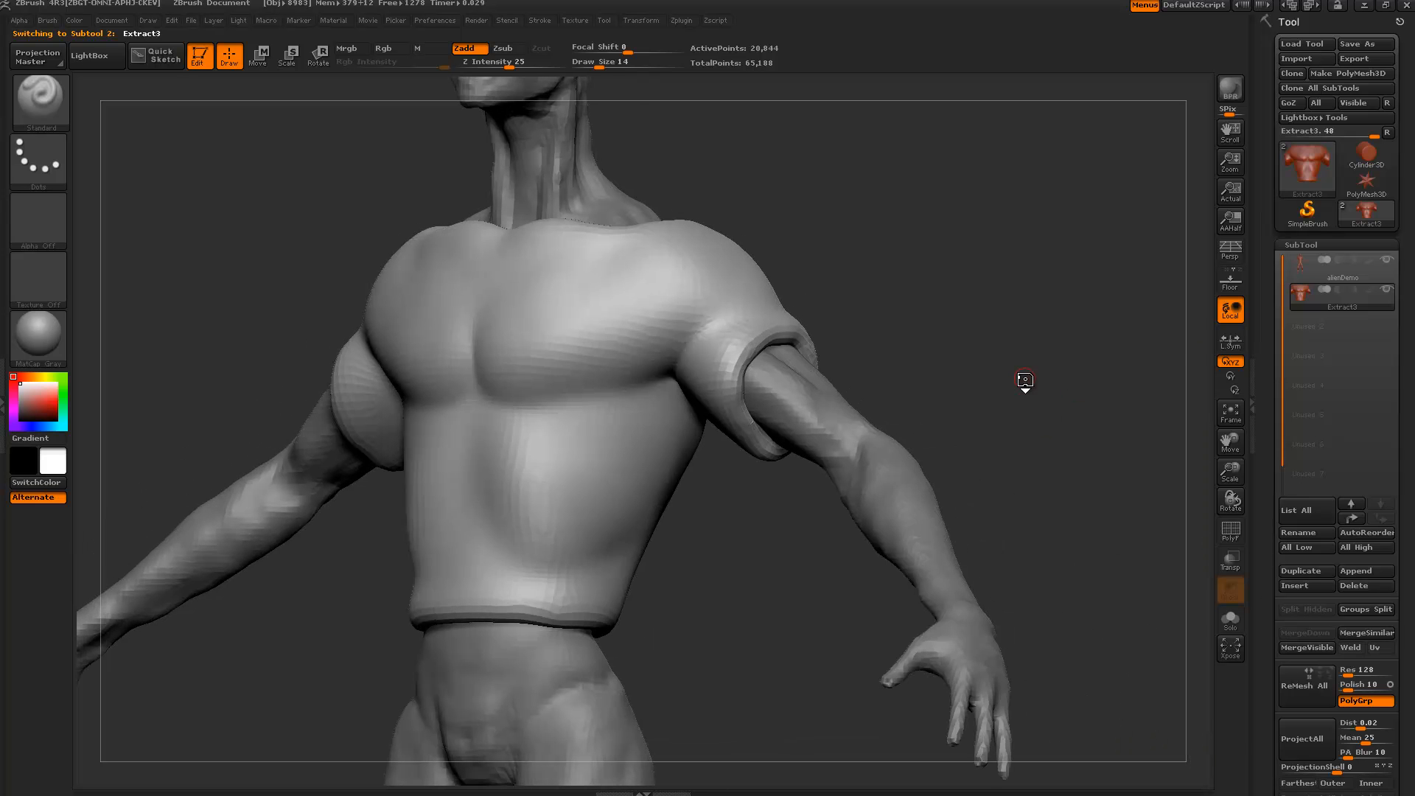
key(b)
key(c)
key(b)
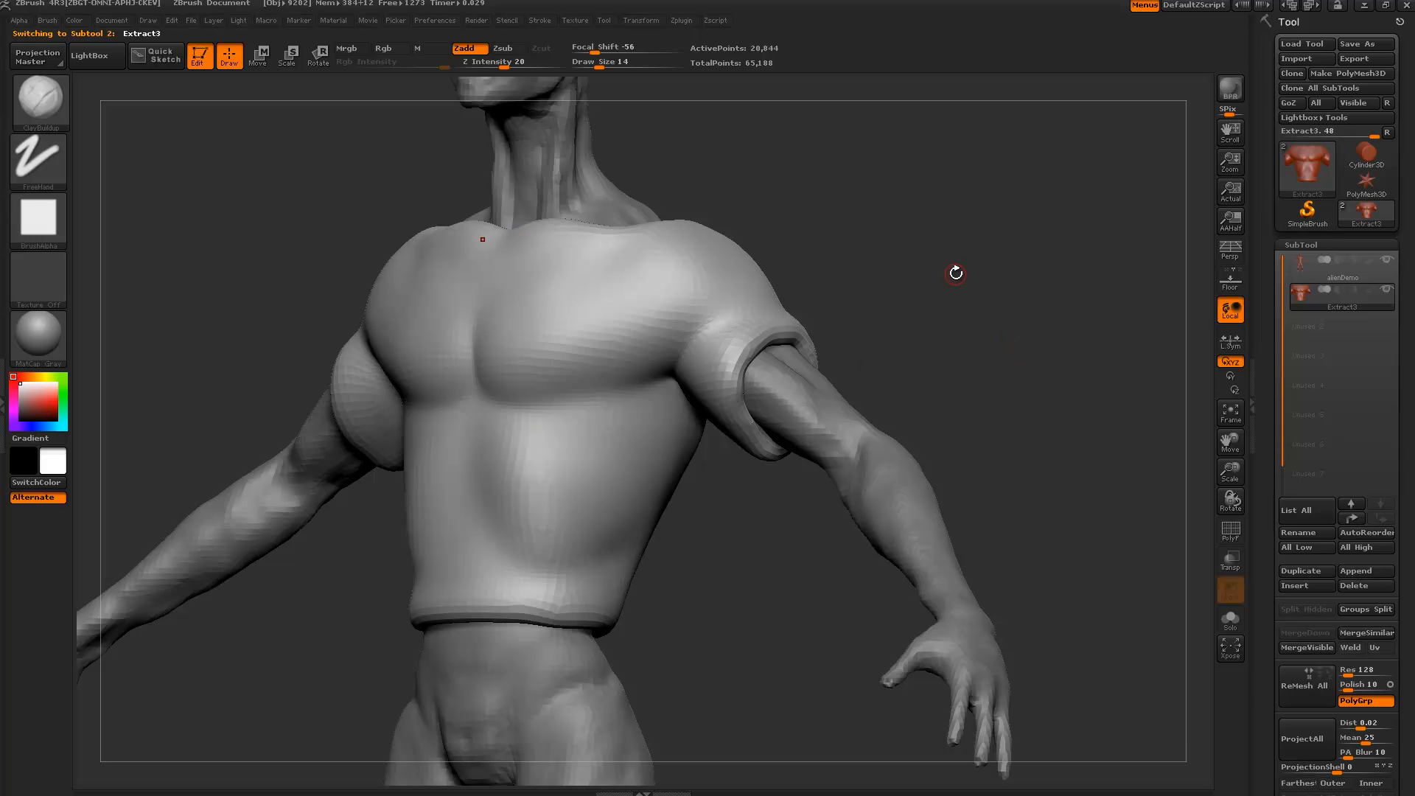
Rotate the figure to a front view and give the brush Alpha 06.
drag(957, 272, 130, 245)
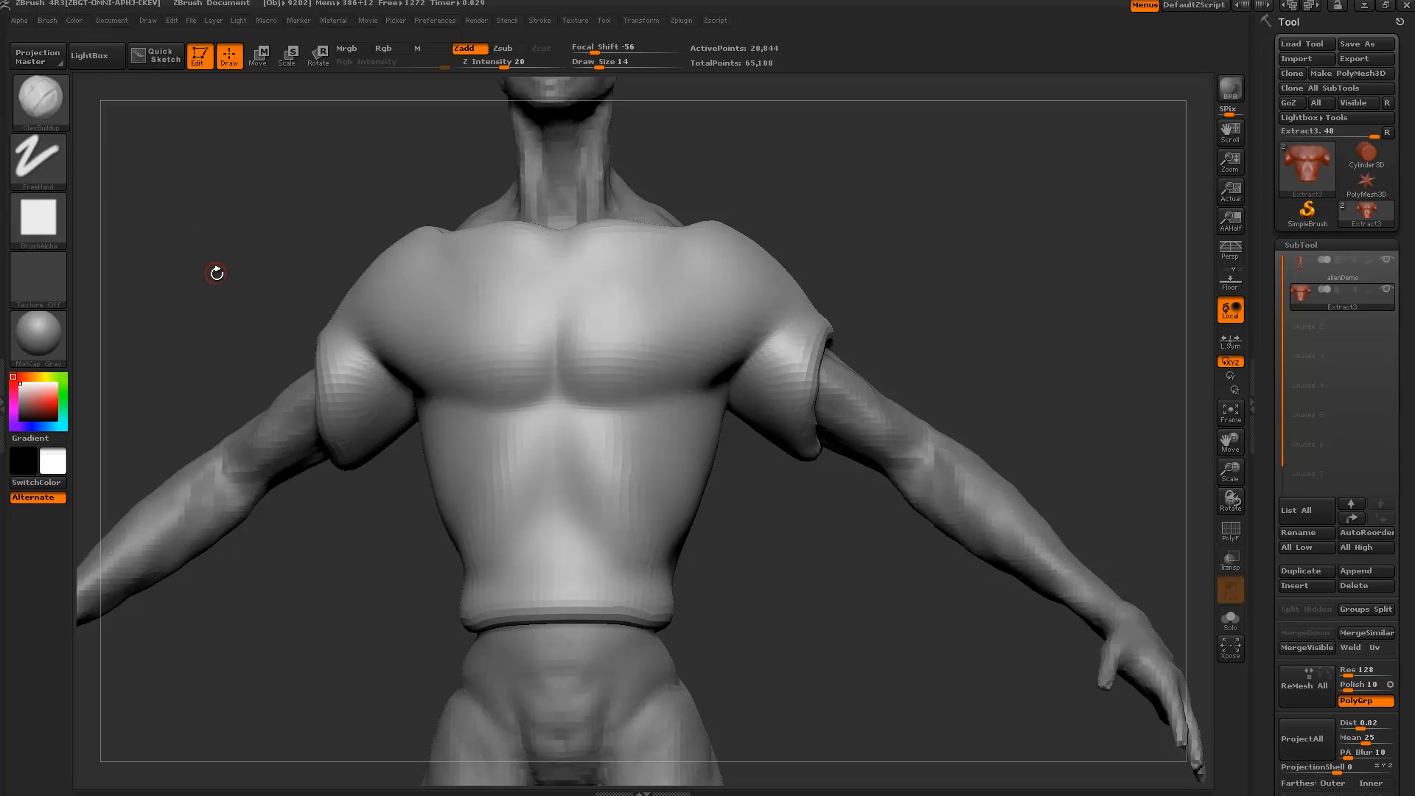
click(34, 215)
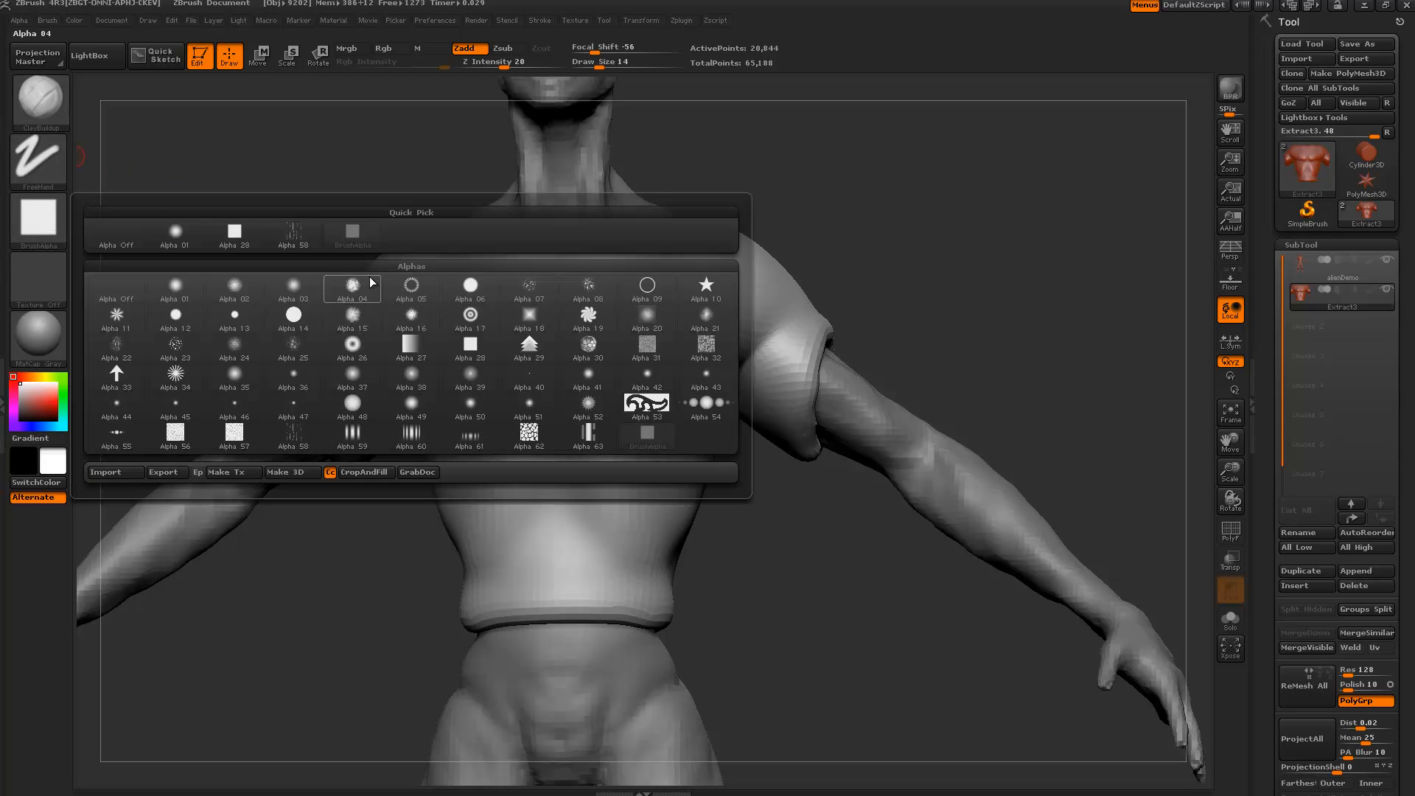
click(463, 285)
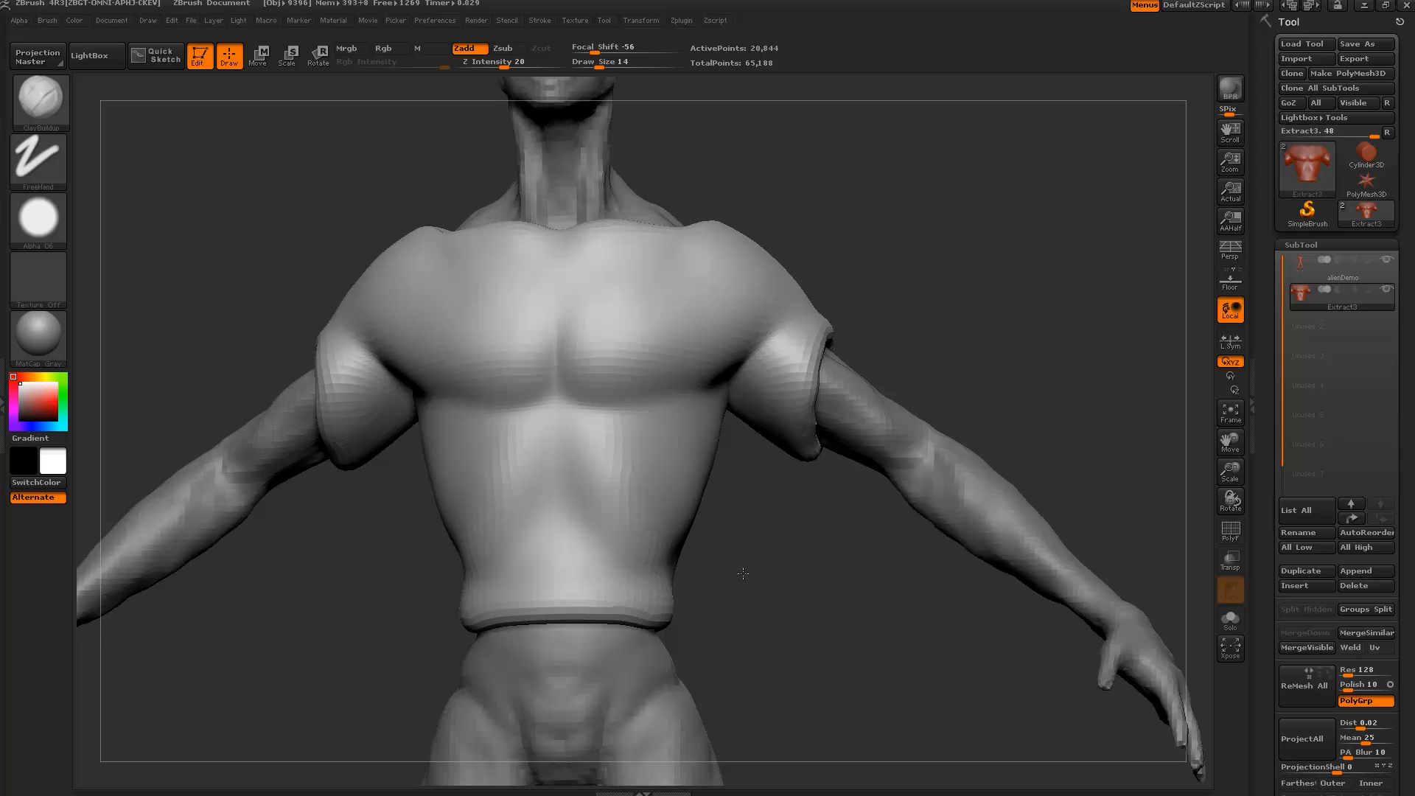
Raise the brush draw size to 54 and expand the Tool Geometry settings.
drag(790, 554, 730, 559)
key(bracketright)
key(bracketright)
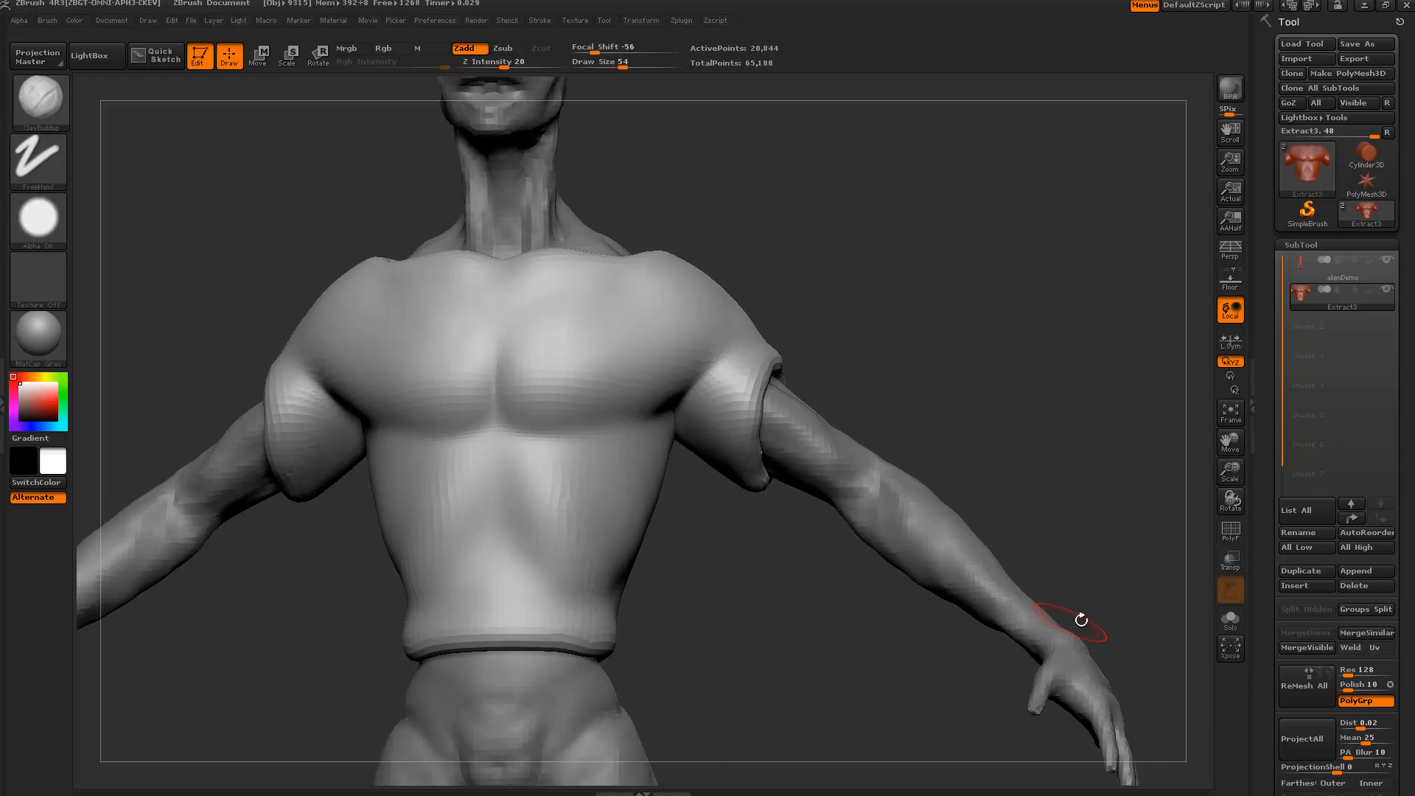
scroll(1261, 538, down, 10)
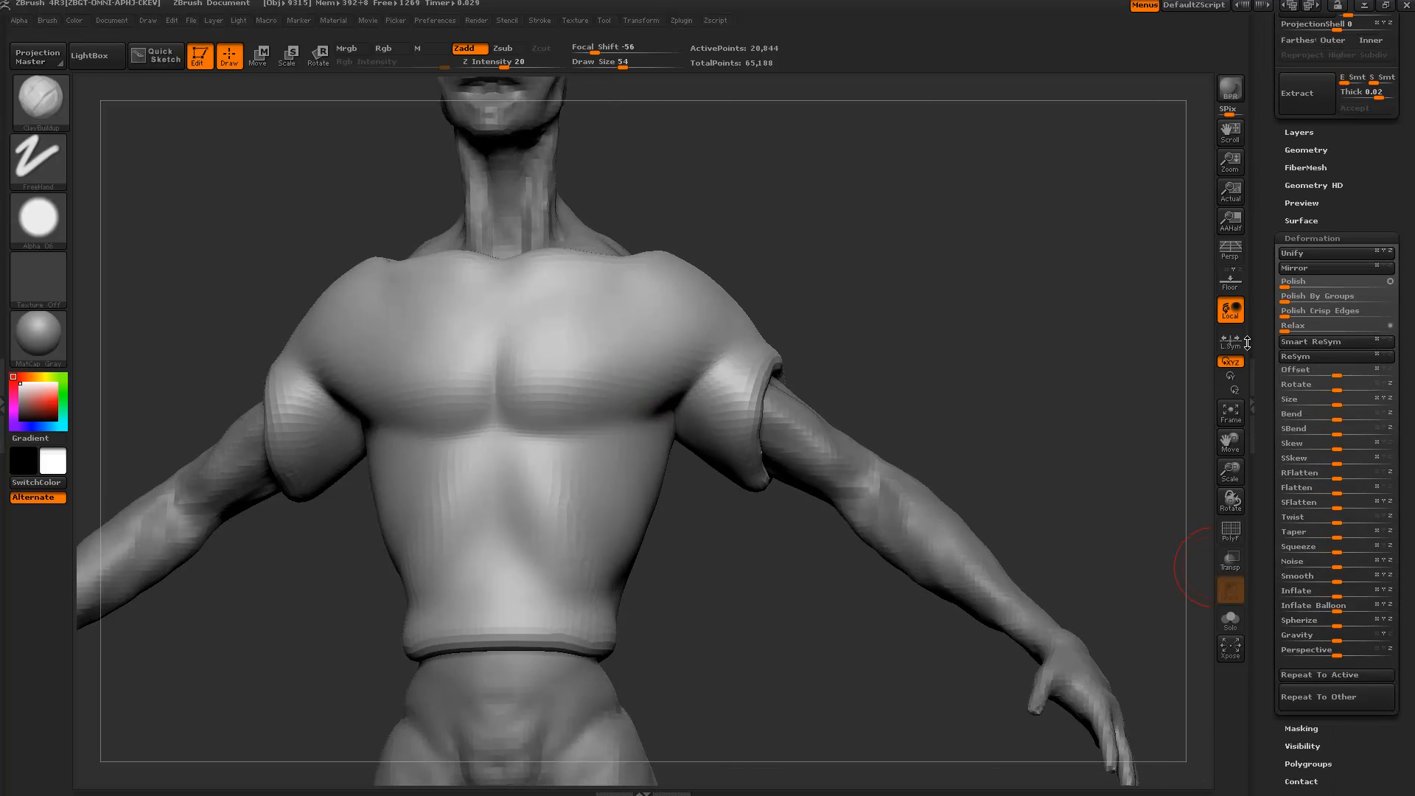
click(1294, 370)
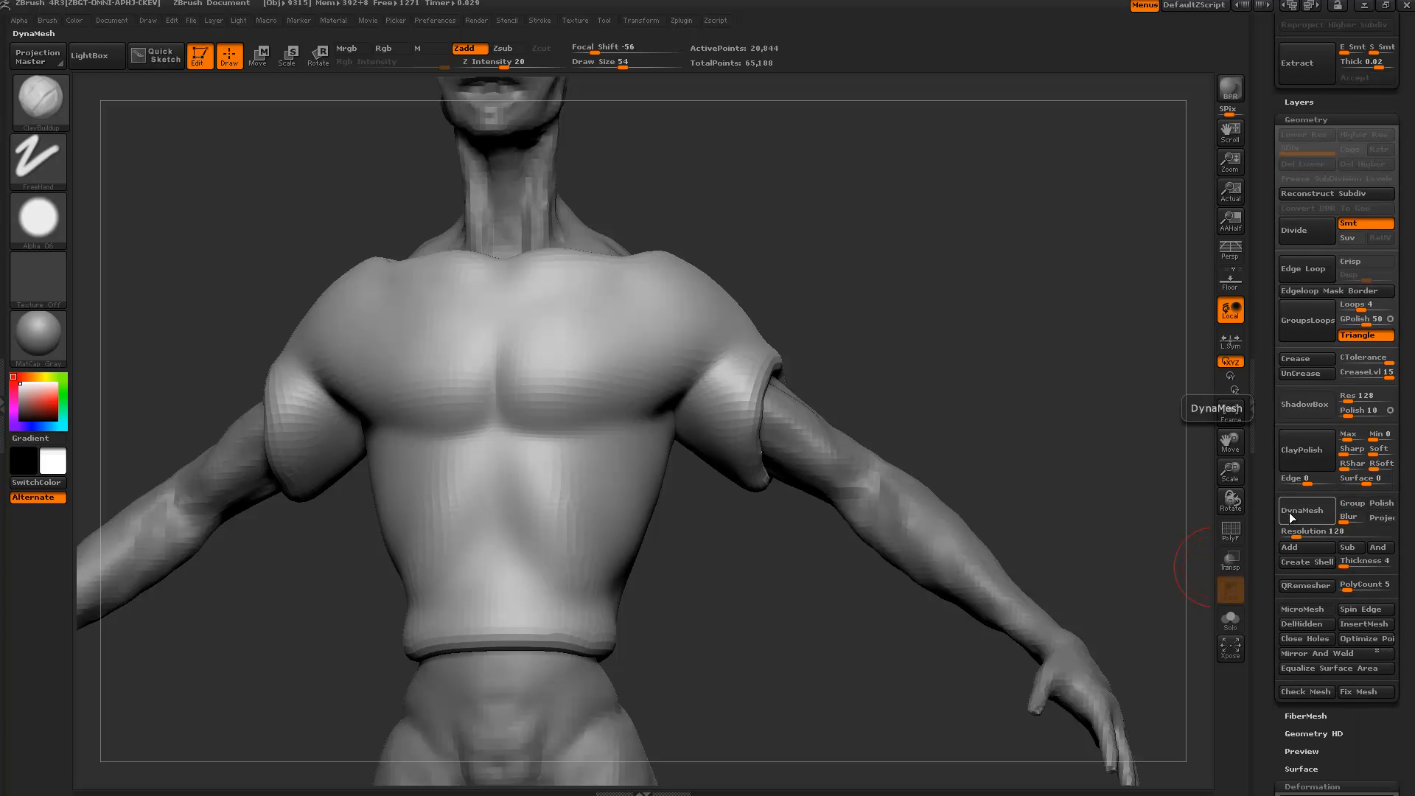
DynaMesh the Extract3 shirt at resolution 128, then orbit and reframe to inspect the torso.
click(1290, 518)
drag(680, 553, 666, 388)
drag(721, 511, 739, 549)
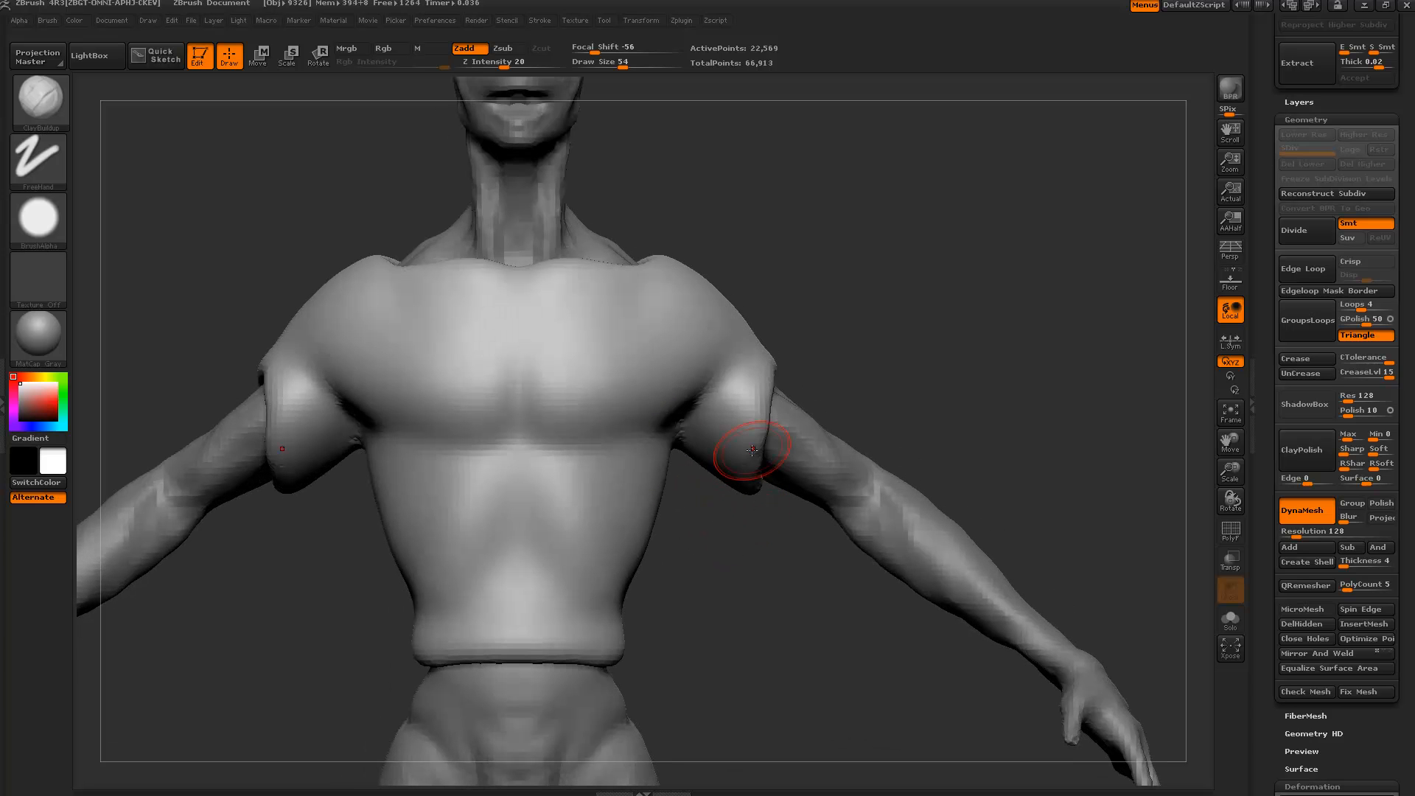
alt+drag(1026, 355, 945, 290)
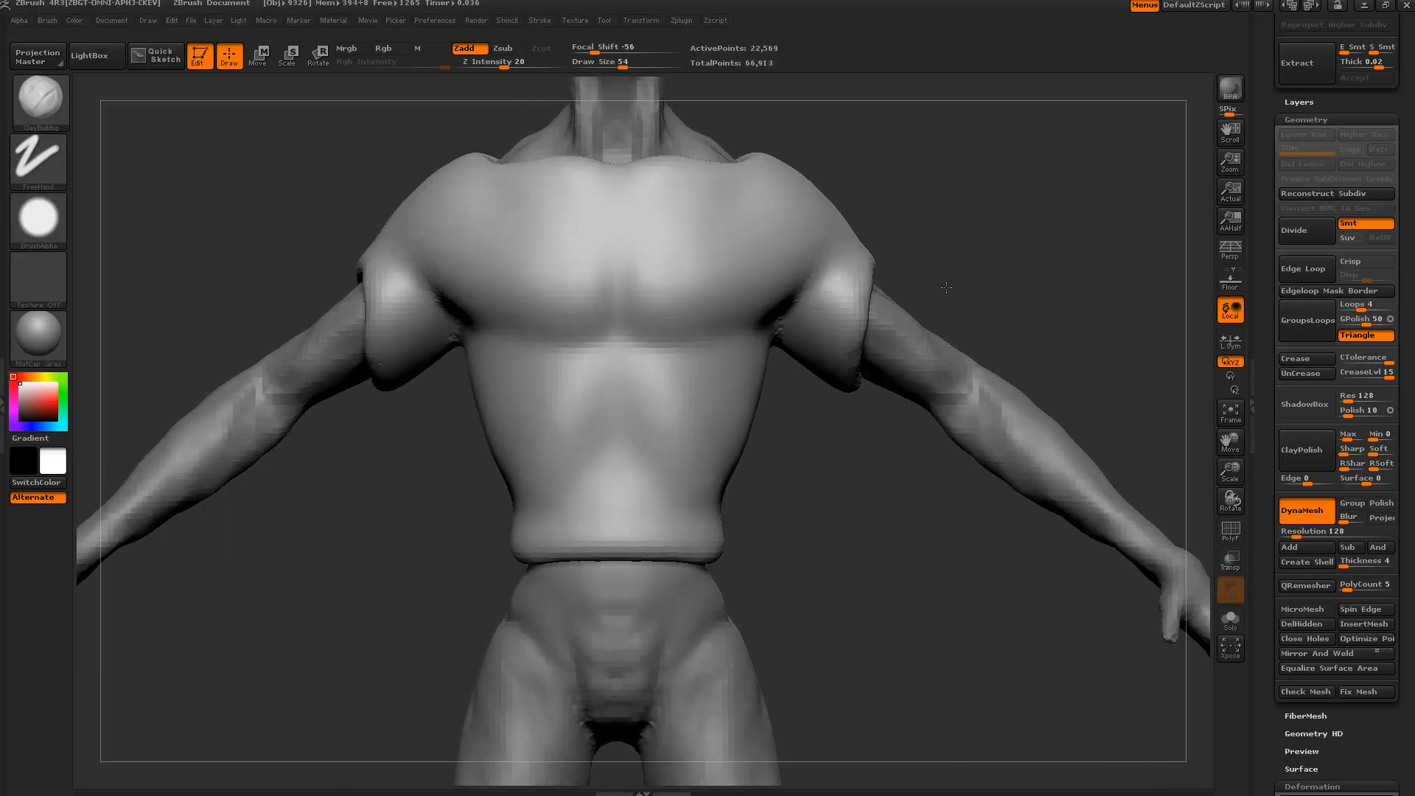
mouse_move(1077, 236)
alt+mouse_down()
mouse_move(1096, 293)
mouse_move(909, 281)
mouse_move(980, 207)
mouse_move(983, 225)
alt+mouse_up()
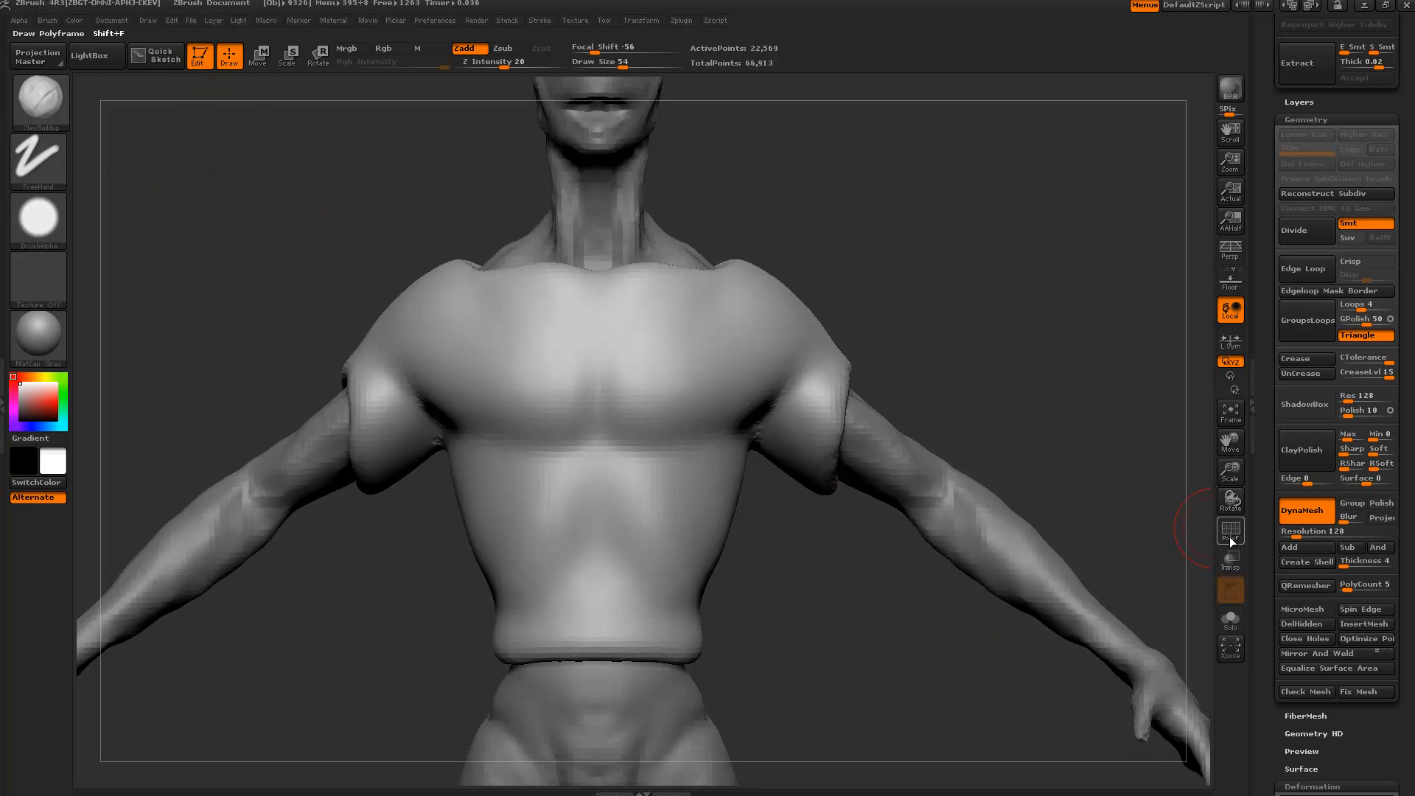
Turn on the floor grid and zoom in on the shirt collar from a top view.
click(1231, 281)
drag(1082, 289, 926, 423)
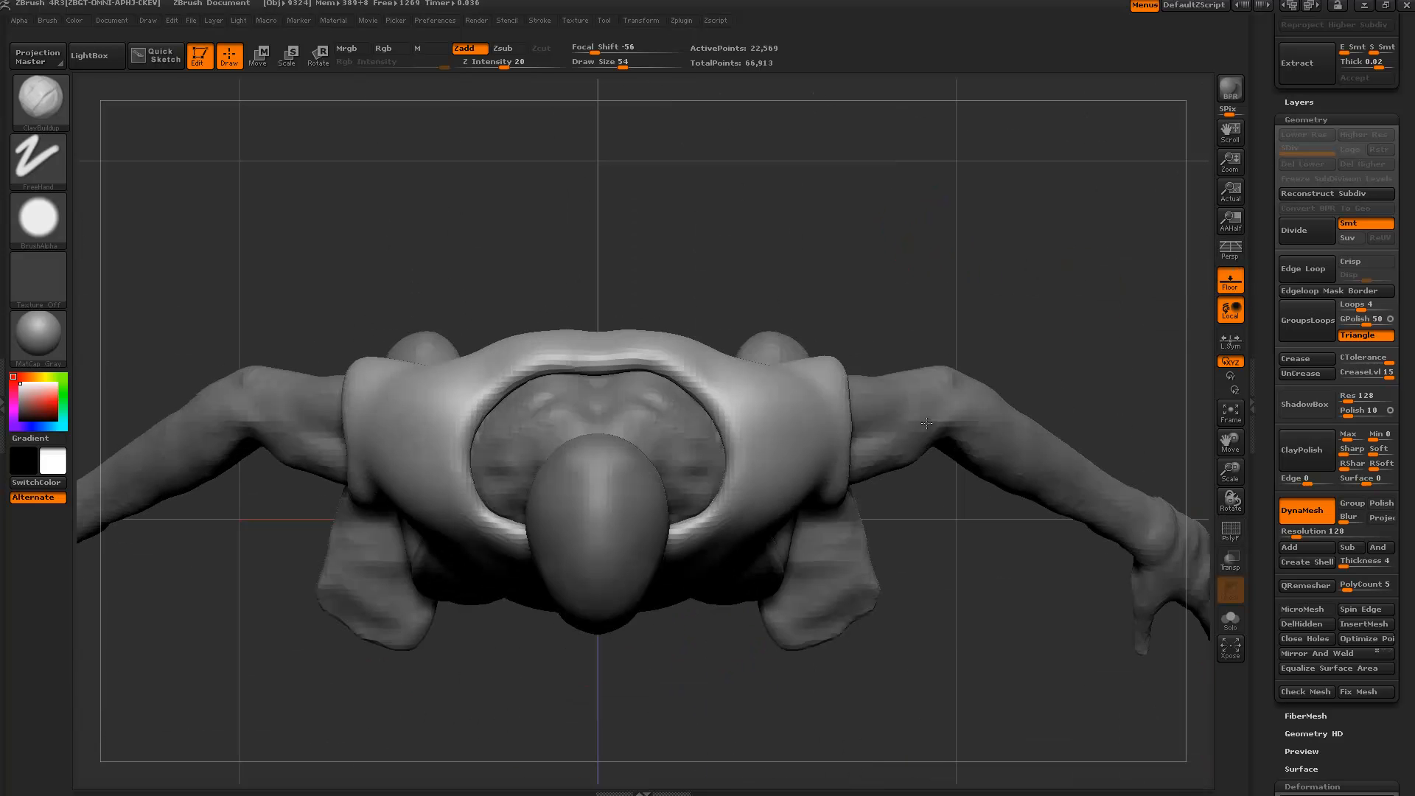
mouse_move(978, 556)
alt+mouse_down()
mouse_move(914, 317)
mouse_move(1077, 255)
alt+mouse_up()
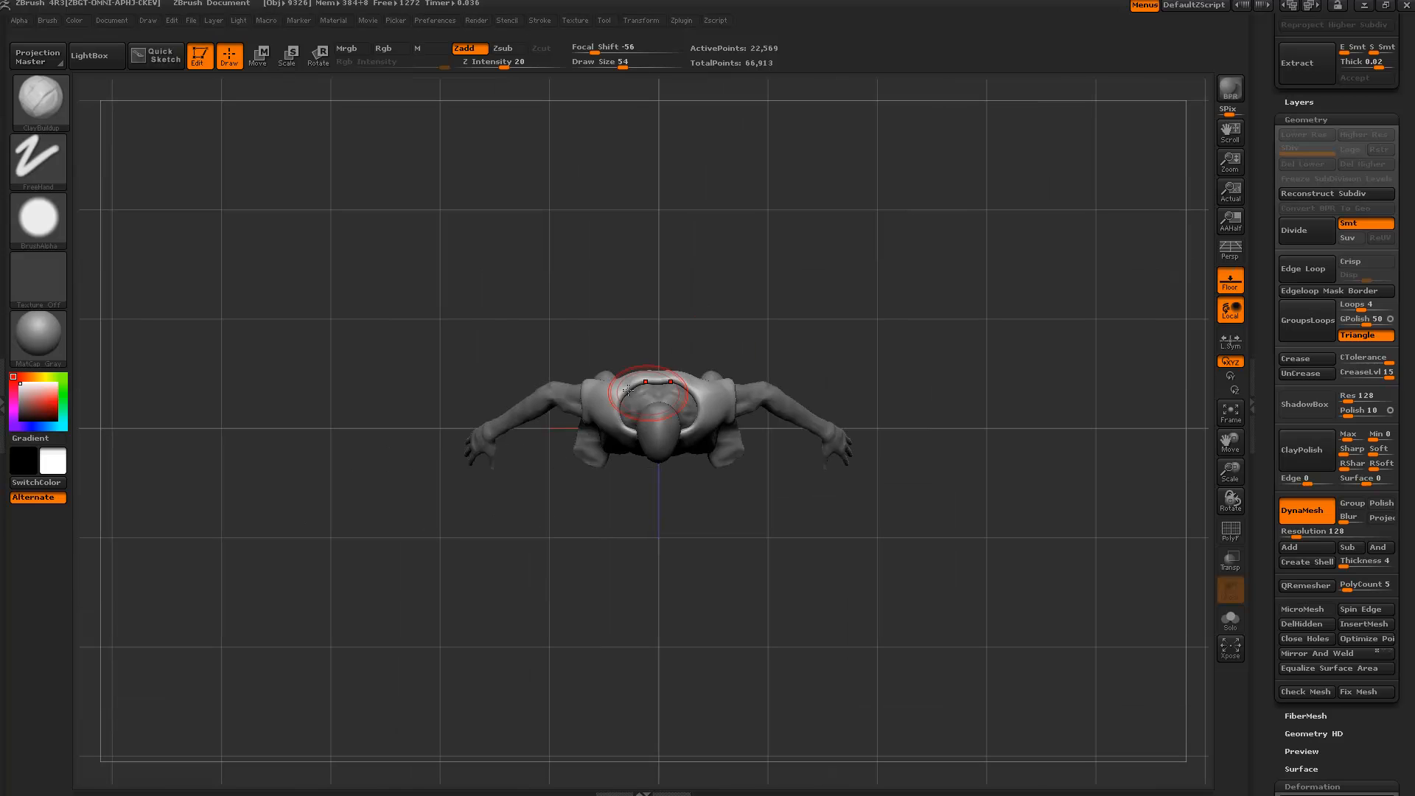
alt+drag(899, 655, 884, 774)
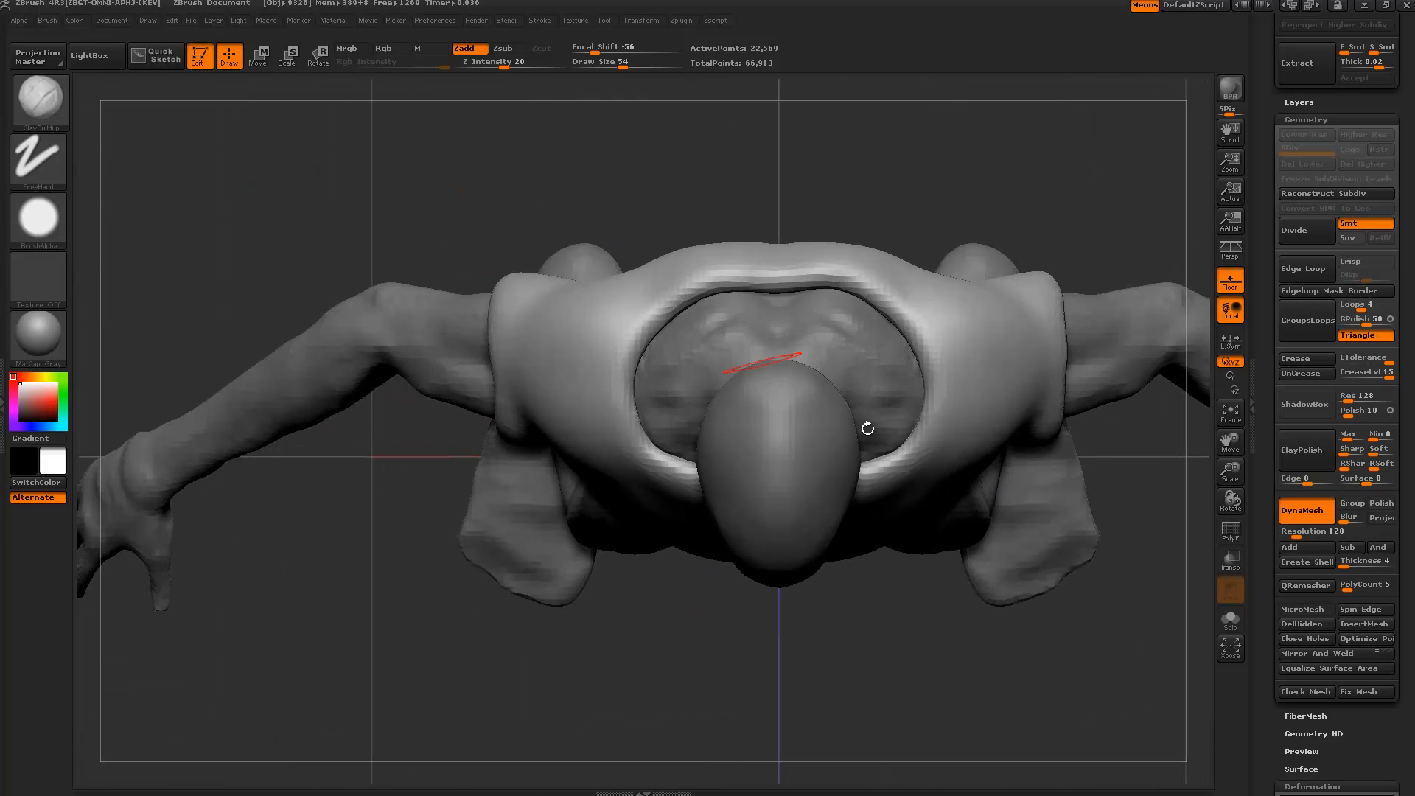
alt+drag(933, 614, 966, 759)
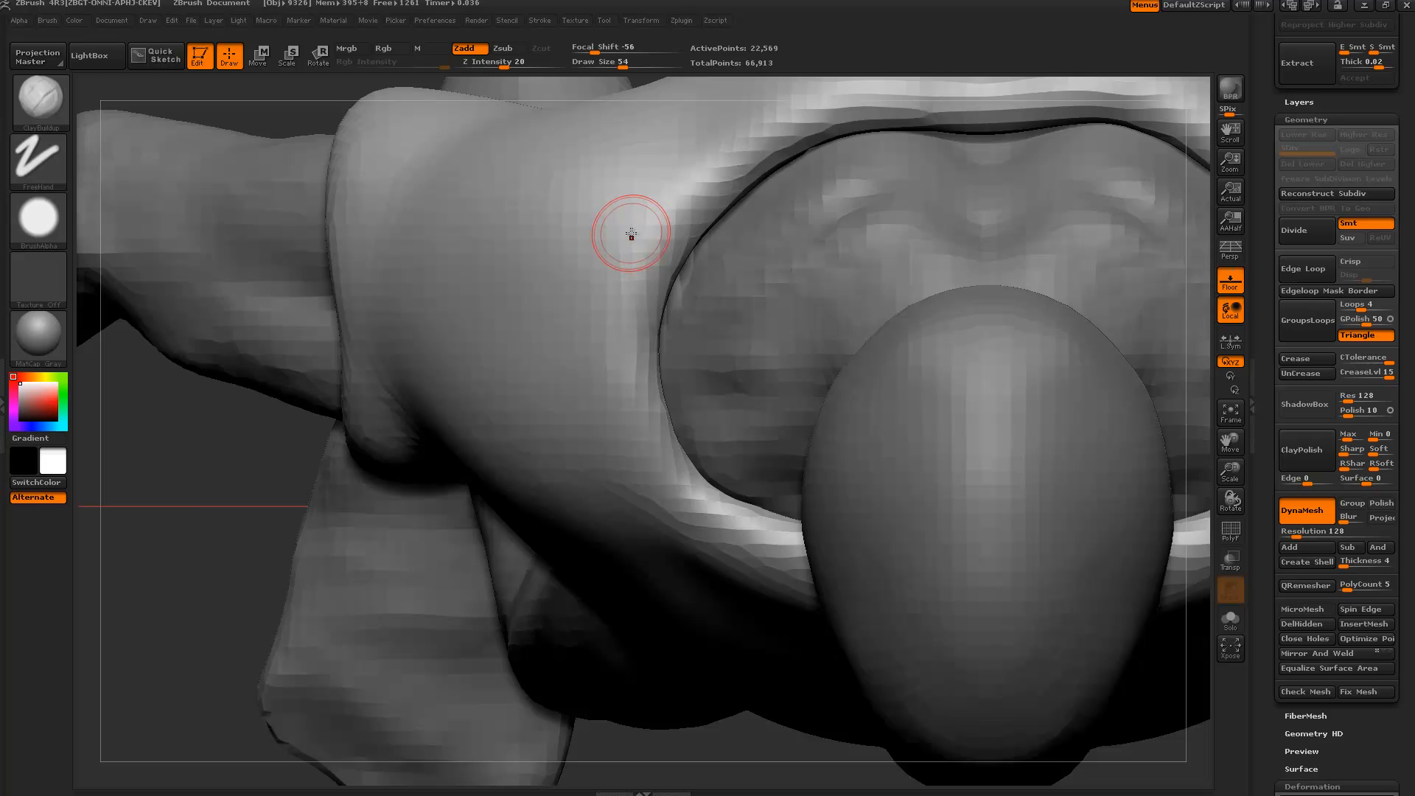
Enable the PolyF wireframe, undo a test stroke, and show the shirt alone in Solo.
click(1229, 534)
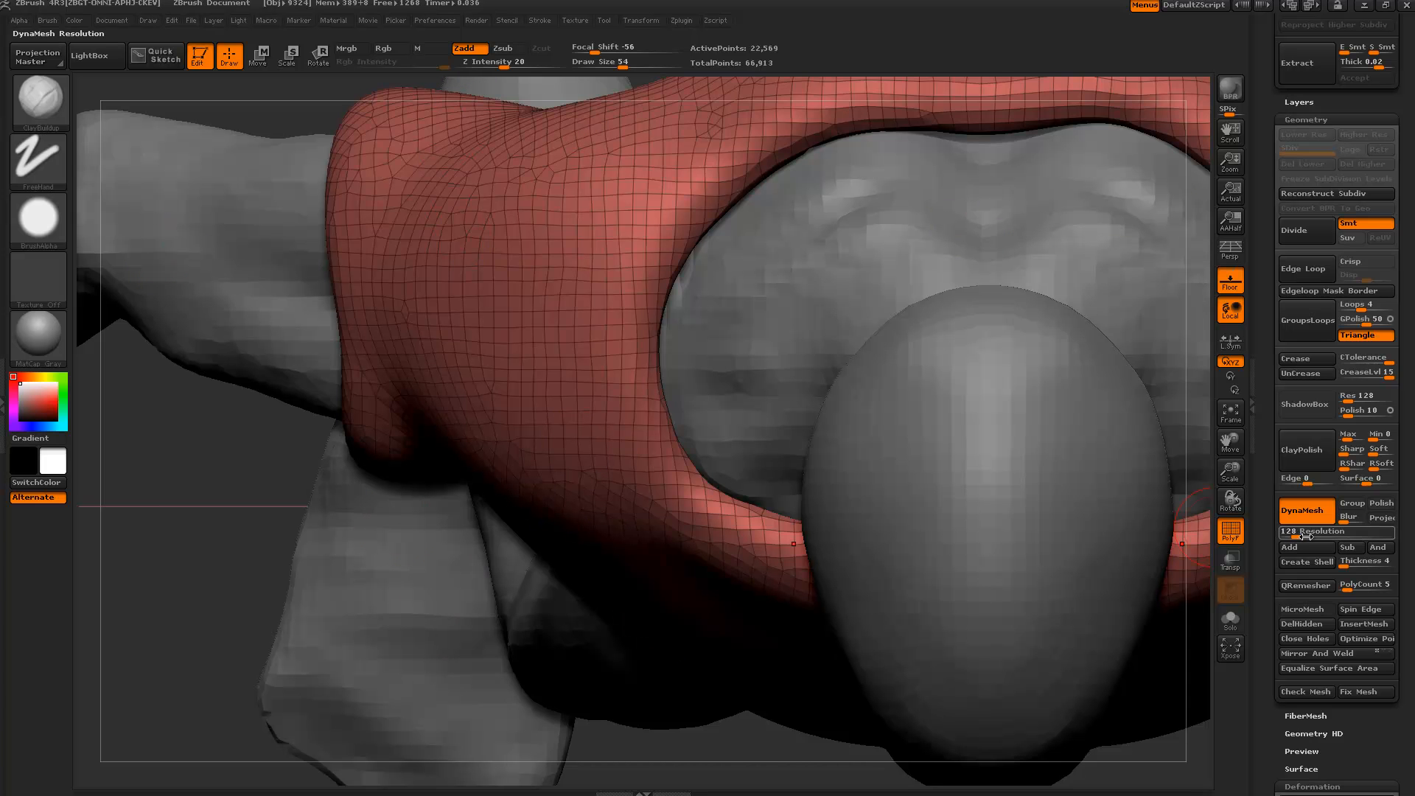
drag(603, 297, 604, 339)
key(ctrl+z)
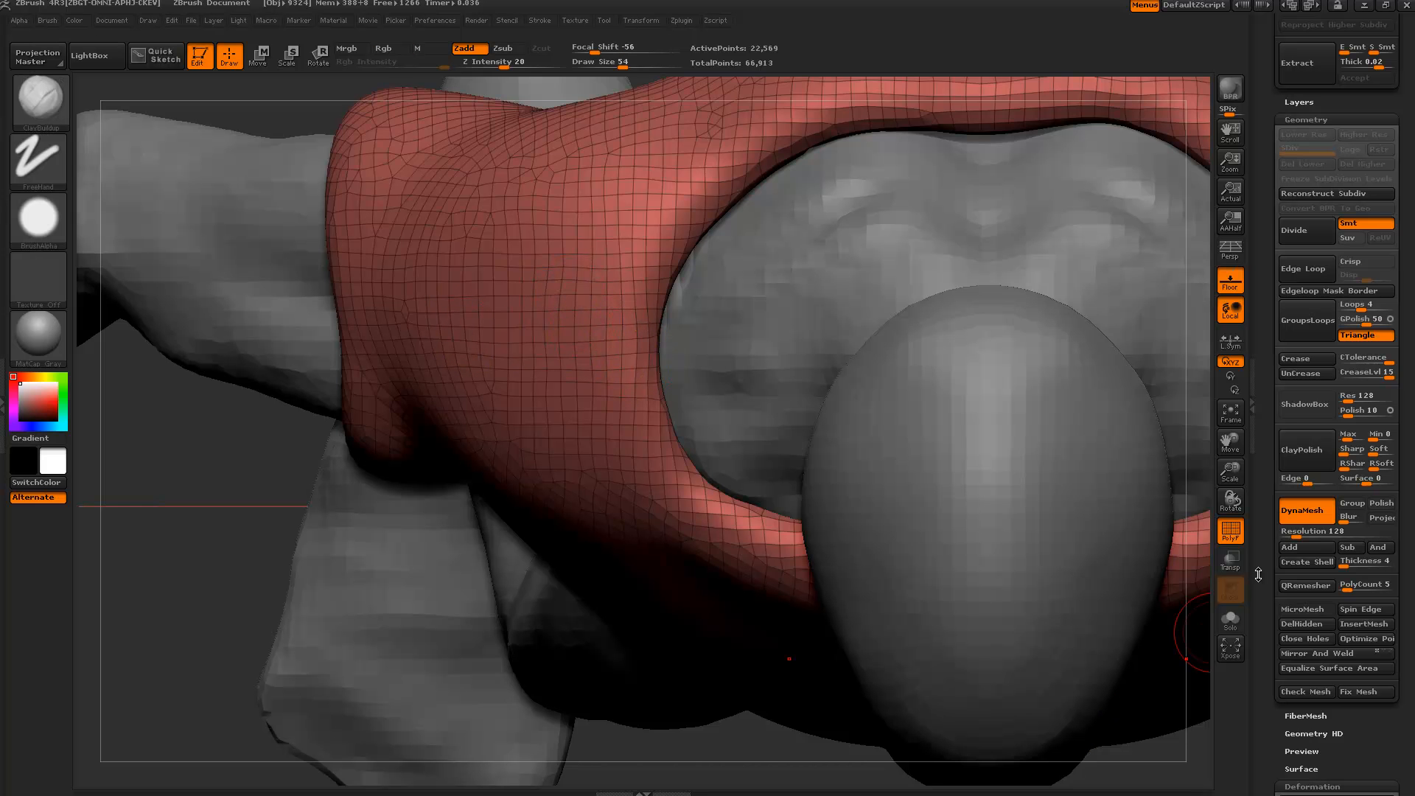
click(1230, 619)
drag(631, 654, 482, 502)
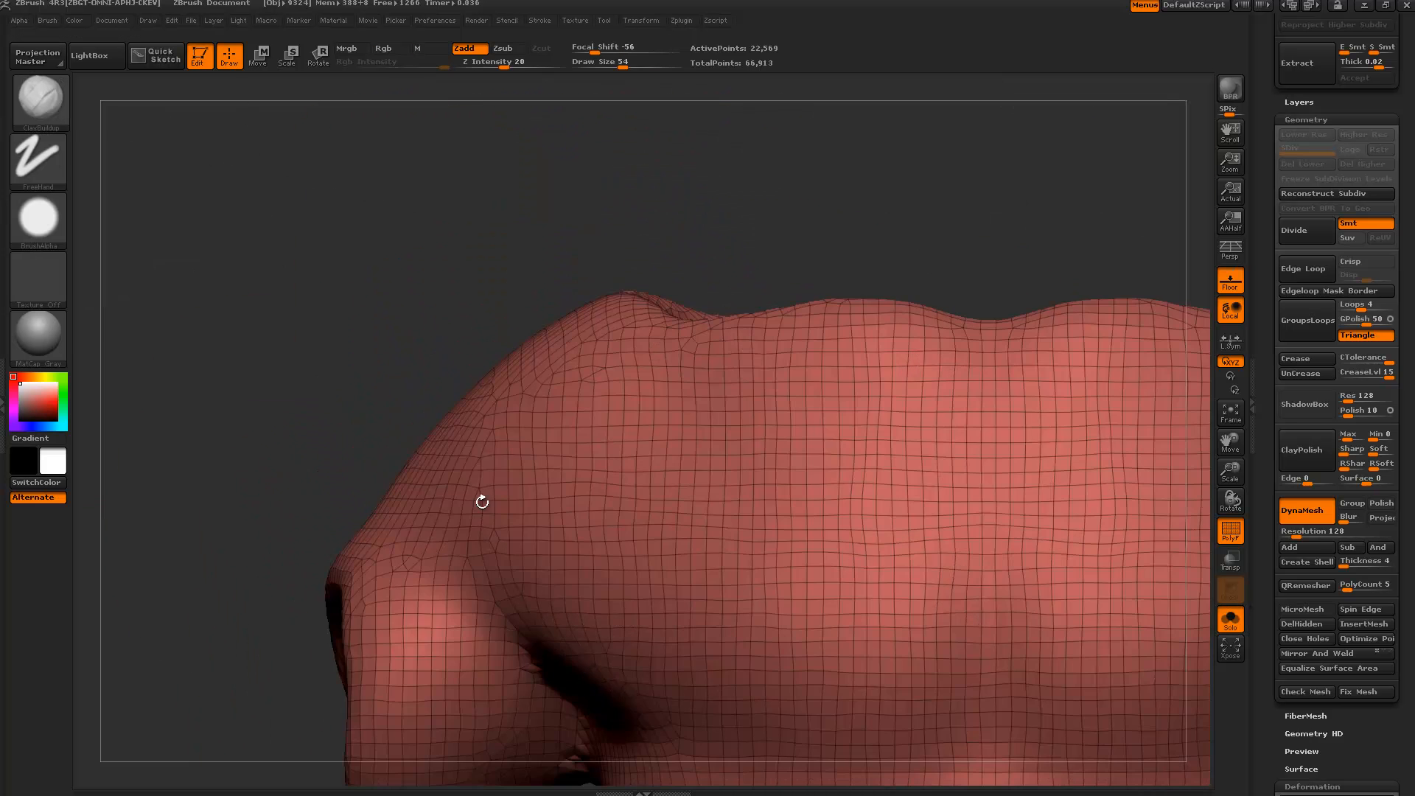
Frame the shirt and build up trial mirrored spikes on its chest with ClayBuildup.
key(f)
drag(321, 396, 456, 553)
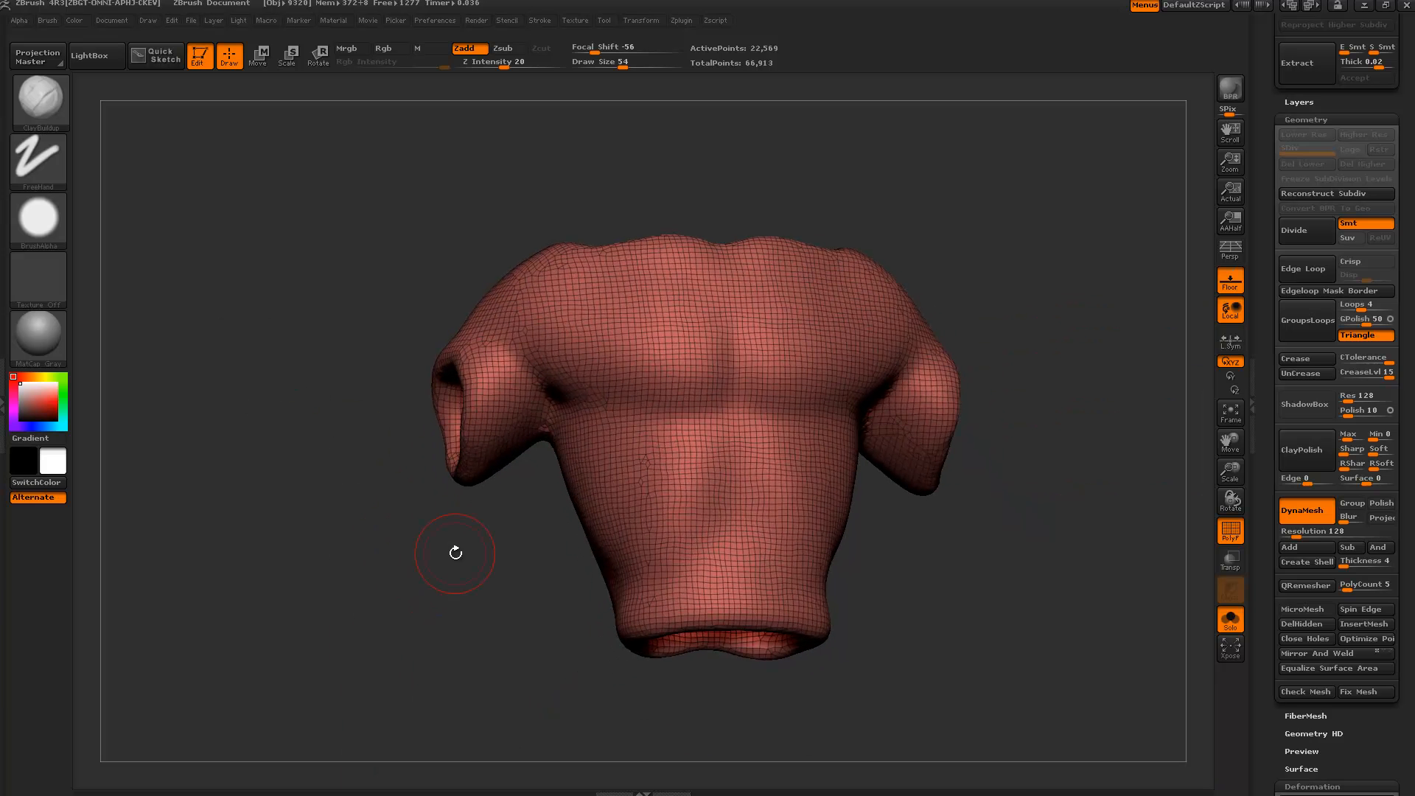
drag(635, 377, 638, 375)
drag(537, 513, 652, 378)
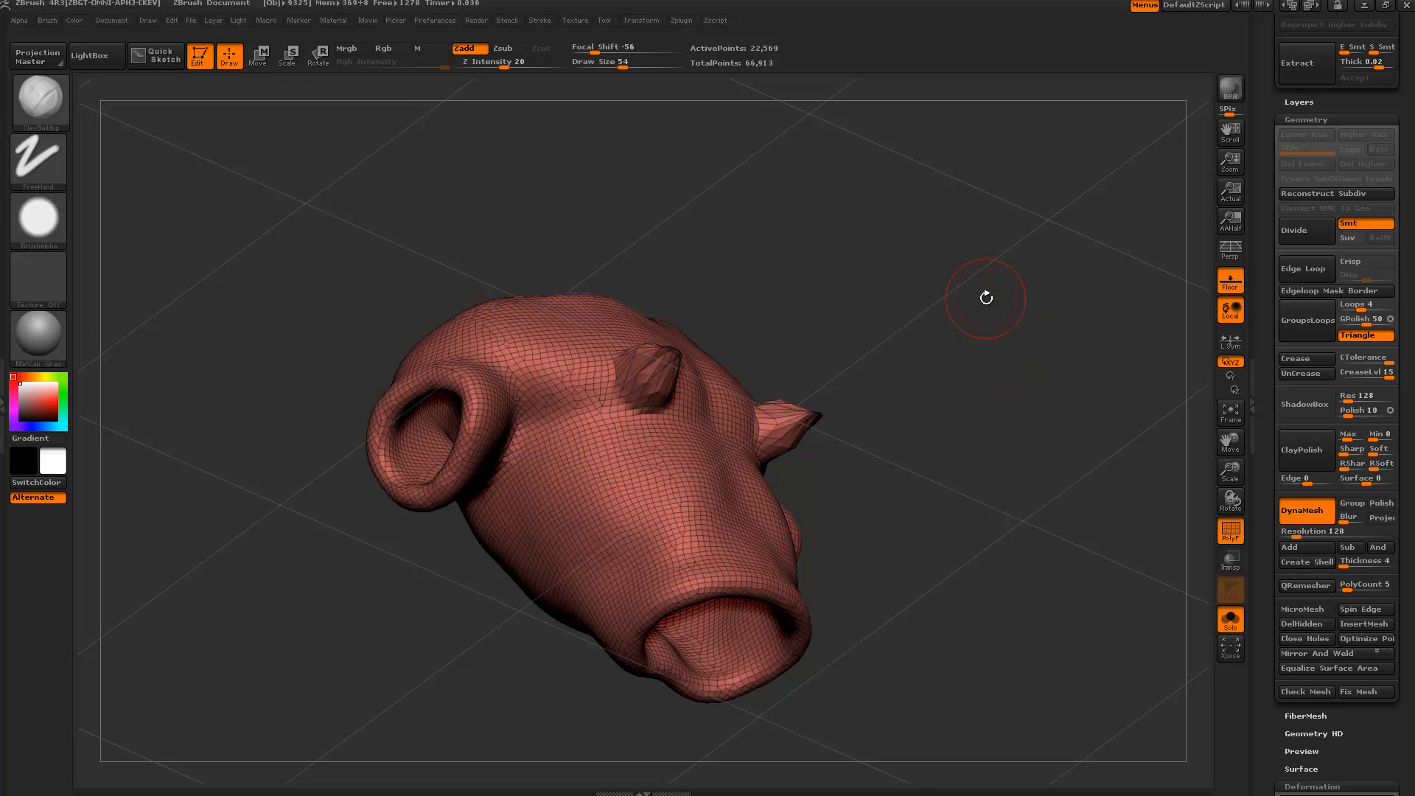
Check the shirt from side, front and three-quarter views, then turn Solo off.
mouse_move(900, 210)
ctrl+mouse_down()
mouse_move(1082, 582)
mouse_move(1104, 425)
mouse_move(1143, 390)
mouse_move(1093, 417)
mouse_move(1035, 392)
ctrl+mouse_up()
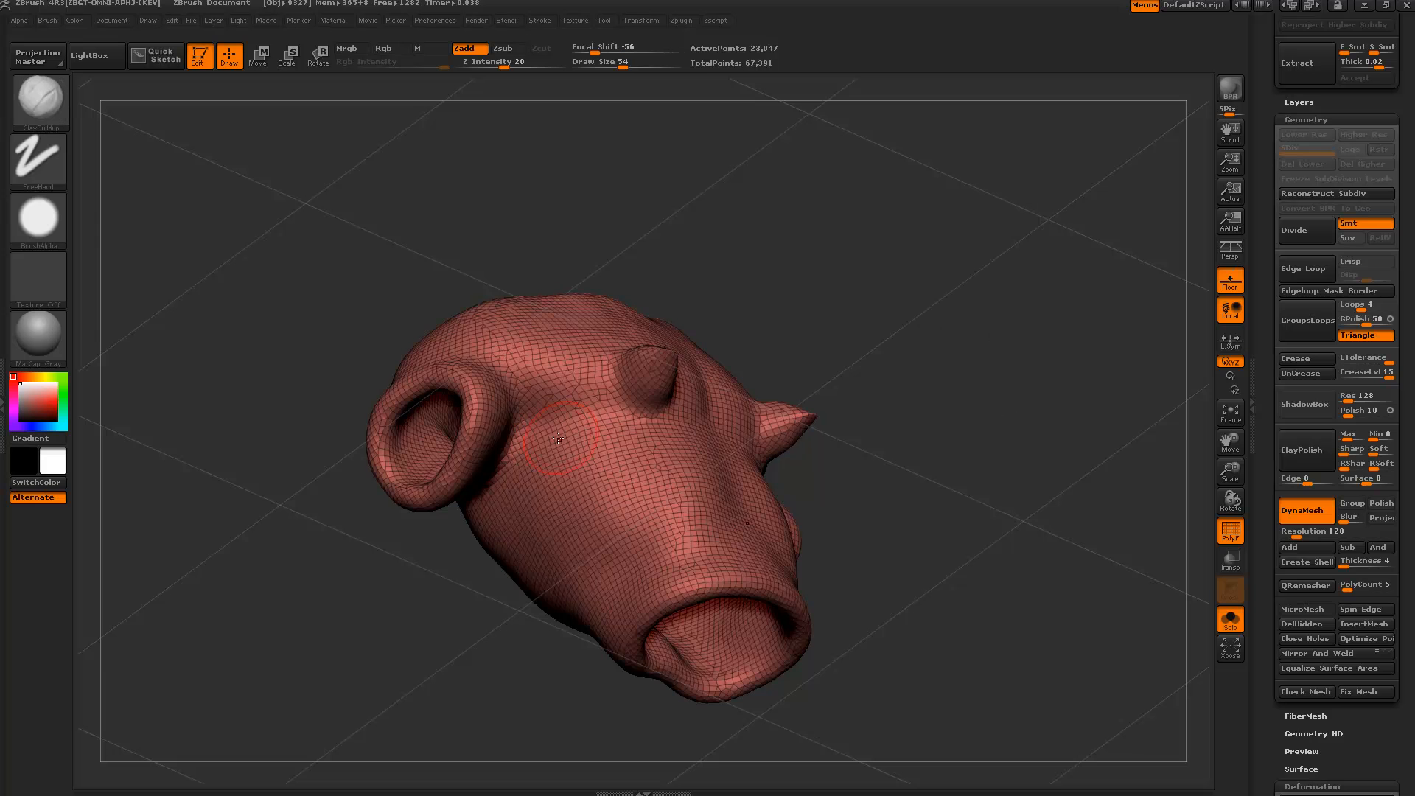
mouse_move(826, 331)
mouse_down()
mouse_move(903, 385)
mouse_move(872, 398)
mouse_move(934, 382)
mouse_up()
drag(910, 258, 645, 251)
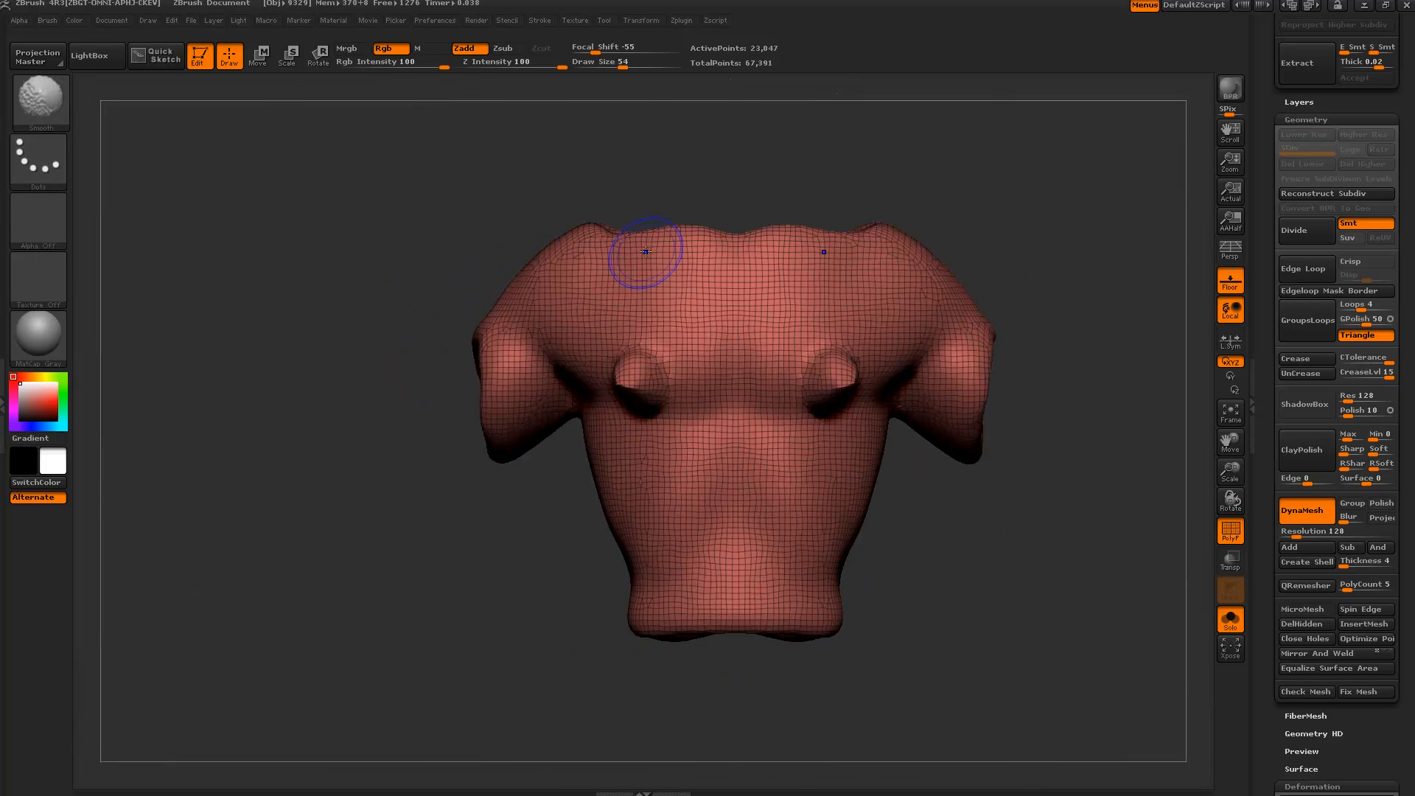
drag(1118, 629, 758, 512)
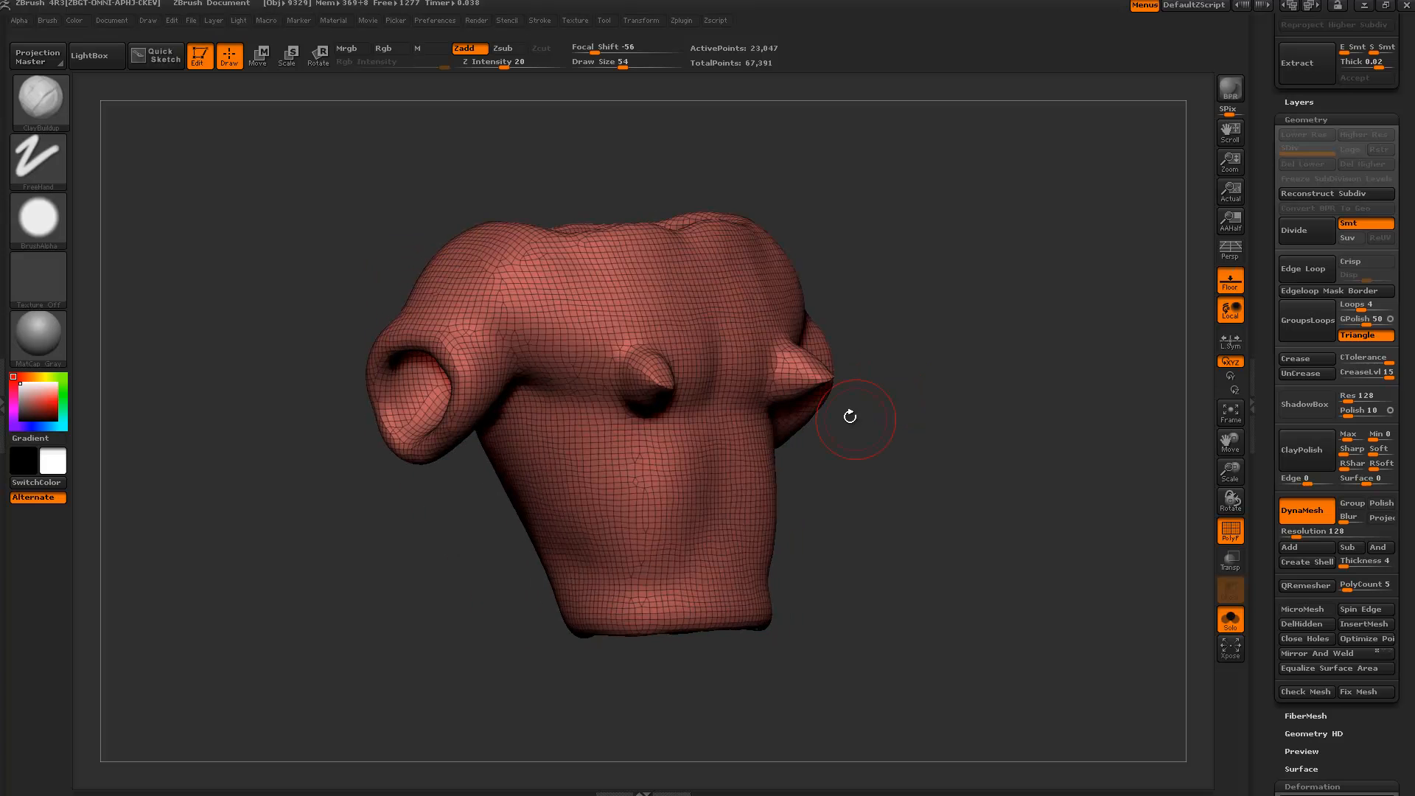
shift+drag(998, 439, 1000, 441)
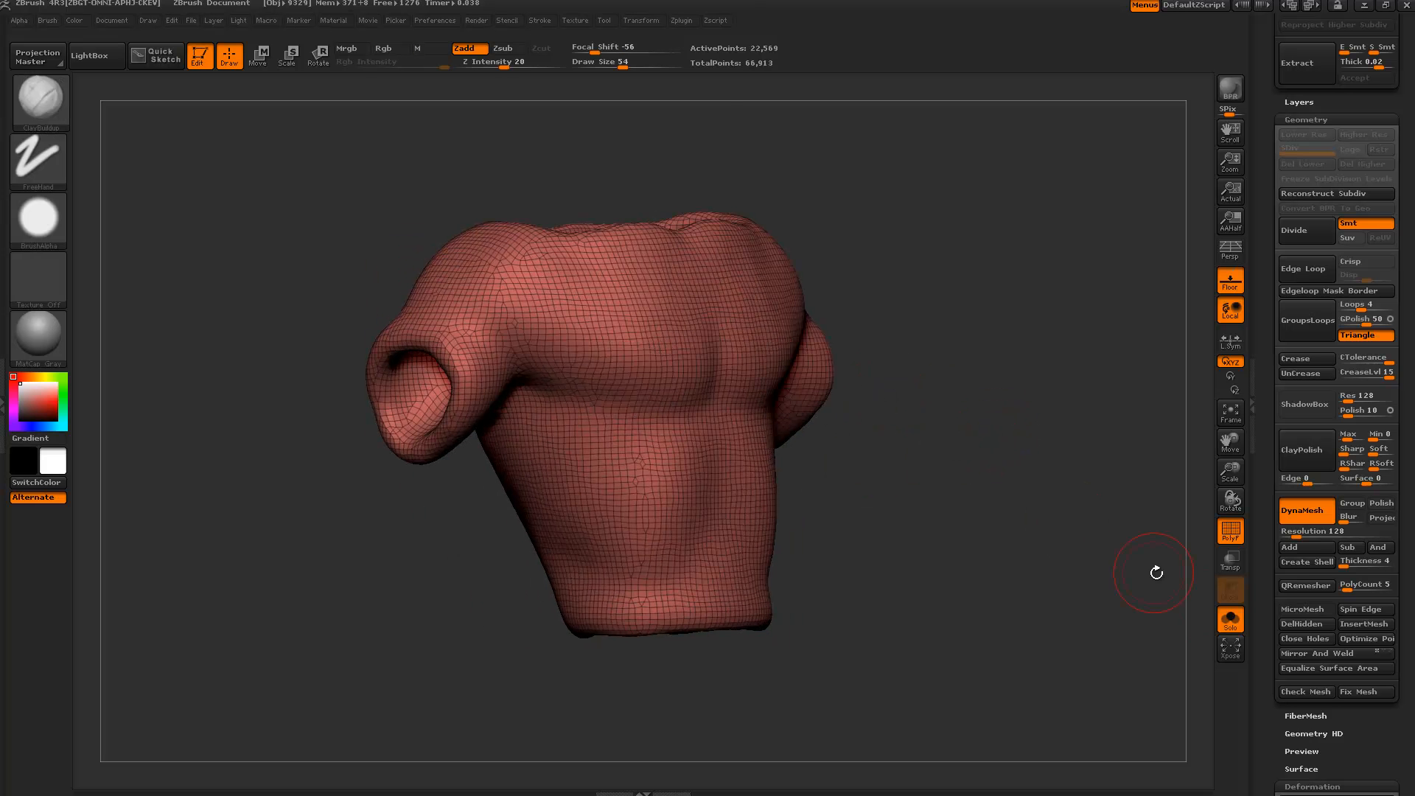
click(1230, 621)
Snap the figure to a front view and hide the polygon wireframe.
shift+drag(1152, 554, 1180, 580)
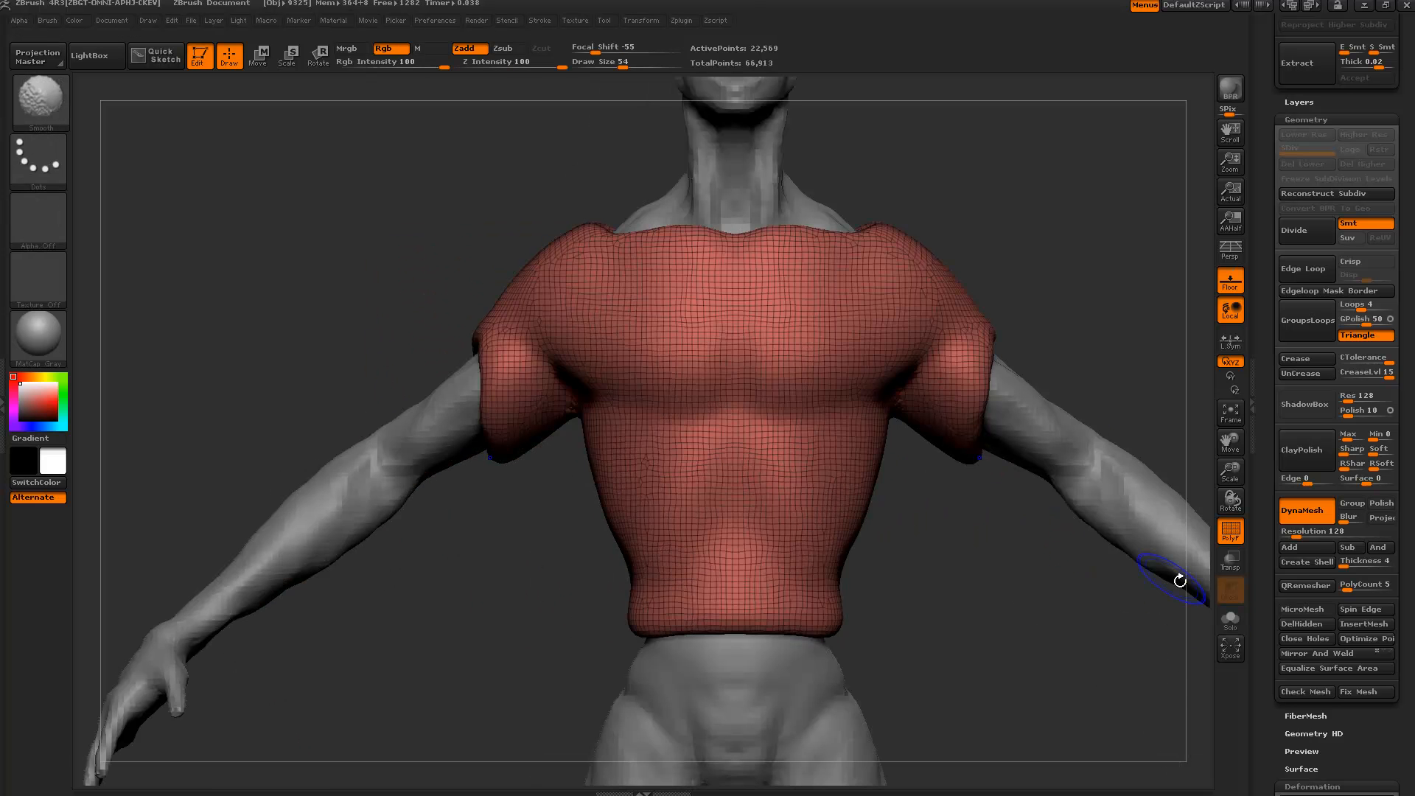
click(1238, 531)
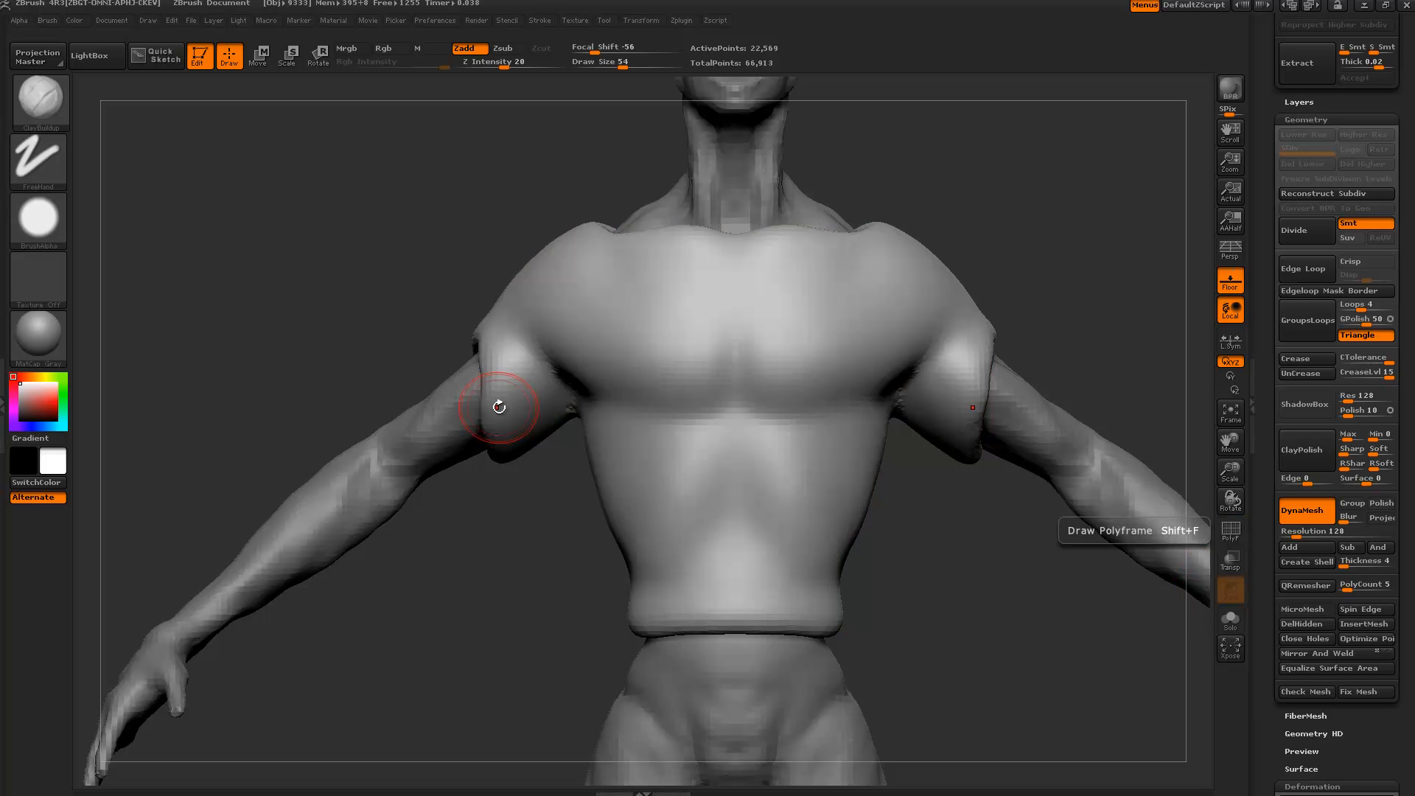
drag(379, 221, 371, 231)
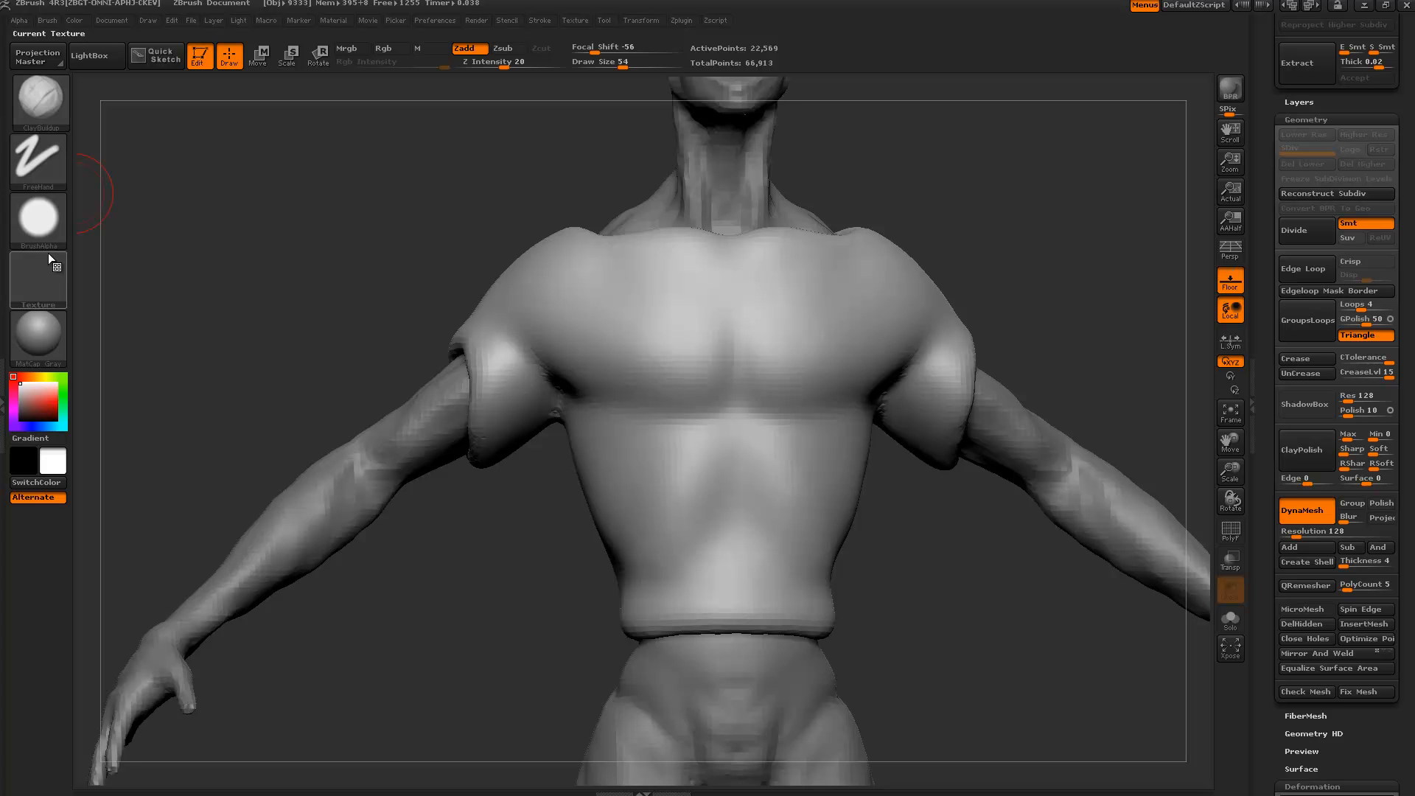
drag(352, 242, 370, 233)
Build up ridges and pectoral folds under the shirt's chest, smoothing the armpit.
key(bracketright)
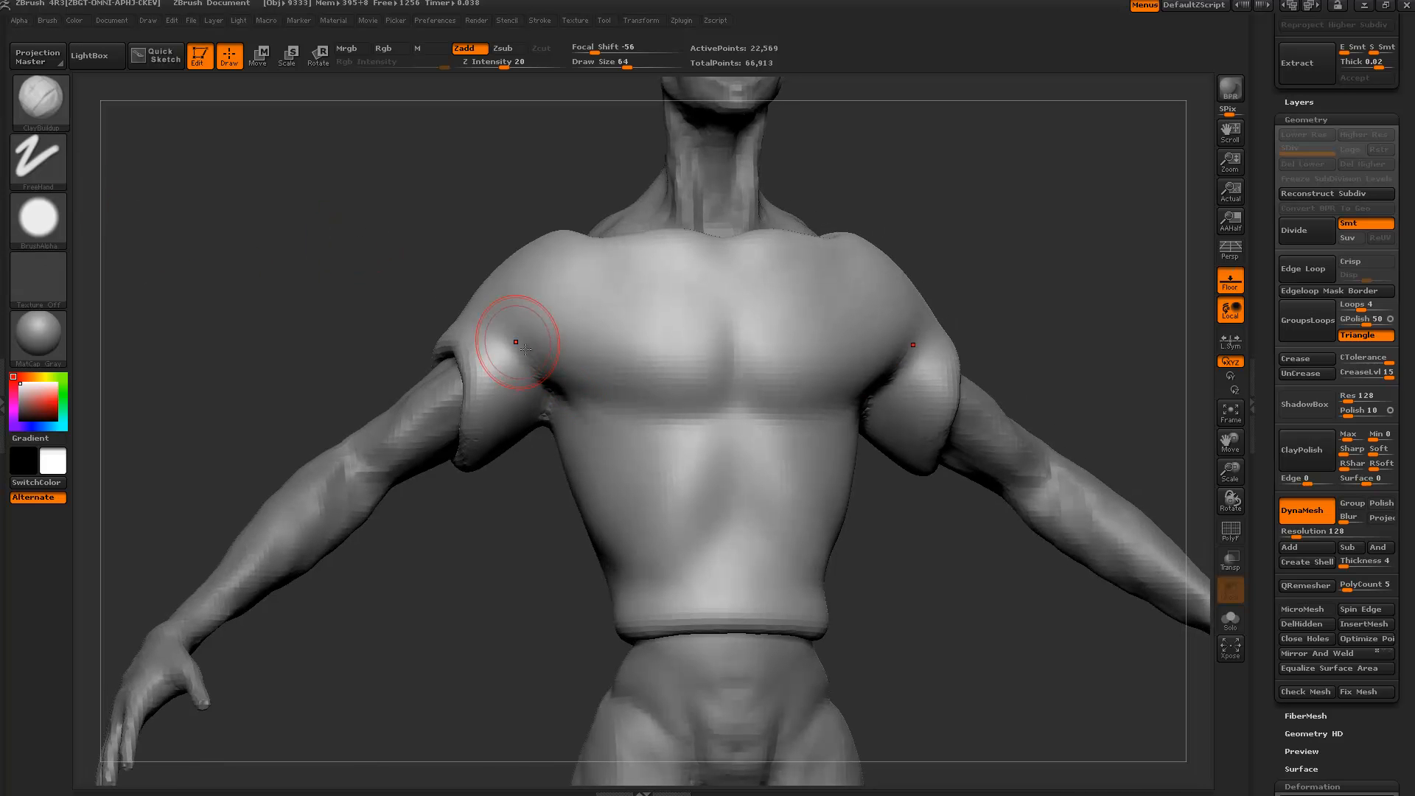
drag(518, 340, 678, 445)
drag(522, 510, 516, 475)
mouse_move(536, 409)
shift+mouse_down()
mouse_move(560, 381)
mouse_move(642, 419)
shift+mouse_up()
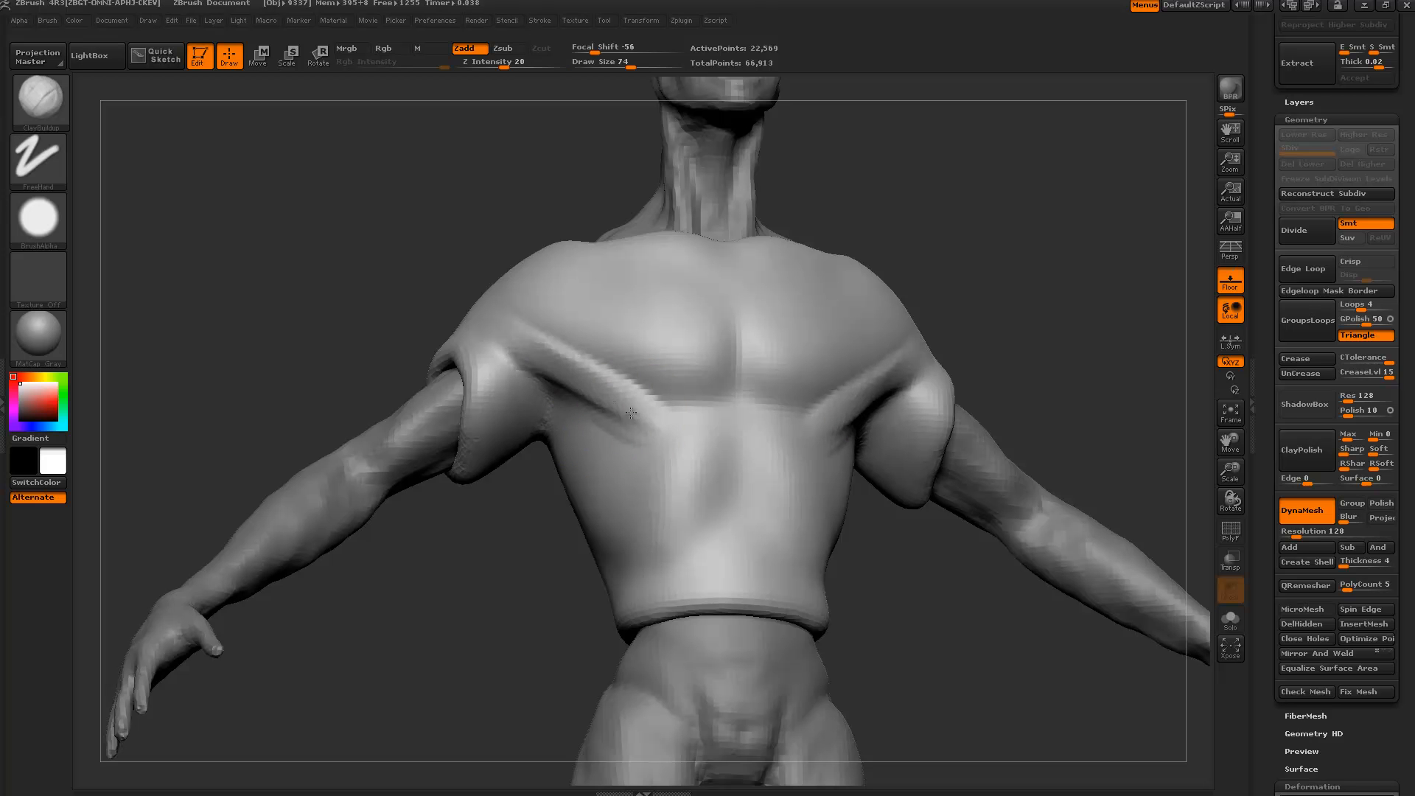
mouse_move(521, 336)
mouse_down()
mouse_move(626, 410)
mouse_move(699, 431)
mouse_move(643, 472)
mouse_move(720, 396)
mouse_up()
key(bracketleft)
key(ctrl+z)
key(bracketright)
key(bracketright)
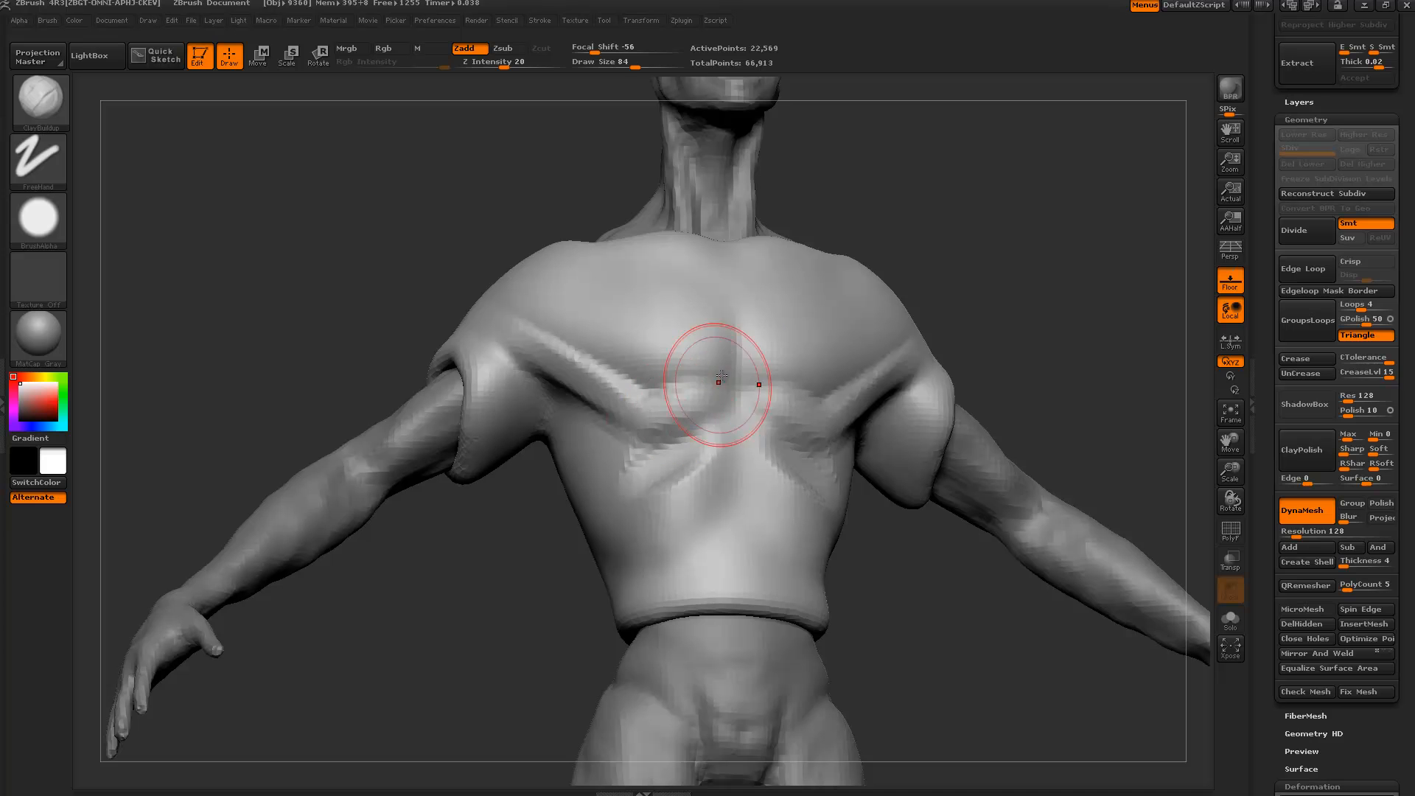
mouse_move(720, 326)
mouse_down()
mouse_move(704, 379)
mouse_move(606, 389)
mouse_up()
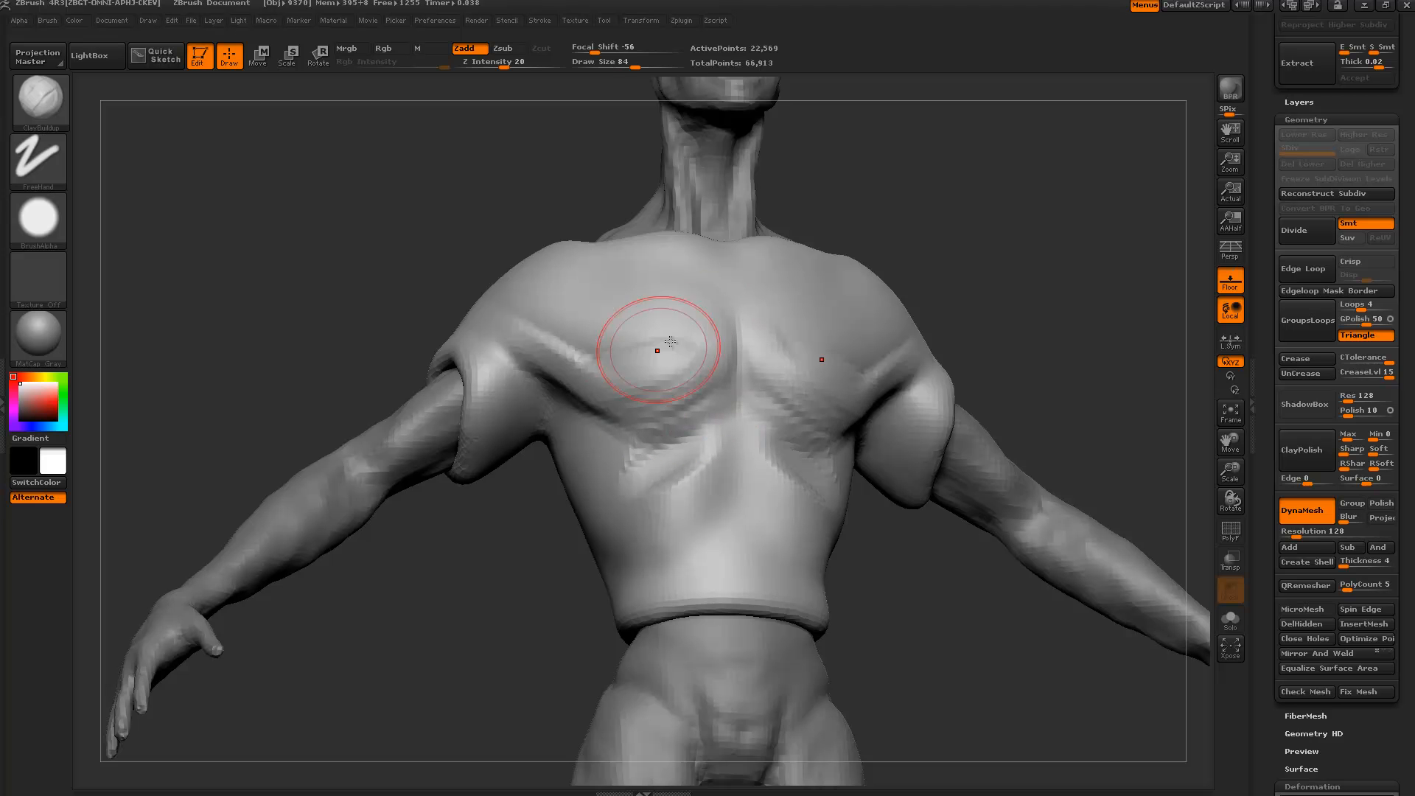
drag(657, 351, 583, 380)
drag(679, 330, 575, 355)
drag(657, 298, 527, 340)
Reshape the lower central chest and smooth the pectoral ridges and area below the sternum.
drag(479, 546, 411, 521)
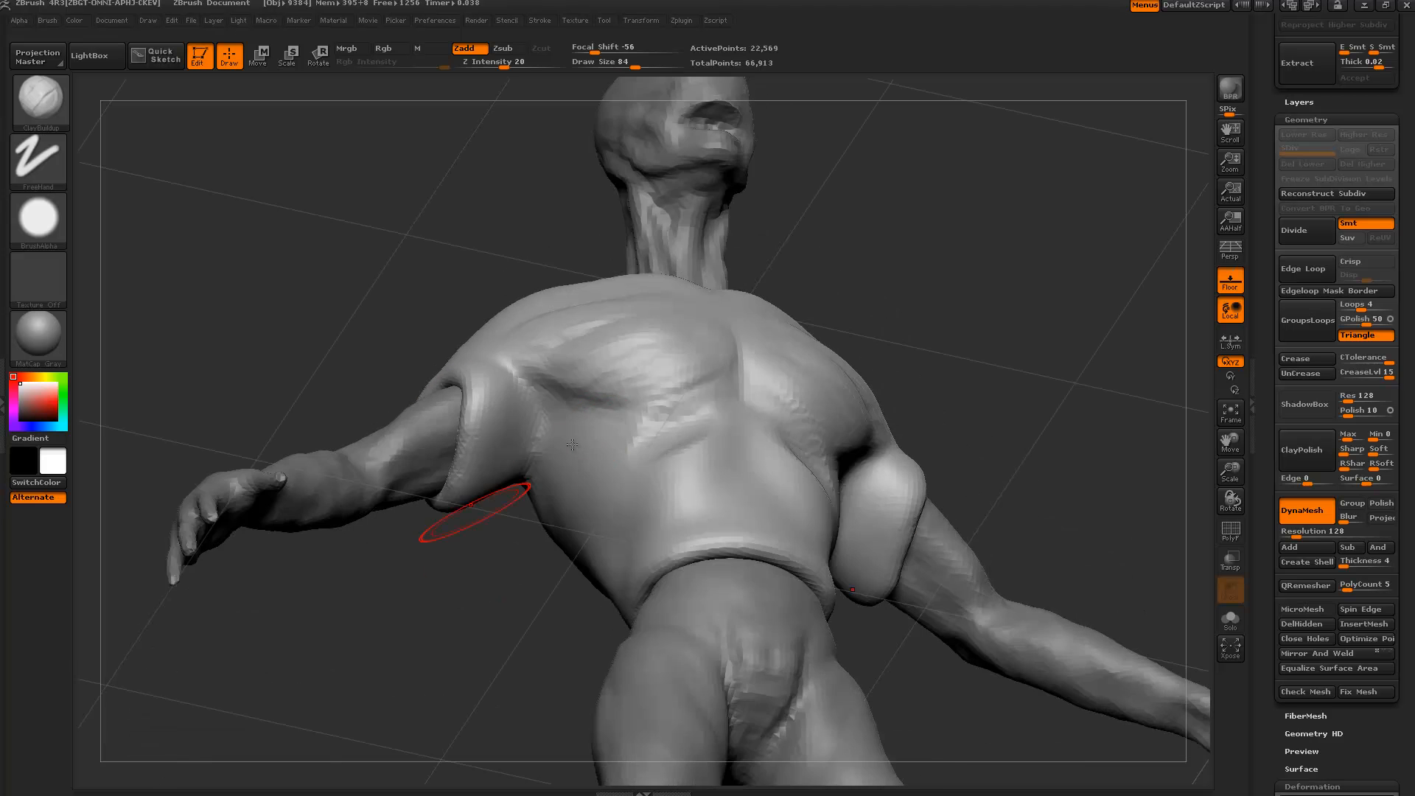
key(bracketleft)
key(bracketleft)
key(bracketleft)
key(bracketright)
key(bracketright)
drag(501, 557, 376, 590)
mouse_move(619, 527)
alt+mouse_down()
mouse_move(671, 502)
mouse_move(645, 537)
mouse_move(626, 520)
mouse_move(660, 546)
alt+mouse_up()
drag(463, 559, 556, 542)
drag(505, 407, 487, 358)
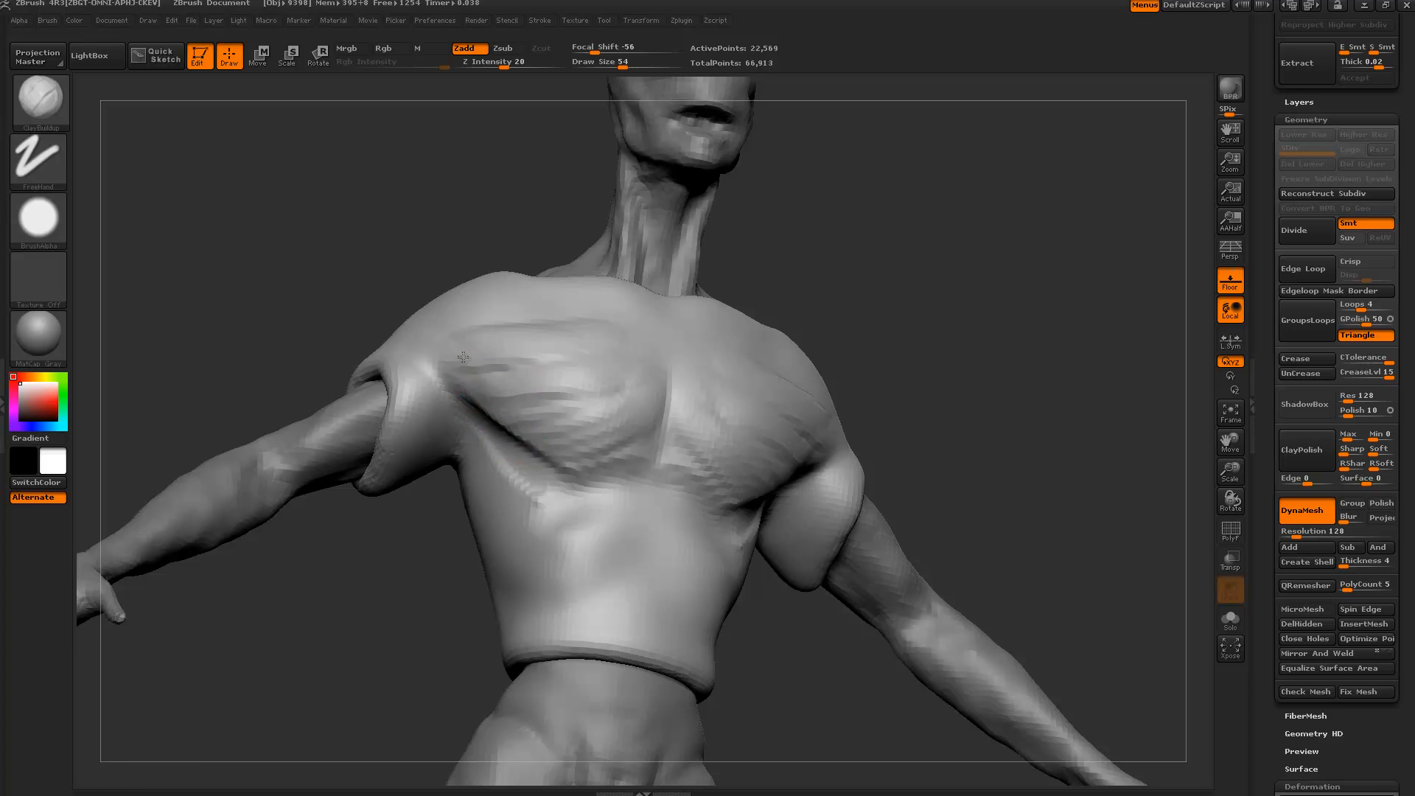
drag(383, 254, 450, 313)
mouse_move(573, 371)
shift+mouse_down()
mouse_move(494, 369)
mouse_move(582, 395)
shift+mouse_up()
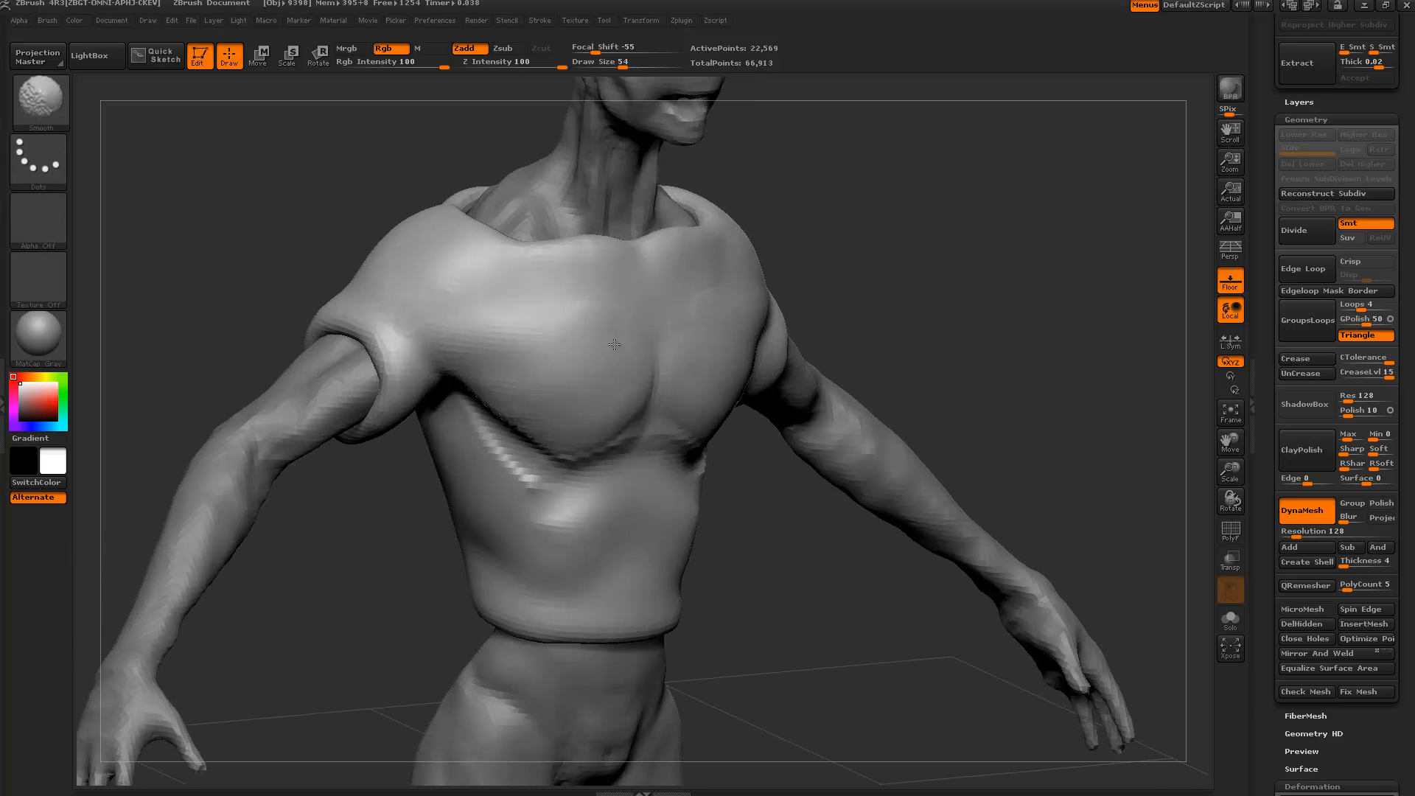
mouse_move(767, 509)
mouse_down()
mouse_move(682, 468)
mouse_move(623, 474)
mouse_move(663, 462)
mouse_move(631, 469)
mouse_move(656, 486)
mouse_move(627, 494)
mouse_move(643, 475)
mouse_up()
key(bracketleft)
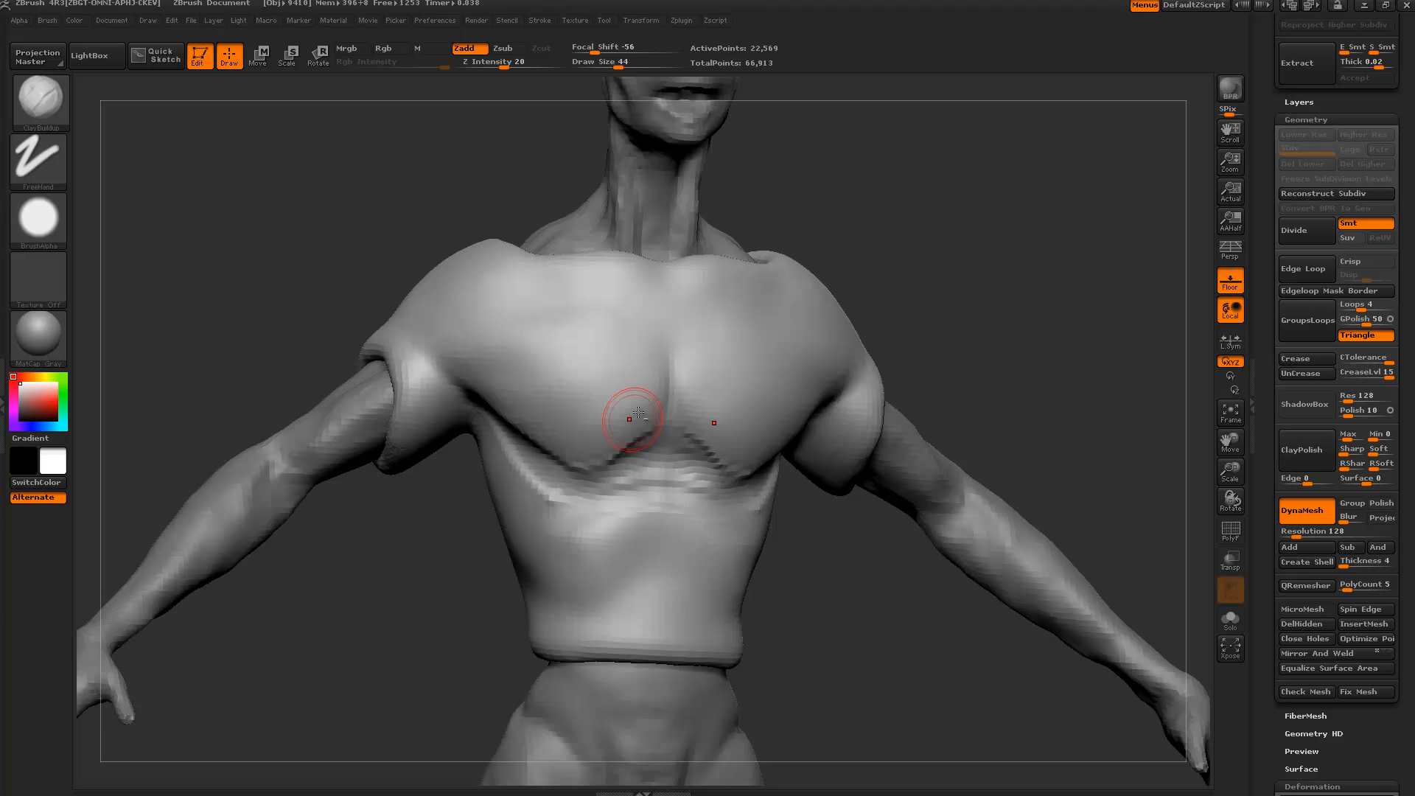
Carve mirrored sternum grooves, a collarbone notch and shoulder grooves, then smooth the shoulders.
alt+drag(658, 414, 655, 283)
drag(458, 187, 483, 197)
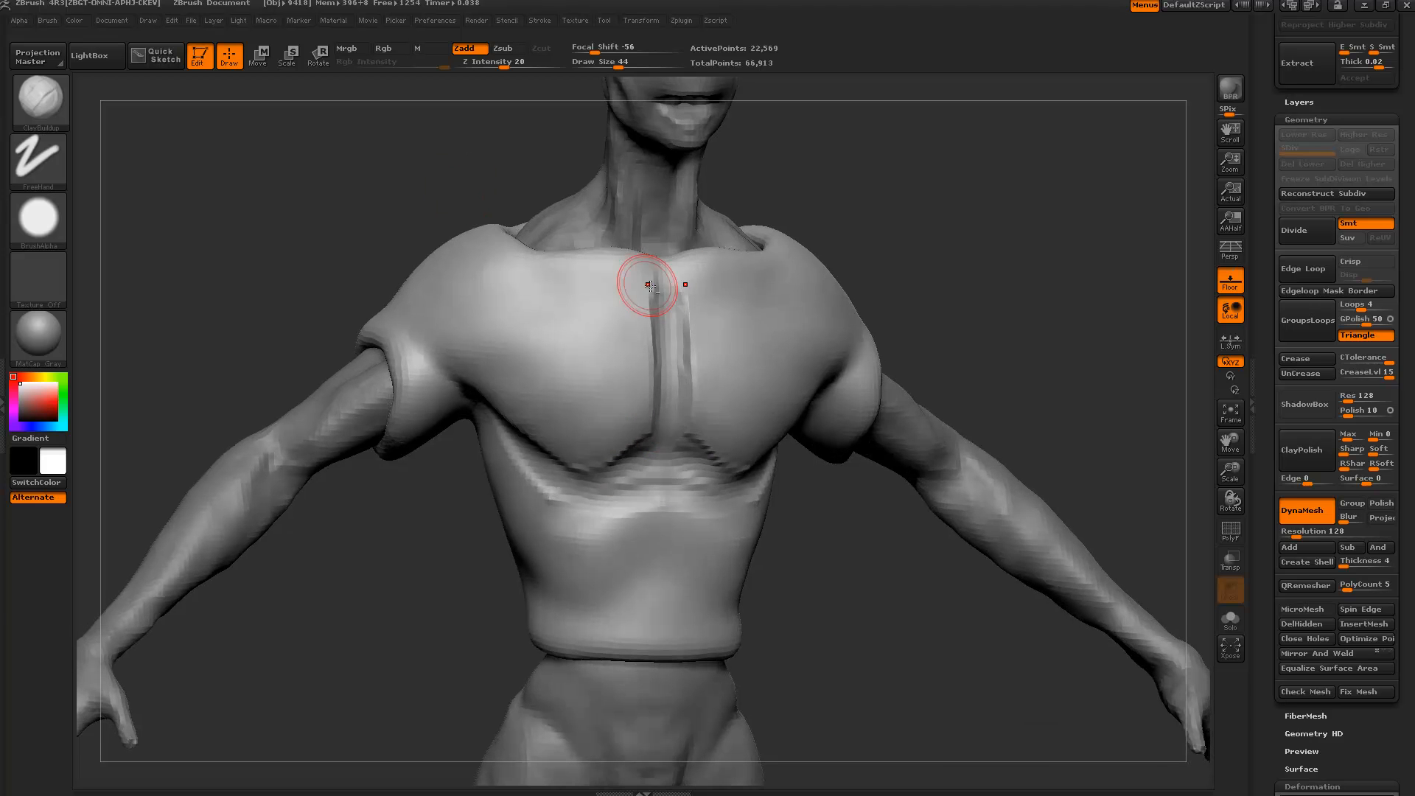
mouse_move(652, 287)
alt+mouse_down()
mouse_move(668, 300)
mouse_move(662, 260)
mouse_move(643, 274)
alt+mouse_up()
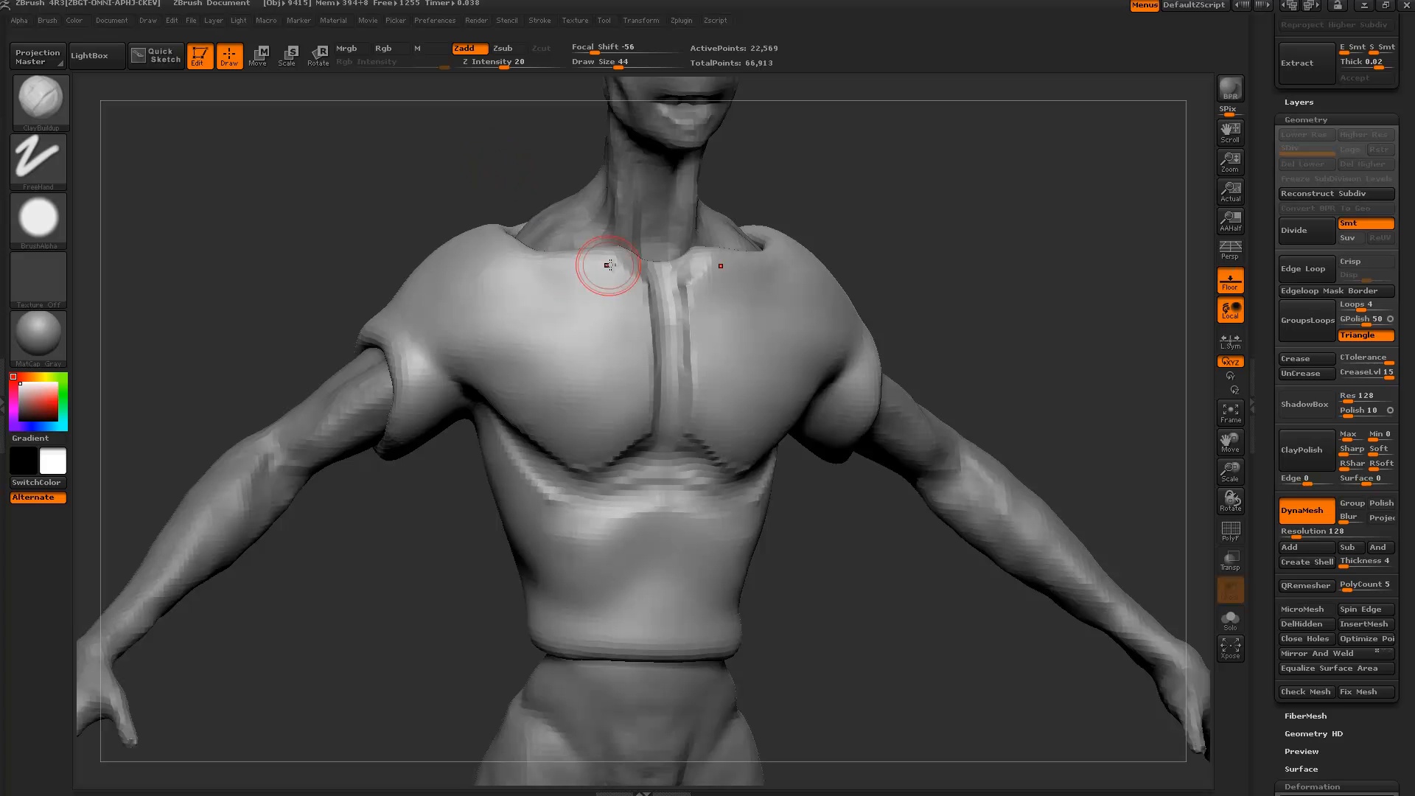
mouse_move(445, 389)
alt+mouse_down()
mouse_move(415, 321)
mouse_move(428, 313)
alt+mouse_up()
drag(355, 275, 424, 280)
shift+drag(444, 352, 431, 318)
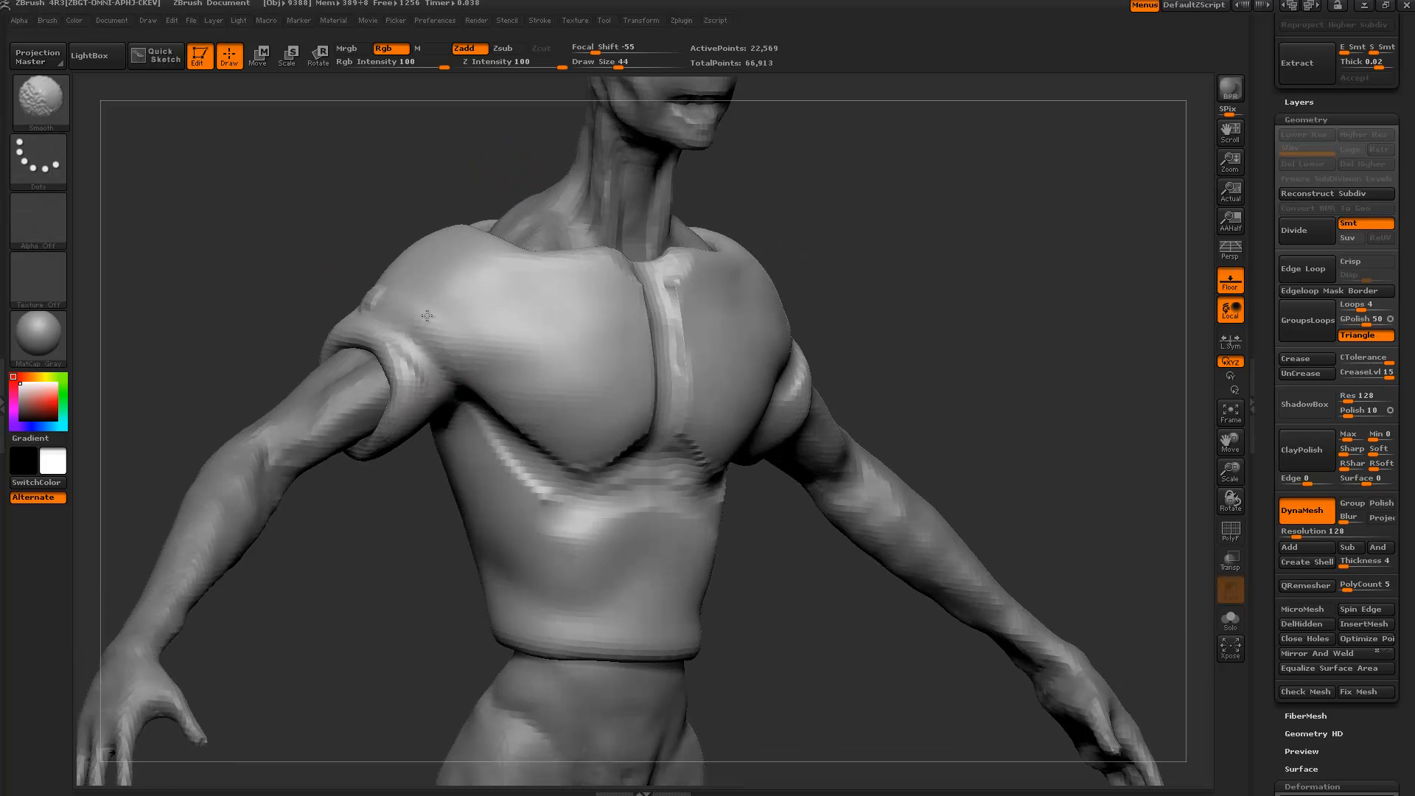
drag(322, 255, 480, 264)
shift+drag(365, 298, 380, 306)
mouse_move(592, 519)
mouse_down()
mouse_move(544, 417)
mouse_move(568, 284)
mouse_up()
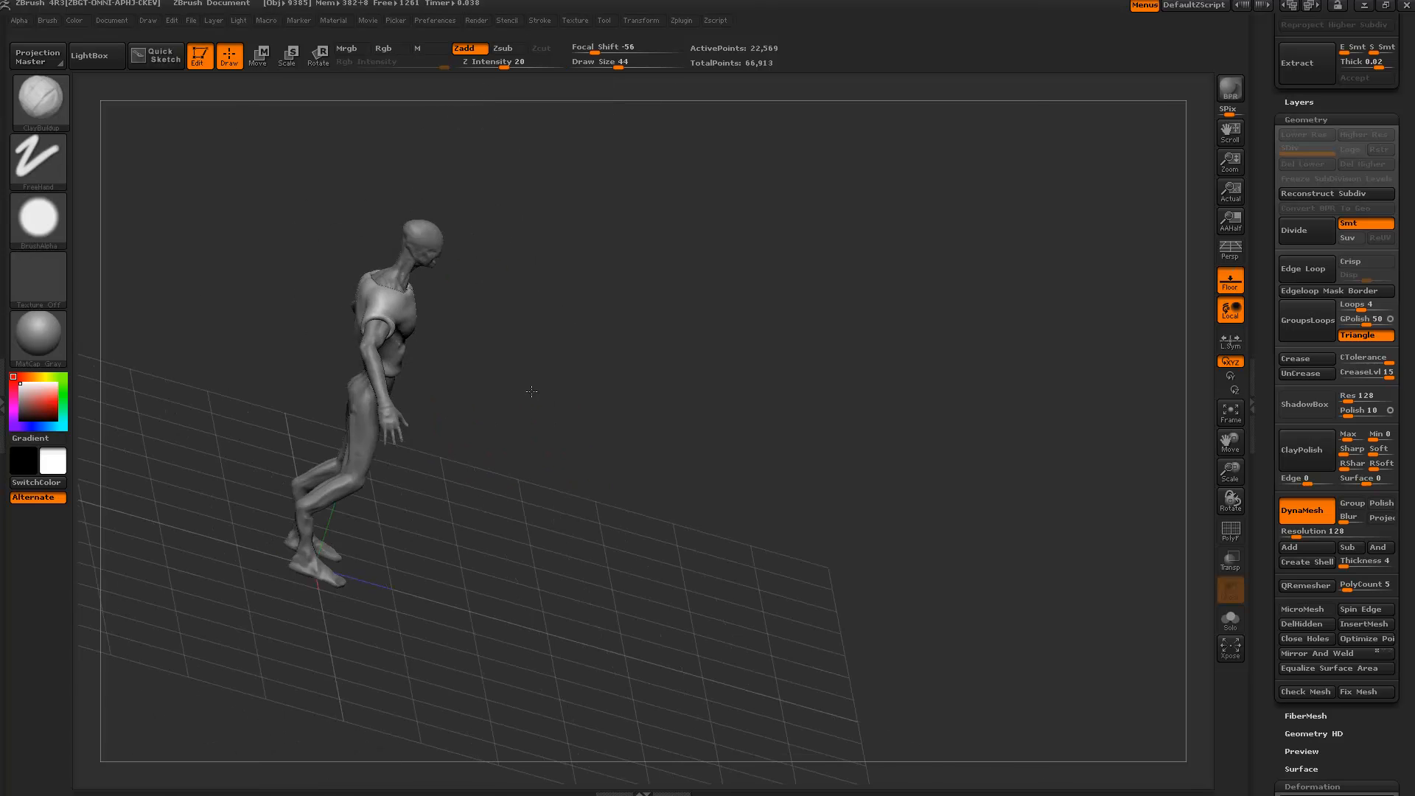
Hide the floor grid and reframe the upper body at a three-quarter view.
drag(634, 317, 502, 302)
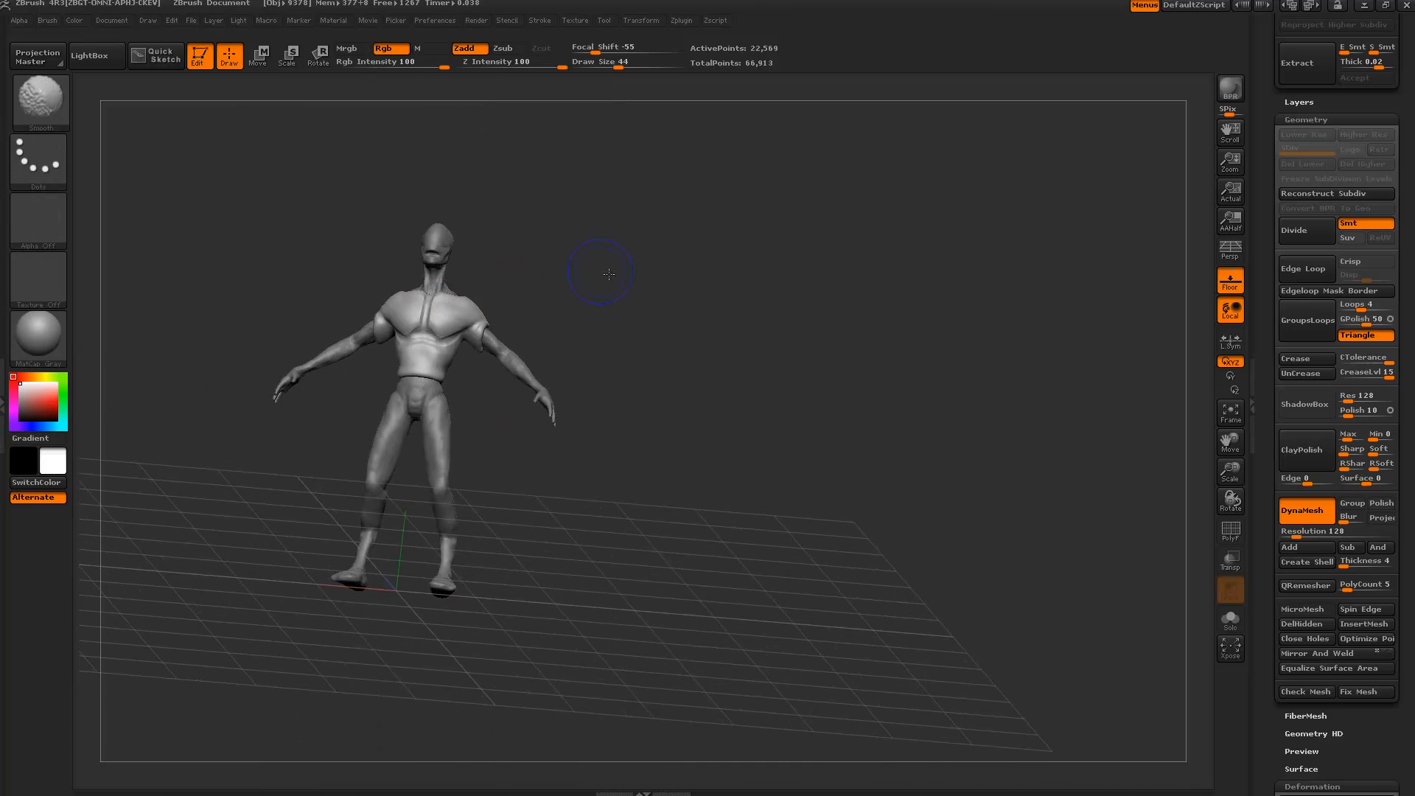
shift+drag(609, 272, 688, 391)
alt+drag(740, 293, 918, 590)
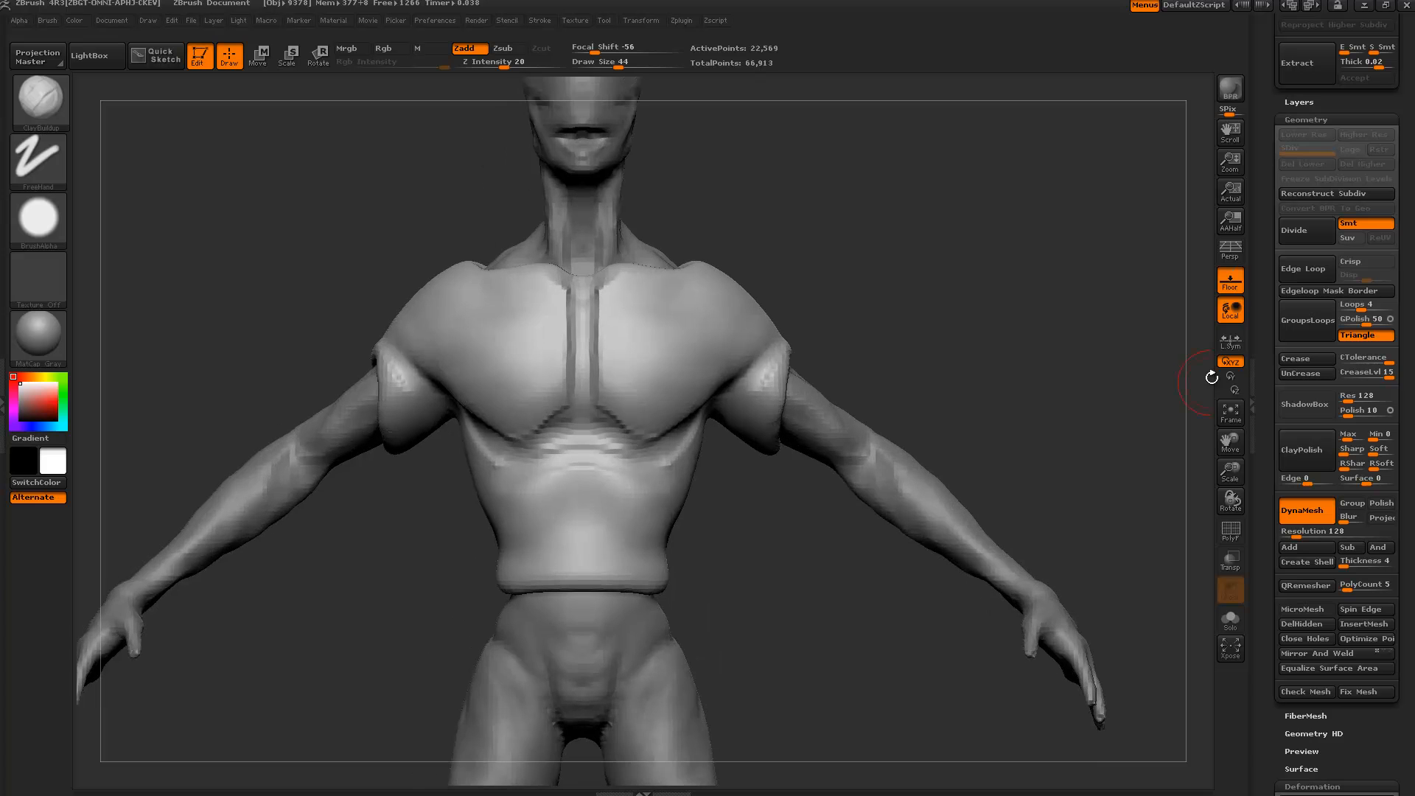
click(1229, 286)
alt+drag(1110, 326, 941, 267)
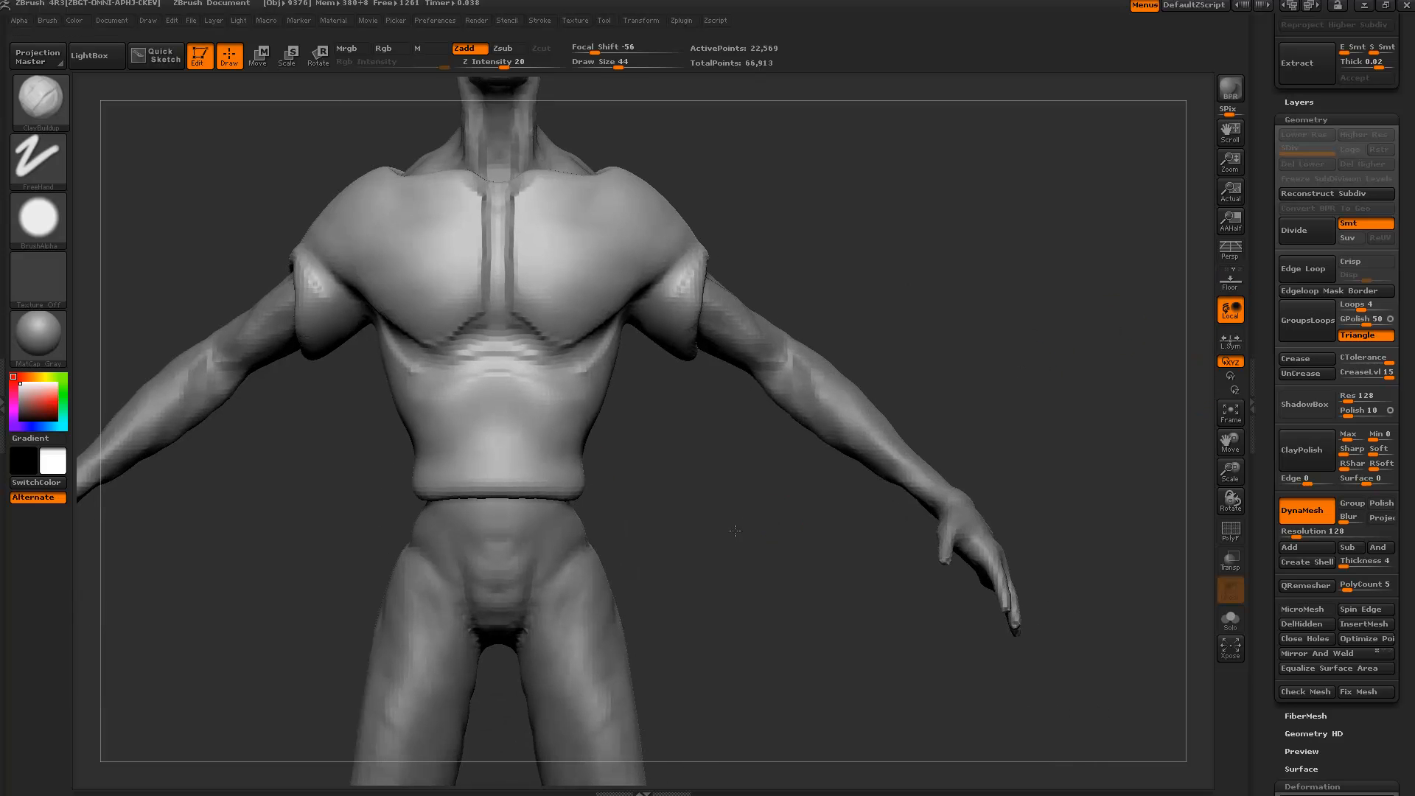
drag(733, 532, 649, 540)
Solo the shirt, inspect its neck opening, turn off DynaMesh and invoke SubTool Delete.
click(1228, 617)
drag(826, 393, 578, 411)
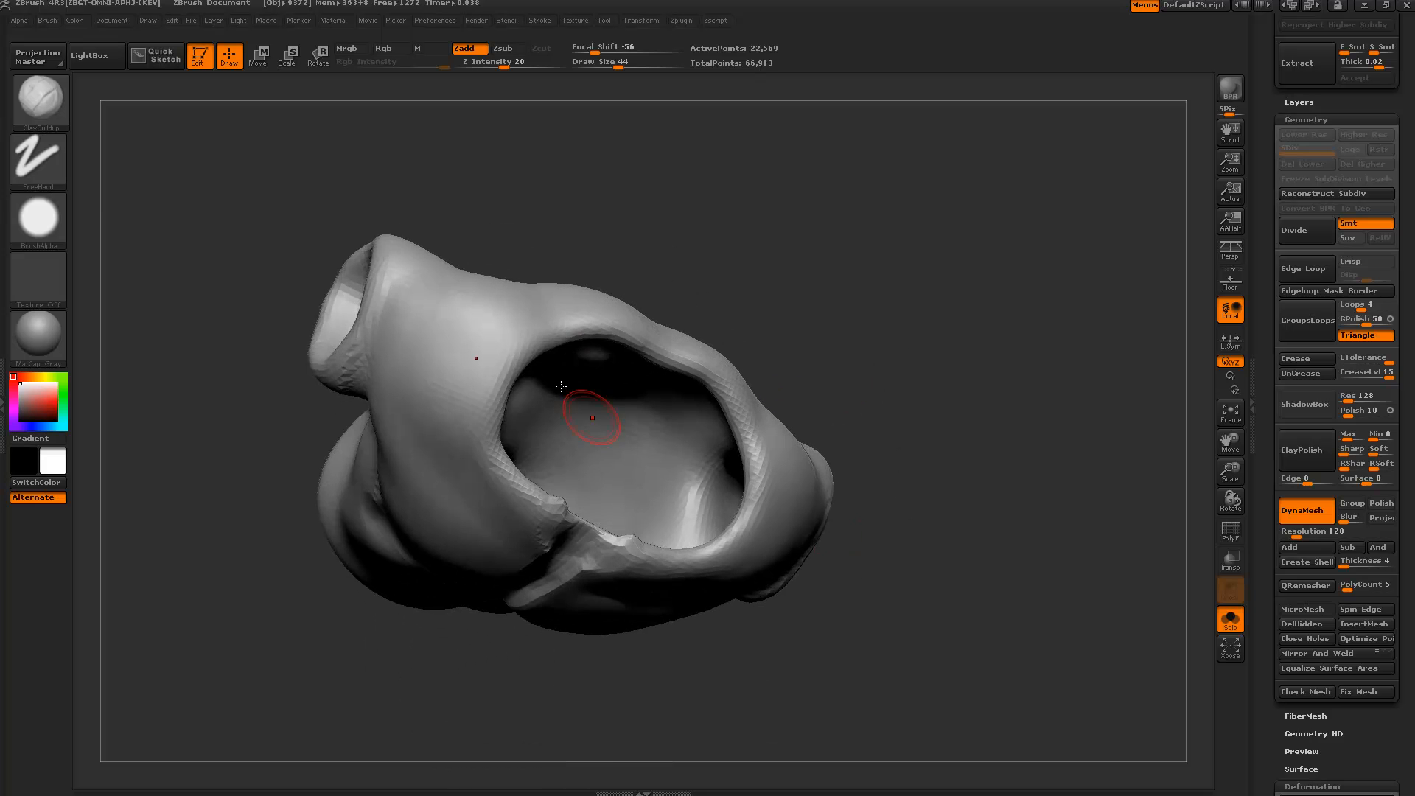
drag(827, 258, 544, 338)
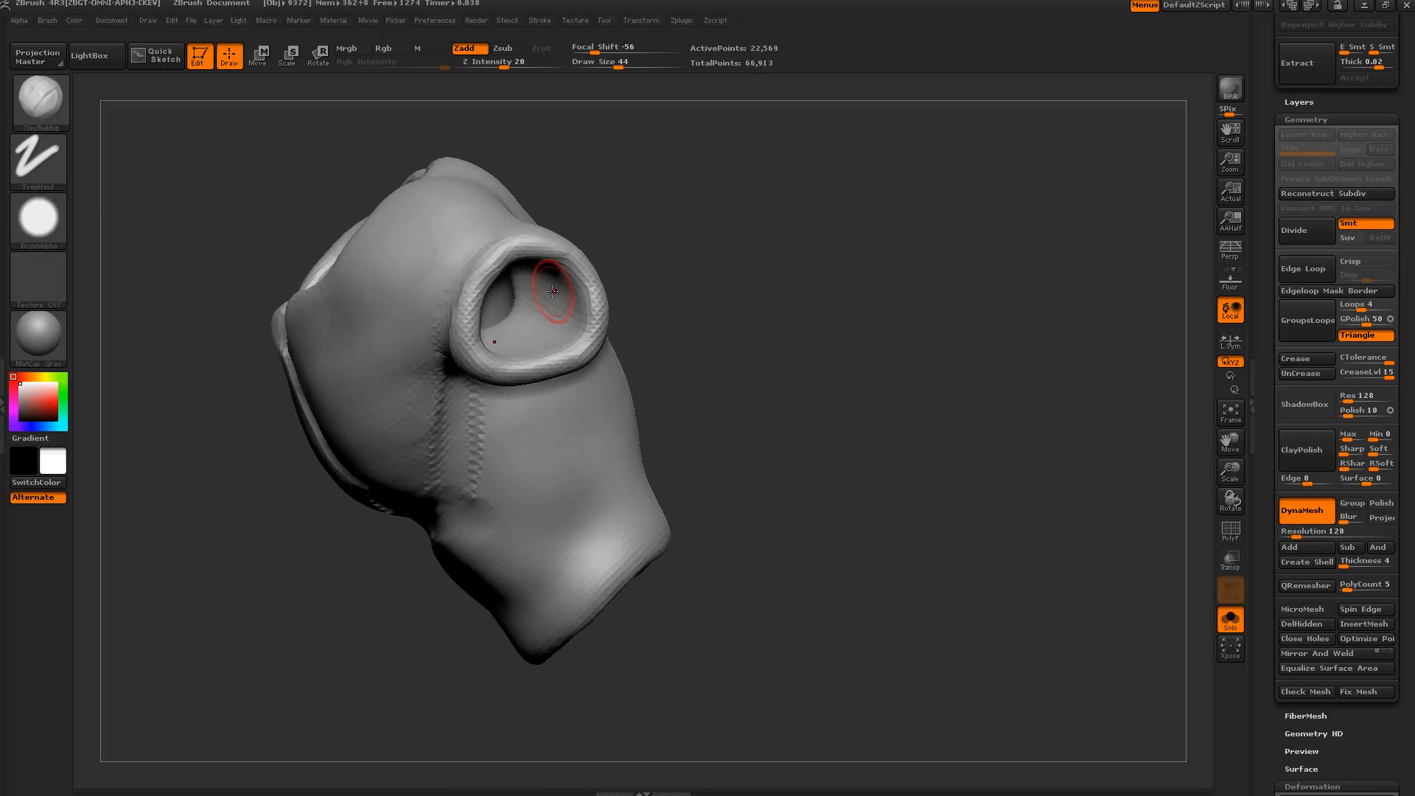
drag(780, 336, 848, 390)
drag(820, 184, 837, 96)
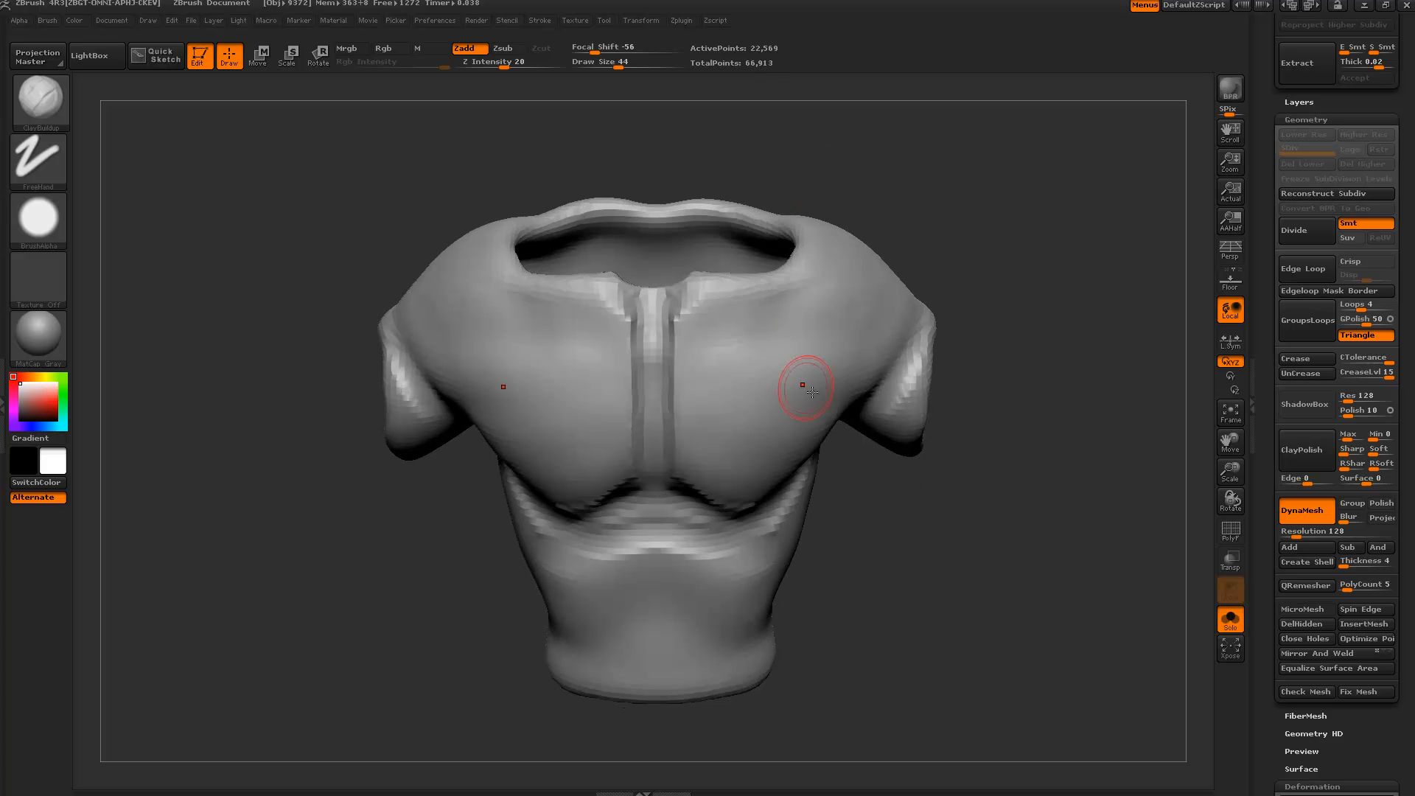
click(1304, 514)
drag(1267, 493, 1413, 643)
Confirm deleting the Extract3 shirt subtool and view the whole alien.
click(1367, 586)
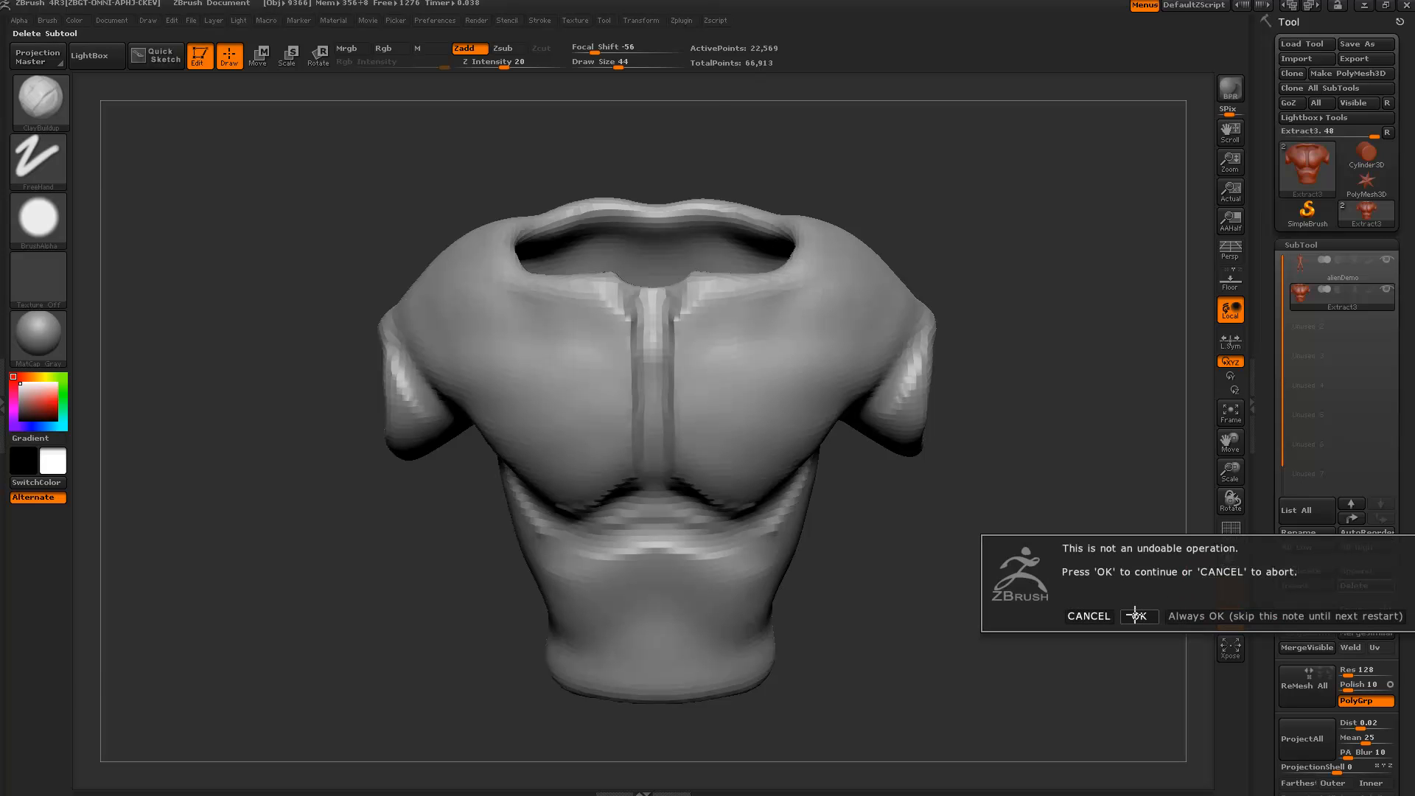
click(1135, 614)
alt+drag(913, 535, 752, 443)
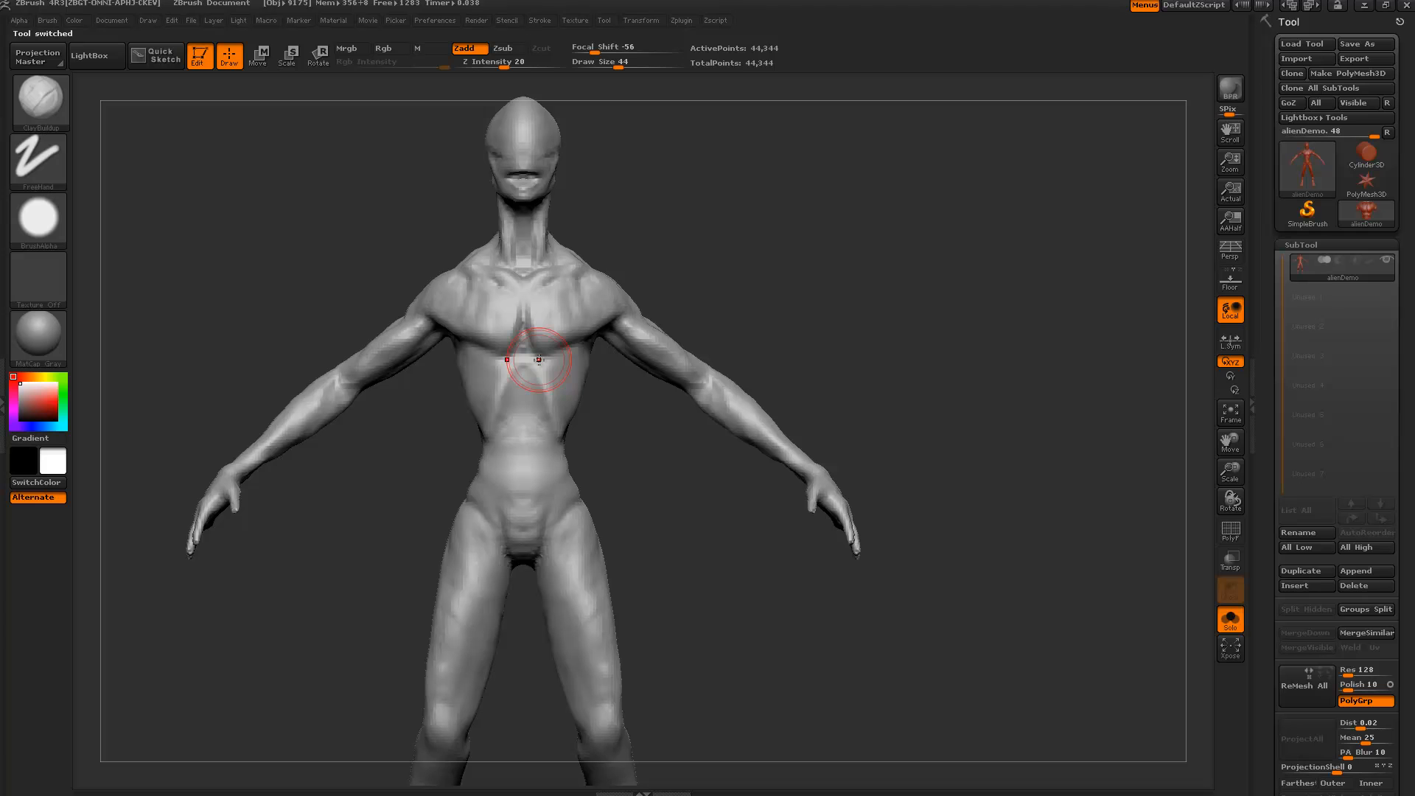
drag(539, 359, 560, 361)
Duplicate alienDemo into alienDemo1, reselect alienDemo, and show all subtools.
key(ctrl+shift)
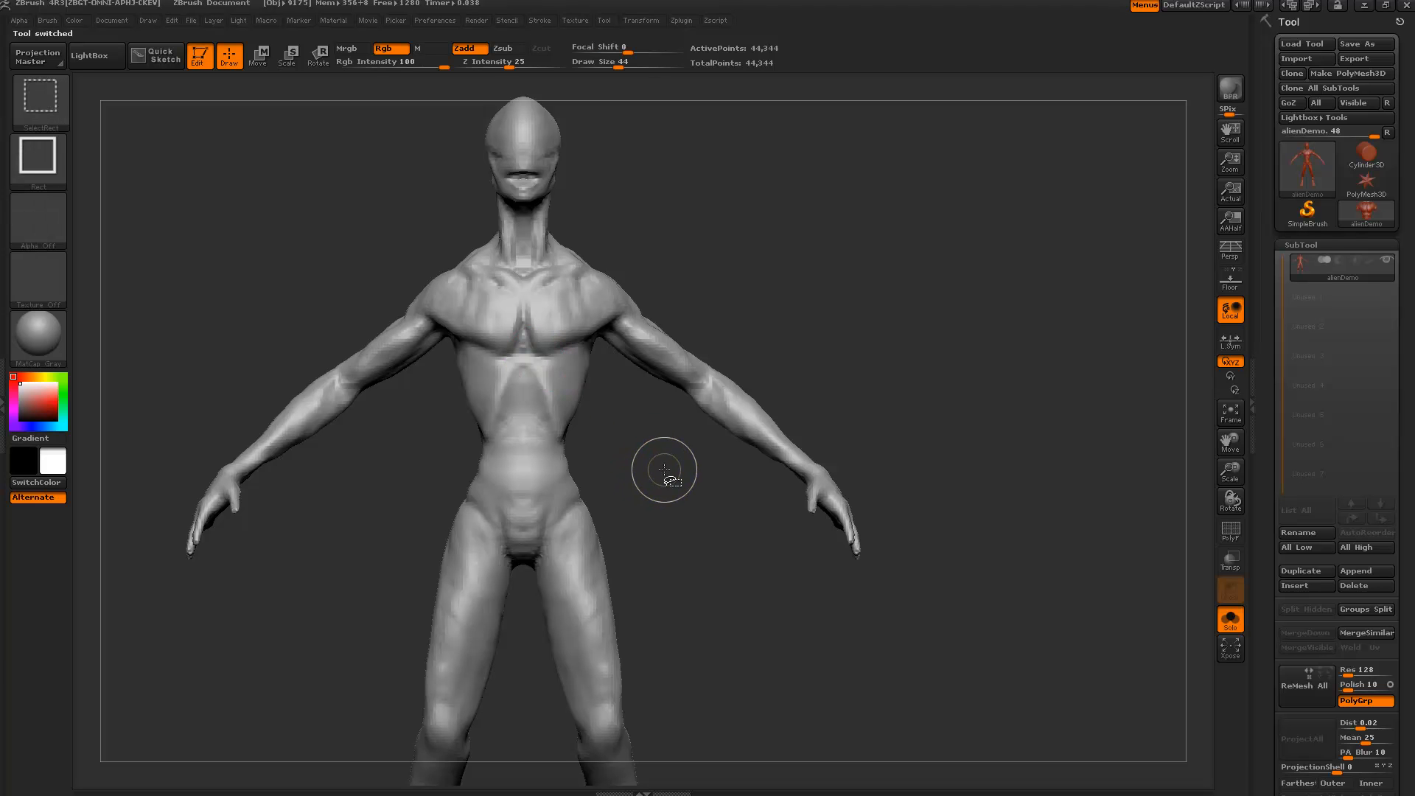
key(ctrl+shift+d)
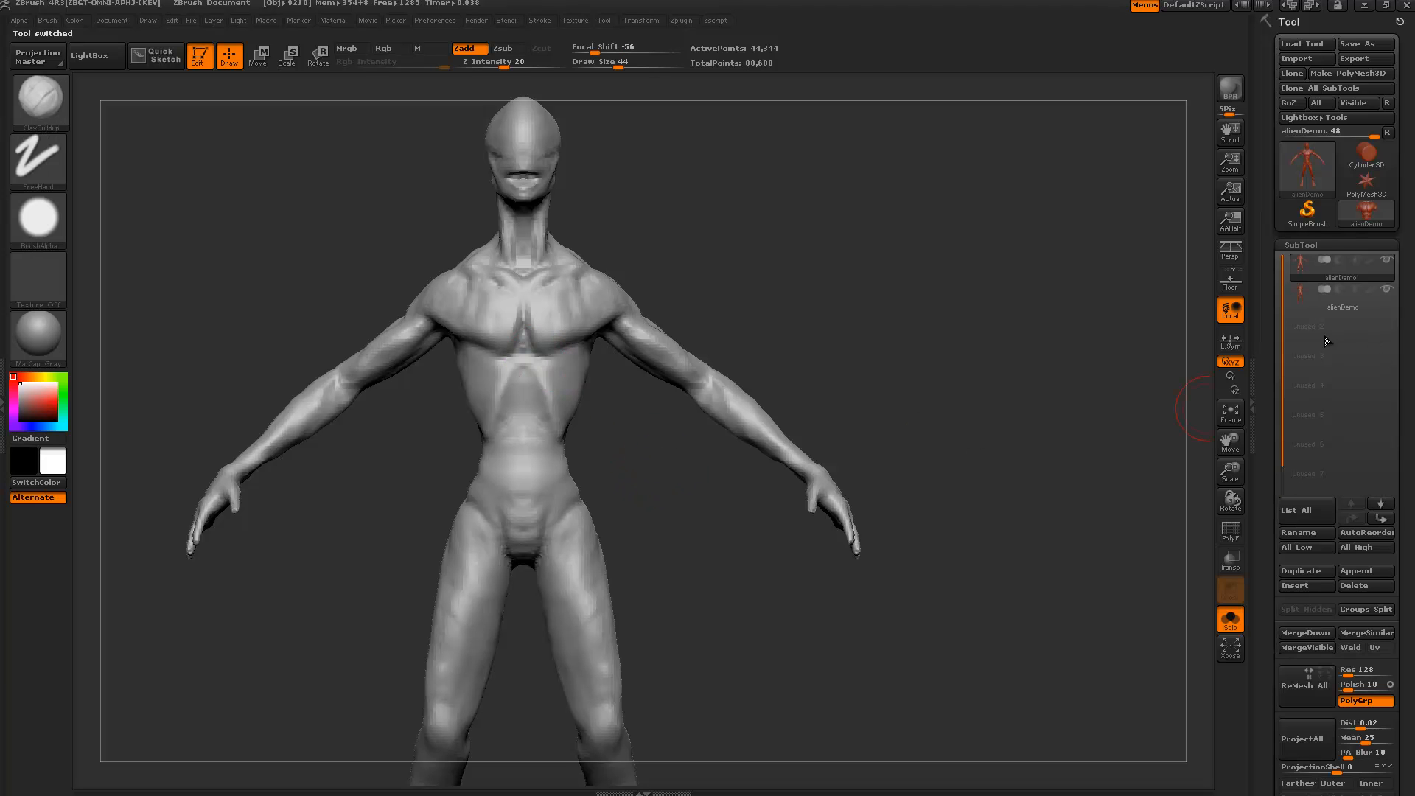
click(1299, 295)
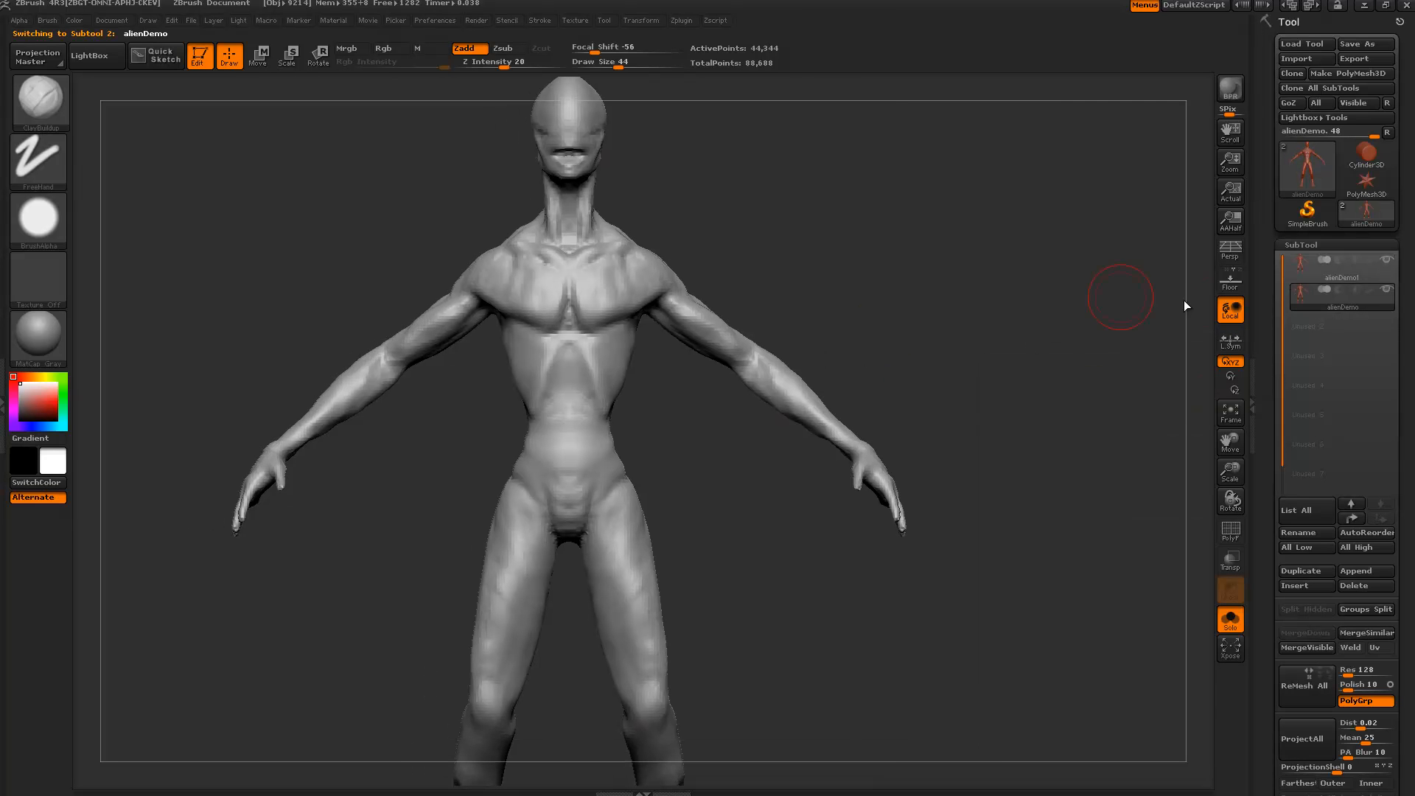
click(1240, 620)
mouse_move(1032, 323)
alt+mouse_down()
mouse_move(984, 247)
mouse_move(936, 335)
alt+mouse_up()
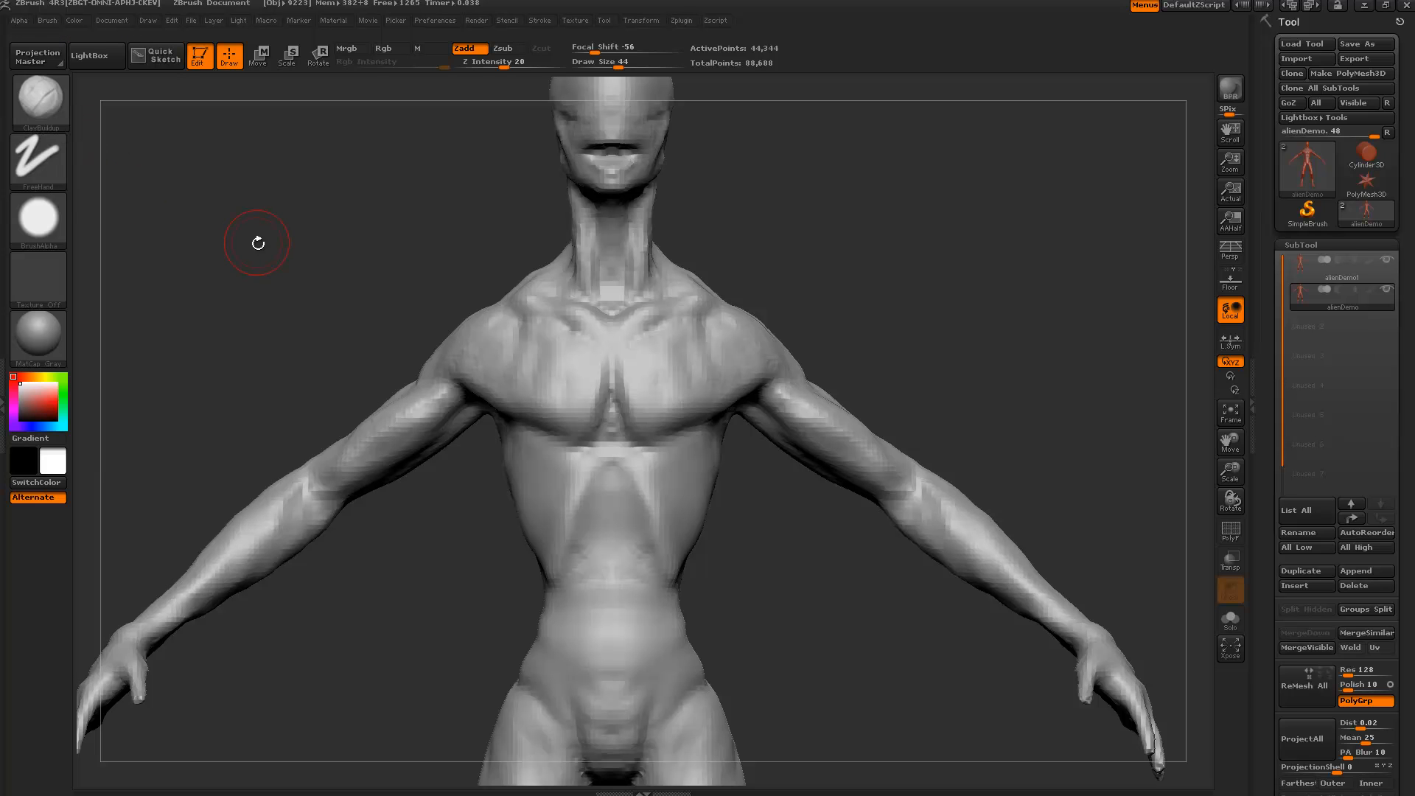
Switch the selection brush to SelectLasso and zoom out to the full front-on figure.
key(ctrl+shift)
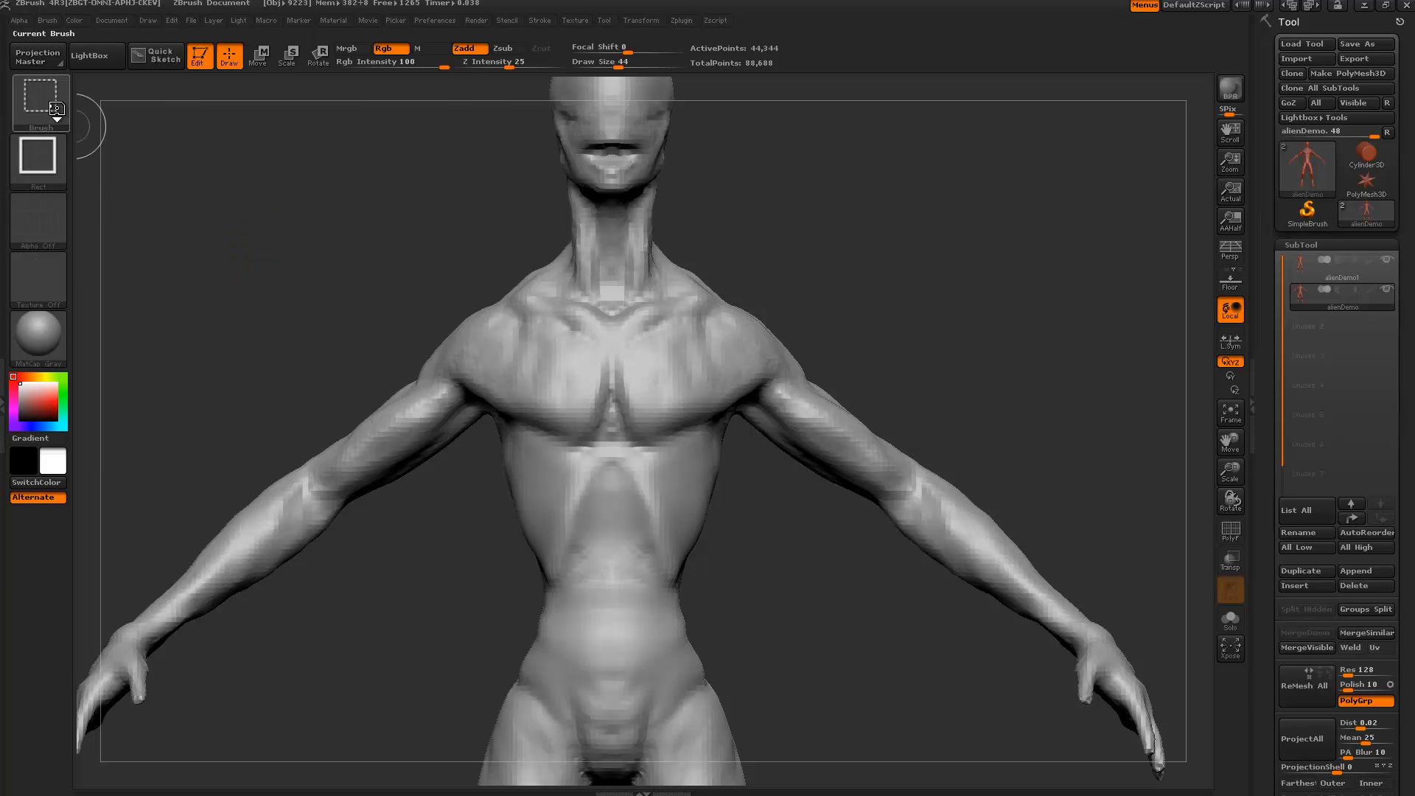
mouse_move(56, 109)
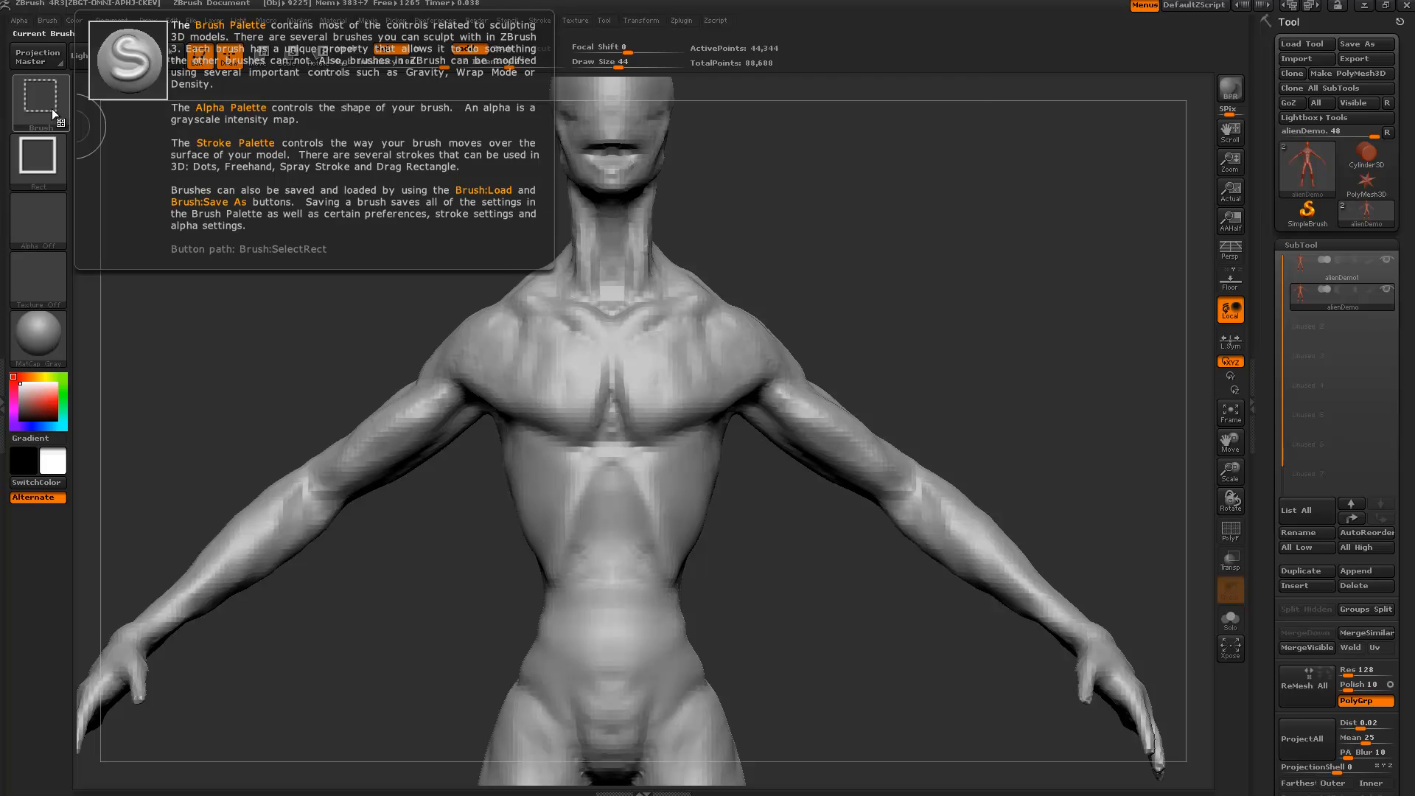
click(52, 108)
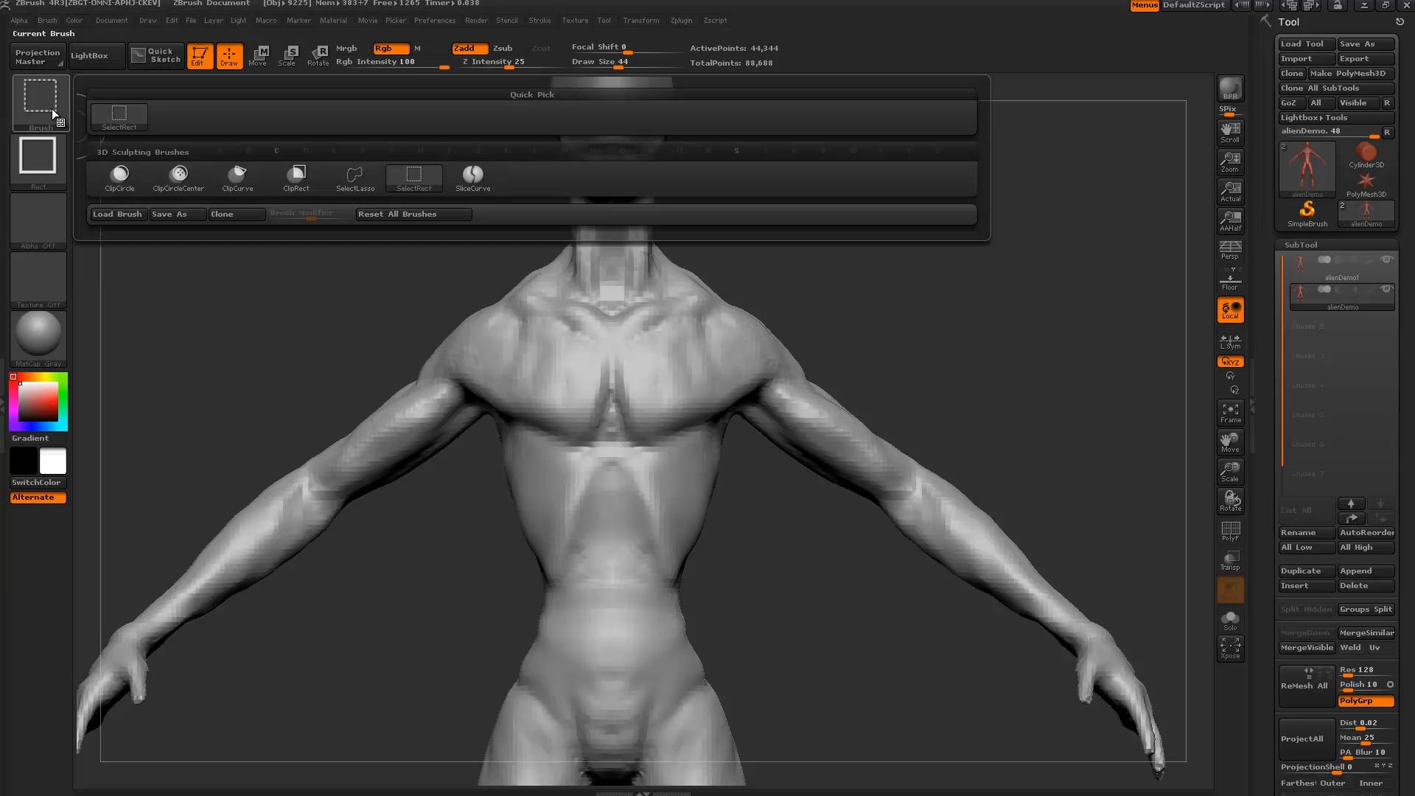
click(364, 181)
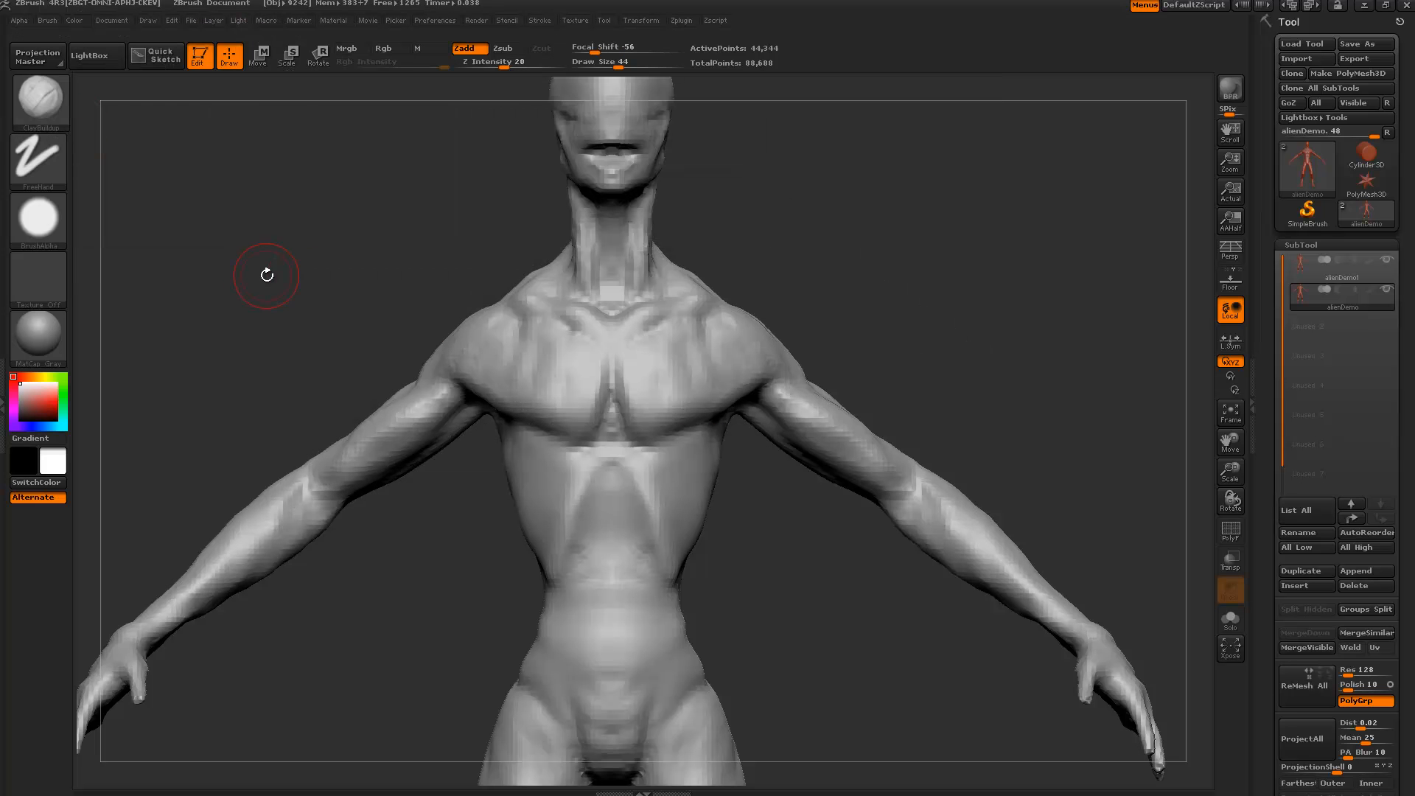
click(34, 104)
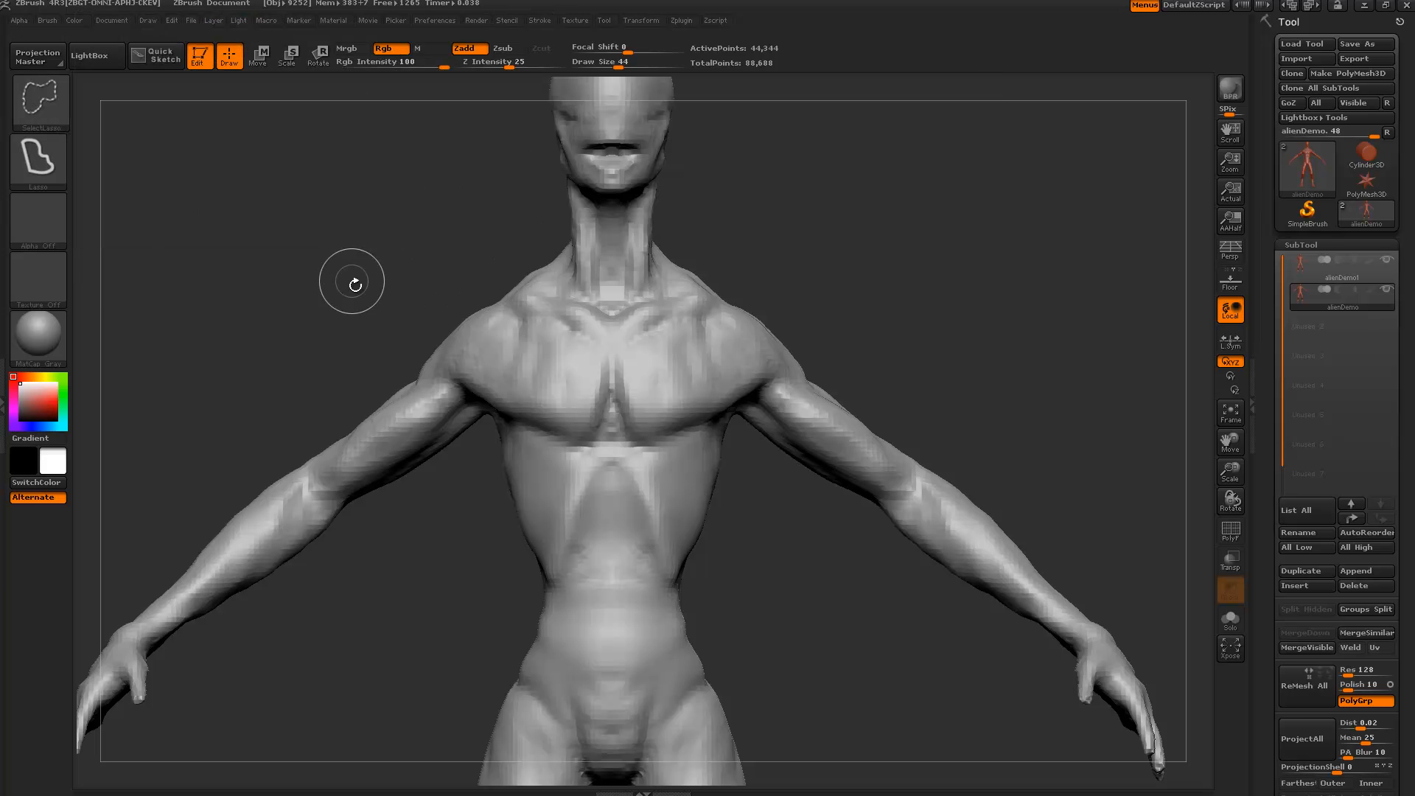
key(ctrl+shift)
mouse_move(949, 322)
alt+mouse_down()
mouse_move(810, 288)
mouse_move(721, 313)
mouse_move(701, 535)
mouse_move(951, 658)
mouse_move(988, 519)
mouse_move(944, 413)
mouse_move(900, 376)
mouse_move(884, 313)
mouse_move(718, 297)
alt+mouse_up()
key(ctrl+shift)
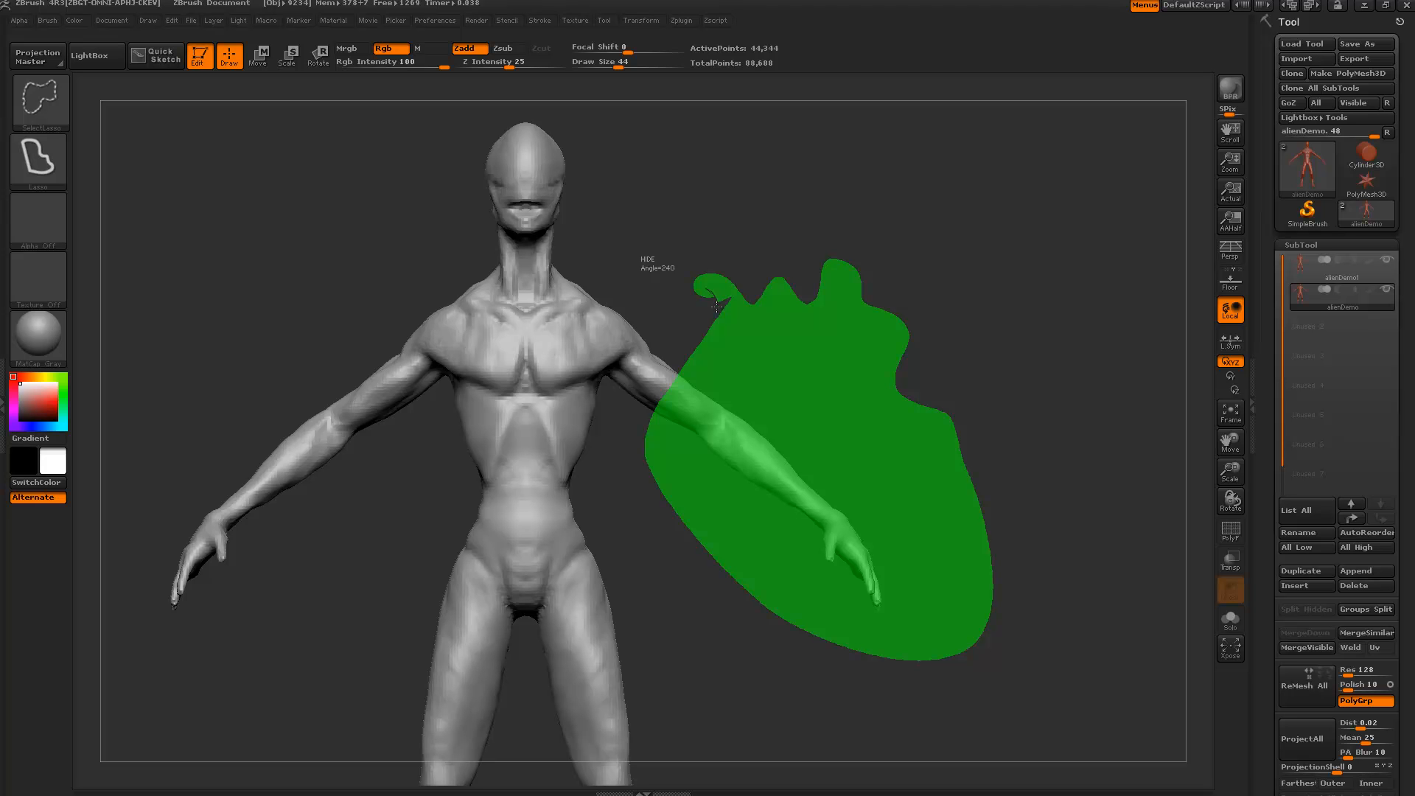
Lasso around the alien's arm and hide it.
ctrl+shift+drag(716, 306, 718, 309)
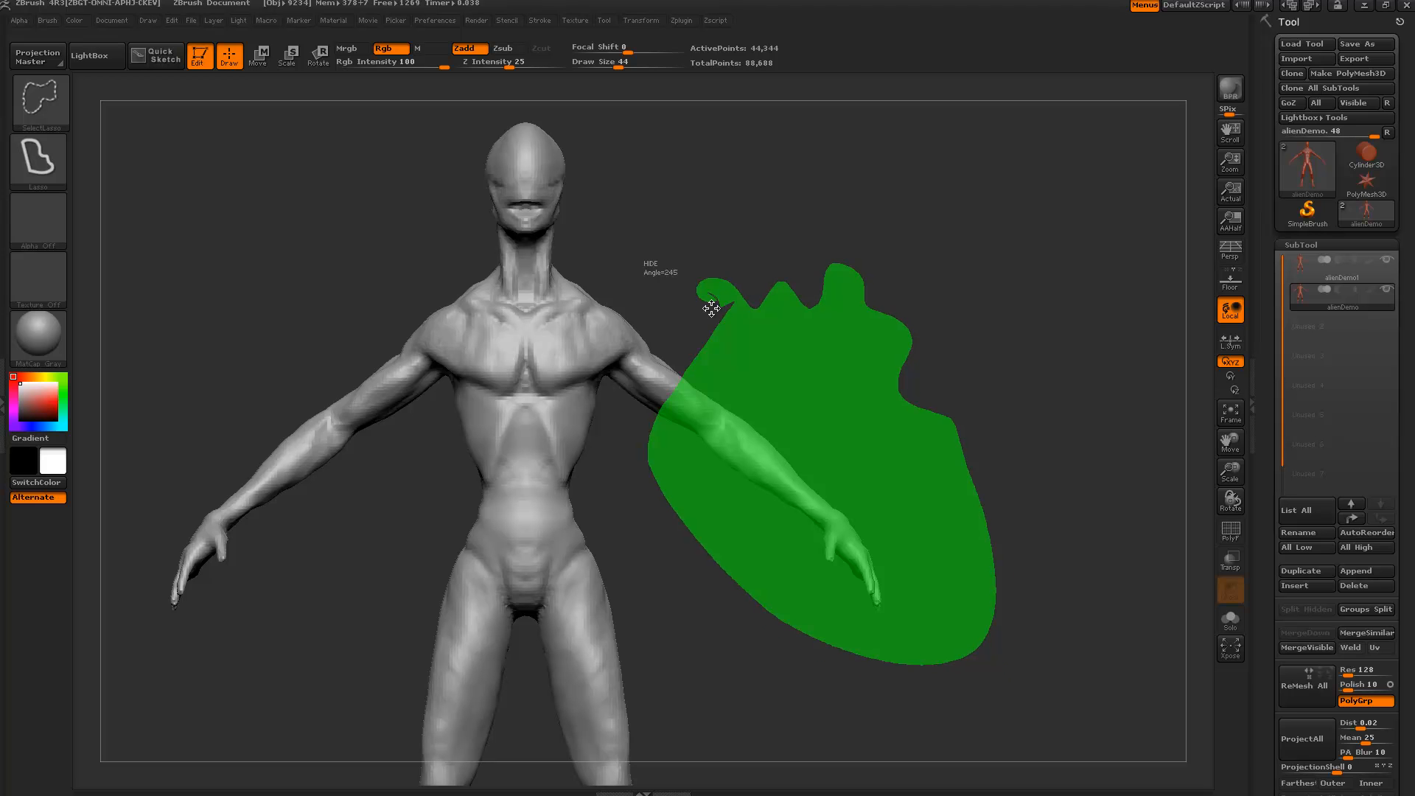
mouse_move(710, 308)
ctrl+shift+mouse_down()
mouse_move(674, 314)
mouse_move(717, 315)
mouse_move(701, 315)
ctrl+shift+mouse_up()
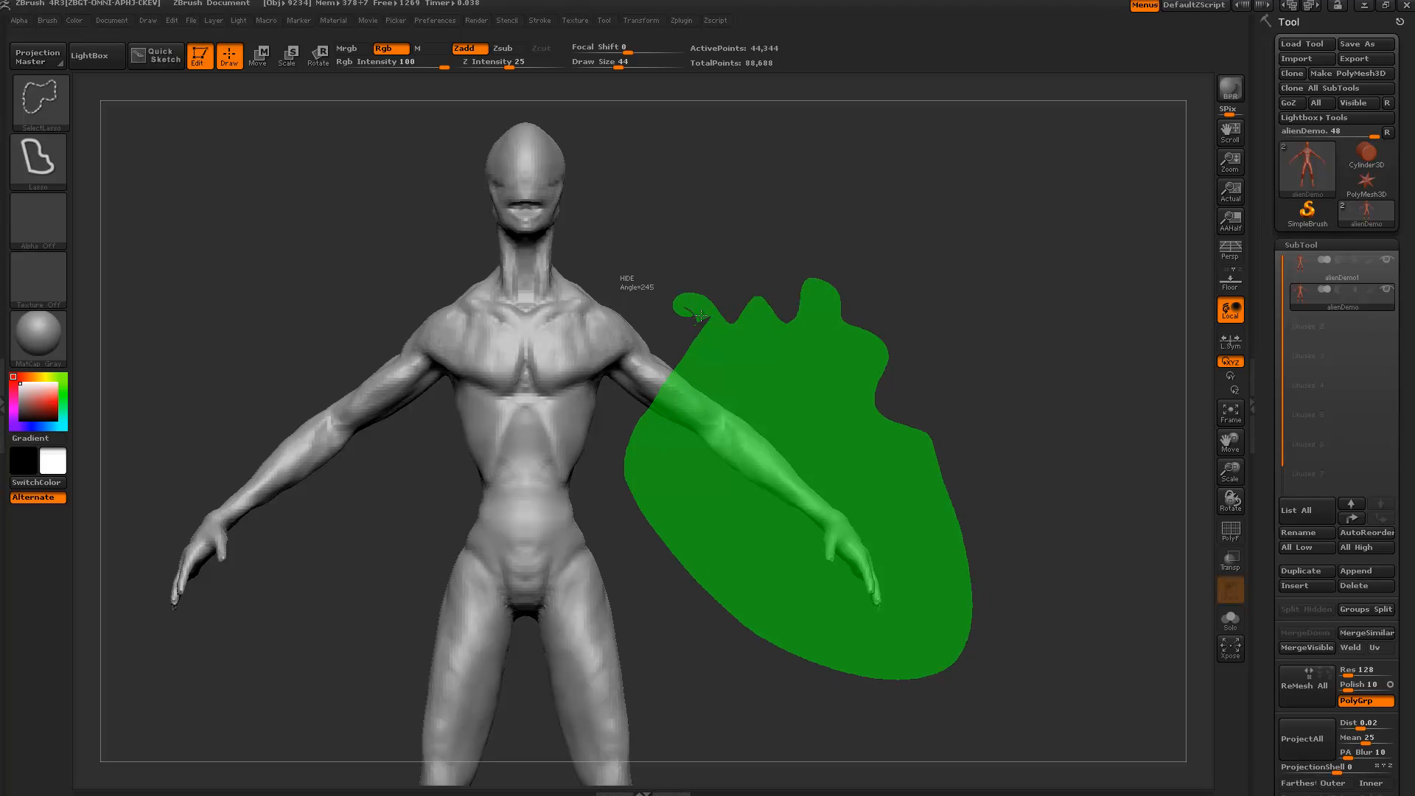
ctrl+alt+shift+drag(701, 316, 700, 316)
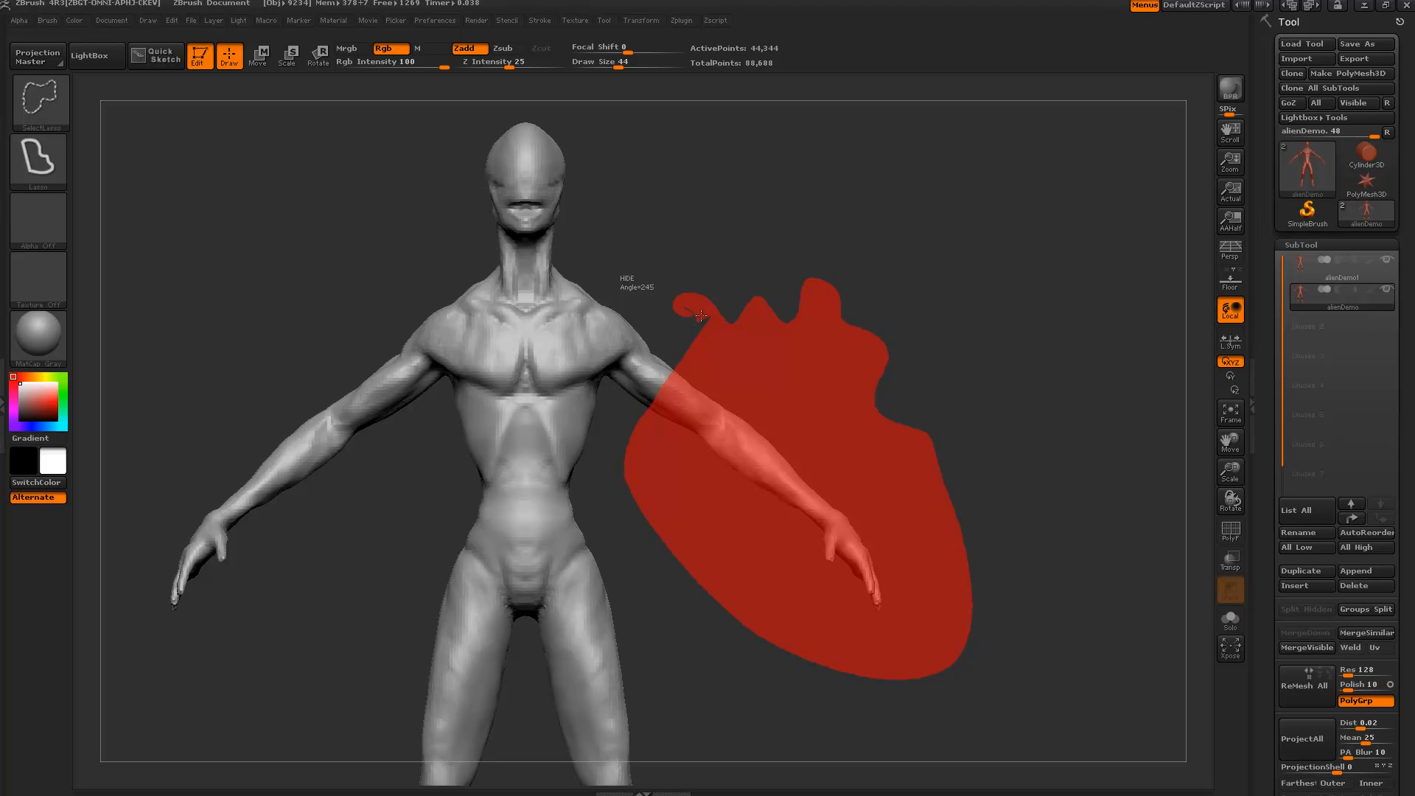
ctrl+alt+shift+drag(700, 315, 701, 316)
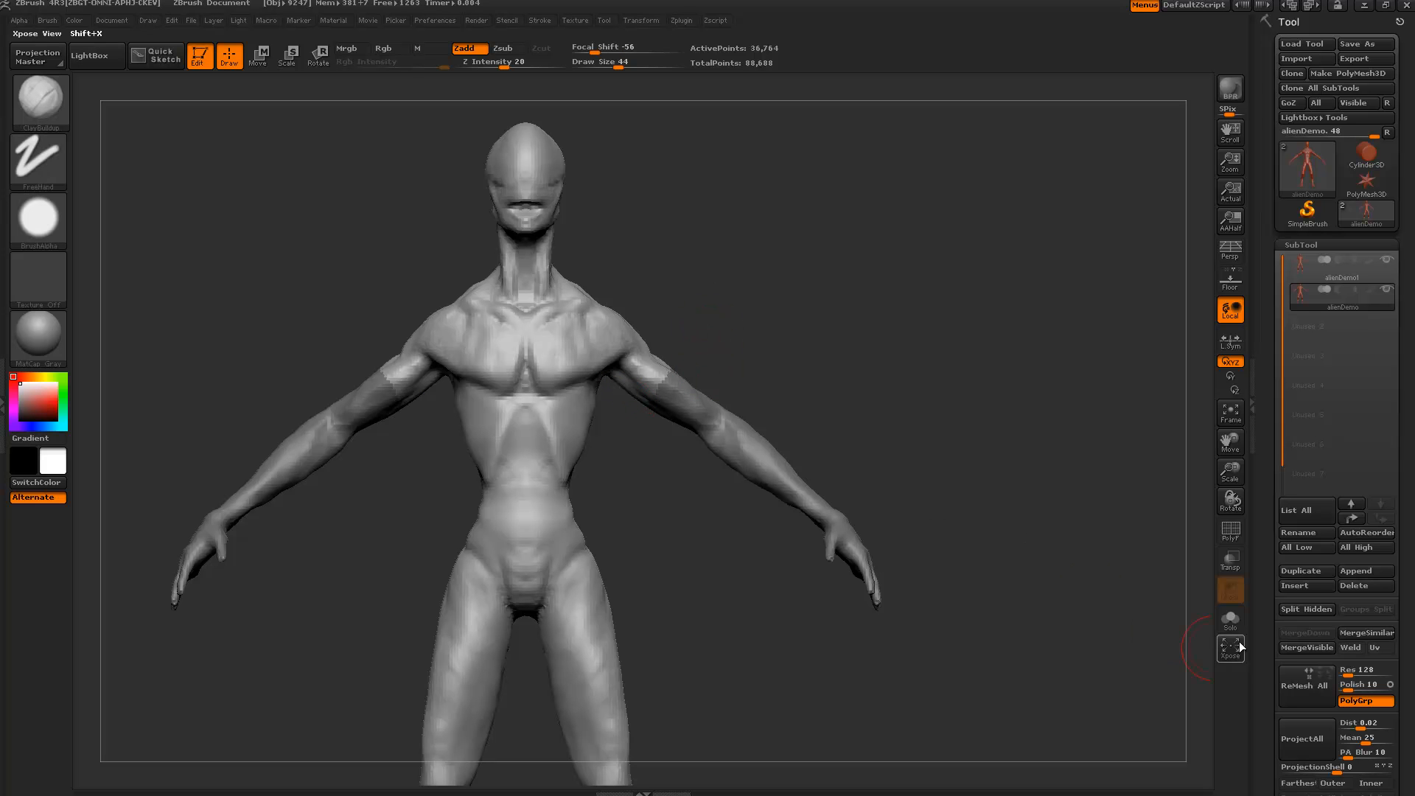
Solo the duplicate, lasso-hide its legs, and frame the remaining torso.
click(1231, 621)
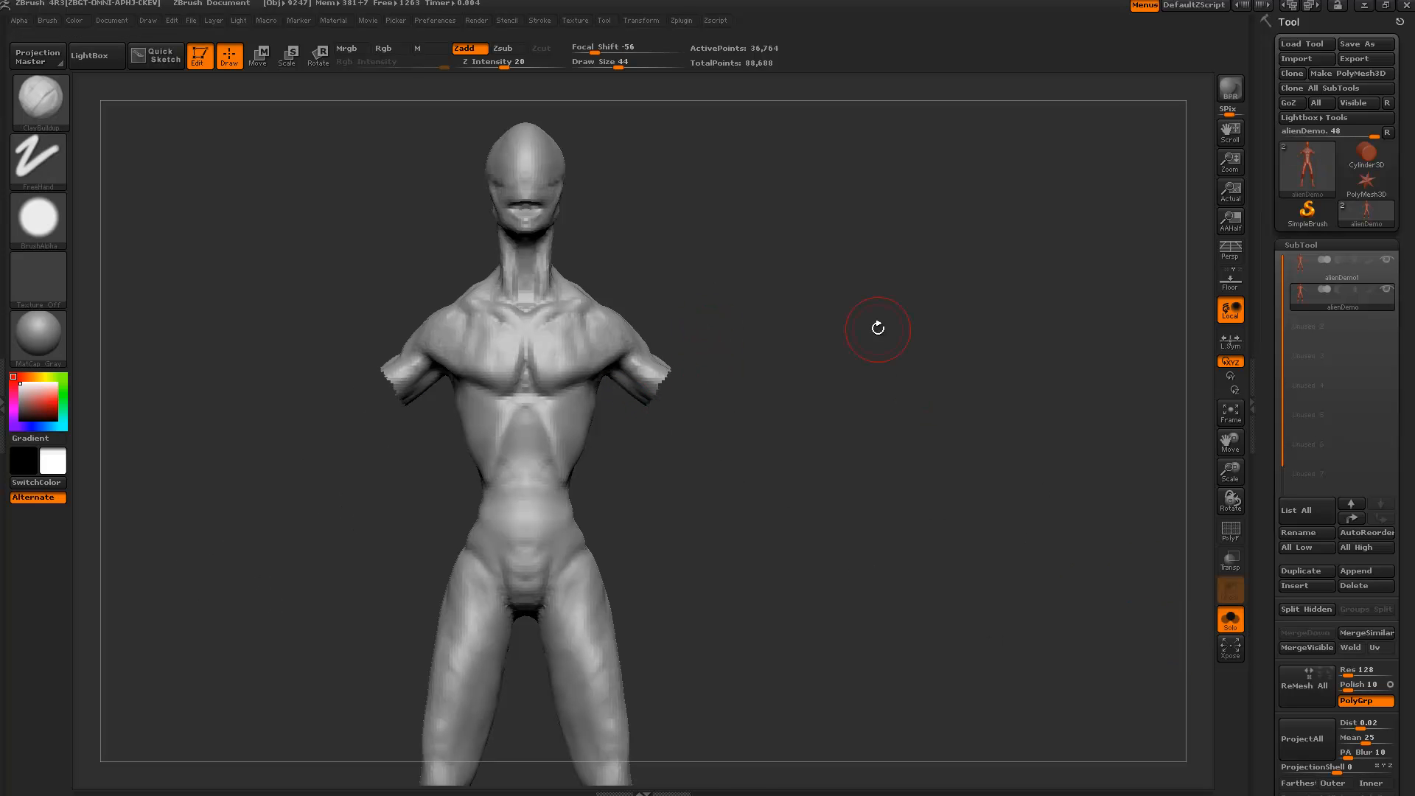
mouse_move(865, 592)
alt+mouse_down()
mouse_move(855, 467)
mouse_move(758, 392)
mouse_move(761, 376)
alt+mouse_up()
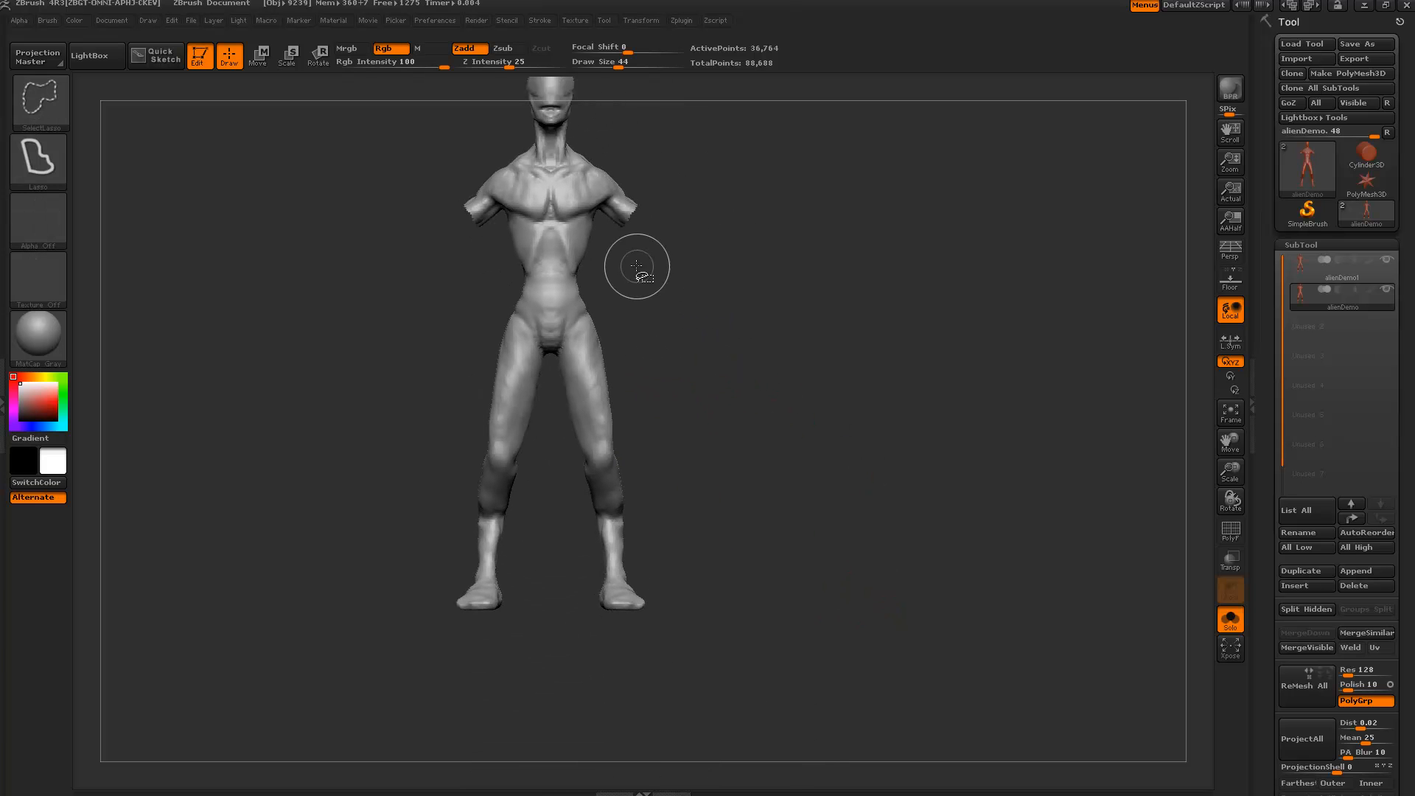
mouse_move(636, 262)
ctrl+shift+mouse_down()
mouse_move(442, 631)
mouse_move(744, 522)
mouse_move(738, 509)
ctrl+shift+mouse_up()
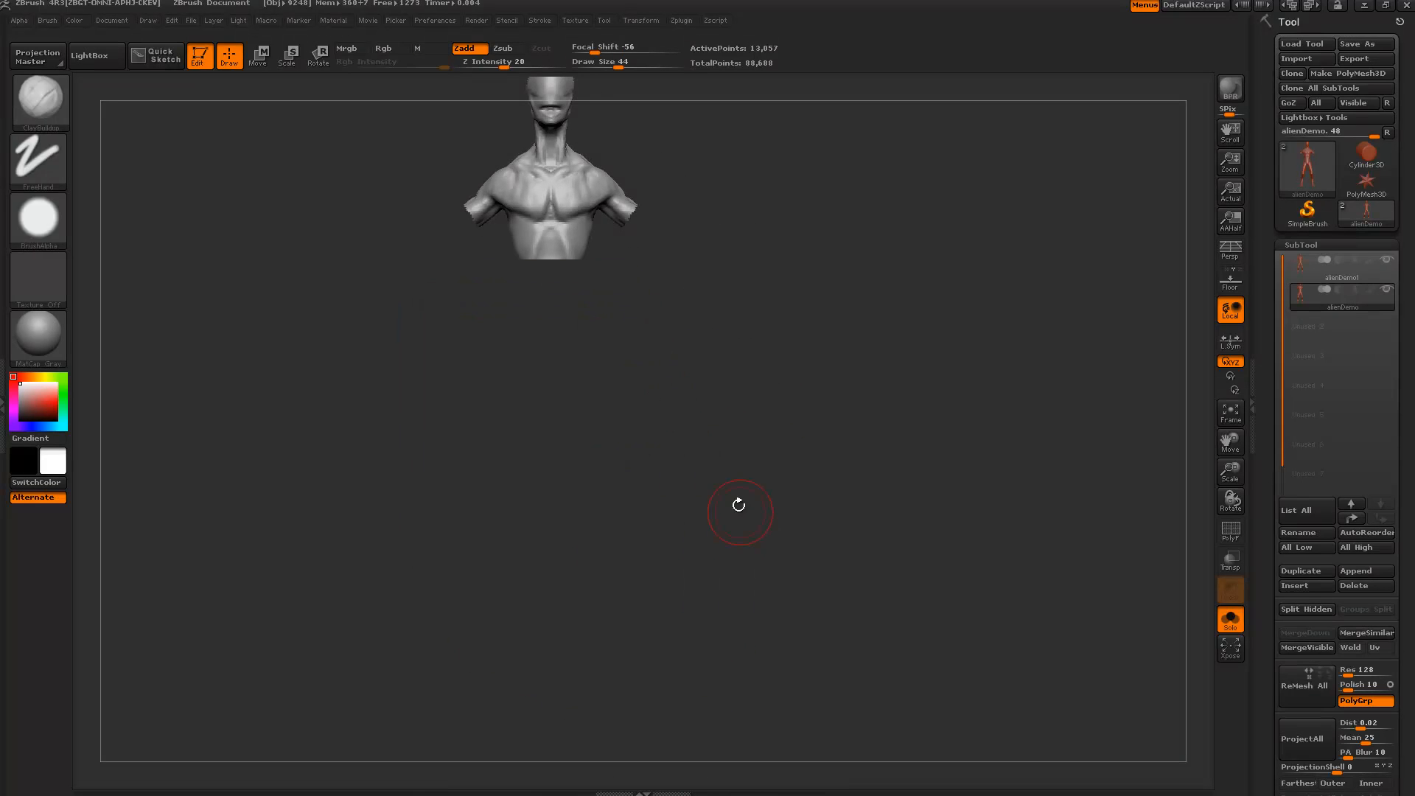
key(f)
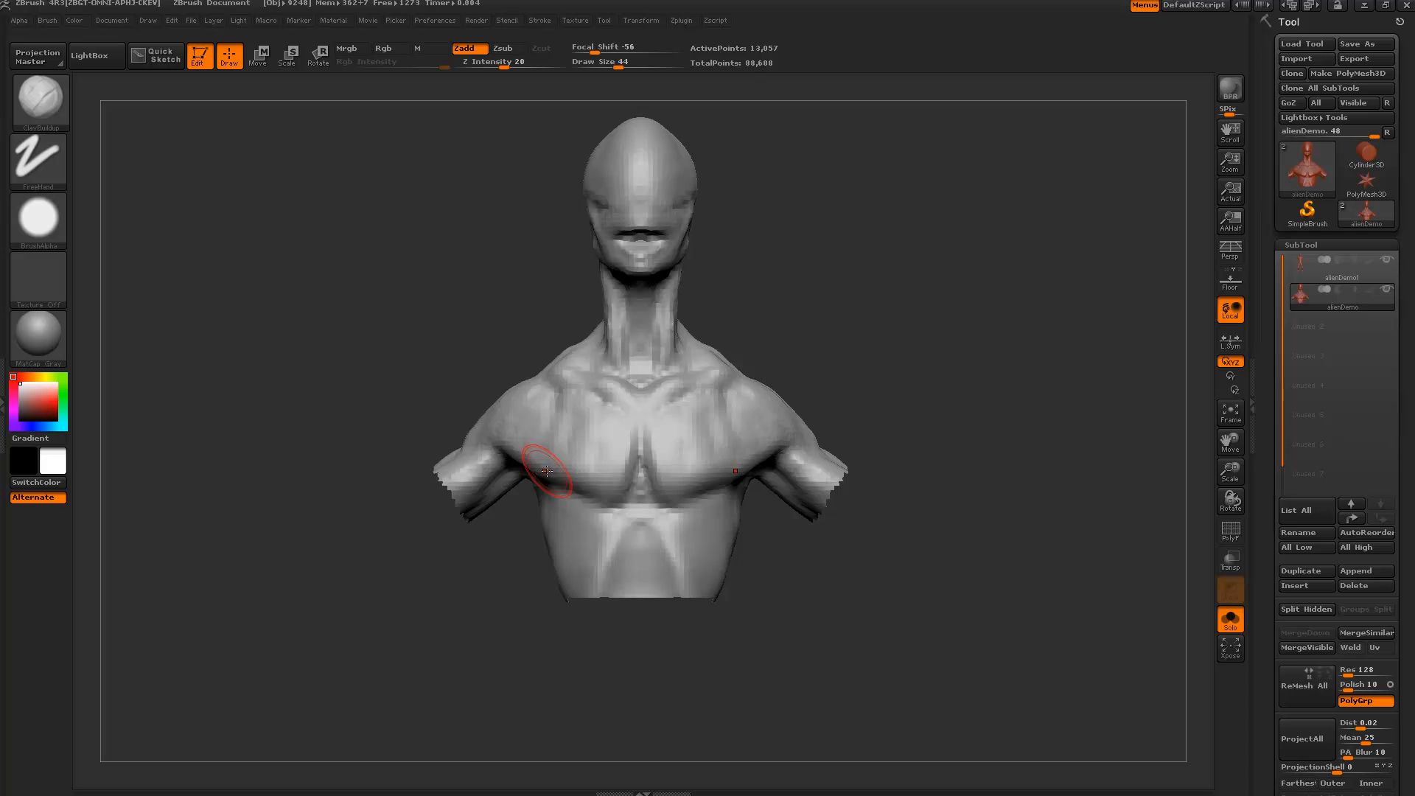
Lasso-hide the duplicate's head, then its neck.
alt+drag(443, 307, 434, 361)
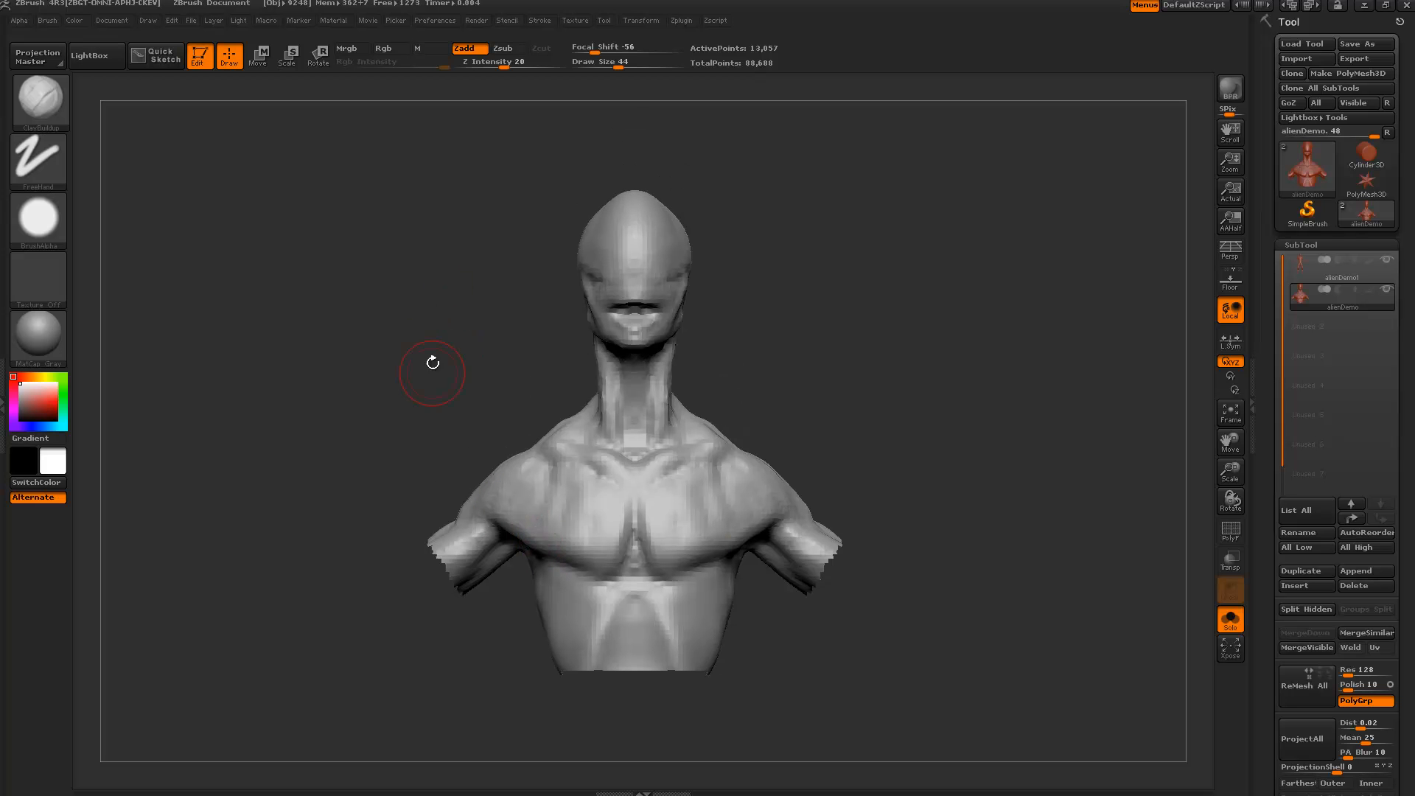
mouse_move(448, 166)
ctrl+shift+mouse_down()
mouse_move(742, 164)
mouse_move(677, 365)
mouse_move(543, 382)
mouse_move(542, 404)
ctrl+shift+mouse_up()
mouse_move(774, 336)
mouse_down()
mouse_move(891, 324)
mouse_move(811, 325)
mouse_up()
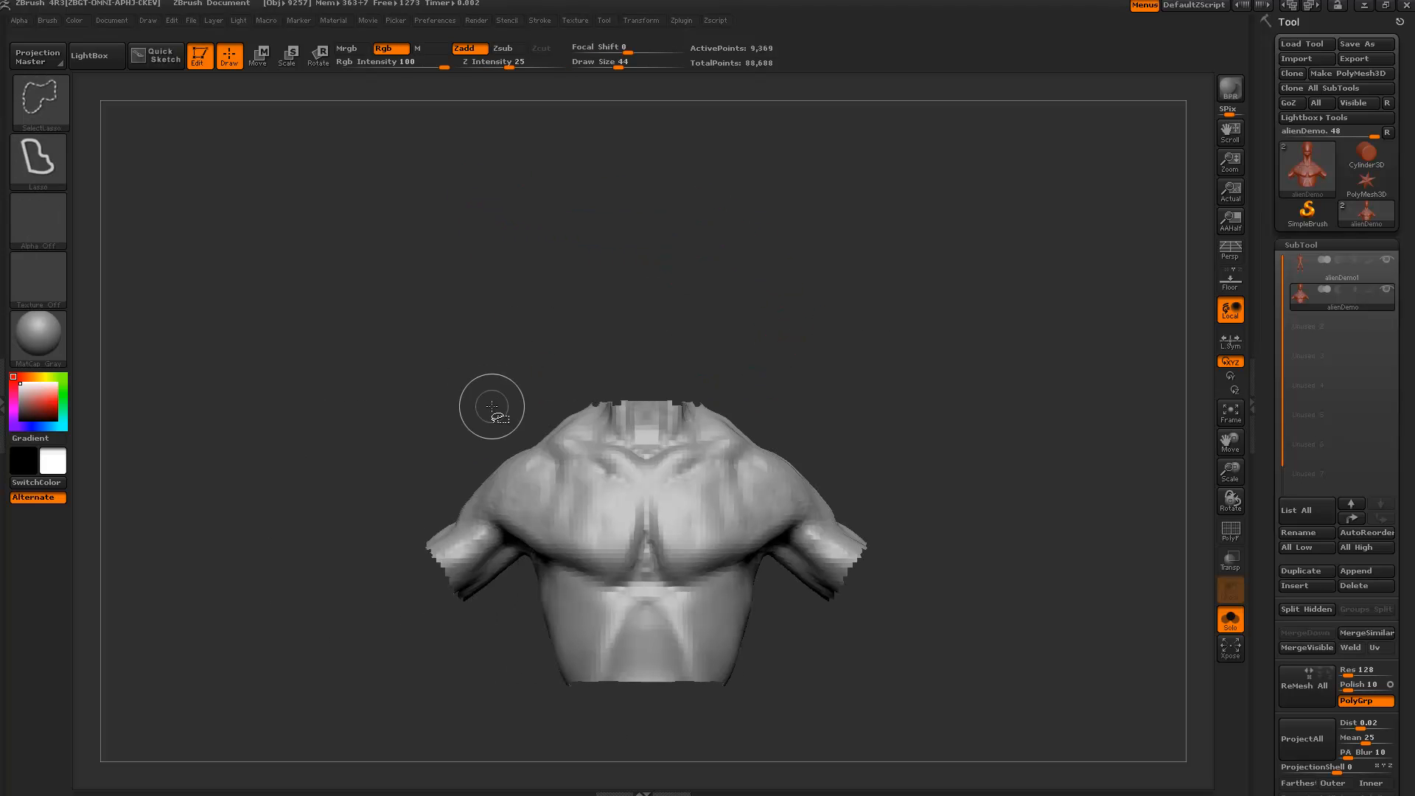
ctrl+shift+drag(508, 400, 534, 405)
mouse_move(643, 423)
ctrl+shift+mouse_down()
mouse_move(626, 435)
mouse_move(749, 342)
mouse_move(535, 331)
ctrl+shift+mouse_up()
mouse_move(369, 410)
mouse_down()
mouse_move(483, 410)
mouse_move(661, 303)
mouse_move(528, 310)
mouse_up()
Toggle Solo off and back on to compare, then rotate to a three-quarter view.
click(1228, 620)
alt+drag(1043, 374, 864, 394)
click(1230, 621)
drag(1128, 572, 1013, 435)
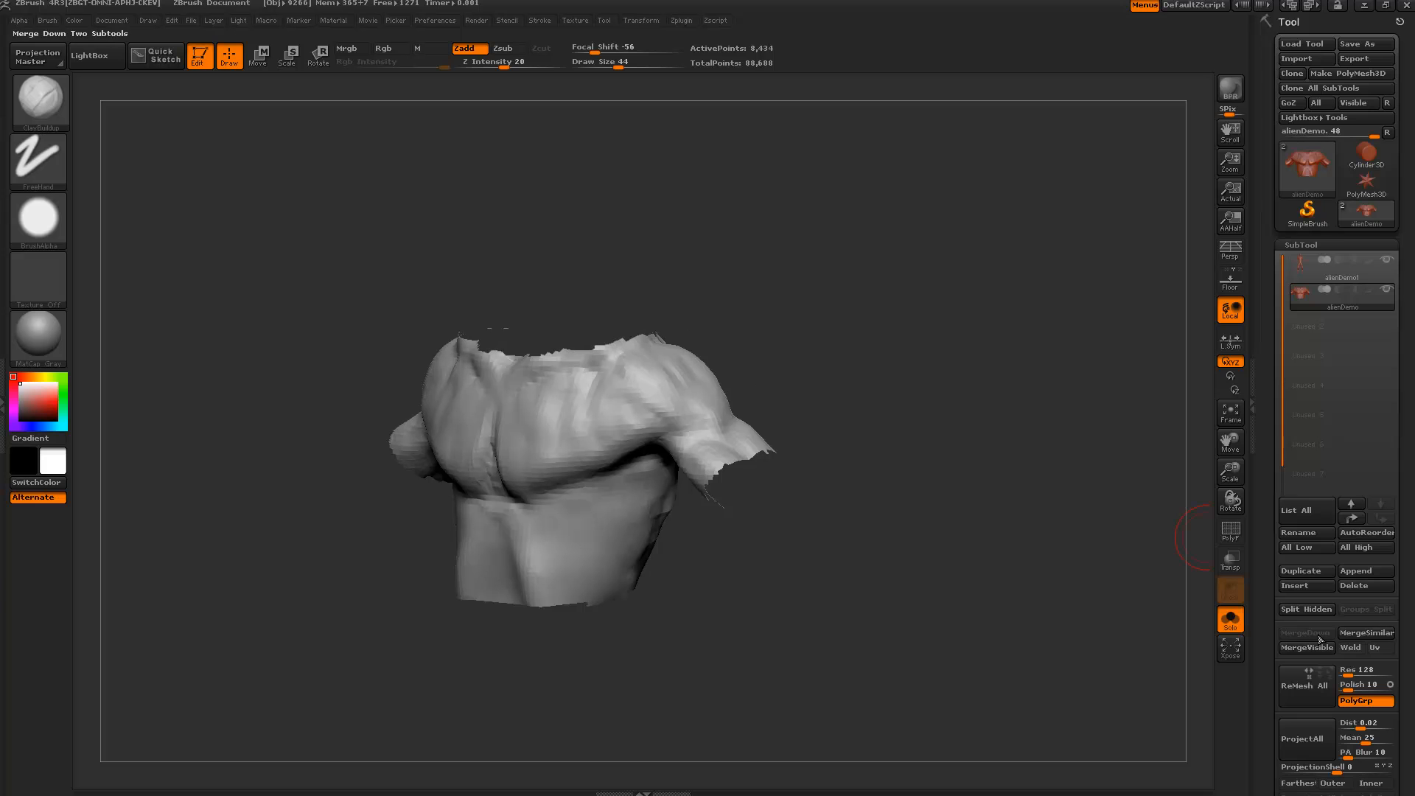
Turn off DynaMesh on the chest piece in Tool > Geometry.
drag(1264, 666, 1270, 480)
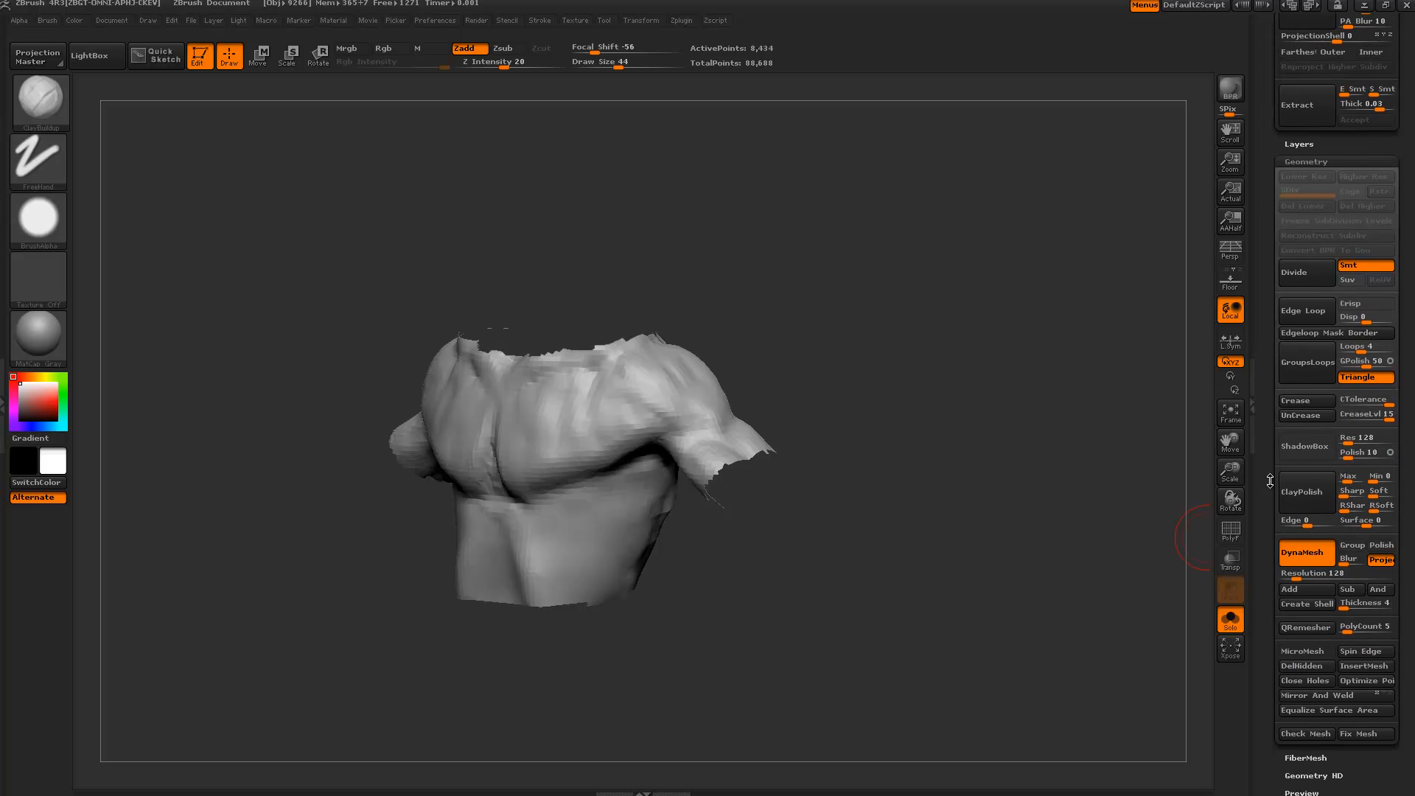
click(1284, 554)
click(1251, 405)
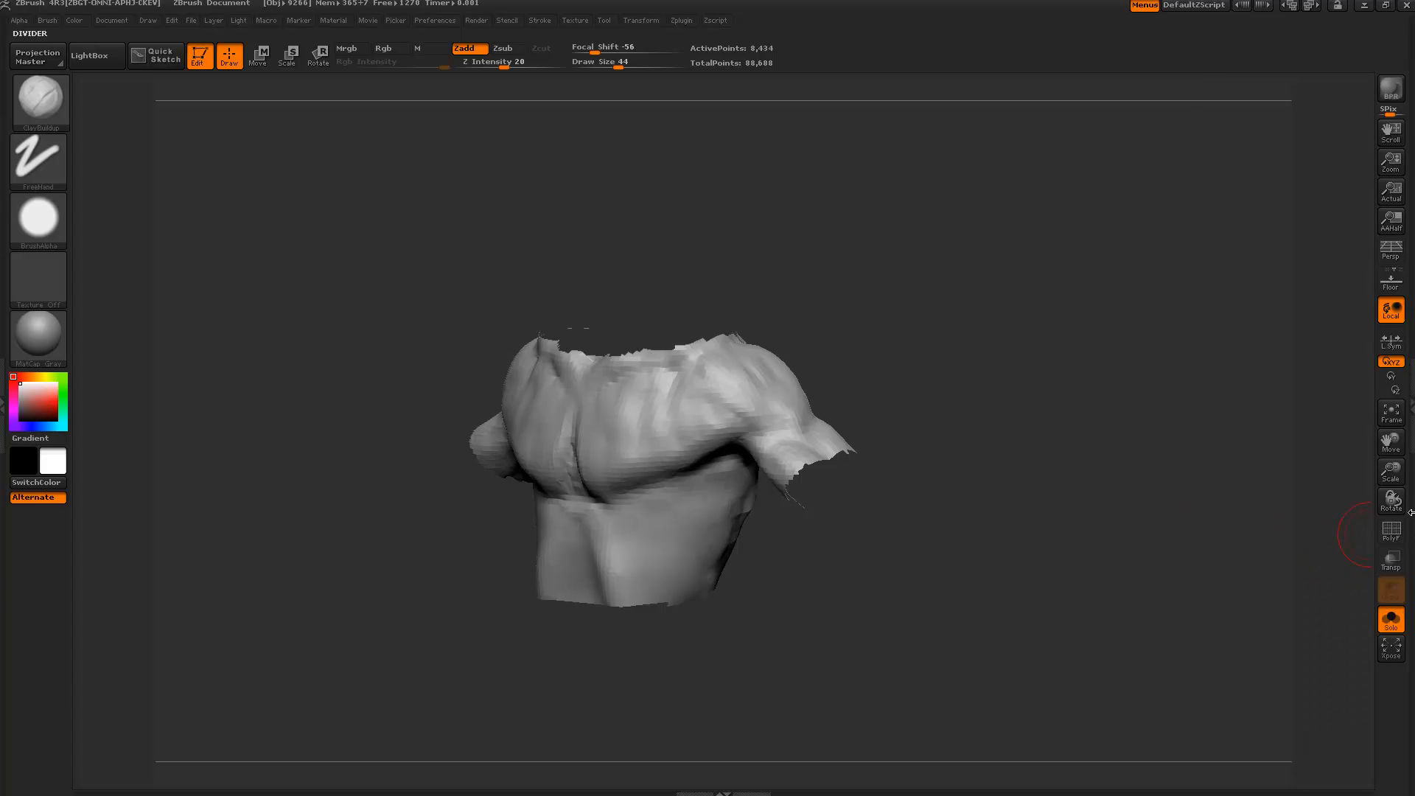
click(1409, 404)
Try Del Hidden on the hidden head and limbs, then undo it with Ctrl+Z.
drag(1264, 524, 1265, 506)
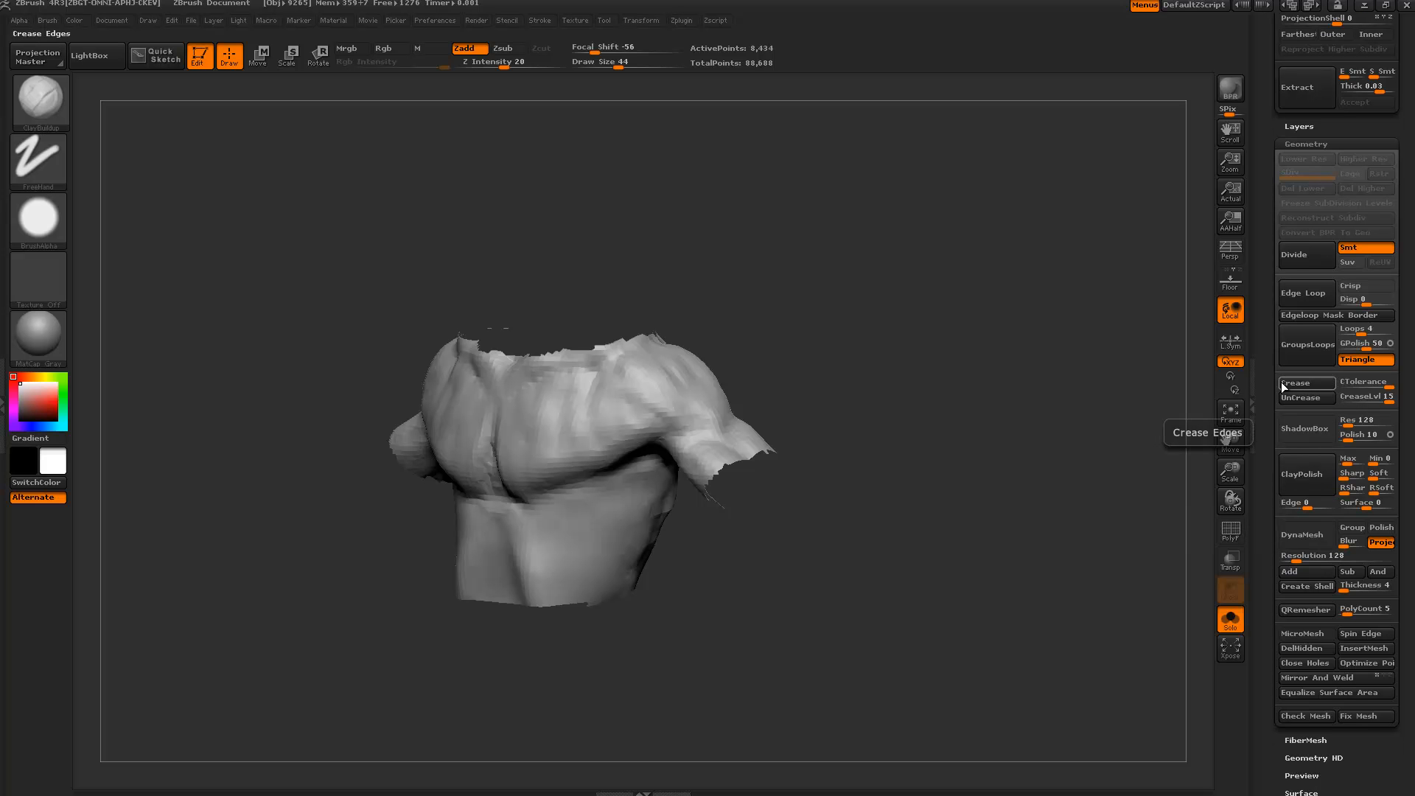
drag(1272, 383, 1273, 708)
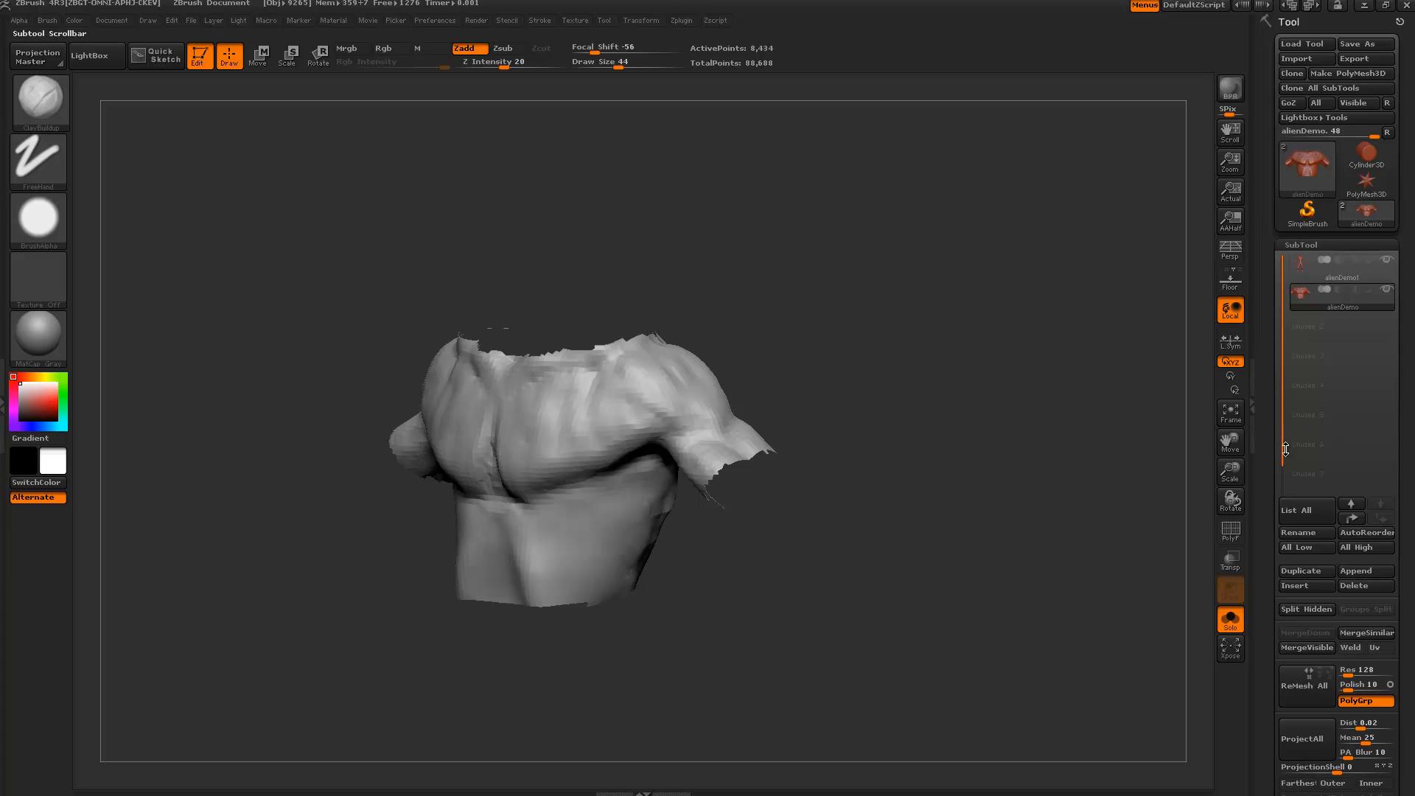
drag(1273, 522, 1275, 203)
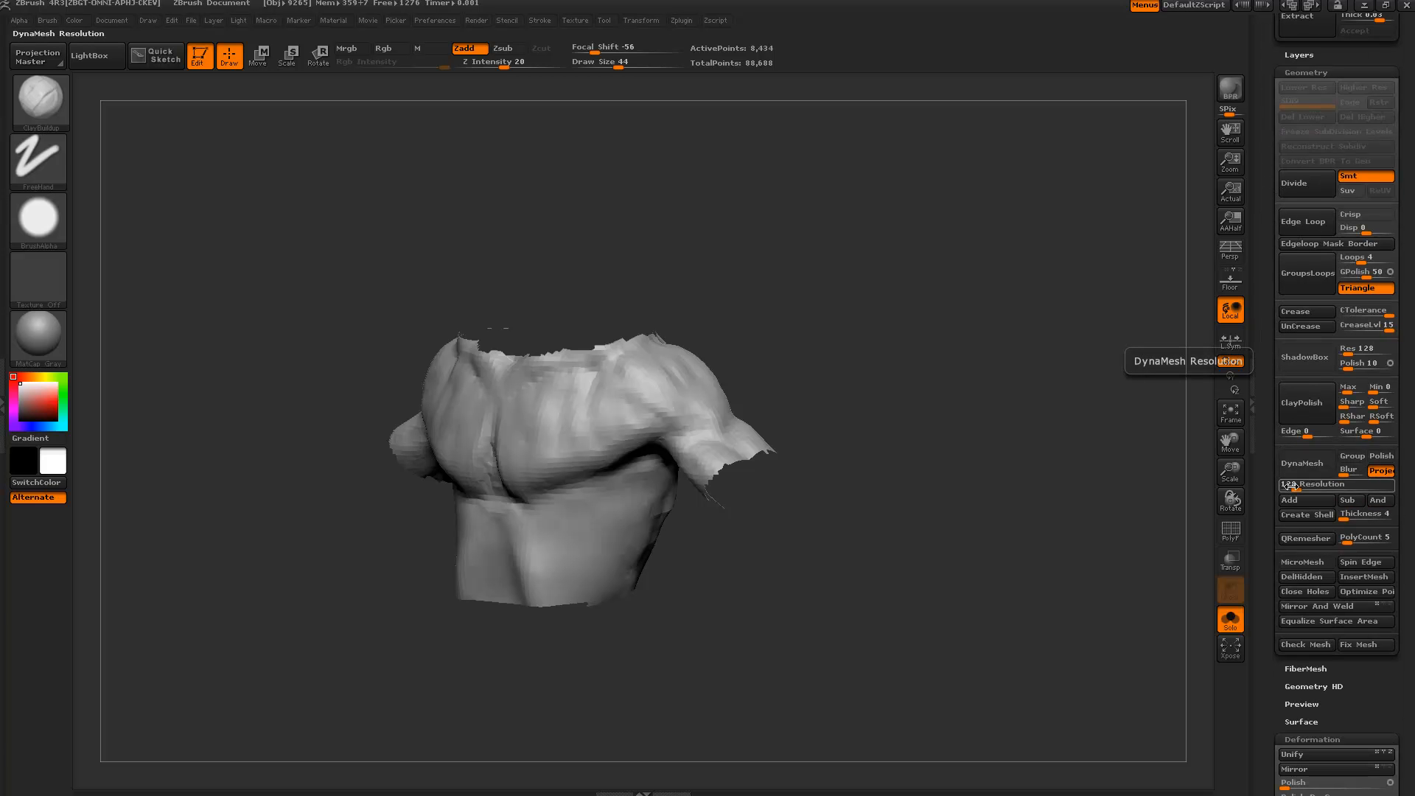
click(1300, 577)
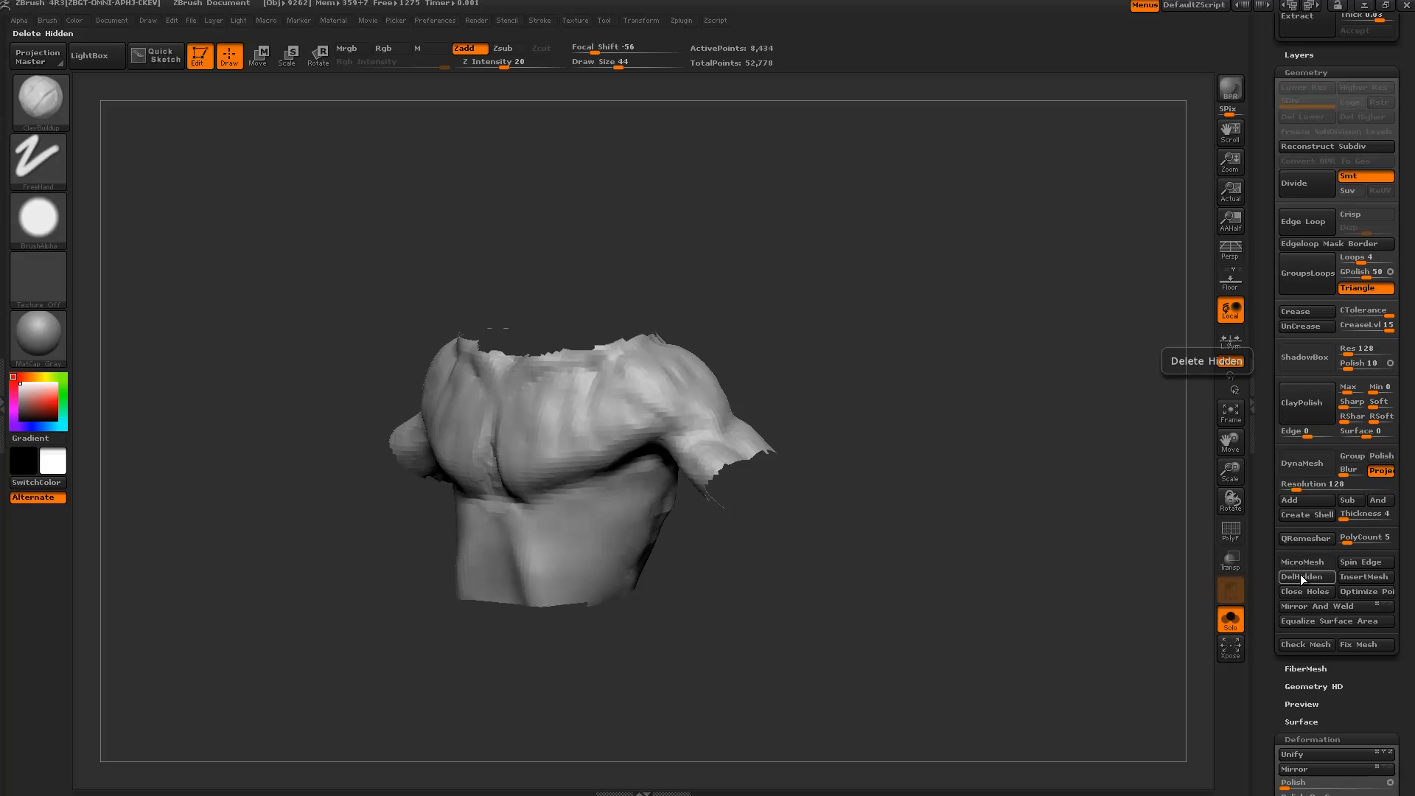
mouse_move(980, 395)
alt+mouse_down()
mouse_move(971, 437)
mouse_move(921, 414)
alt+mouse_up()
key(ctrl)
key(ctrl+z)
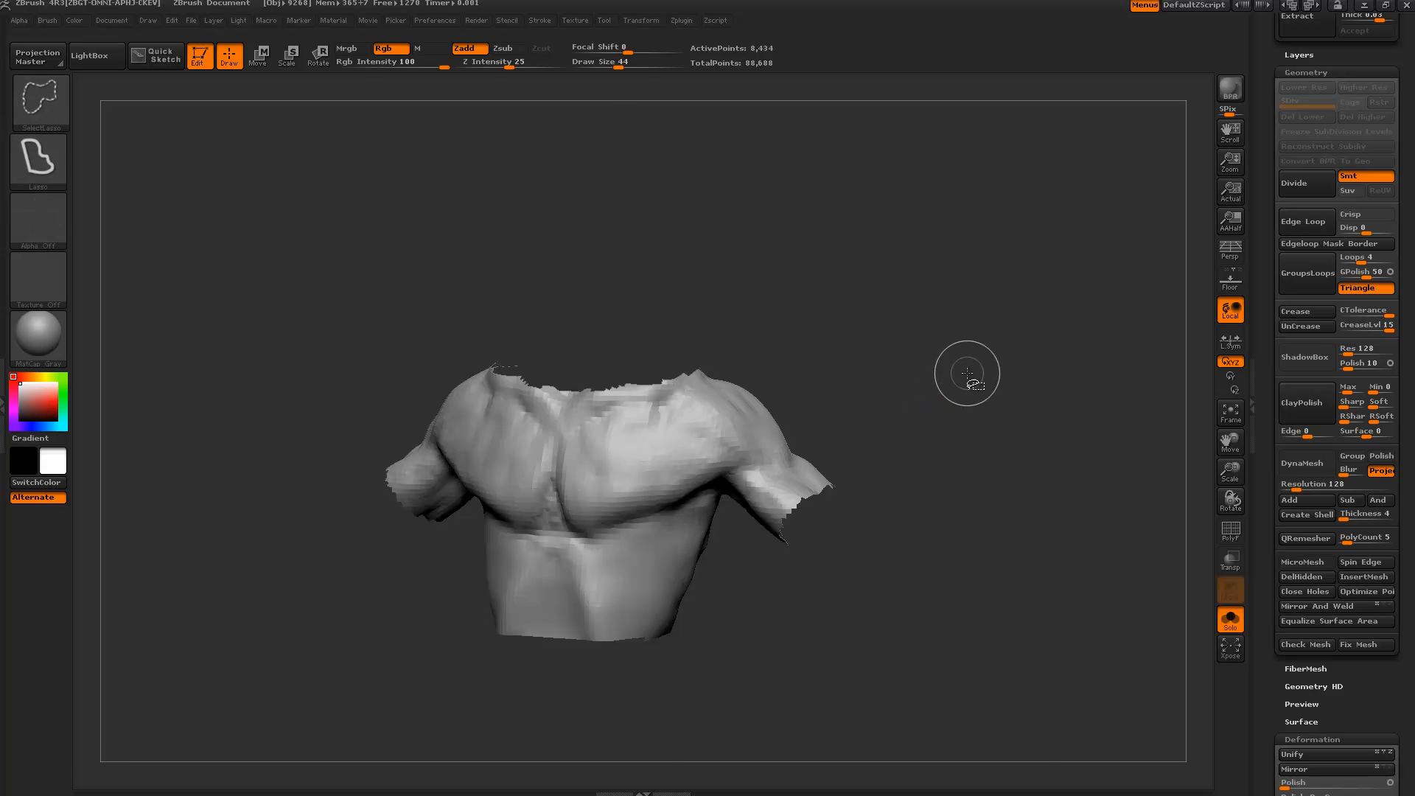
Delete the hidden head, arms and lower body with Del Hidden, leaving a 52,778-point chest shell.
ctrl+shift+click(966, 378)
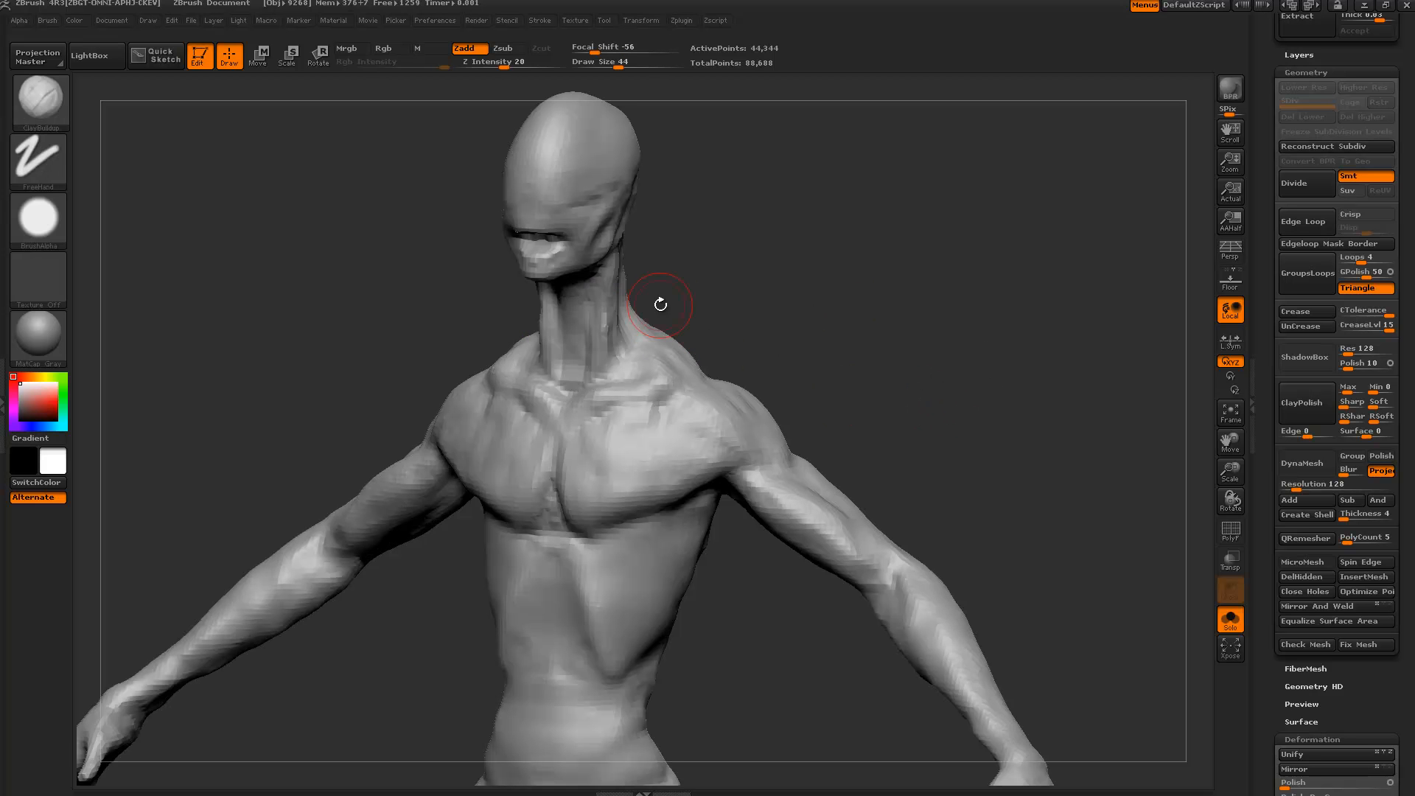
key(ctrl)
key(ctrl+z)
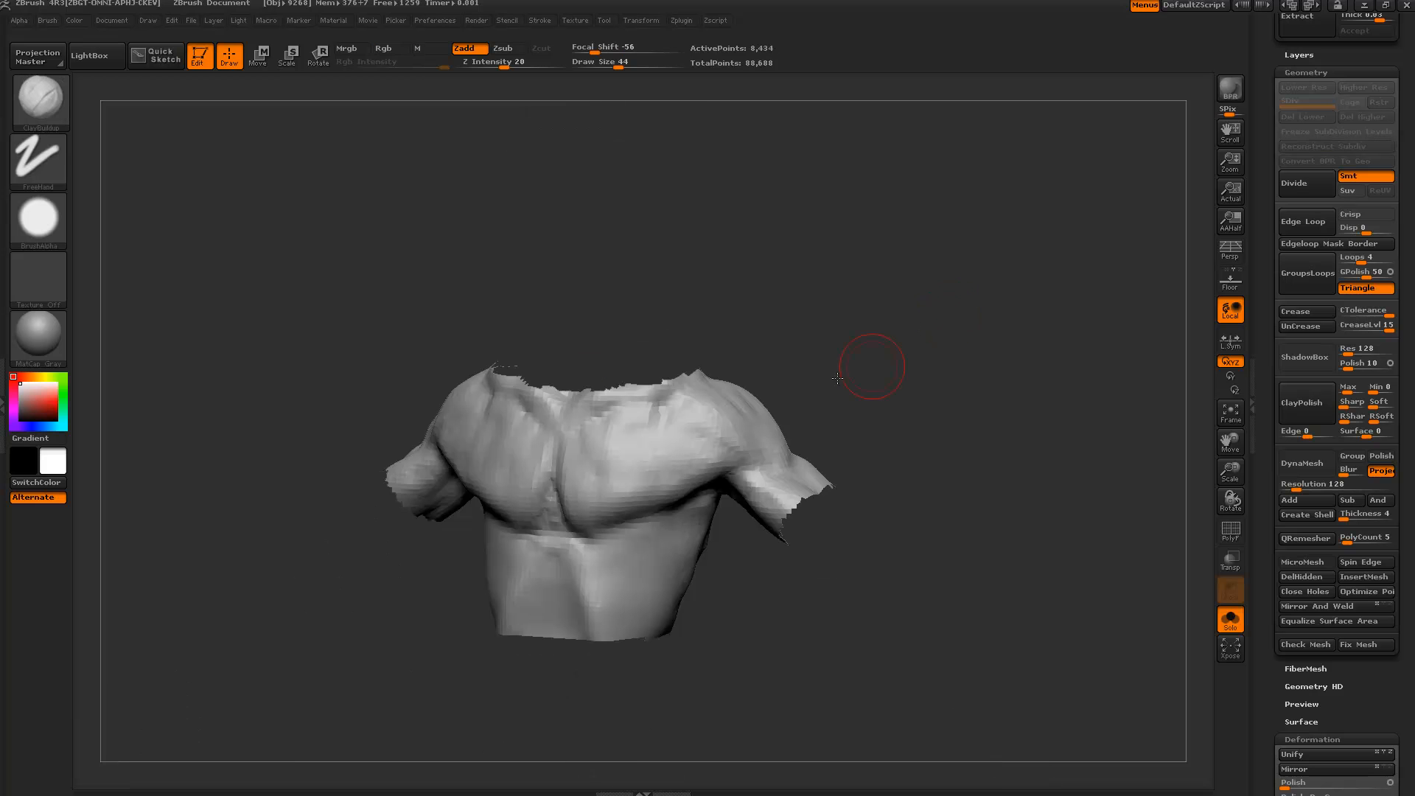
click(1293, 574)
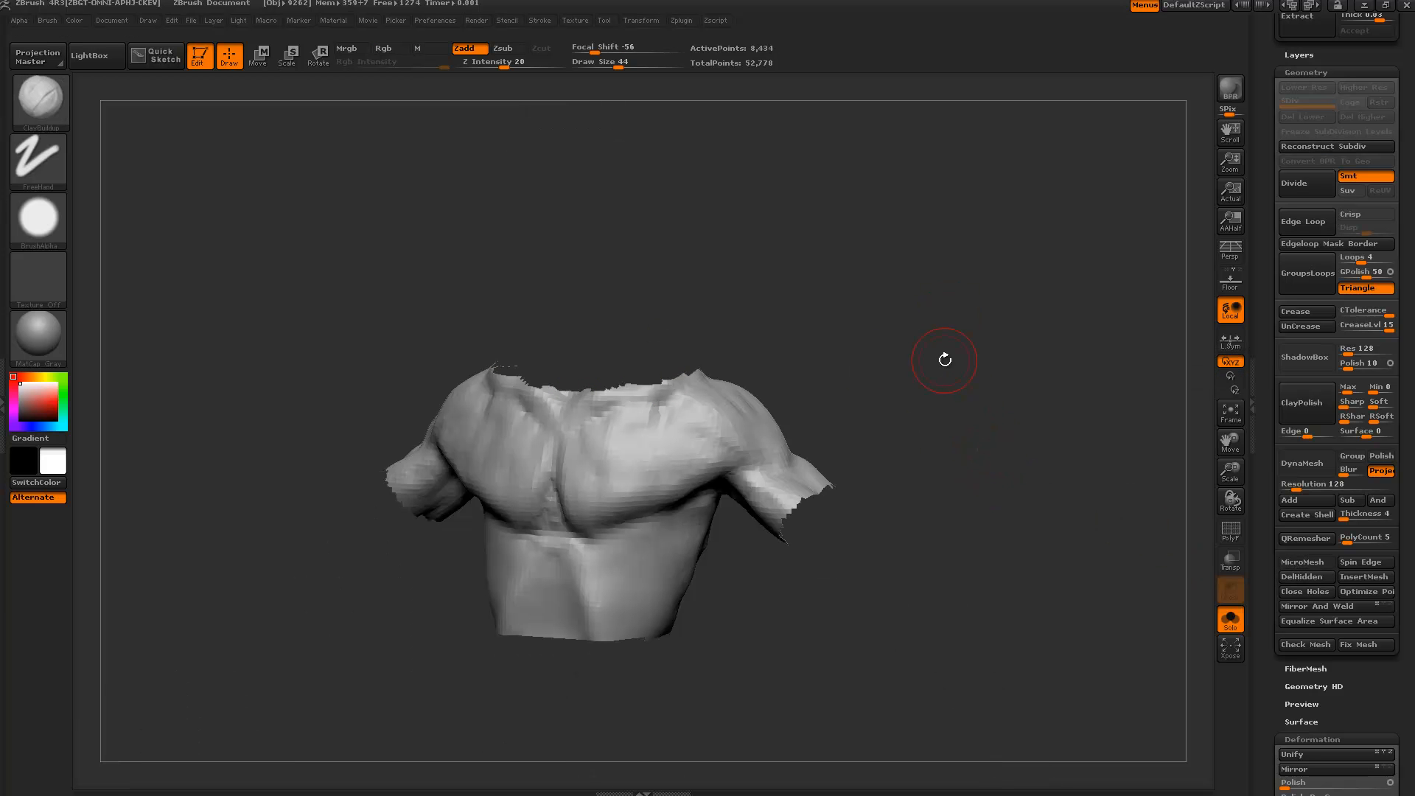
shift+drag(945, 360, 985, 335)
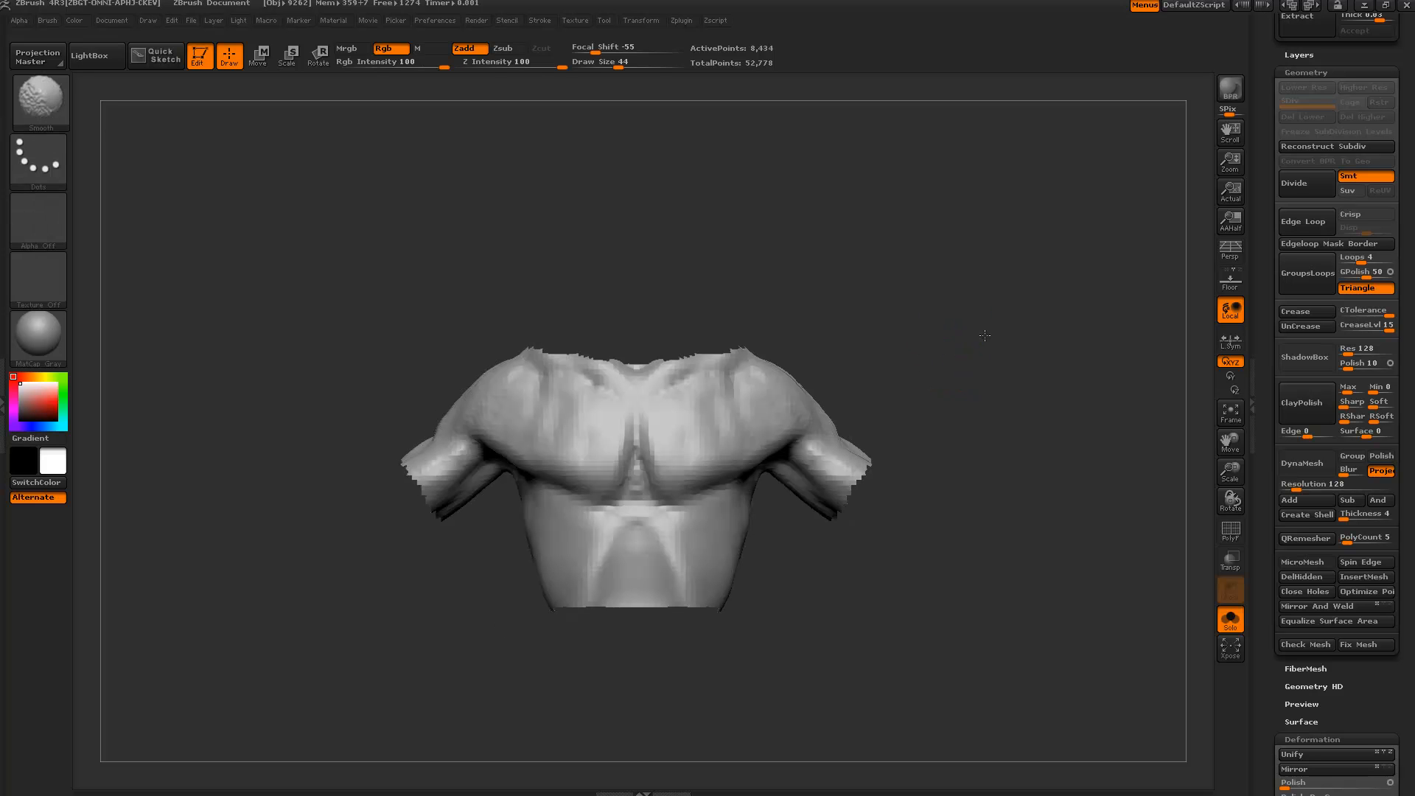
key(ctrl+shift)
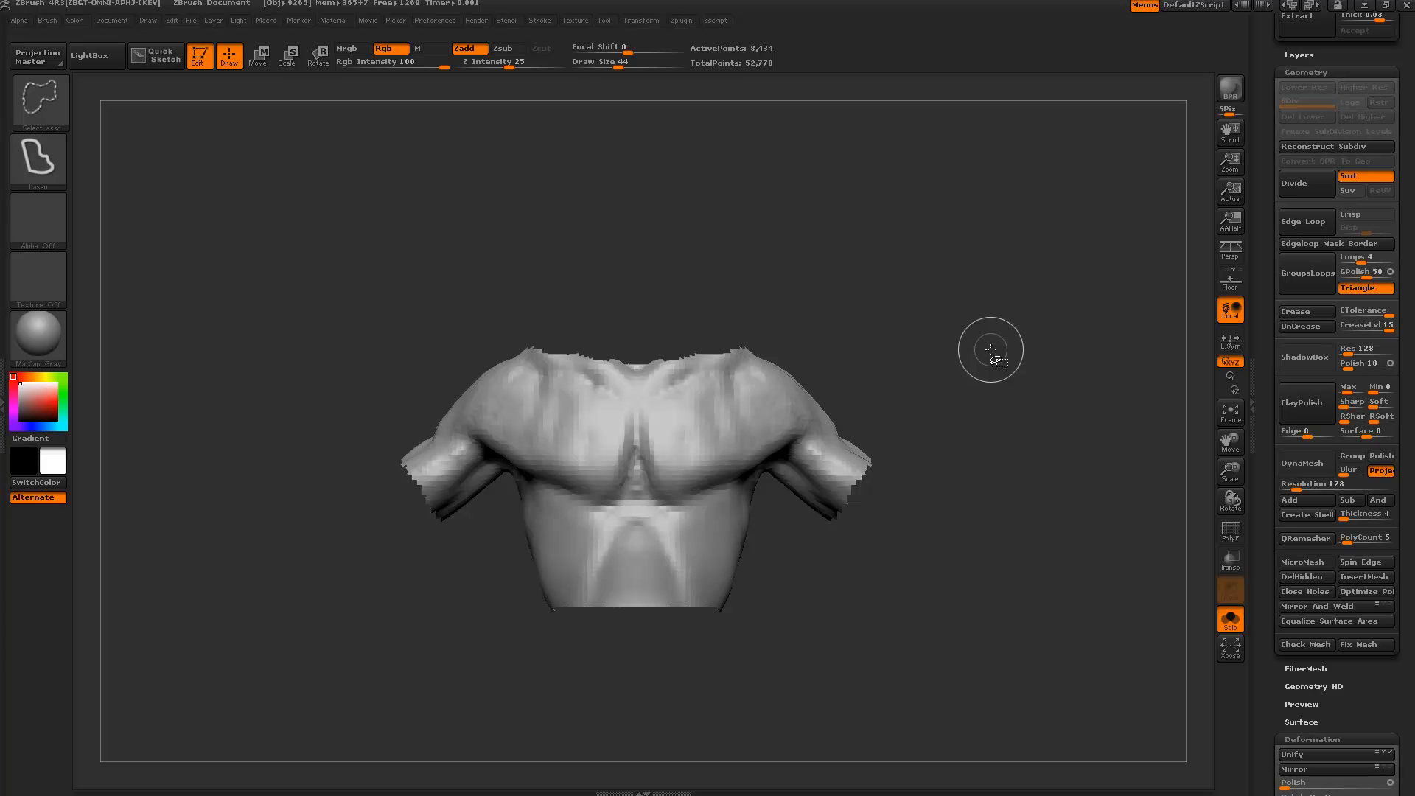
mouse_move(974, 362)
ctrl+shift+mouse_down()
mouse_move(900, 281)
mouse_move(951, 346)
mouse_move(932, 402)
mouse_move(855, 489)
ctrl+shift+mouse_up()
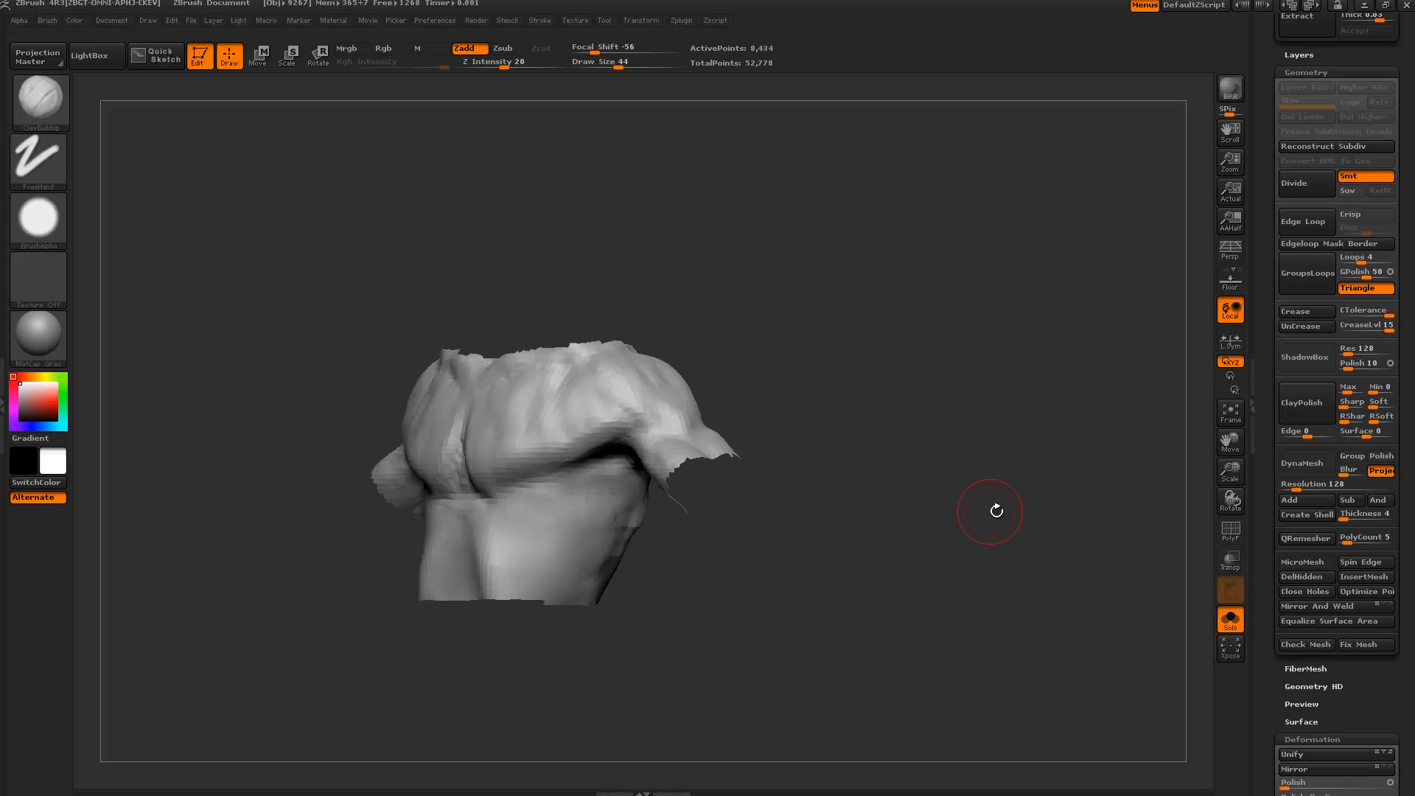
drag(1012, 510, 966, 486)
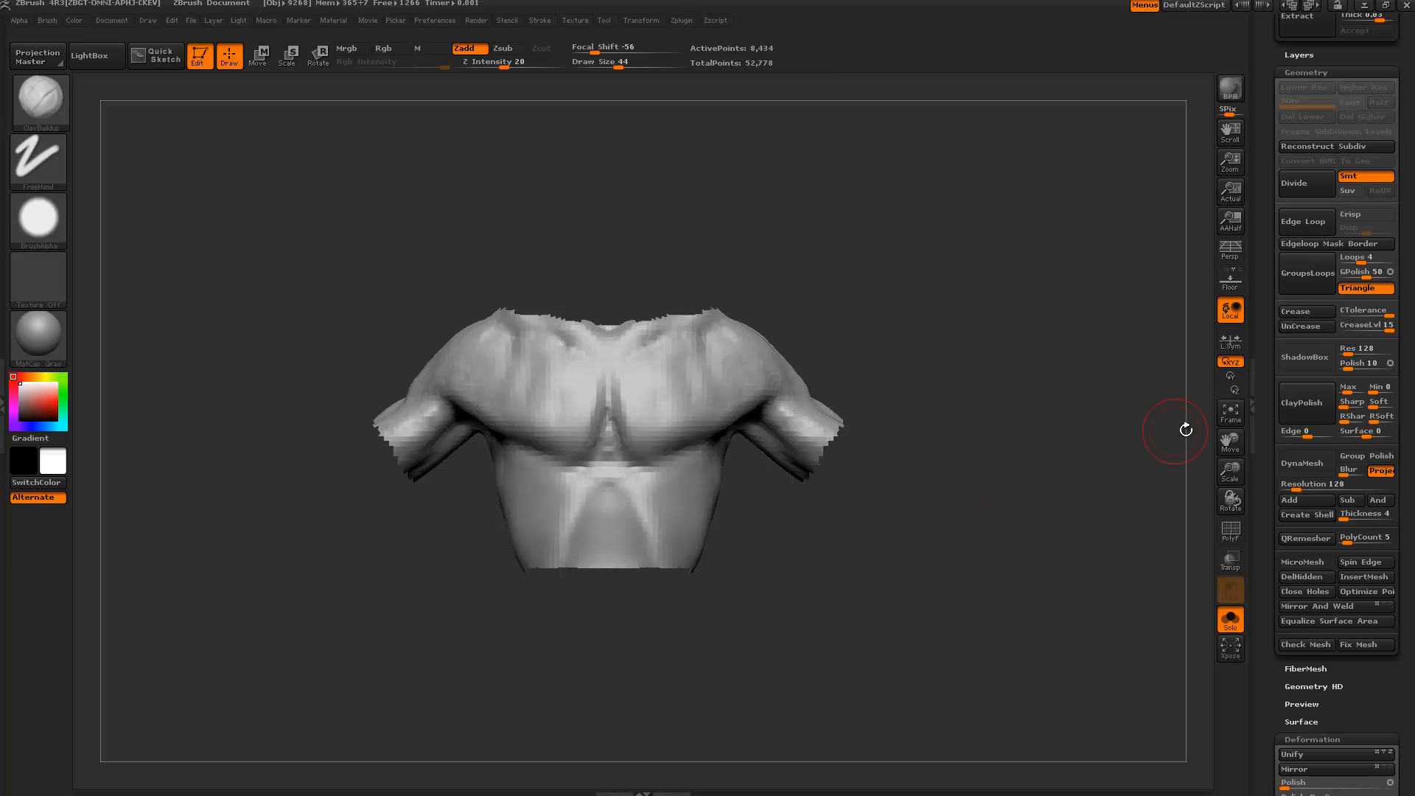
mouse_move(1270, 420)
mouse_down()
mouse_move(1261, 449)
mouse_move(1261, 431)
mouse_up()
drag(1120, 466, 1008, 468)
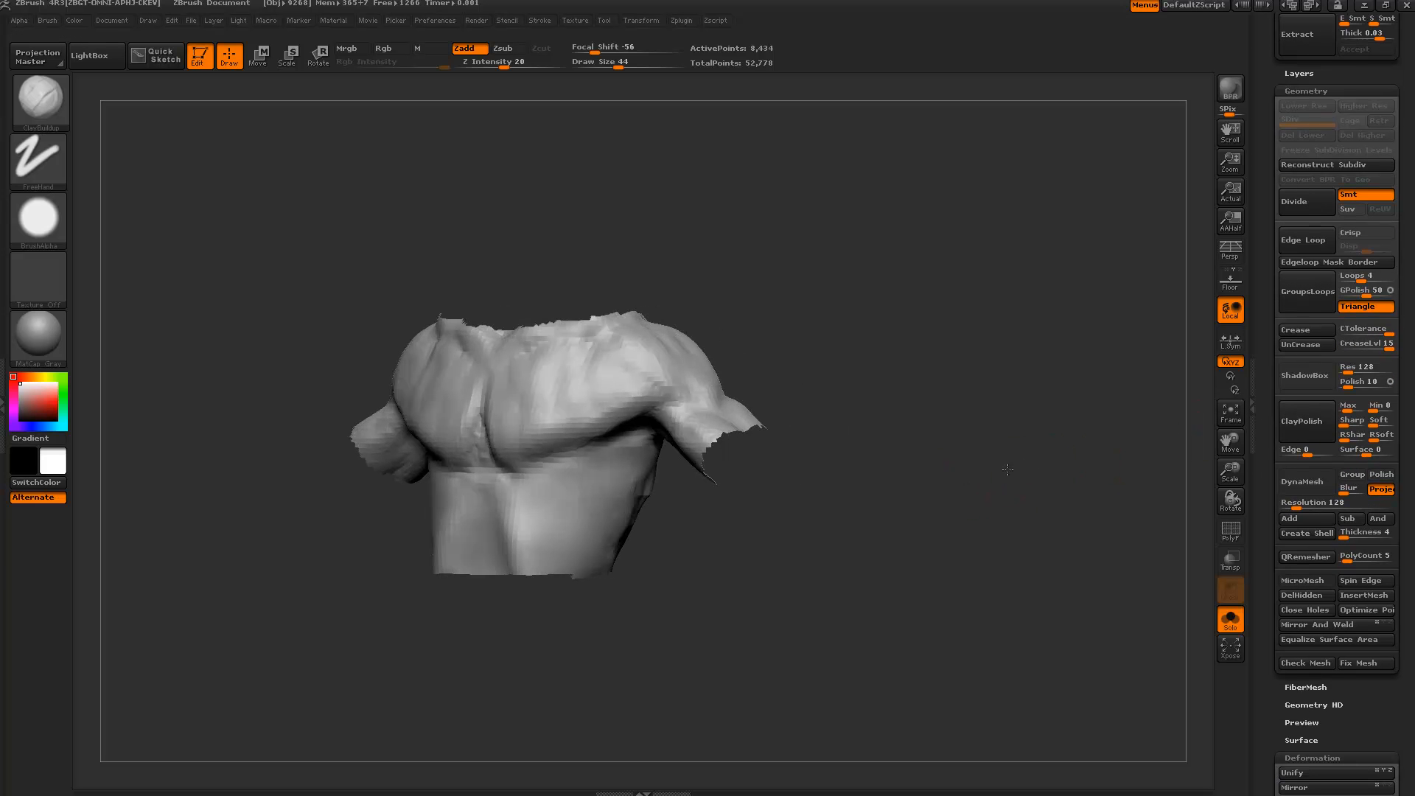
Cap the neck, arm and waist holes, check them in PolyF, and DynaMesh the piece to 10,458 points.
click(1306, 610)
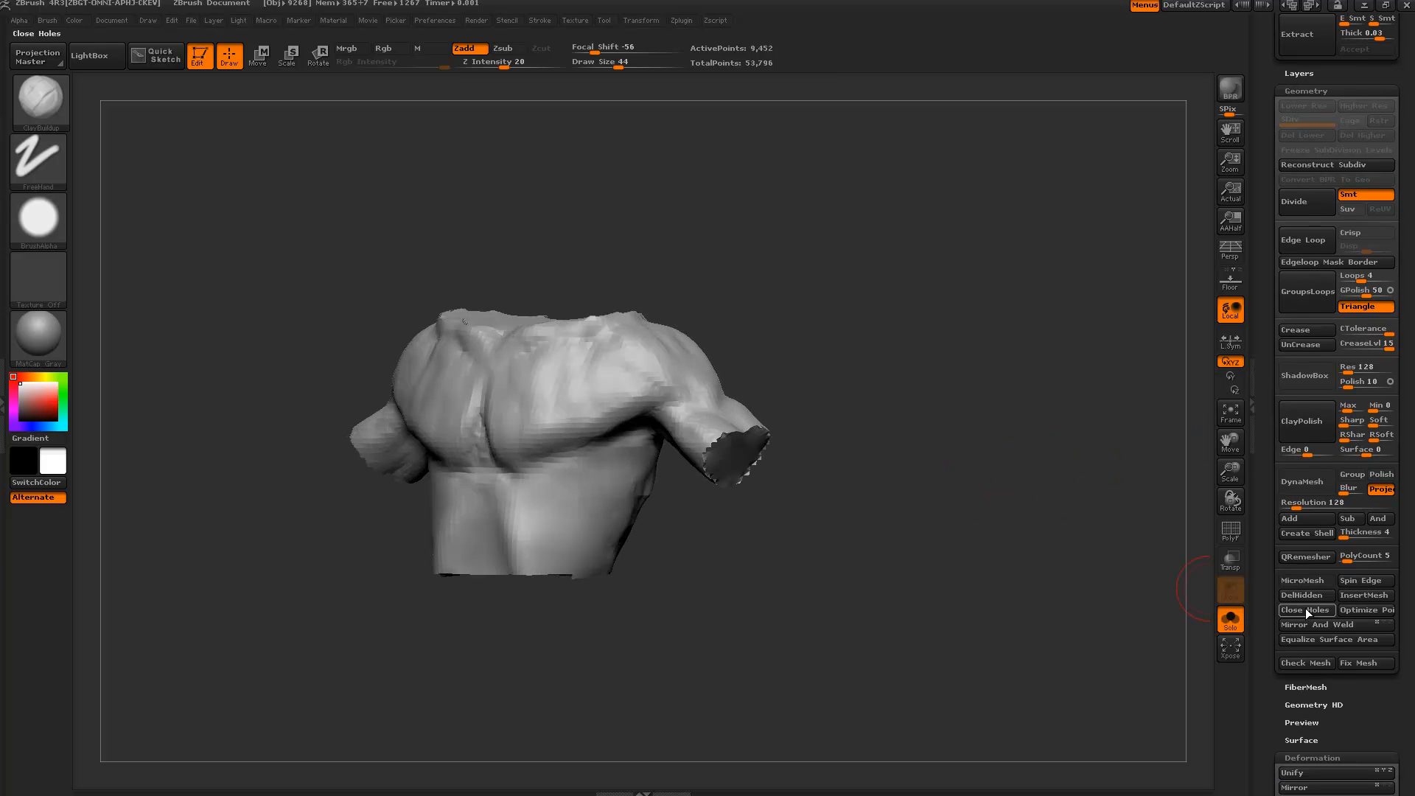
mouse_move(981, 480)
mouse_down()
mouse_move(897, 433)
mouse_move(796, 432)
mouse_move(736, 370)
mouse_move(901, 357)
mouse_move(794, 364)
mouse_up()
drag(1000, 337, 779, 308)
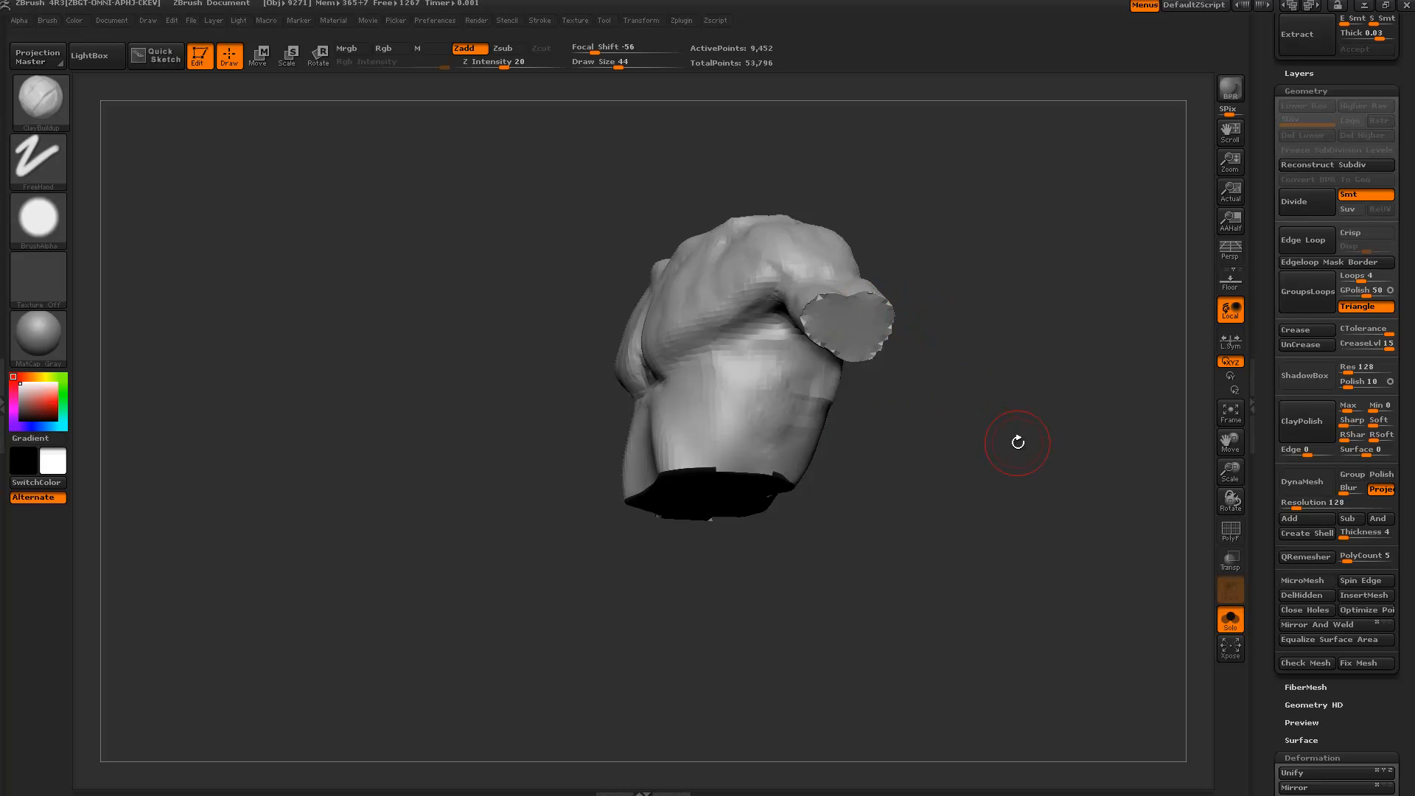
drag(1273, 627, 1265, 589)
click(1231, 532)
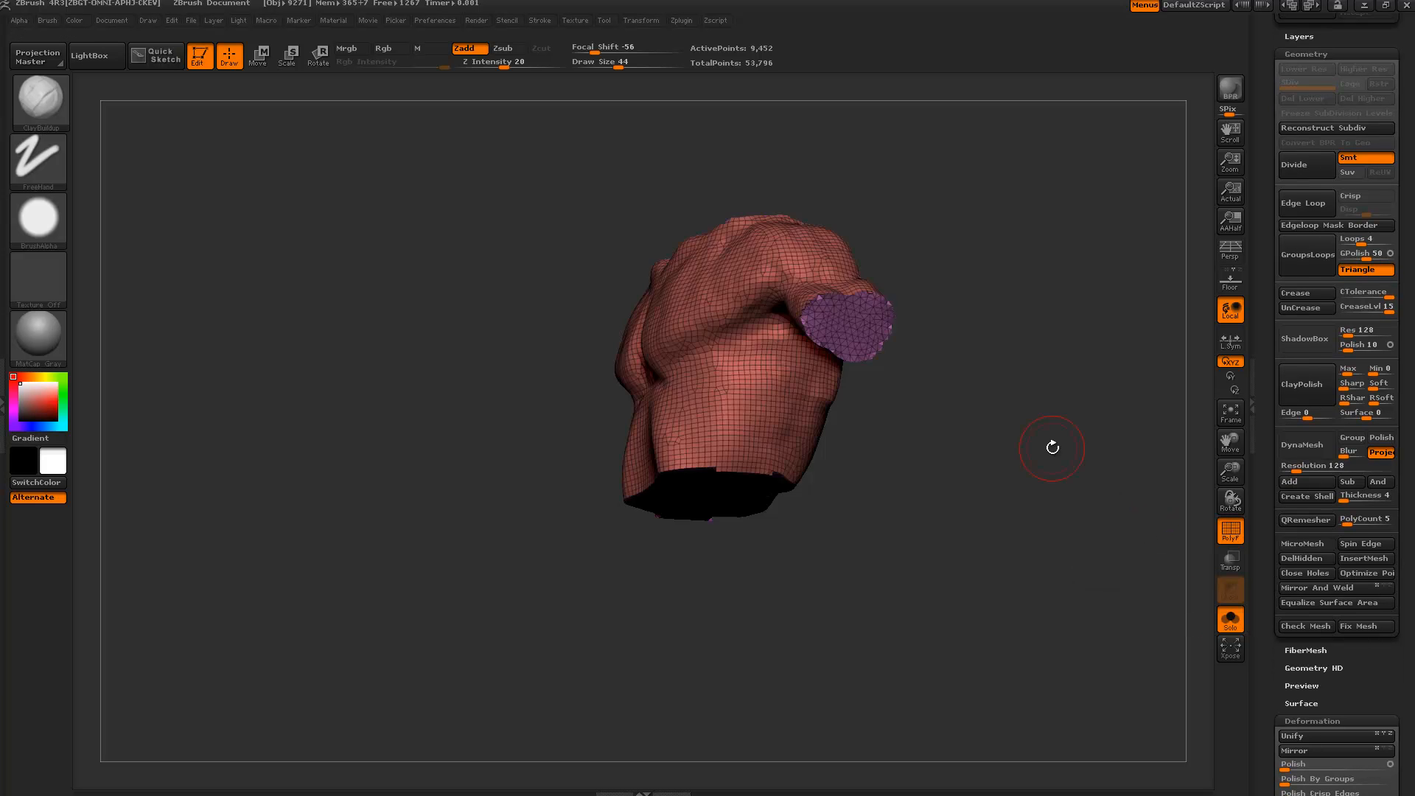
alt+drag(1052, 448, 1024, 578)
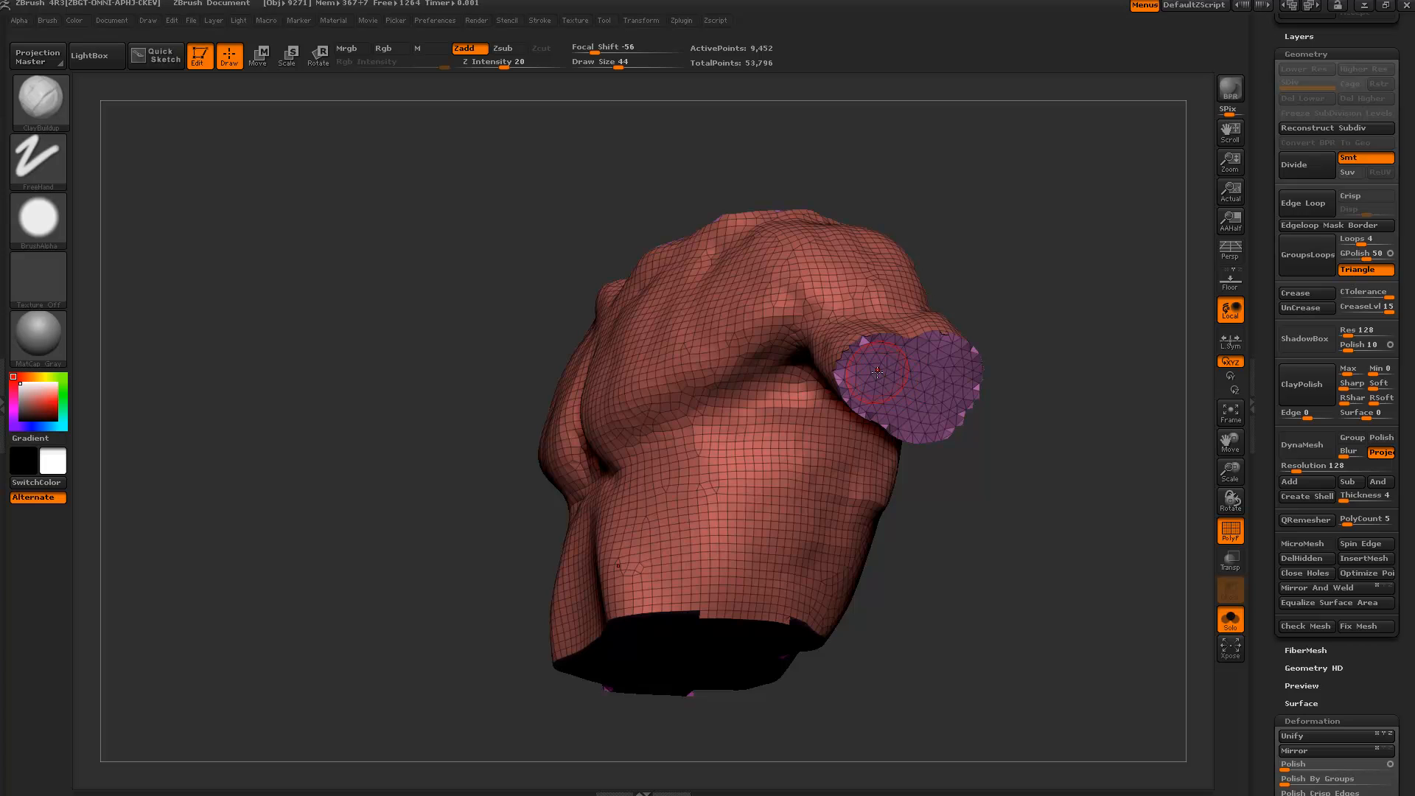
click(1231, 531)
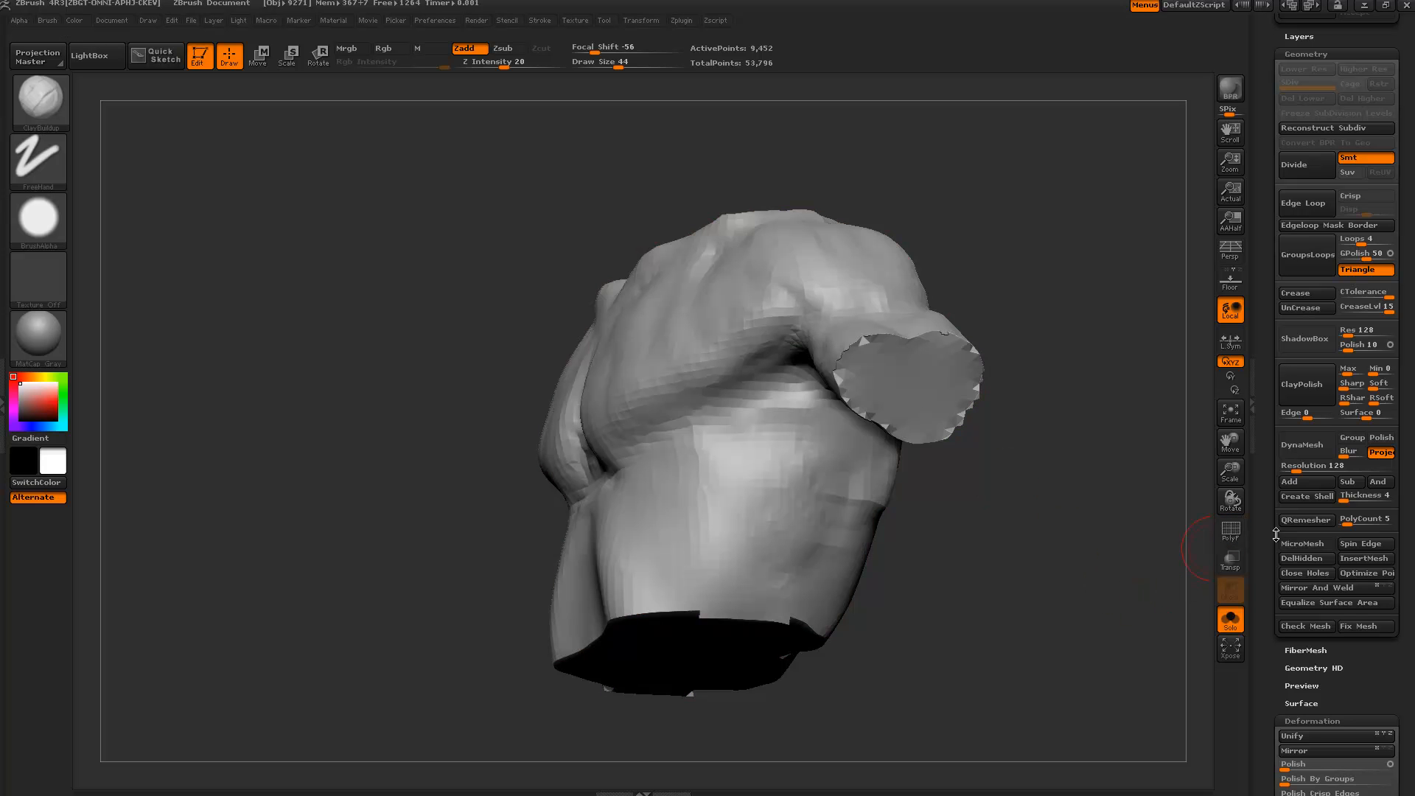
click(1286, 446)
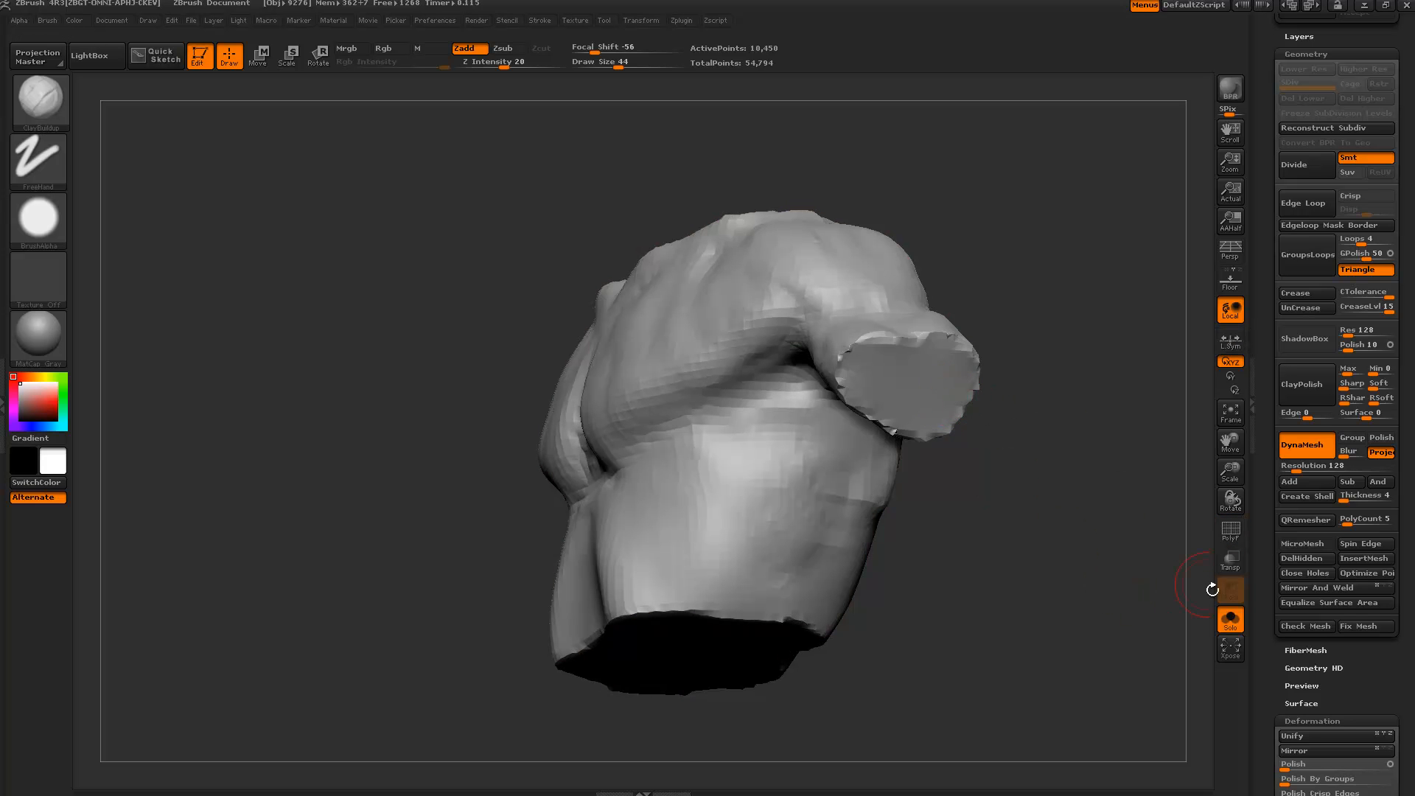
drag(1270, 674, 1260, 579)
Relax the chest piece's surface and frame the torso in a straight front view.
click(1293, 562)
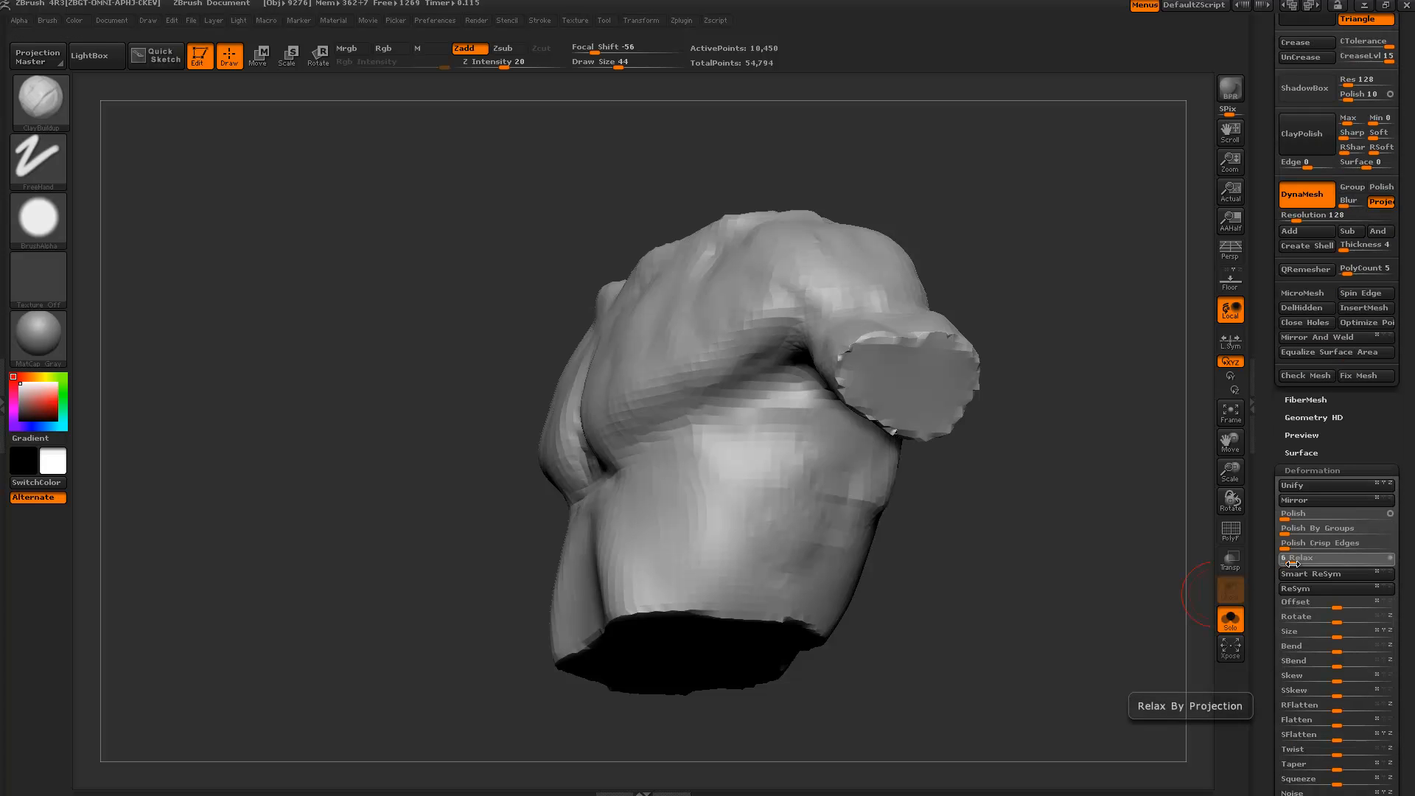
shift+drag(1102, 548, 1019, 531)
alt+drag(1032, 295, 737, 214)
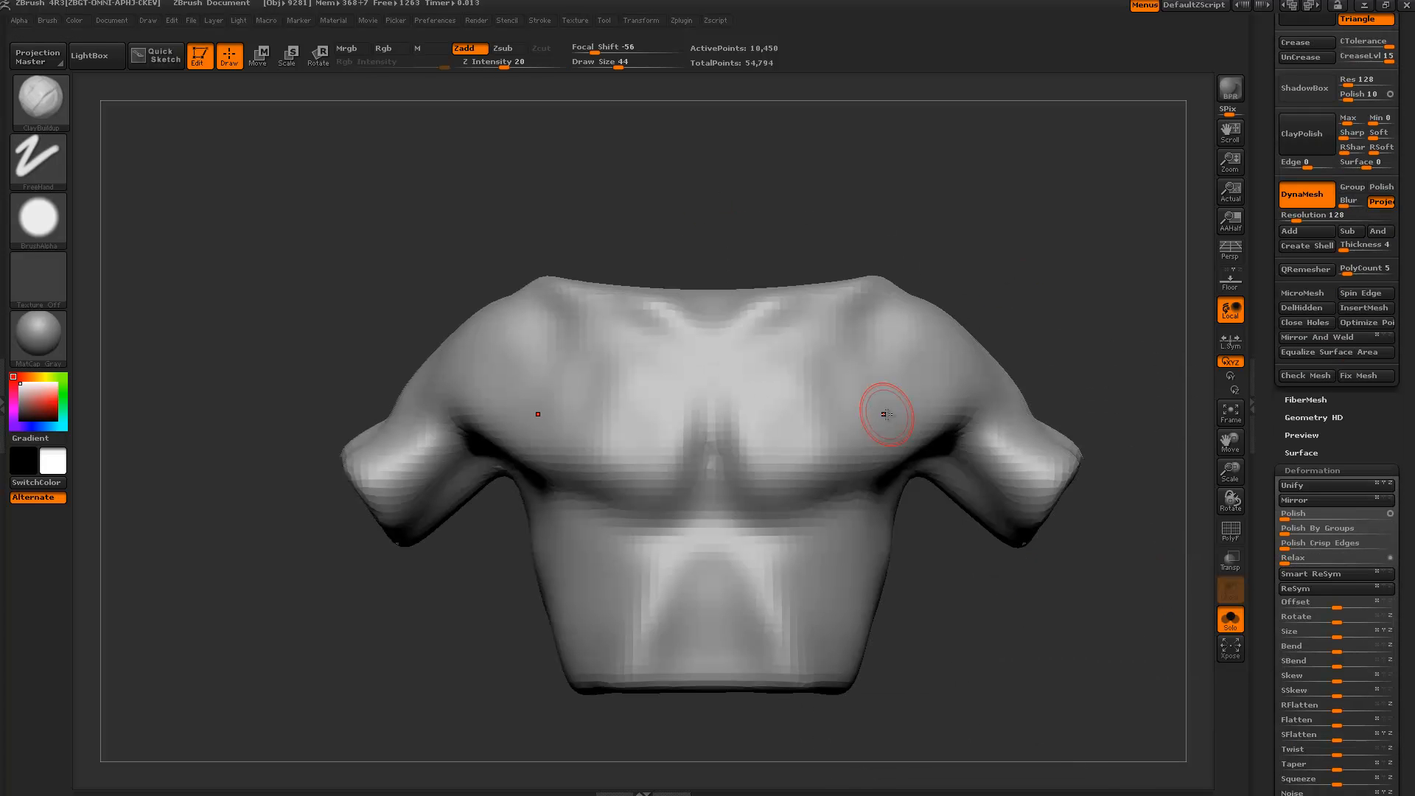
drag(1042, 221, 1022, 200)
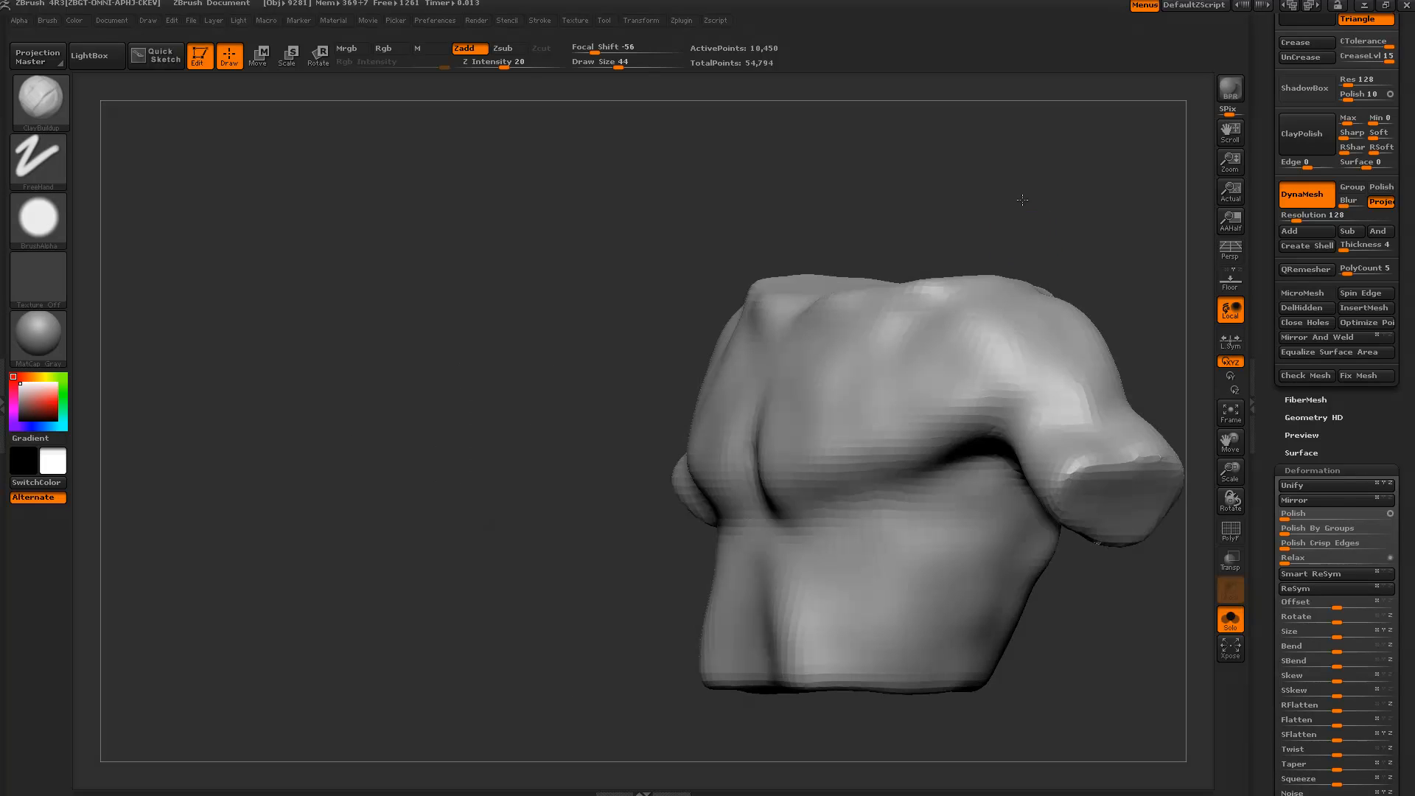
alt+drag(1118, 653, 957, 584)
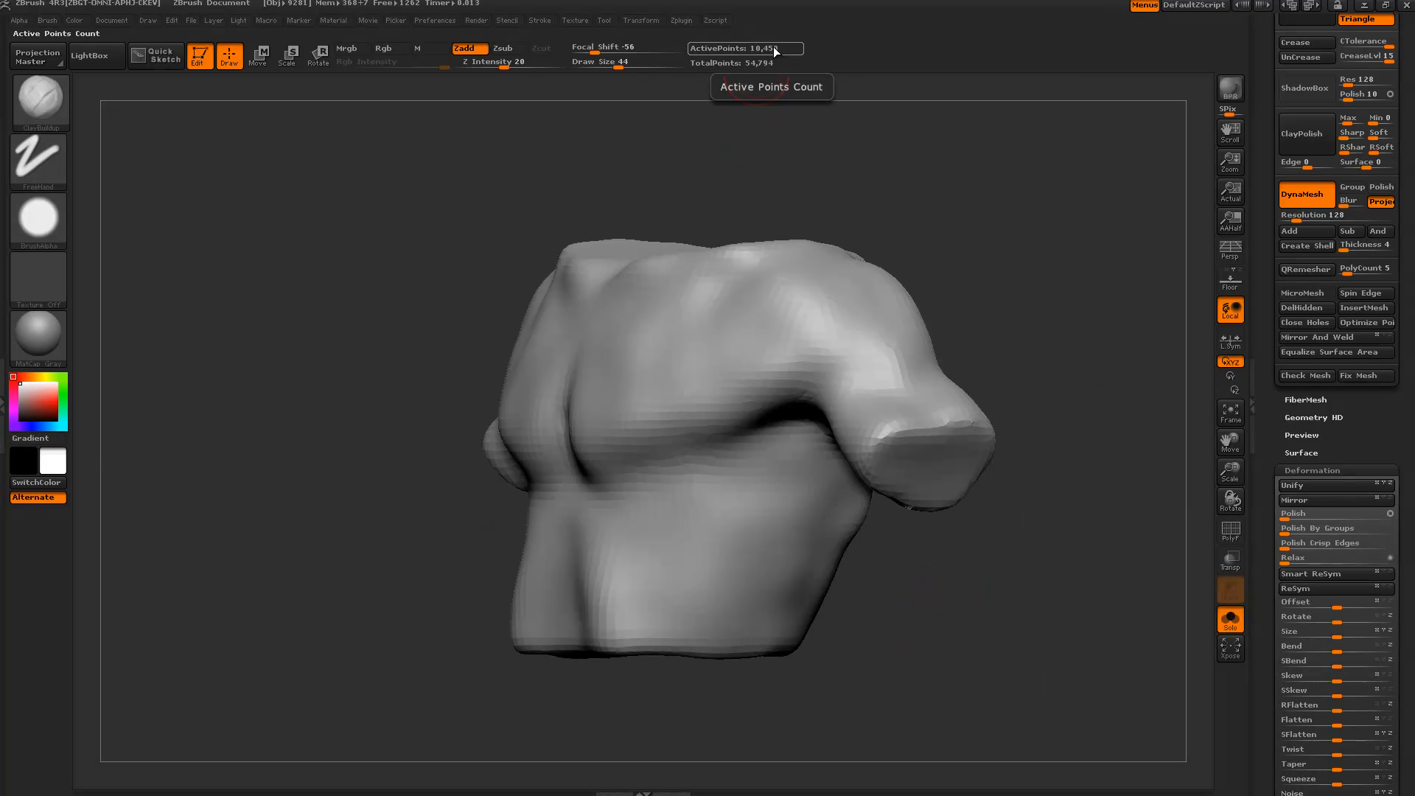
drag(1108, 319, 1121, 325)
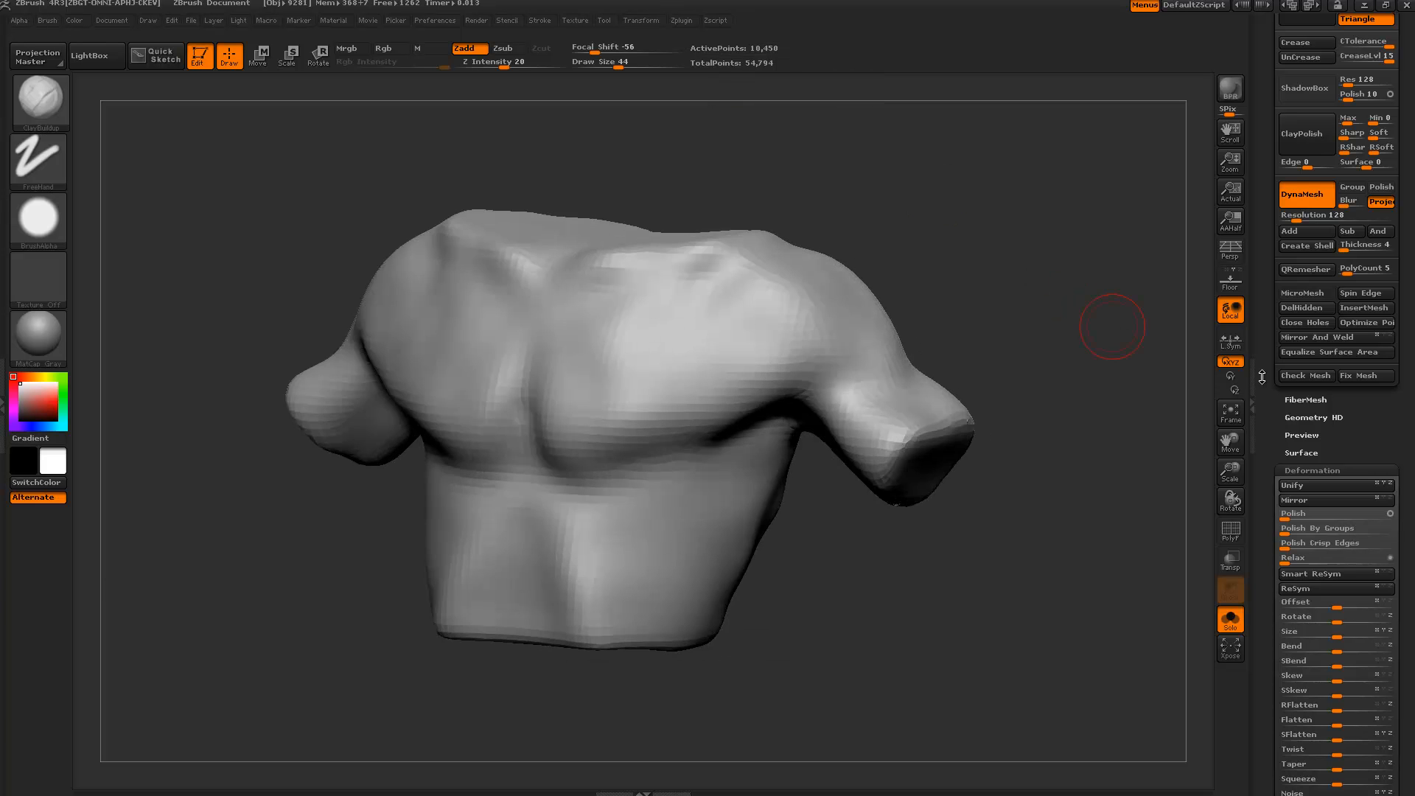
shift+drag(1179, 393, 1147, 446)
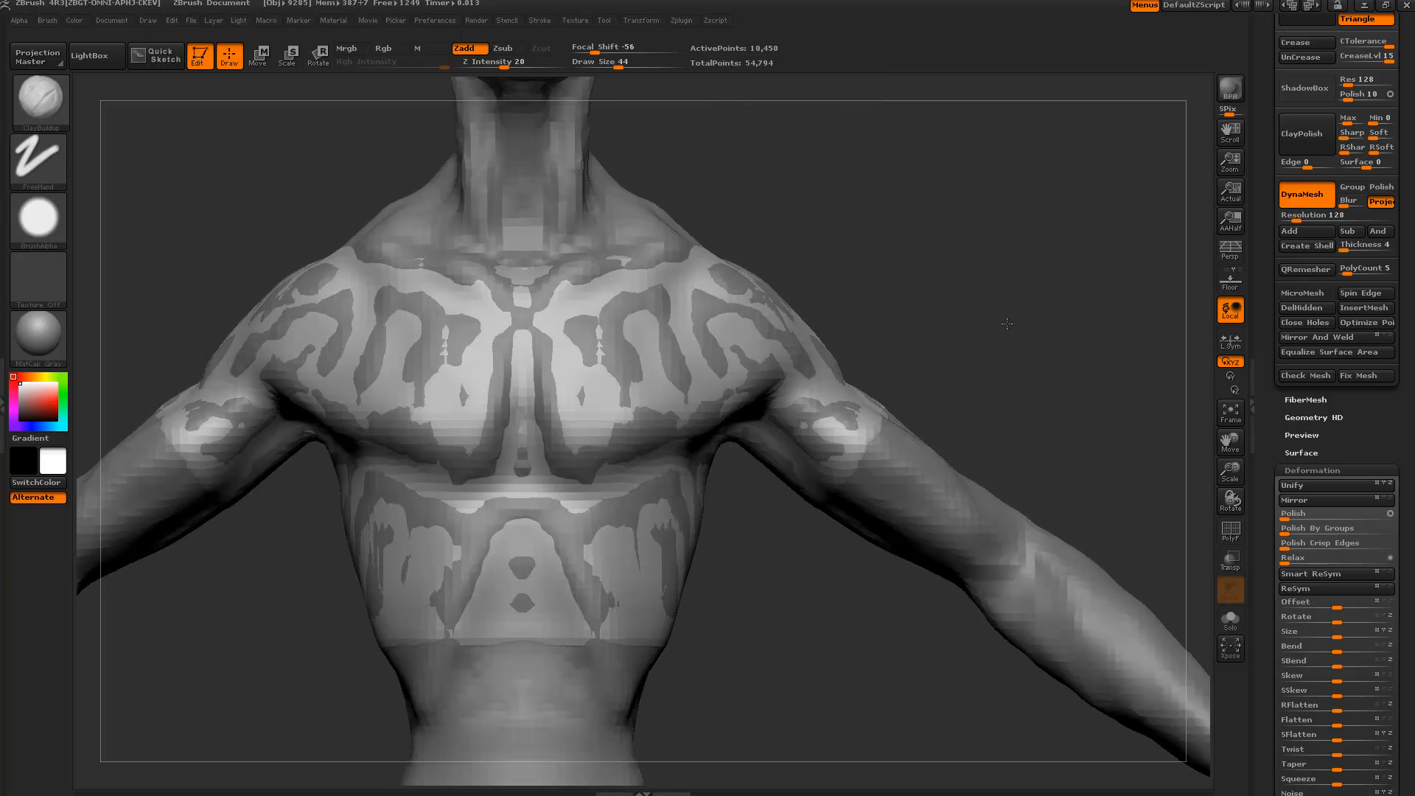
drag(1198, 594, 1007, 327)
Inflate the shirt by 10, applied three times.
scroll(1265, 607, down, 5)
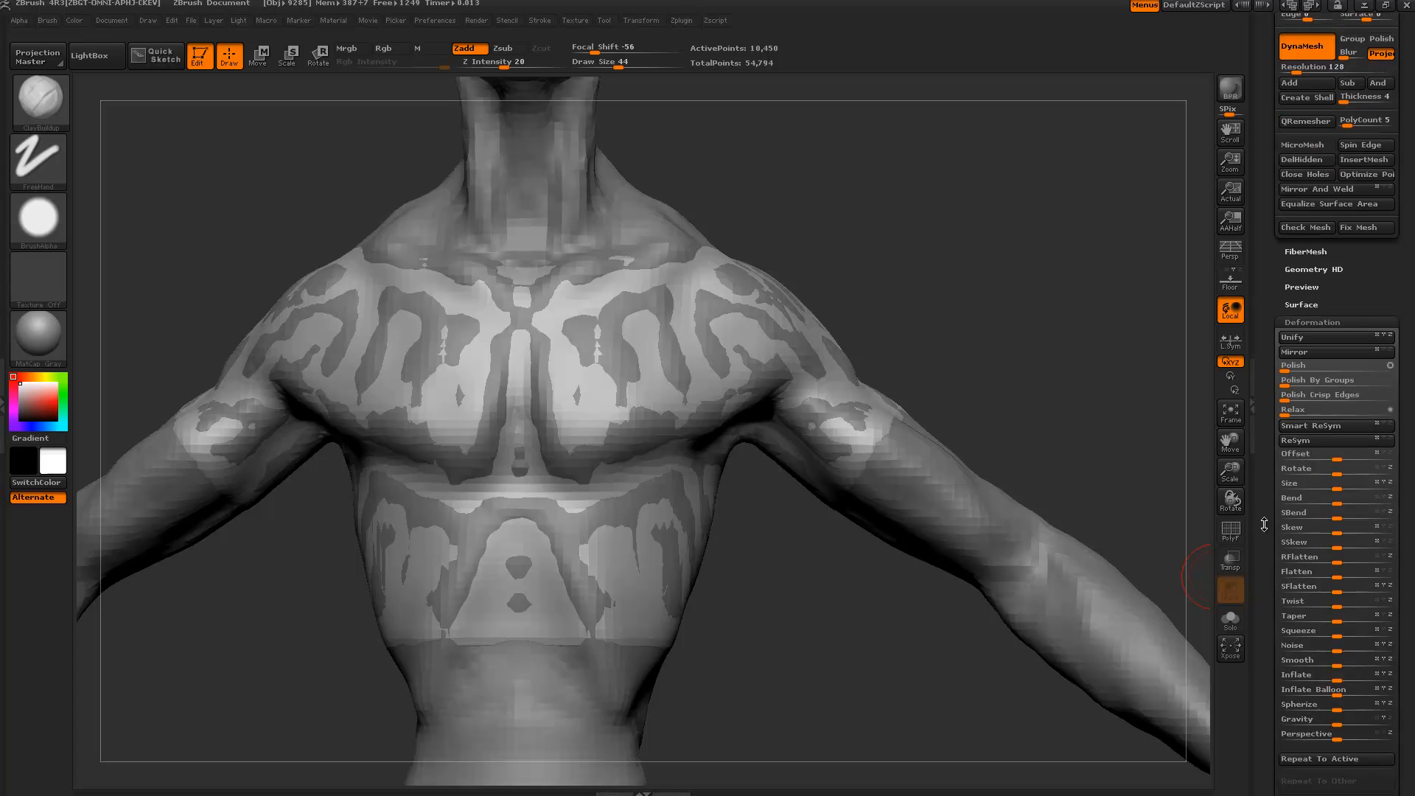
click(1321, 632)
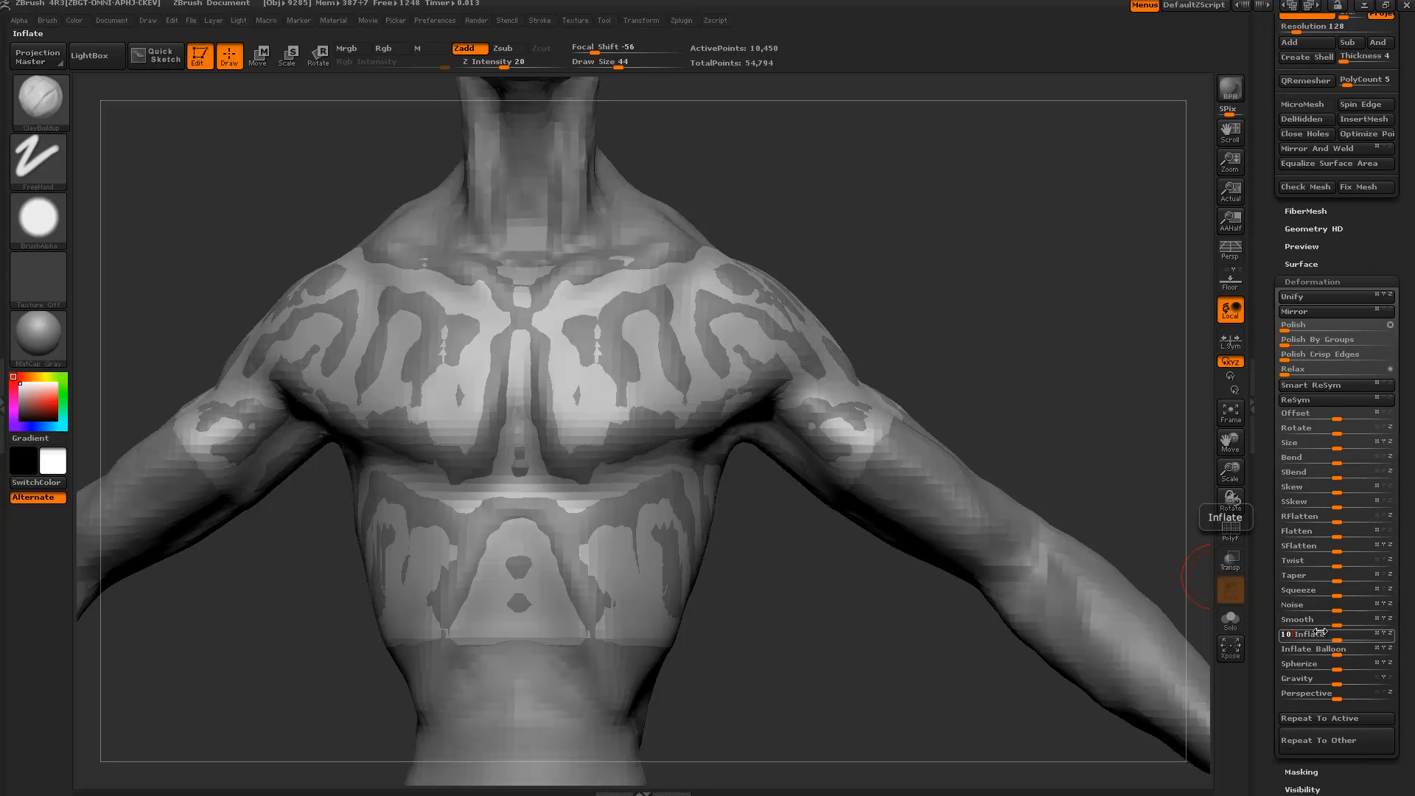
key(Return)
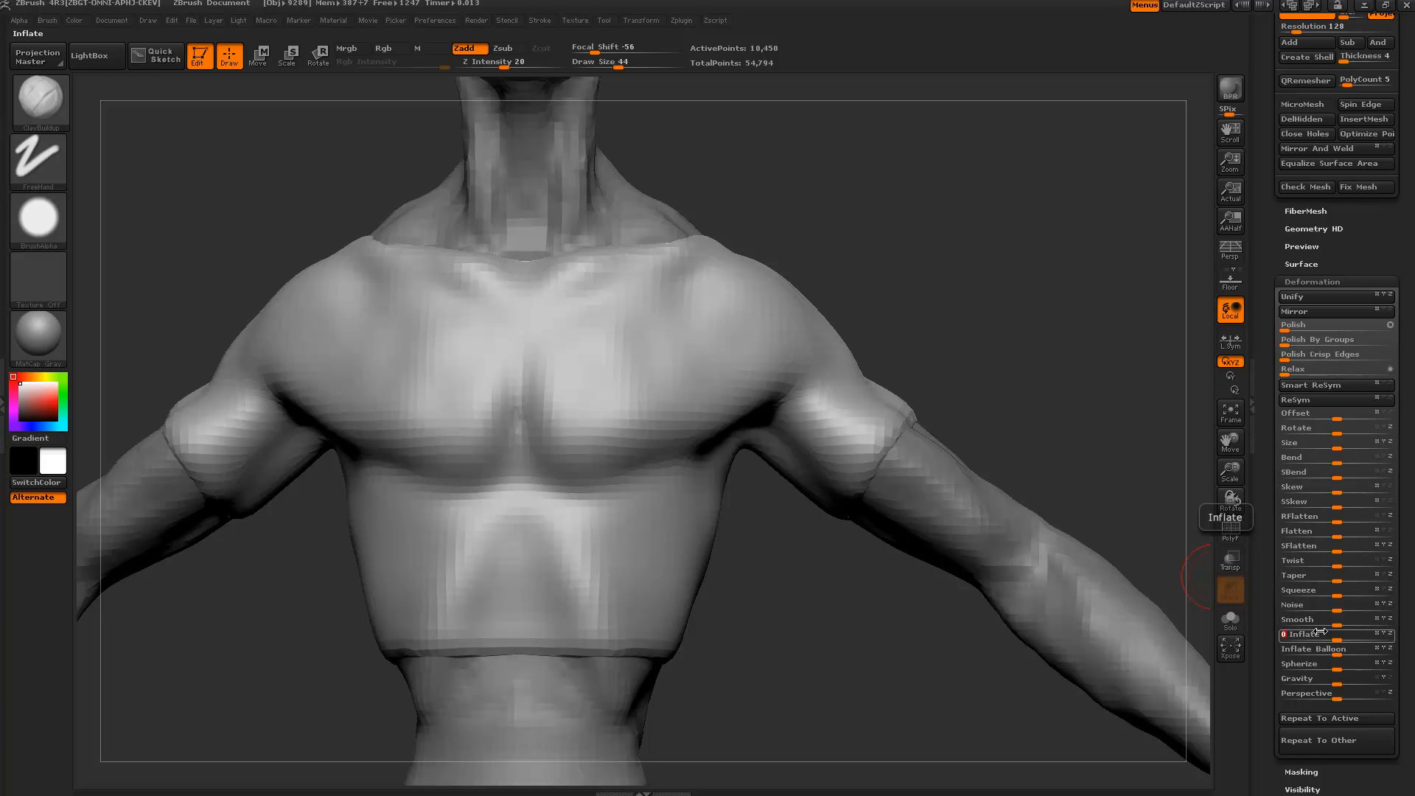
key(Return)
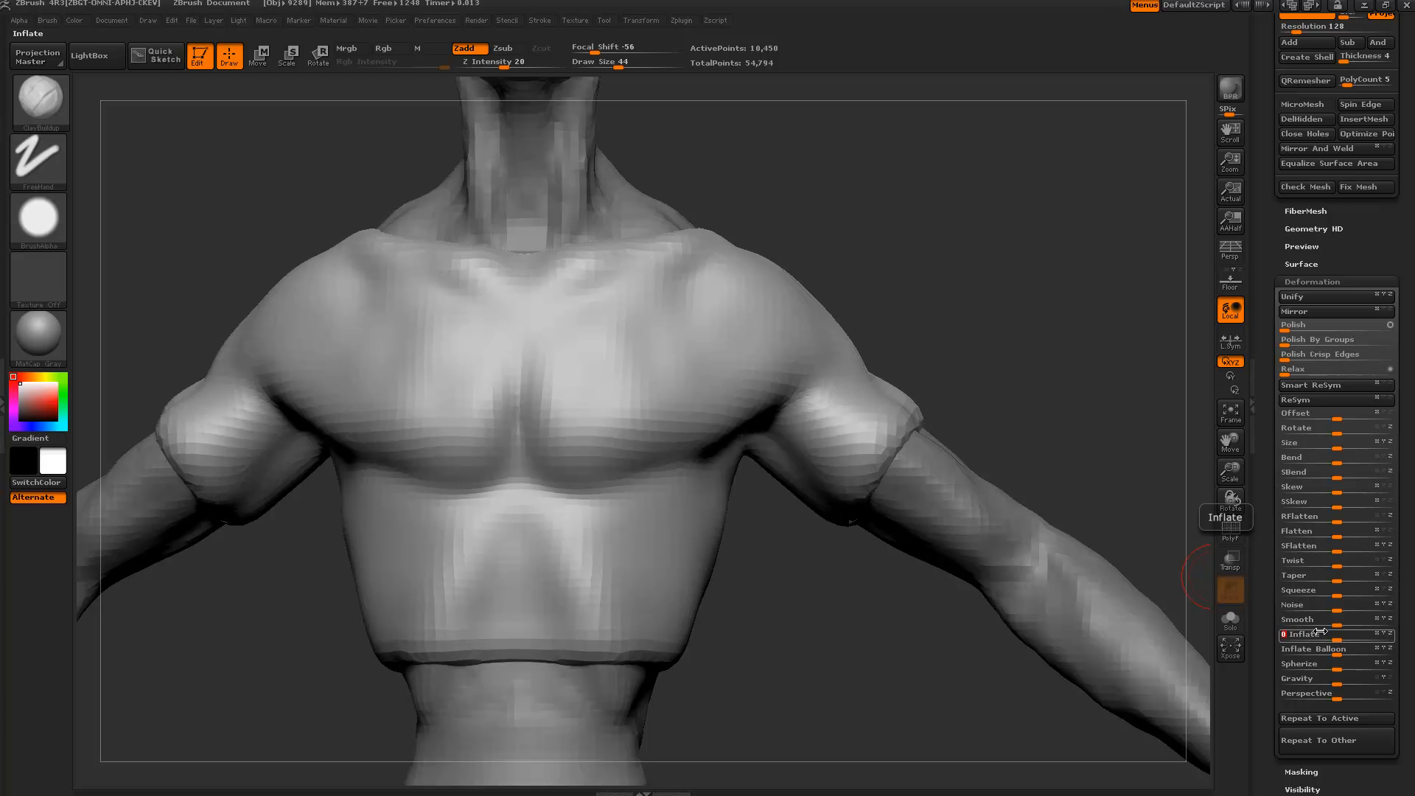
key(Return)
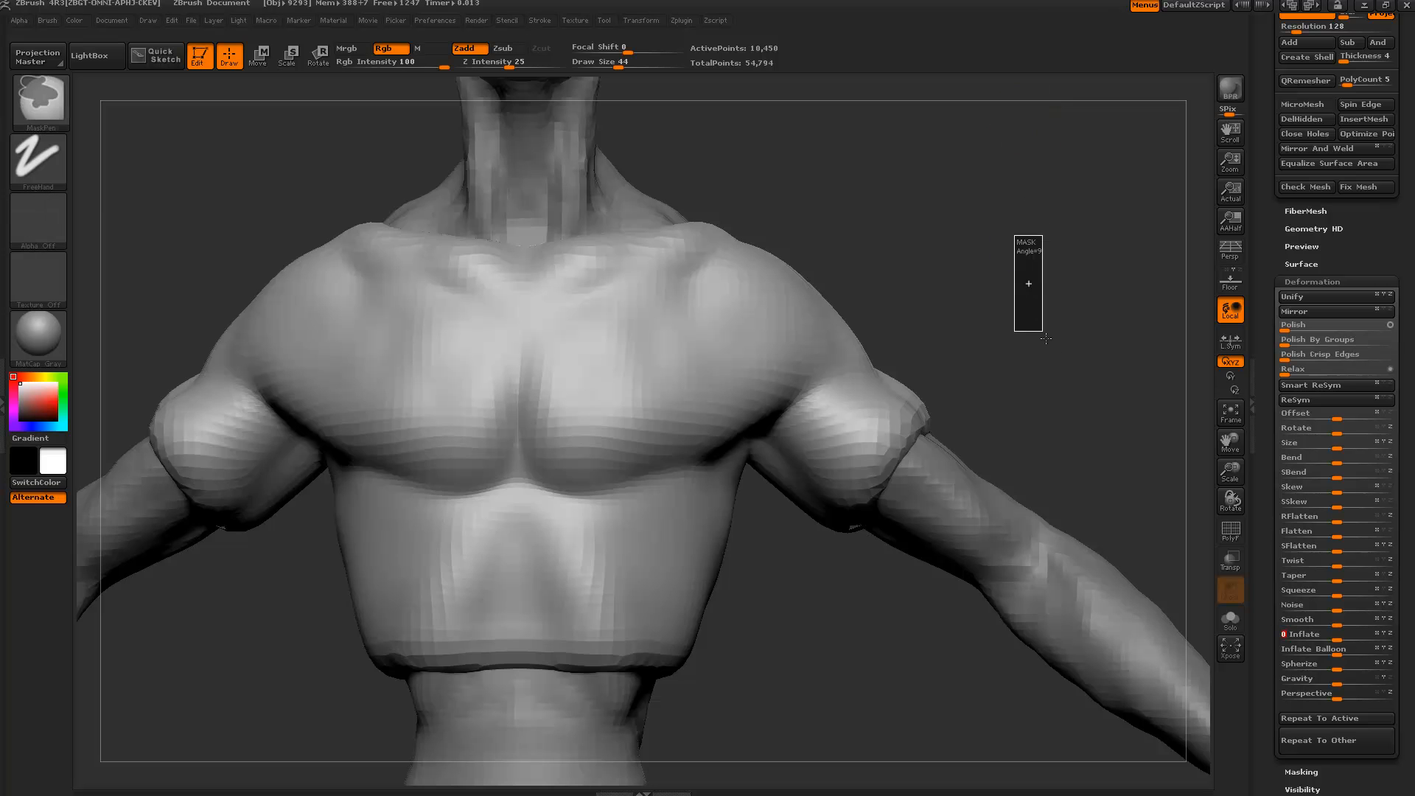
Select the ClayBuildup brush with the torso at a three-quarter angle.
drag(1050, 292, 934, 232)
alt+drag(823, 230, 970, 223)
key(b)
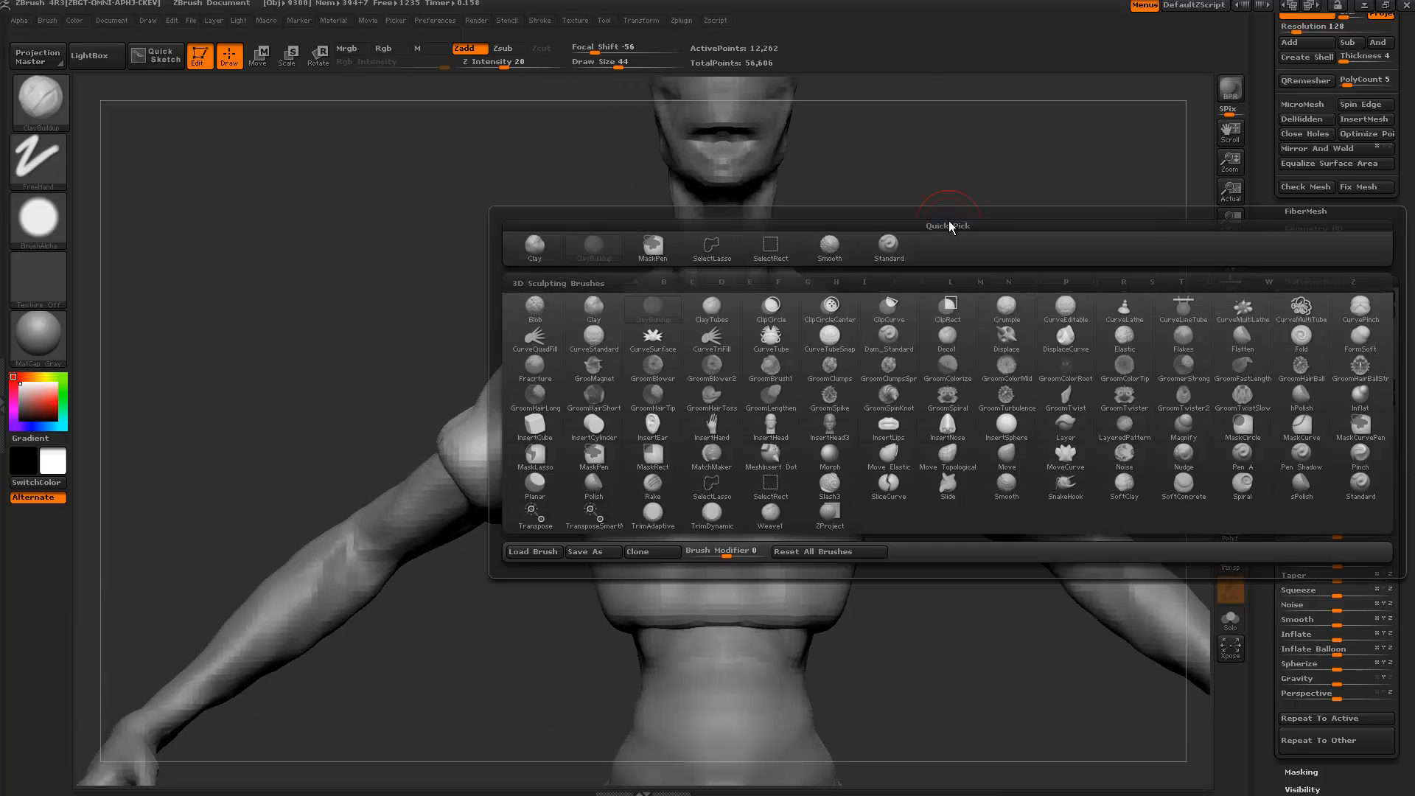
key(b)
key(c)
key(b)
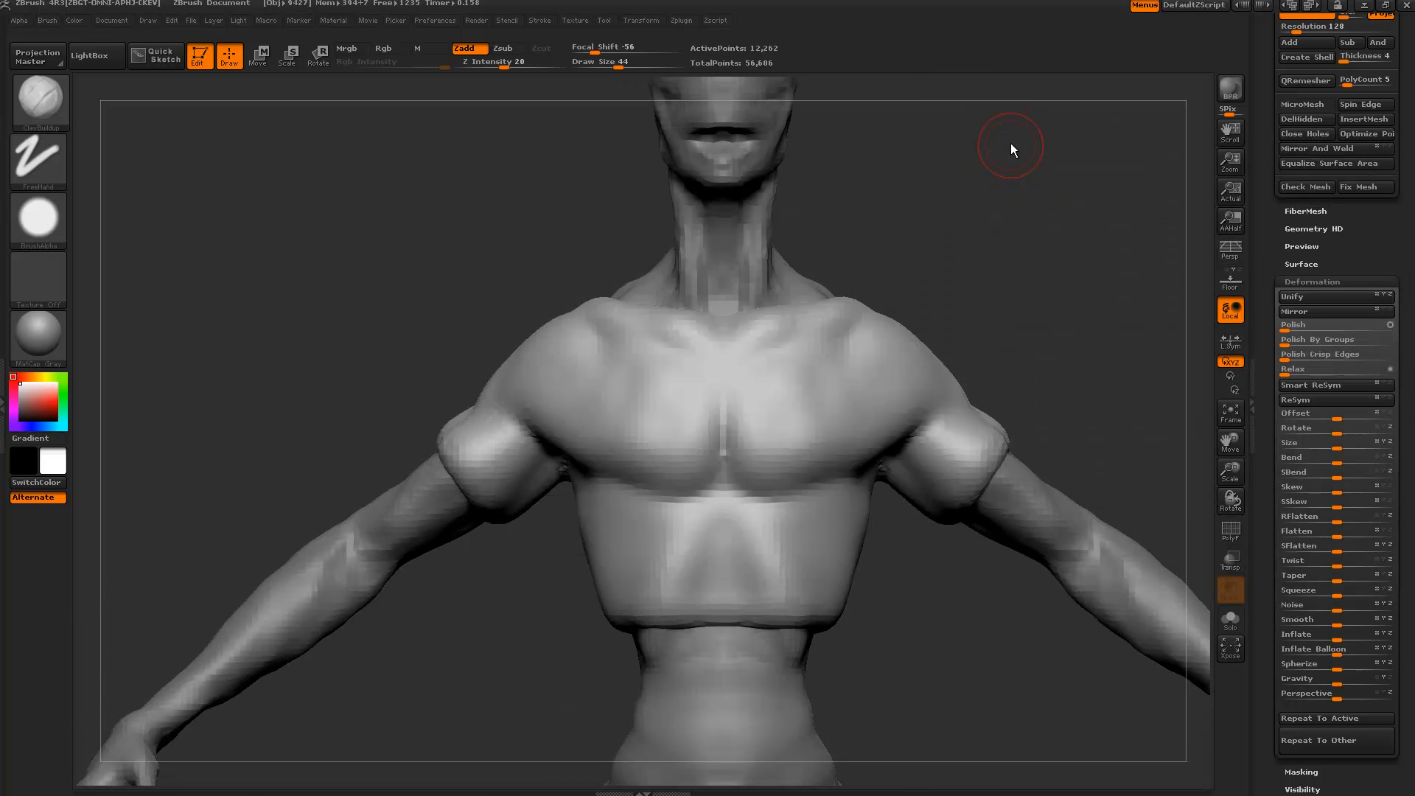
Smooth at size 34 and build up clay at size 74 around the shirt's armpit.
alt+drag(376, 386, 506, 566)
key(bracketleft)
shift+drag(480, 471, 494, 485)
drag(479, 547, 509, 472)
drag(364, 343, 366, 398)
key(bracketright)
key(bracketright)
key(bracketright)
key(bracketright)
mouse_move(463, 428)
mouse_down()
mouse_move(539, 472)
mouse_move(594, 471)
mouse_move(472, 435)
mouse_up()
Sculpt vertical fold ridges across the ribcage and under the pectorals at brush size 54.
drag(336, 321, 326, 365)
key(bracketleft)
key(bracketleft)
drag(698, 463, 649, 510)
drag(496, 692, 489, 597)
drag(487, 575, 571, 563)
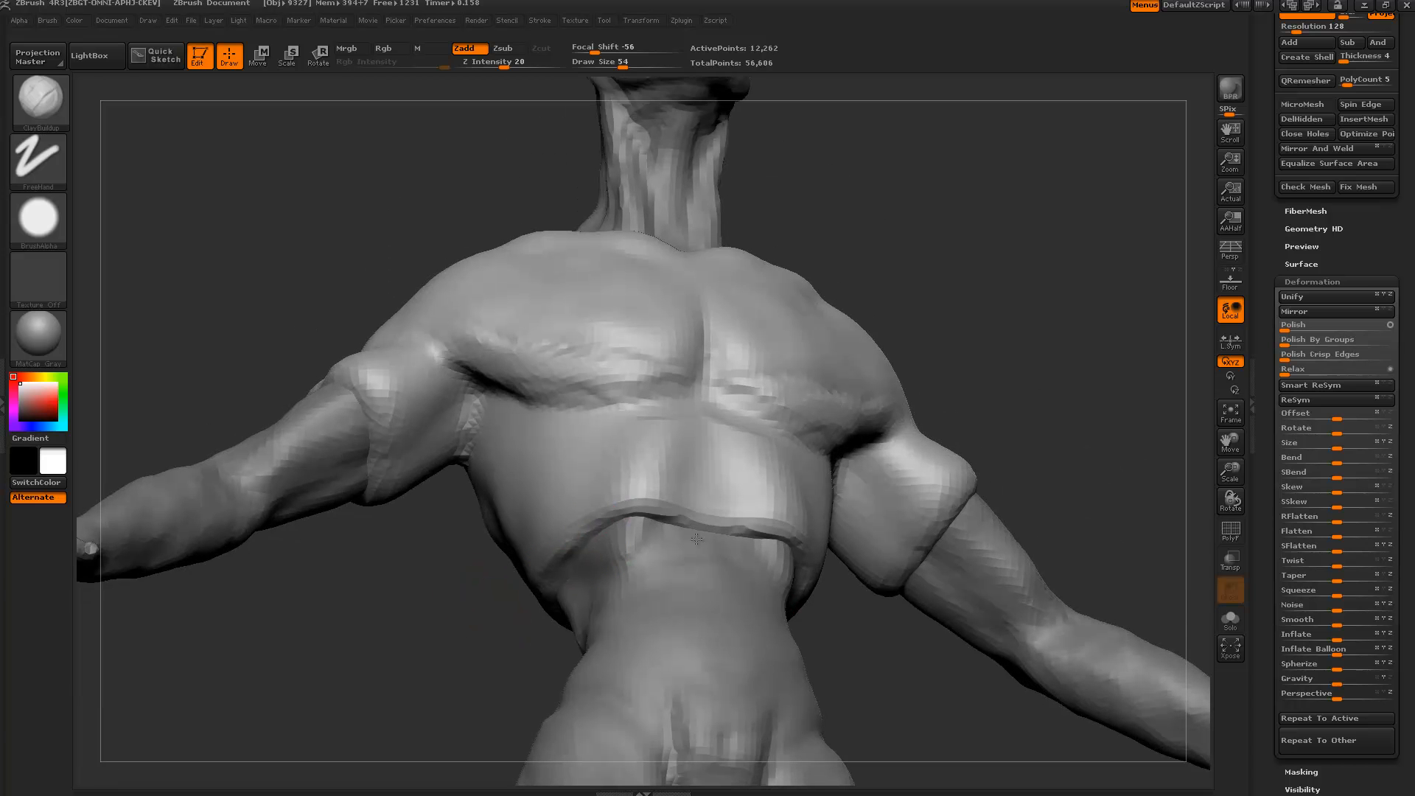
drag(649, 528, 630, 522)
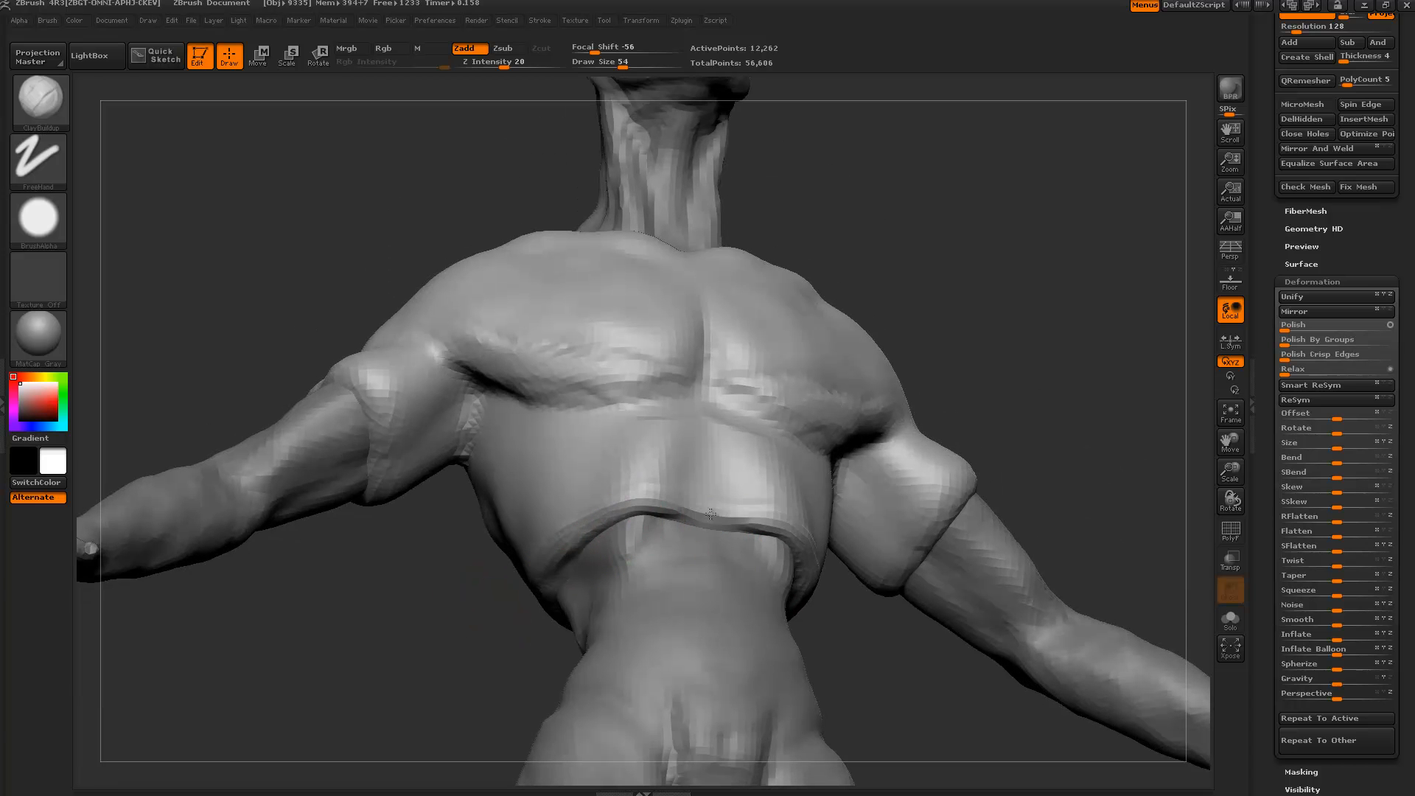
mouse_move(726, 503)
mouse_down()
mouse_move(649, 446)
mouse_move(653, 472)
mouse_move(685, 460)
mouse_move(646, 451)
mouse_move(651, 481)
mouse_up()
drag(483, 589, 609, 509)
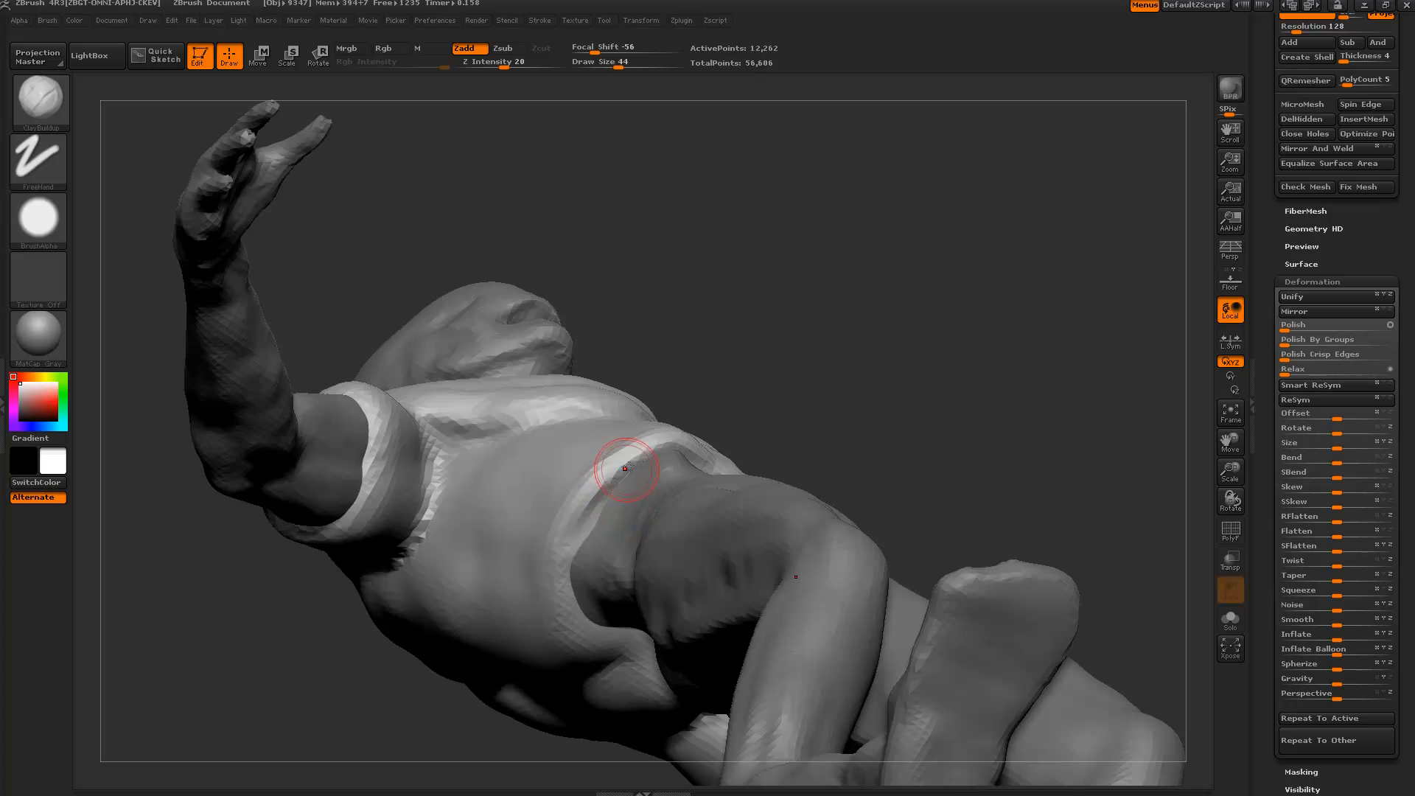
mouse_move(667, 376)
mouse_down()
mouse_move(556, 351)
mouse_move(649, 364)
mouse_up()
Build up and smooth the shirt's waist hem with brush sizes 54 and 74.
drag(565, 569, 574, 600)
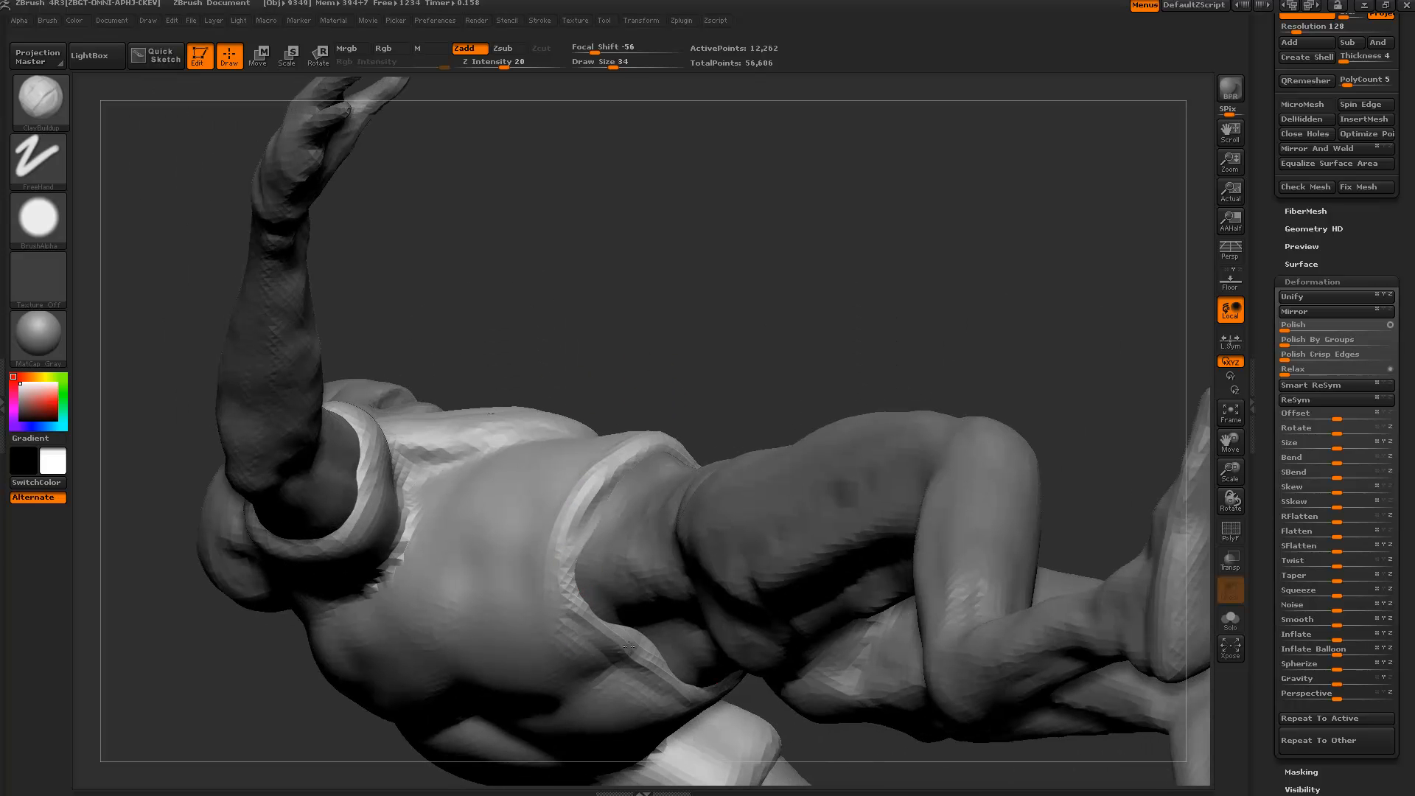
drag(569, 404, 582, 325)
key(bracketright)
key(bracketright)
shift+drag(622, 654, 647, 687)
key(bracketright)
key(bracketright)
mouse_move(583, 633)
mouse_down()
mouse_move(616, 686)
mouse_move(546, 596)
mouse_move(663, 723)
mouse_move(557, 600)
mouse_up()
Thicken the rest of the hem with more clay, smooth it, then zoom out to the whole figure.
mouse_move(520, 383)
mouse_down()
mouse_move(544, 356)
mouse_move(483, 307)
mouse_move(451, 121)
mouse_up()
key(bracketright)
drag(727, 686, 738, 640)
key(bracketright)
key(bracketright)
drag(525, 428, 575, 509)
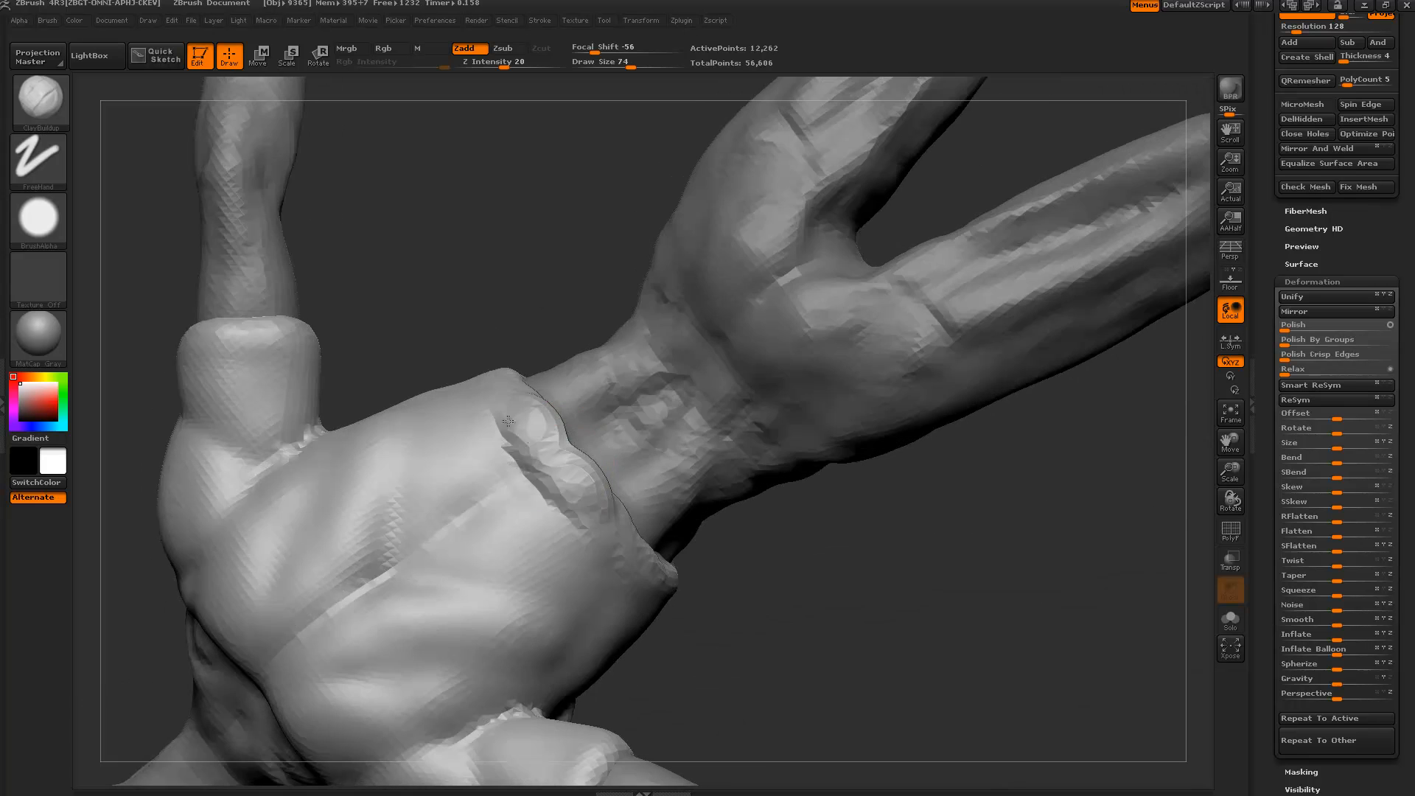
mouse_move(458, 428)
mouse_down()
mouse_move(568, 570)
mouse_move(483, 465)
mouse_up()
mouse_move(520, 464)
shift+mouse_down()
mouse_move(537, 458)
mouse_move(521, 423)
shift+mouse_up()
alt+drag(451, 247, 324, 643)
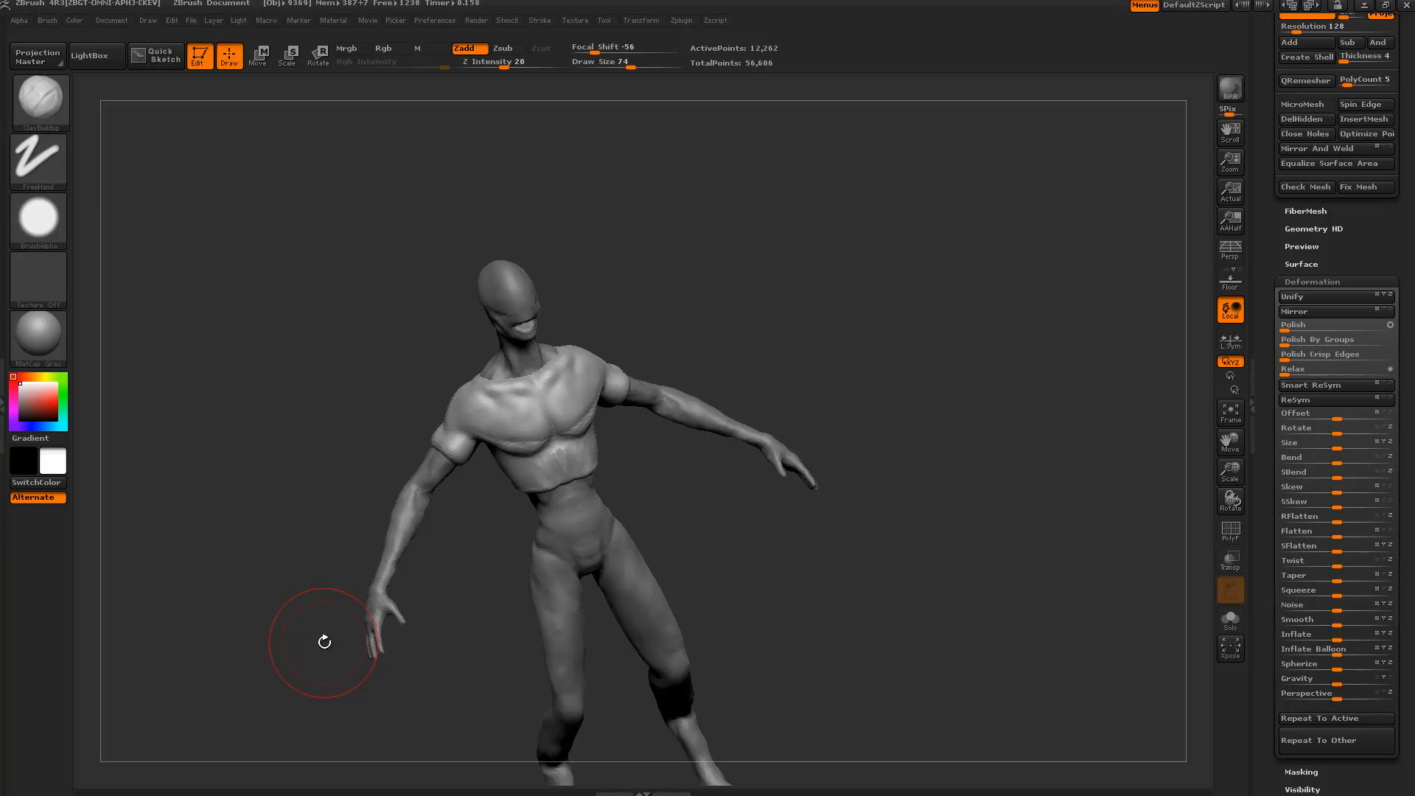
Subdivide the shirt once and mask the bump around the sleeve opening while soloed.
drag(270, 412, 322, 490)
key(ctrl+d)
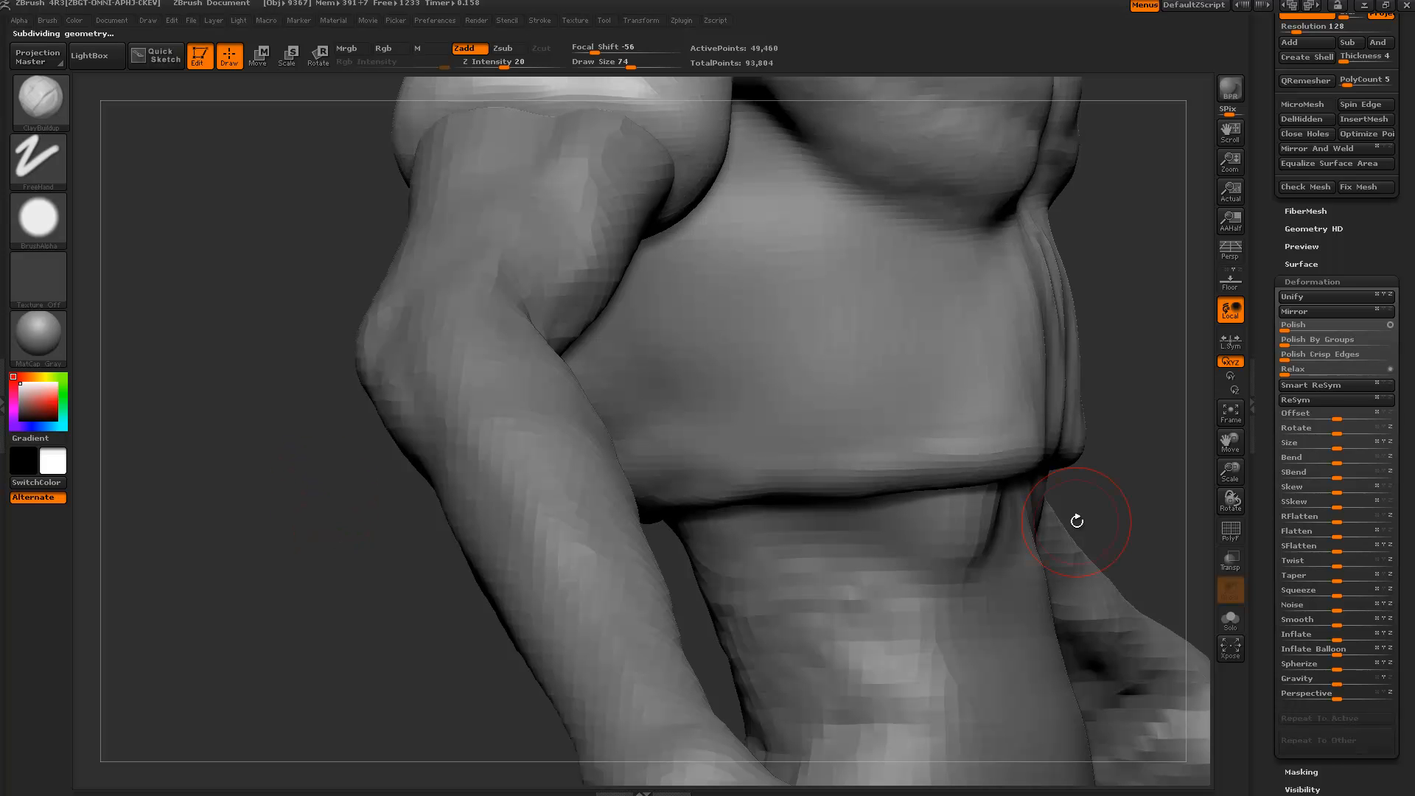
click(1231, 616)
alt+drag(190, 317, 511, 426)
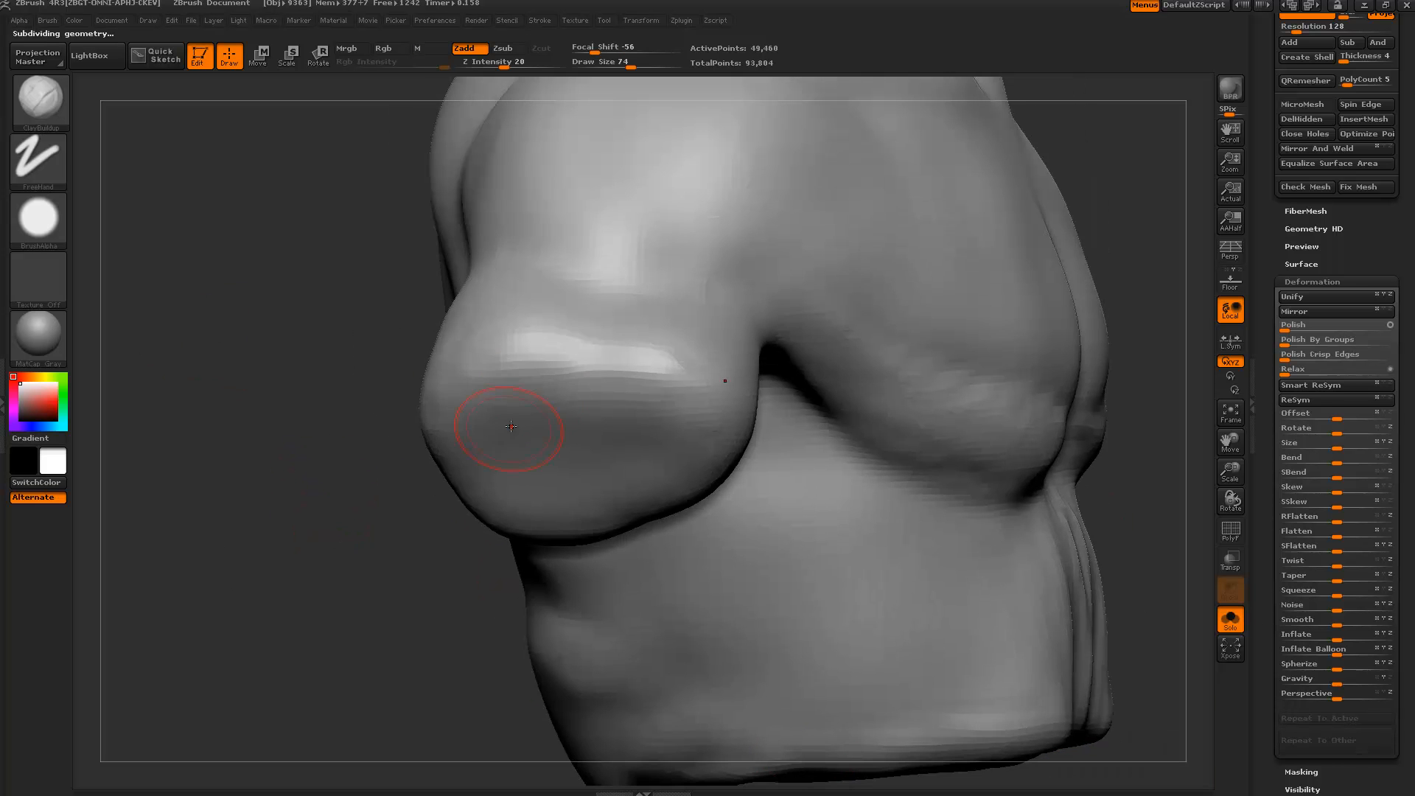
drag(352, 525, 491, 465)
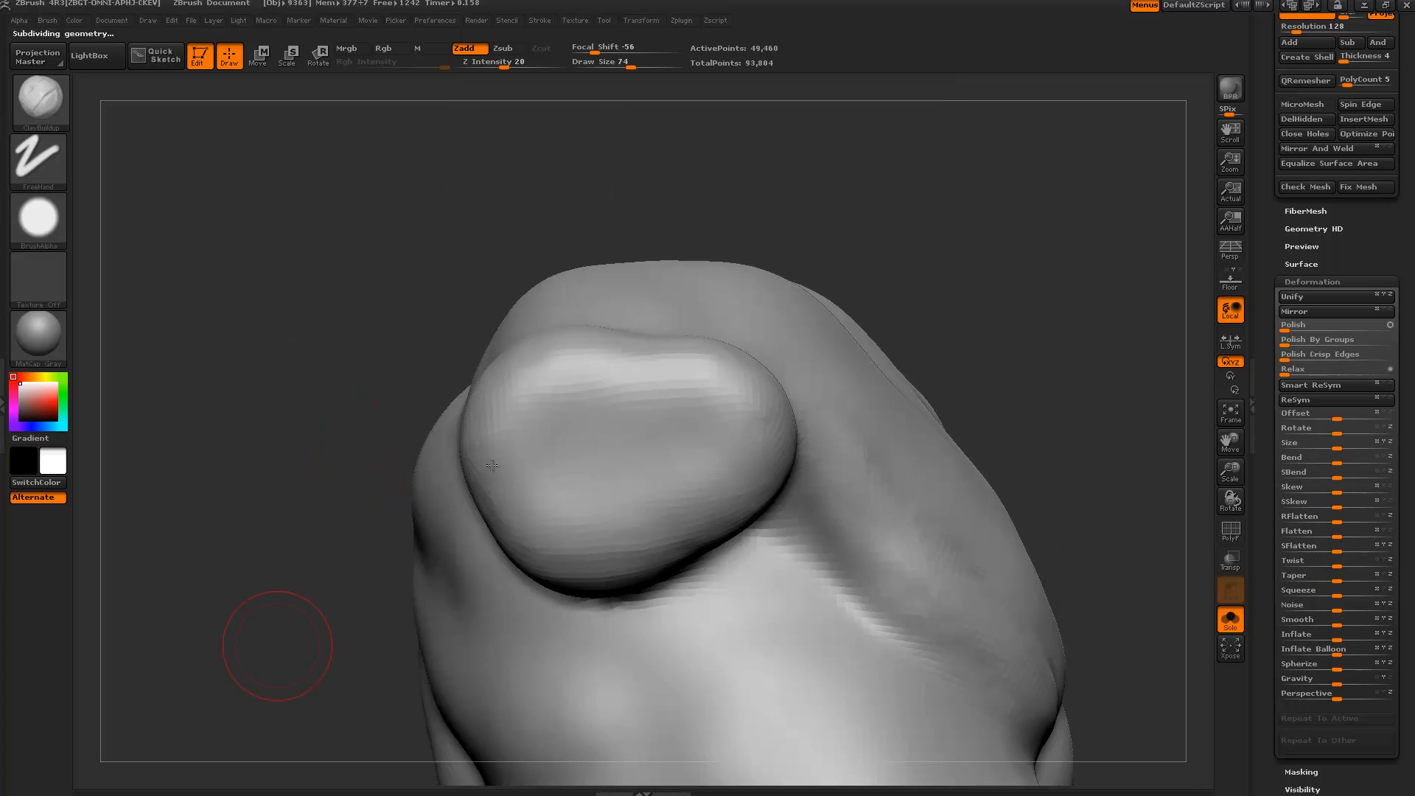
mouse_move(420, 289)
mouse_down()
mouse_move(641, 435)
mouse_move(560, 472)
mouse_move(585, 466)
mouse_move(531, 508)
mouse_move(626, 387)
mouse_move(719, 465)
mouse_up()
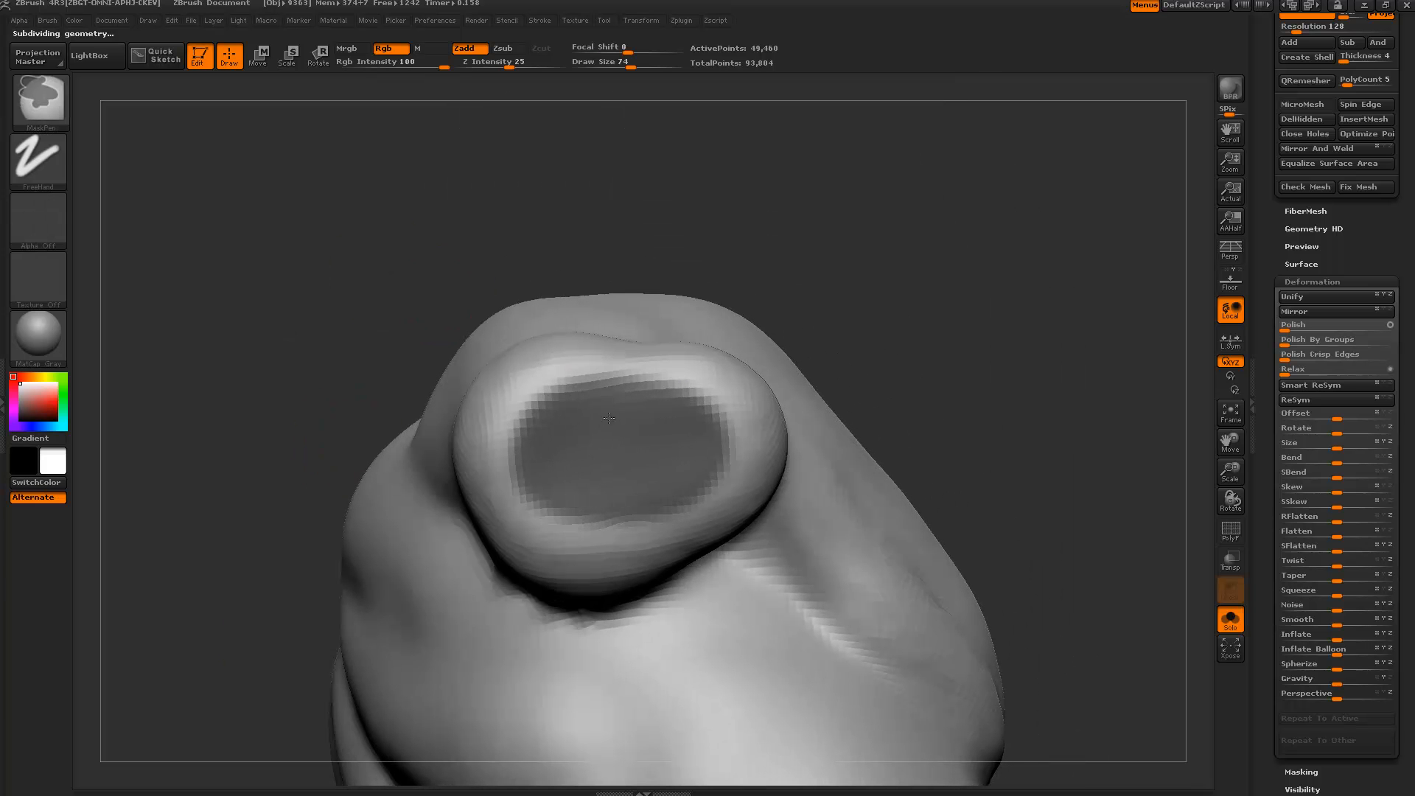
click(1230, 622)
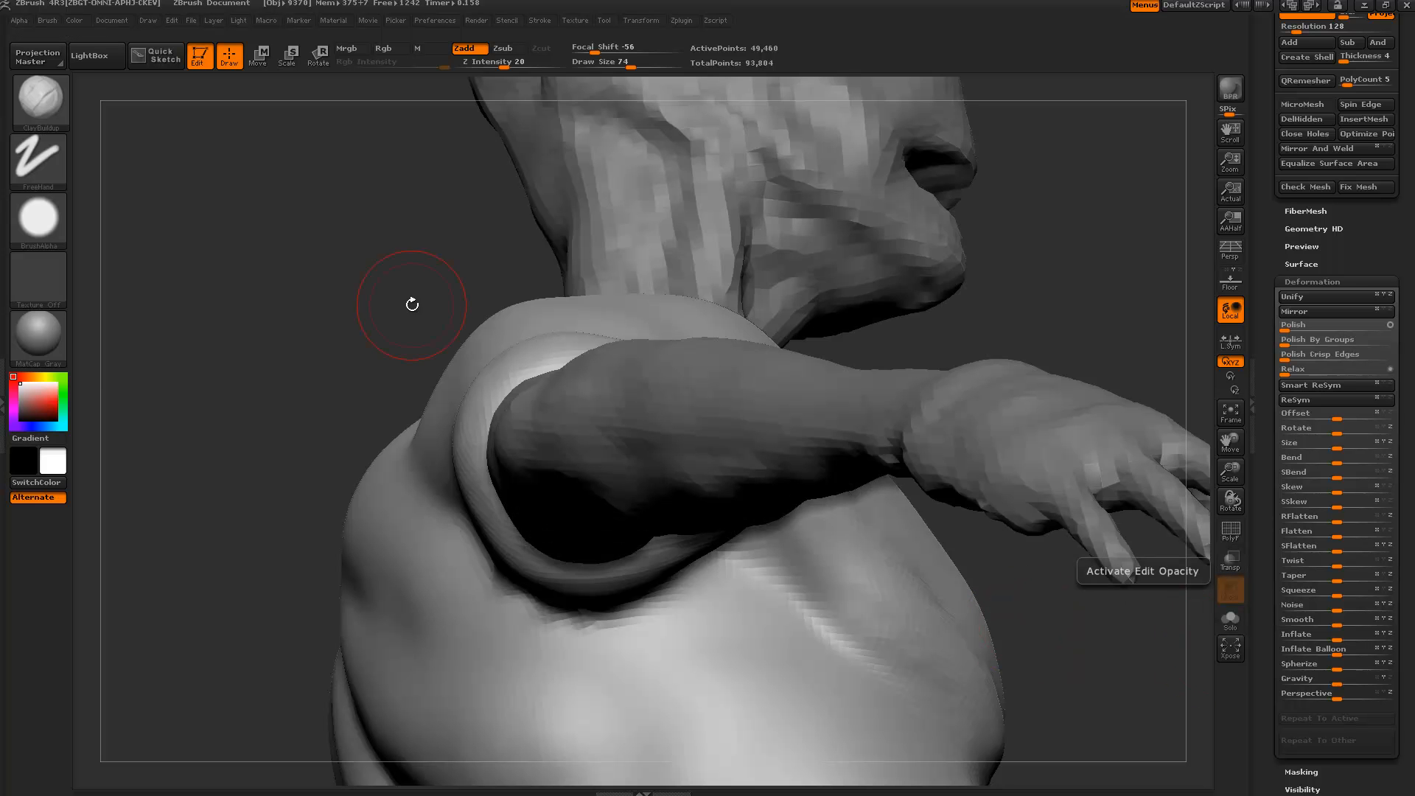
Clear the sleeve mask and reshape the ridge band along the upper sleeve.
drag(290, 324, 246, 310)
drag(167, 261, 193, 247)
ctrl+drag(168, 238, 209, 370)
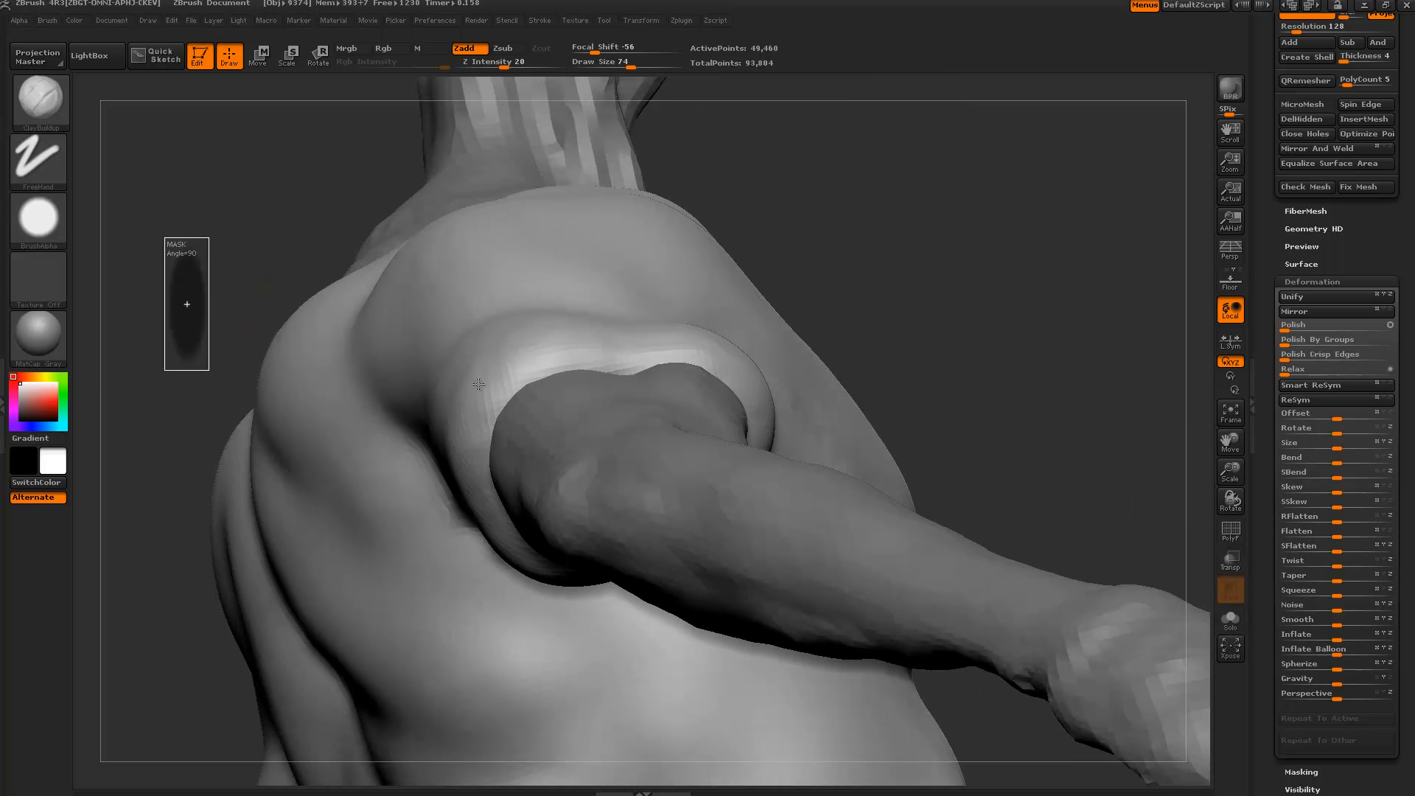
drag(895, 322, 504, 384)
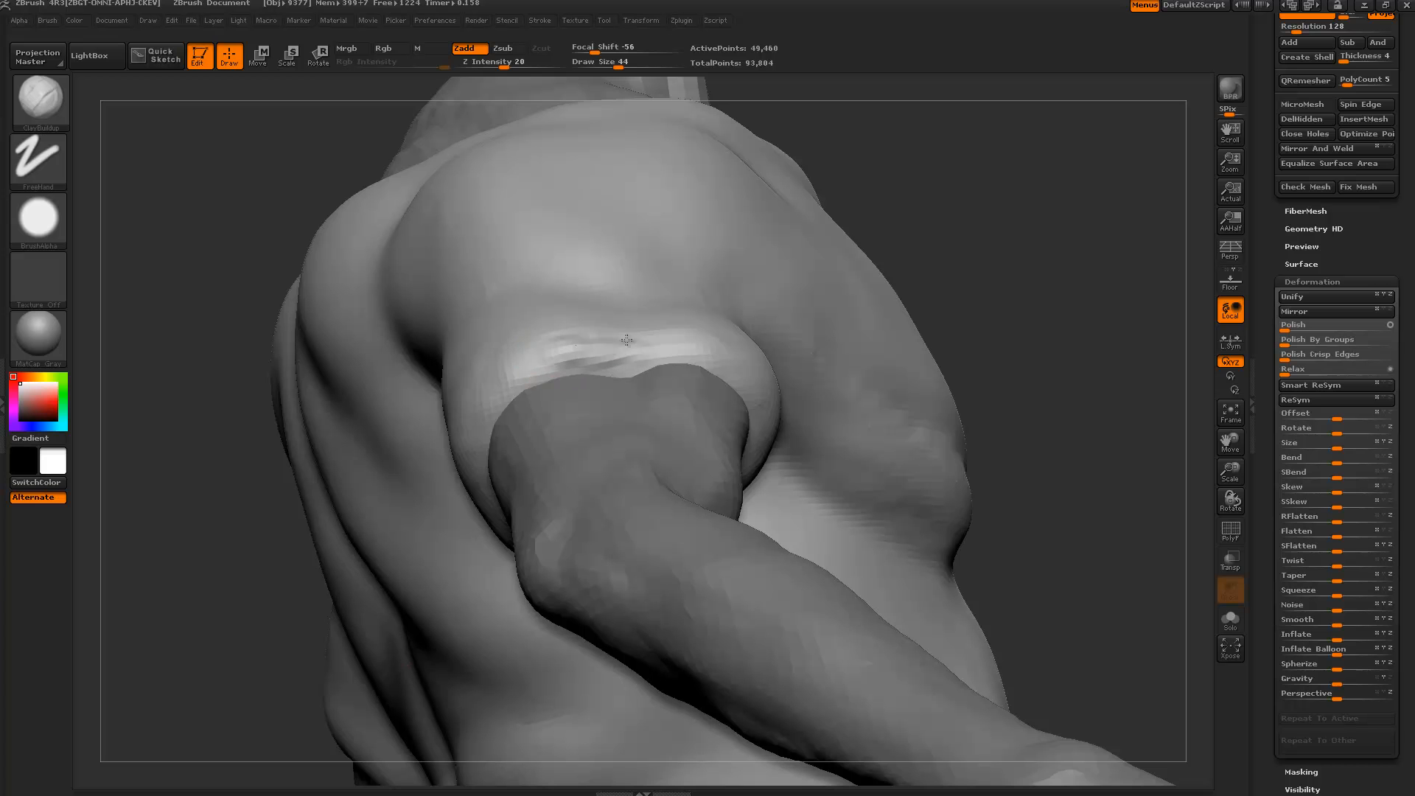
drag(627, 340, 725, 354)
Build up clay on the sleeve cuff at brush size 74.
mouse_move(254, 211)
mouse_down()
mouse_move(681, 361)
mouse_move(718, 349)
mouse_up()
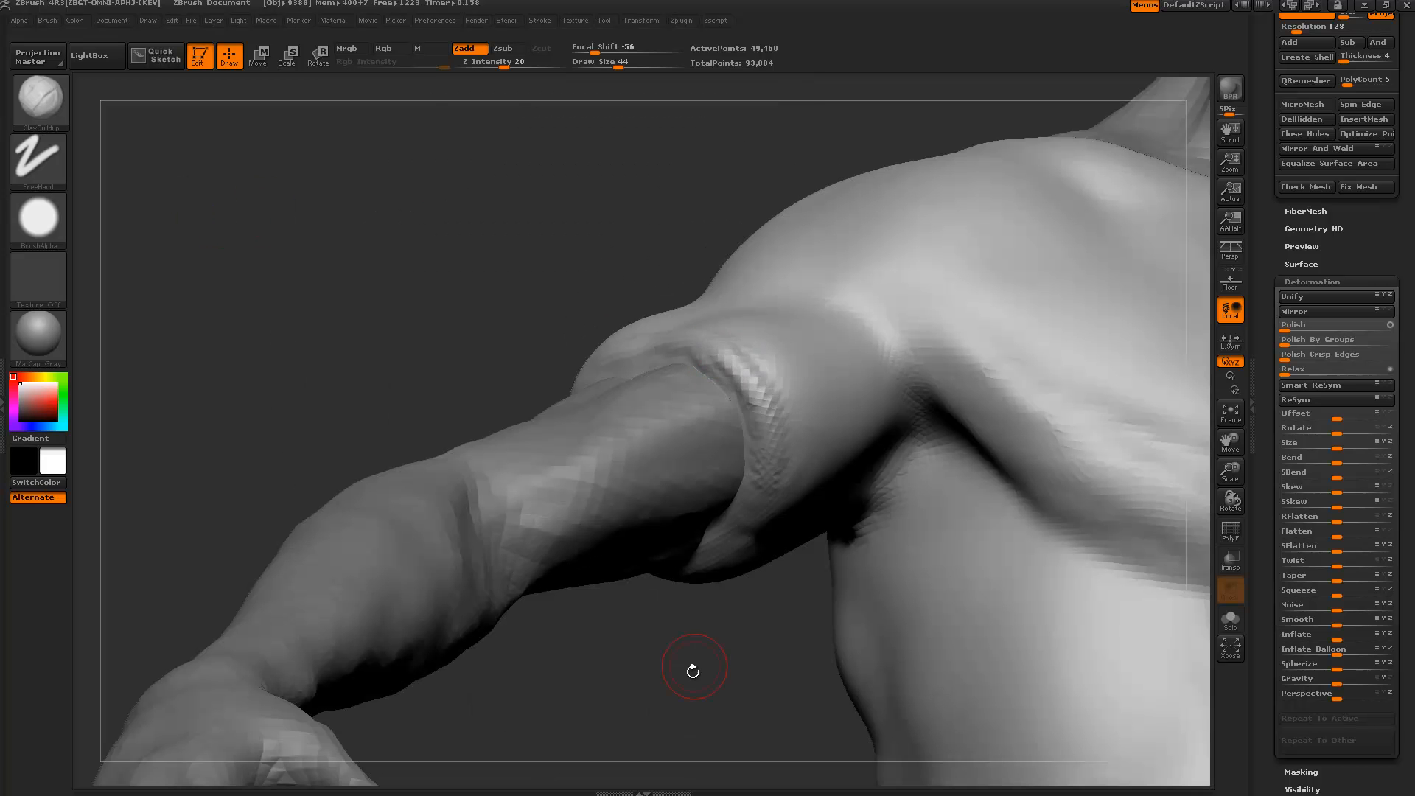
drag(693, 670, 777, 469)
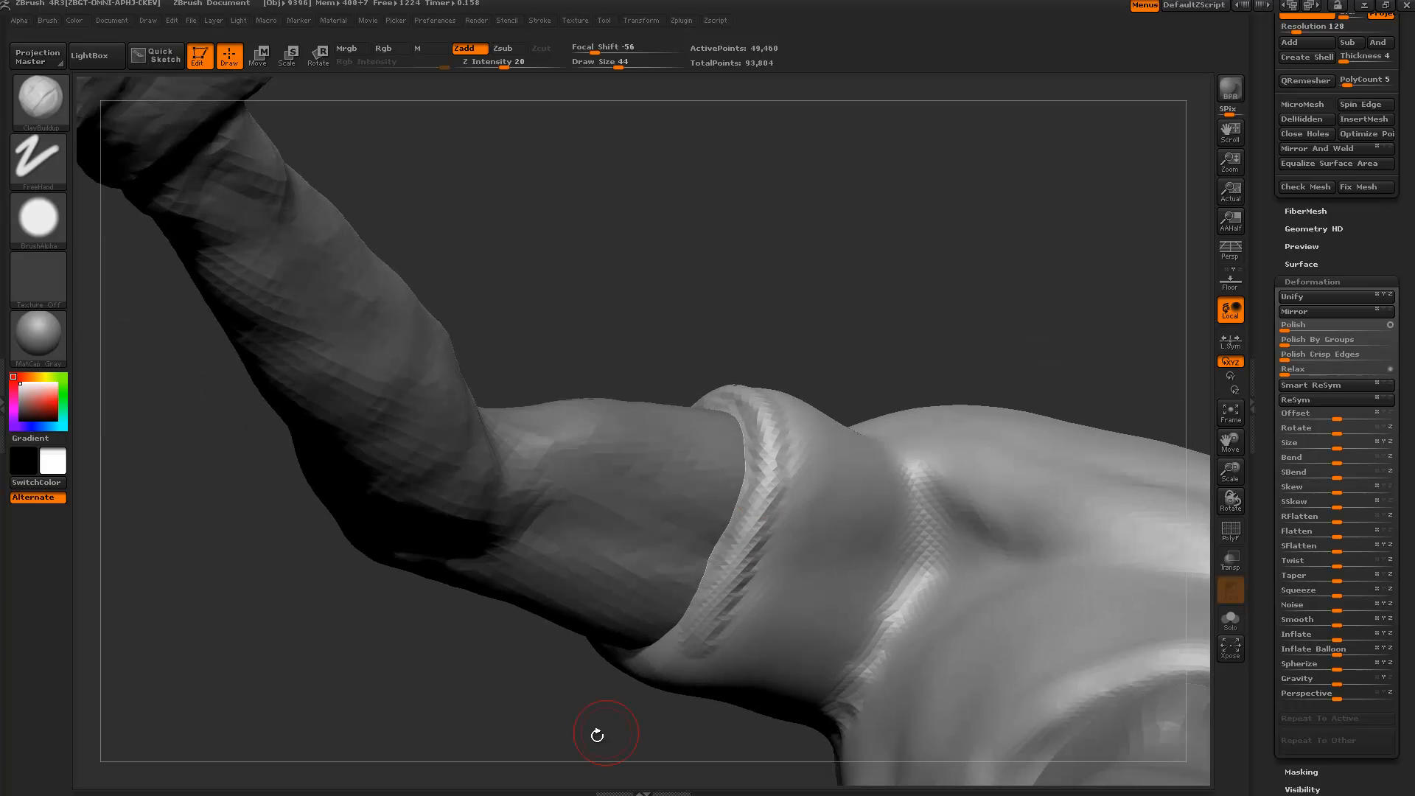
drag(594, 733, 689, 622)
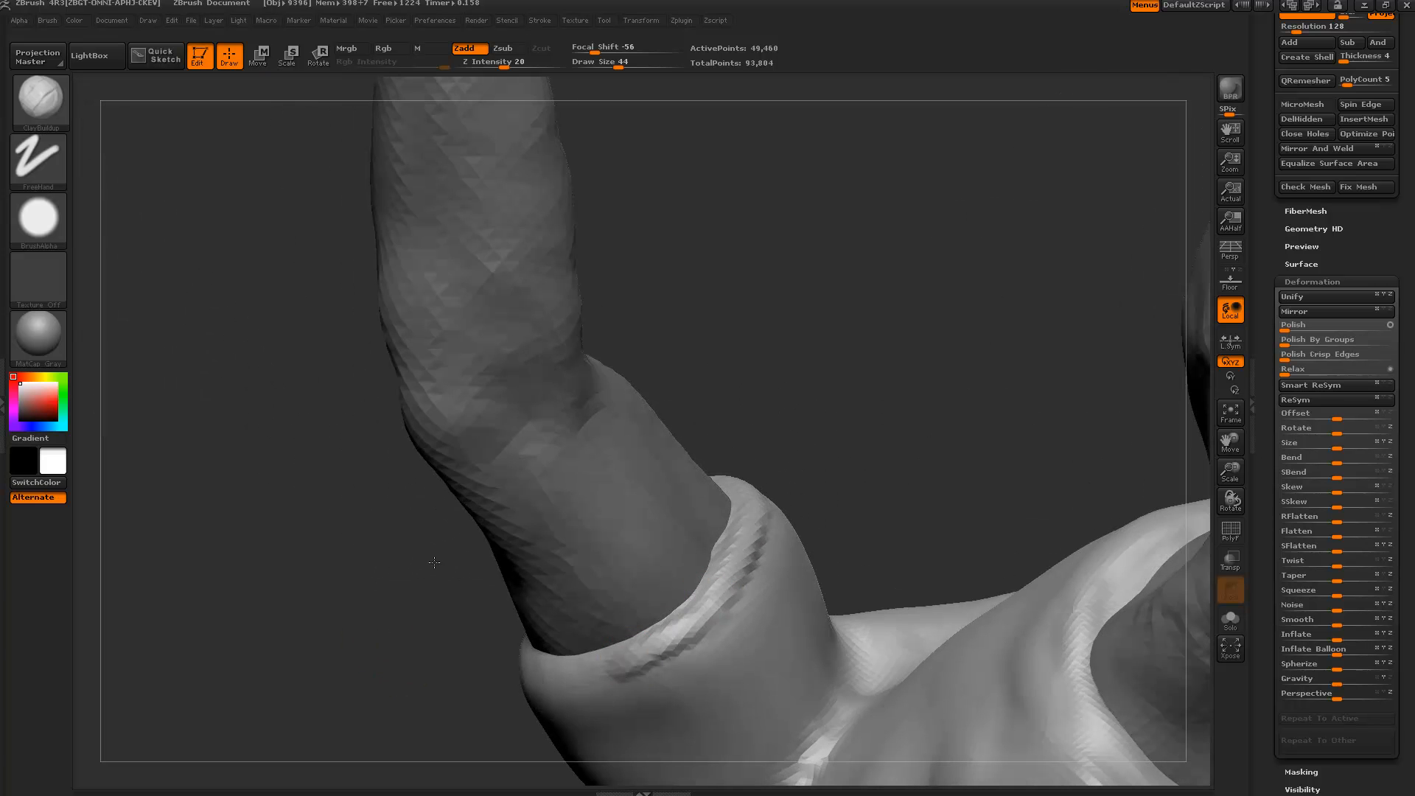
drag(435, 562, 718, 537)
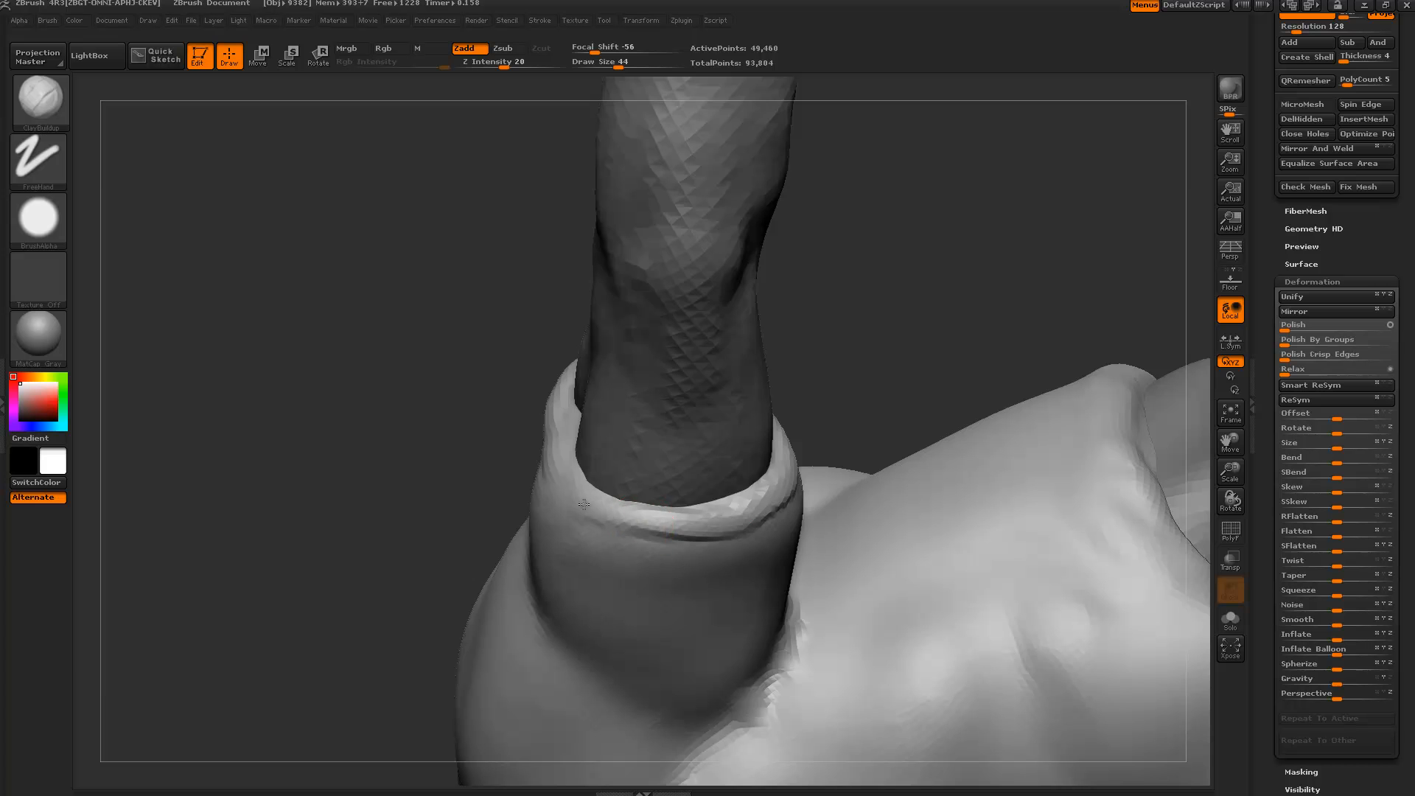
drag(508, 424, 575, 506)
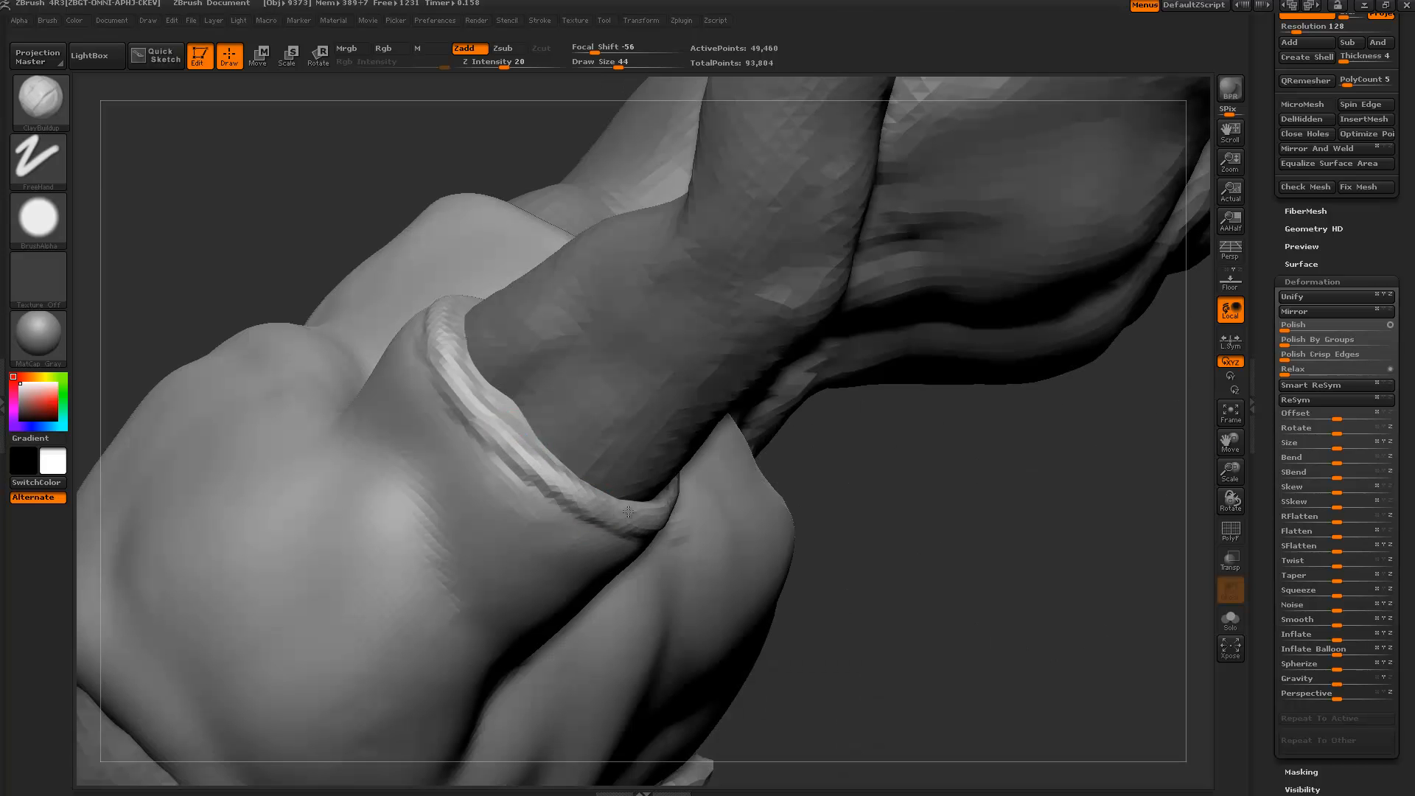
drag(884, 625, 981, 597)
key(bracketright)
key(bracketright)
key(bracketright)
mouse_move(508, 475)
mouse_down()
mouse_move(438, 409)
mouse_move(475, 446)
mouse_up()
With the shirt soloed, carve grooves inside the sleeve cuff opening at brush size 54.
drag(754, 623, 1059, 675)
click(1058, 683)
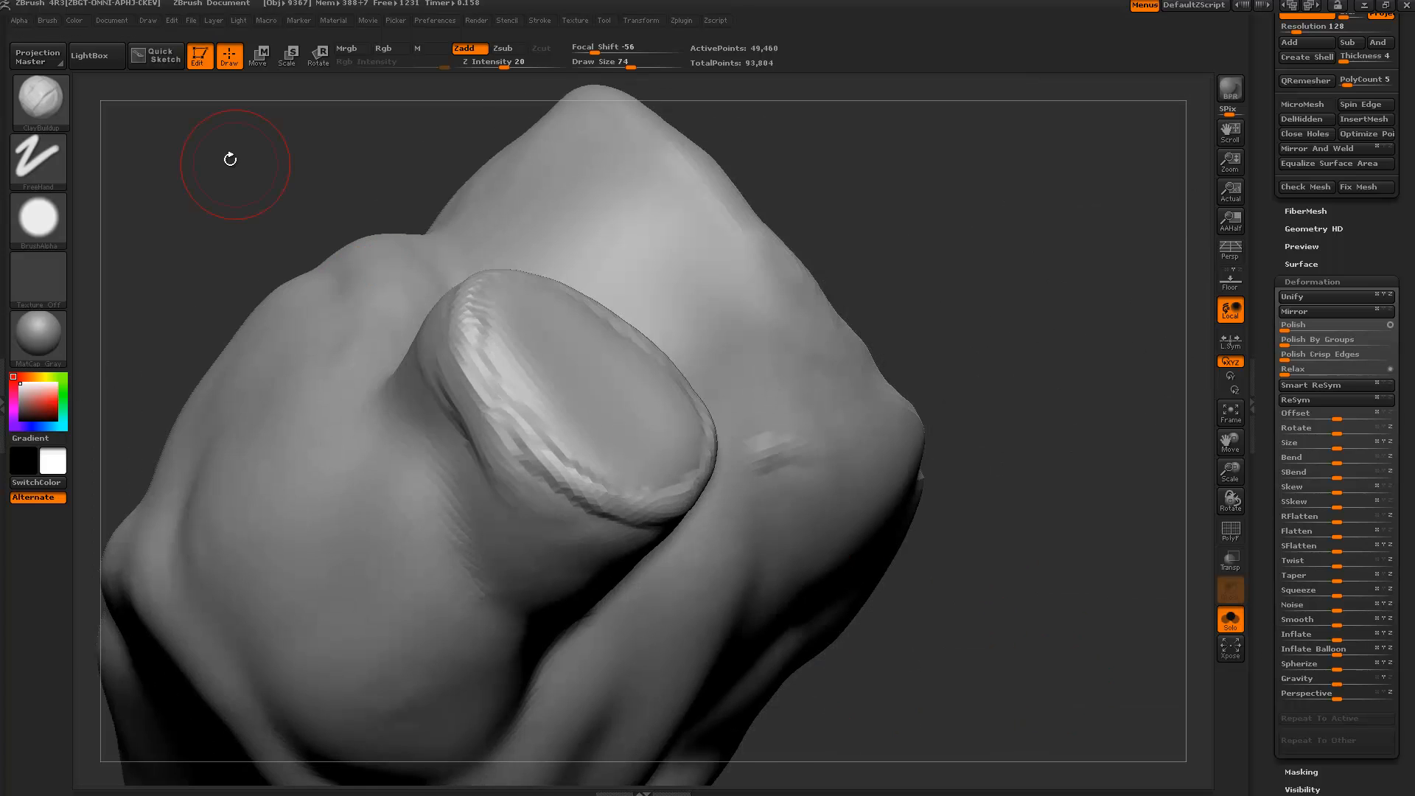
drag(202, 199, 435, 387)
key(bracketleft)
key(bracketleft)
mouse_move(628, 434)
alt+mouse_down()
mouse_move(635, 452)
mouse_move(681, 420)
mouse_move(615, 274)
mouse_move(527, 325)
mouse_move(511, 434)
mouse_move(603, 494)
mouse_move(659, 434)
mouse_move(619, 324)
mouse_move(623, 410)
mouse_move(560, 436)
mouse_move(643, 427)
mouse_move(620, 332)
alt+mouse_up()
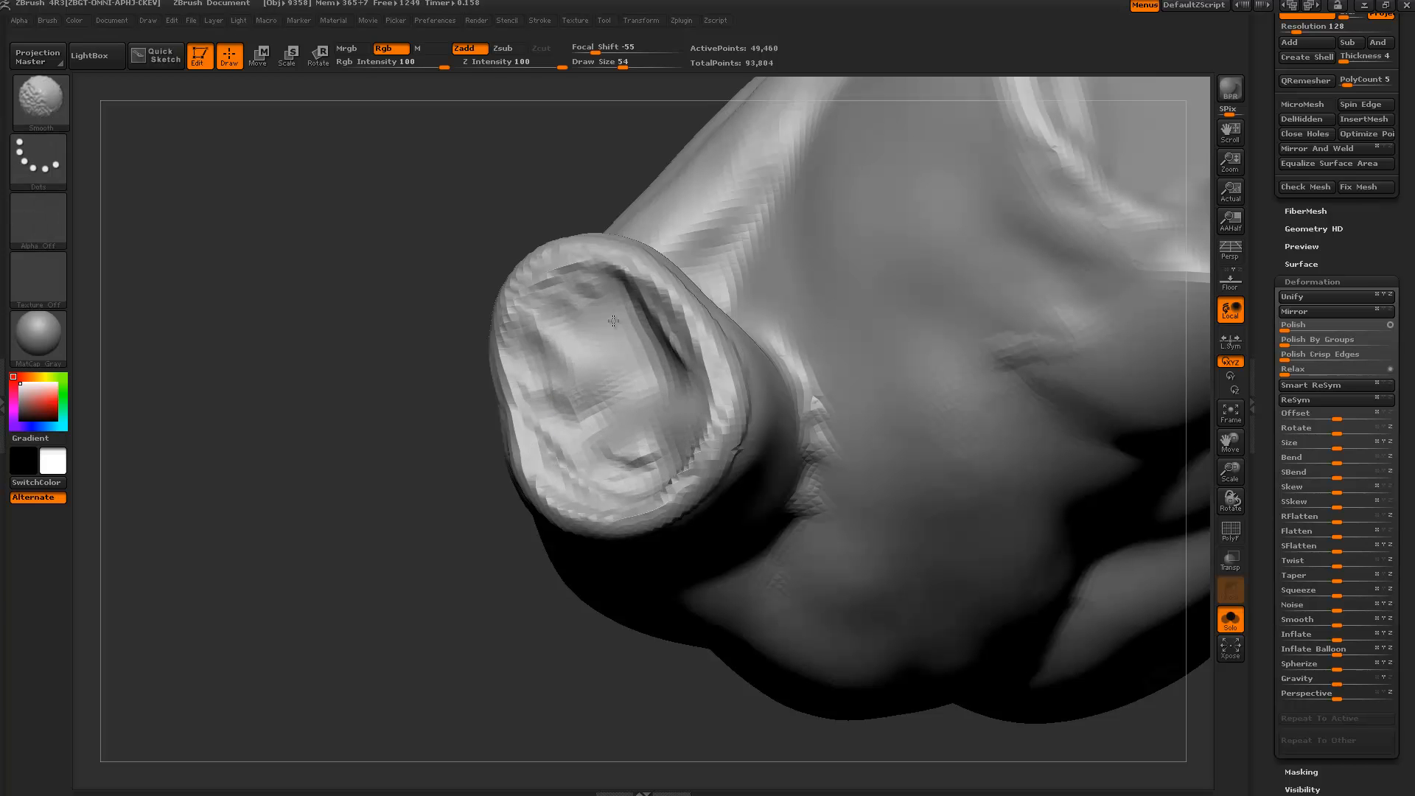
mouse_move(596, 376)
right_down()
mouse_move(579, 390)
mouse_move(656, 387)
right_up()
mouse_move(675, 374)
alt+mouse_down()
mouse_move(669, 338)
mouse_move(574, 307)
mouse_move(545, 336)
mouse_move(586, 454)
mouse_move(700, 442)
mouse_move(633, 301)
mouse_move(529, 346)
mouse_move(648, 413)
mouse_move(550, 336)
alt+mouse_up()
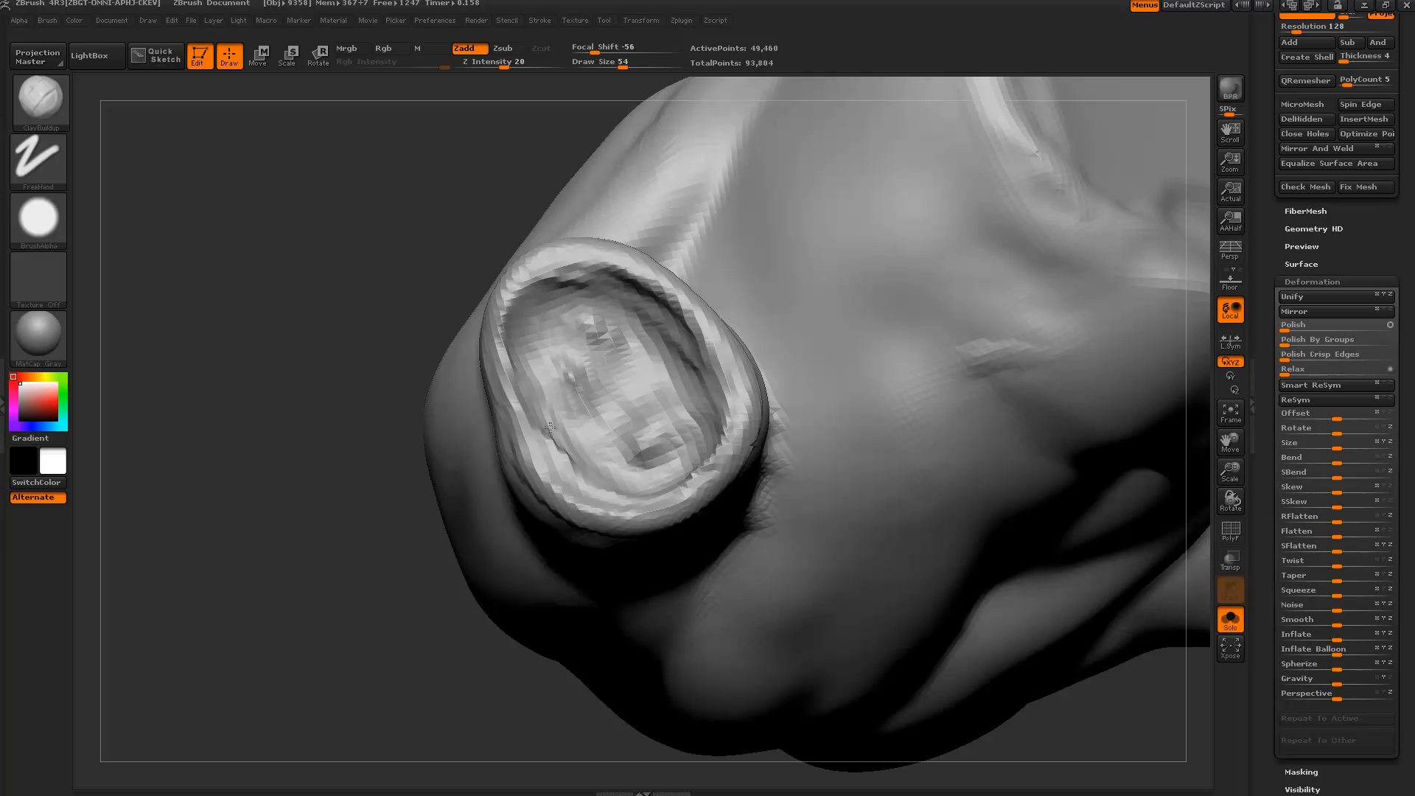
mouse_move(550, 428)
alt+mouse_down()
mouse_move(612, 472)
mouse_move(700, 427)
mouse_move(649, 339)
mouse_move(590, 287)
alt+mouse_up()
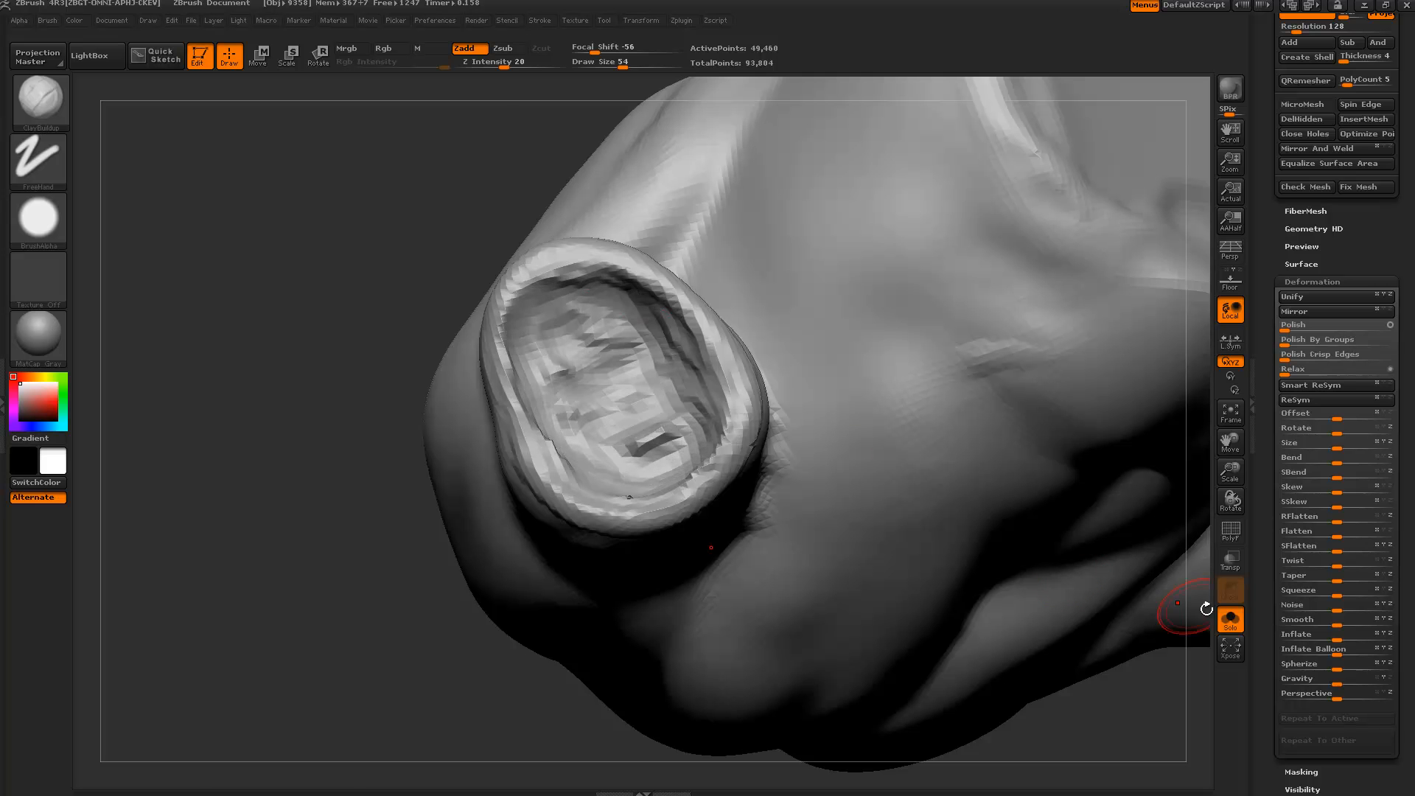
Unsolo the figure, adjust the sleeve rim with the Move brush, and view the back.
click(1231, 619)
drag(356, 284, 540, 342)
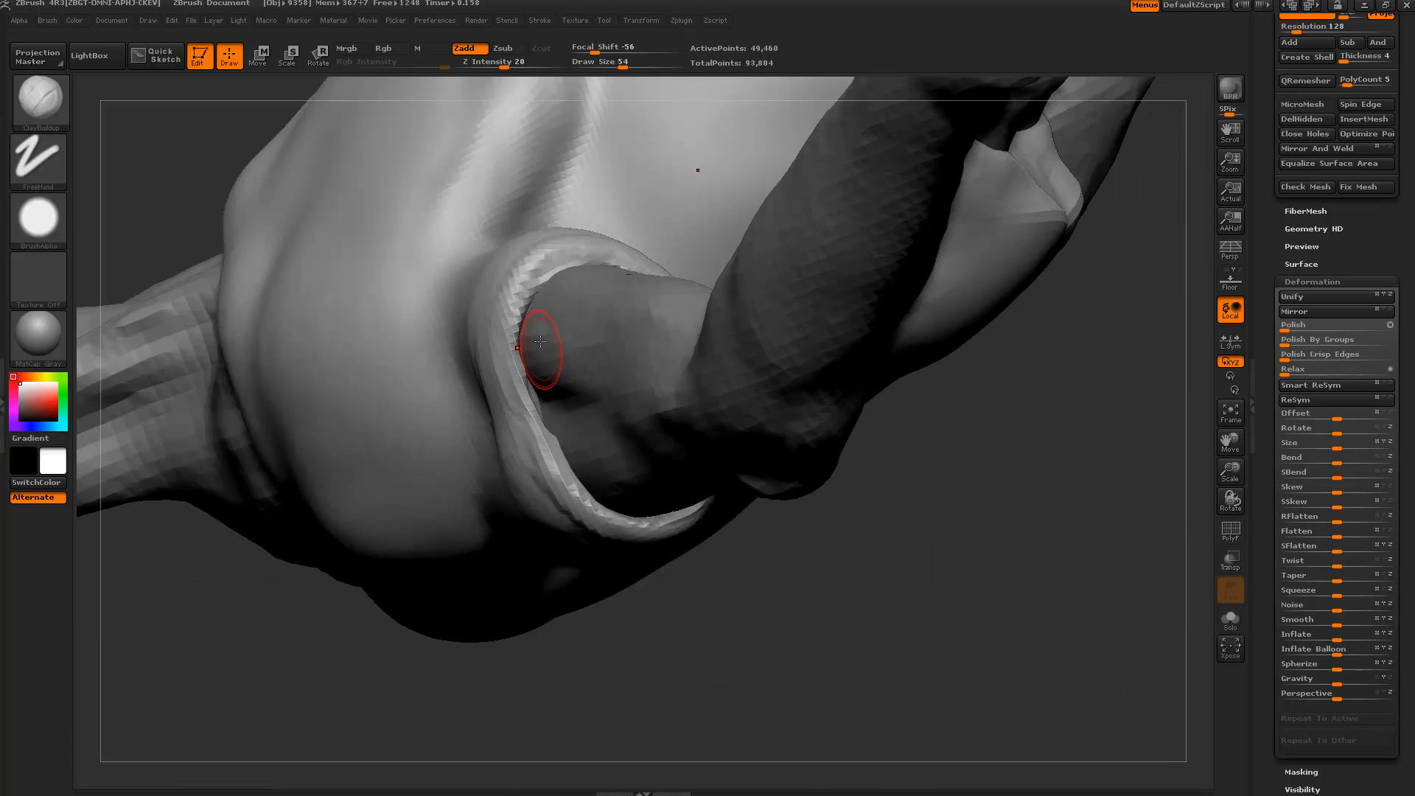
key(b)
key(m)
key(v)
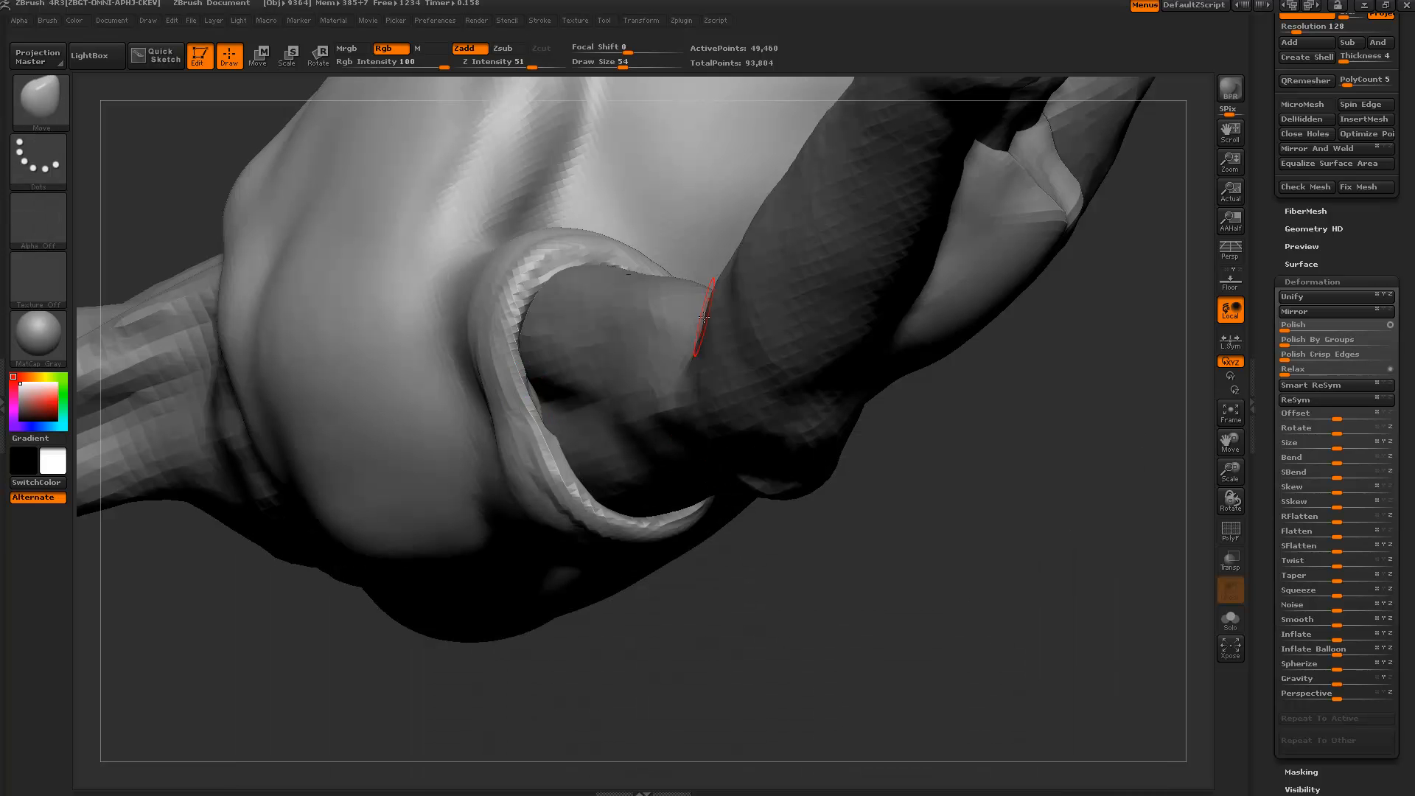
drag(848, 614, 539, 416)
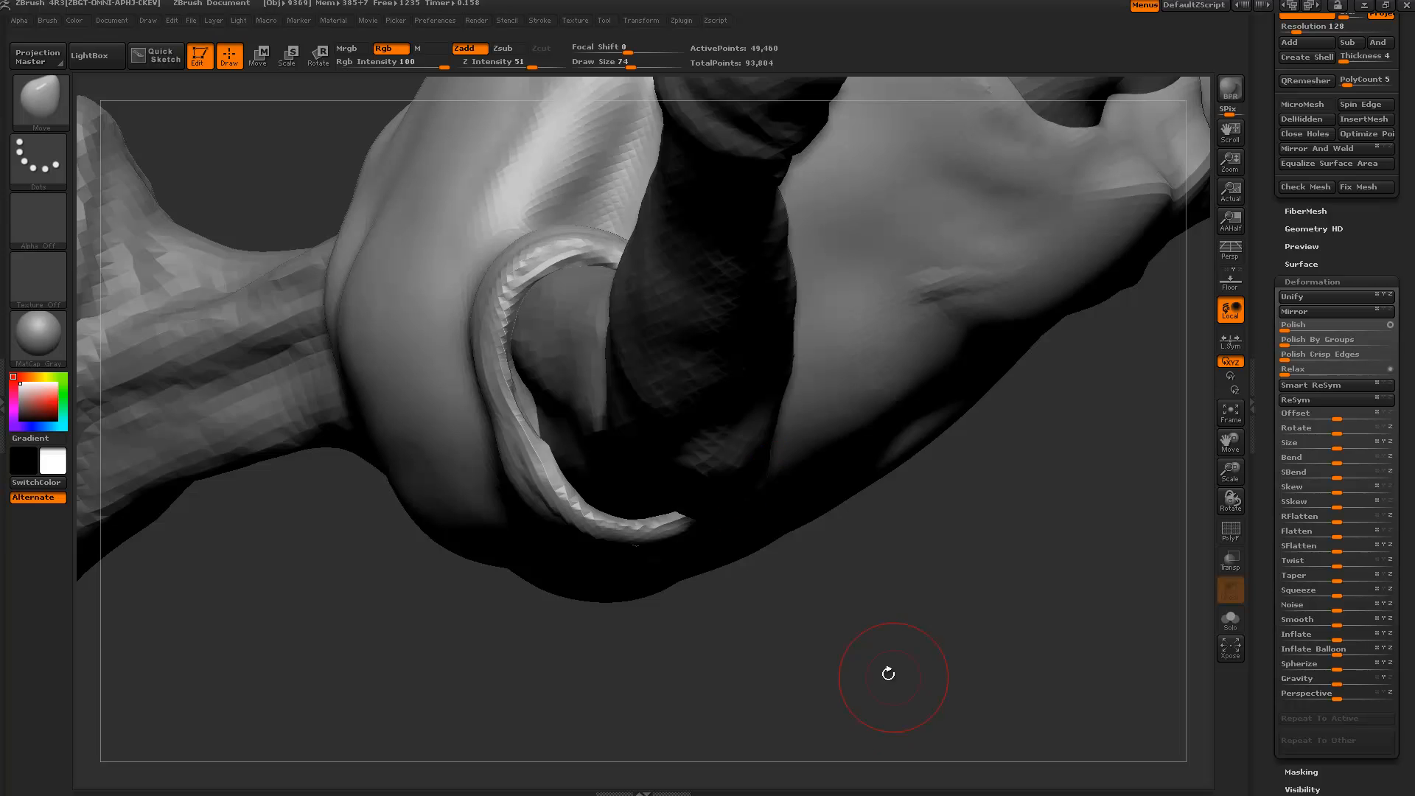
drag(888, 673, 745, 471)
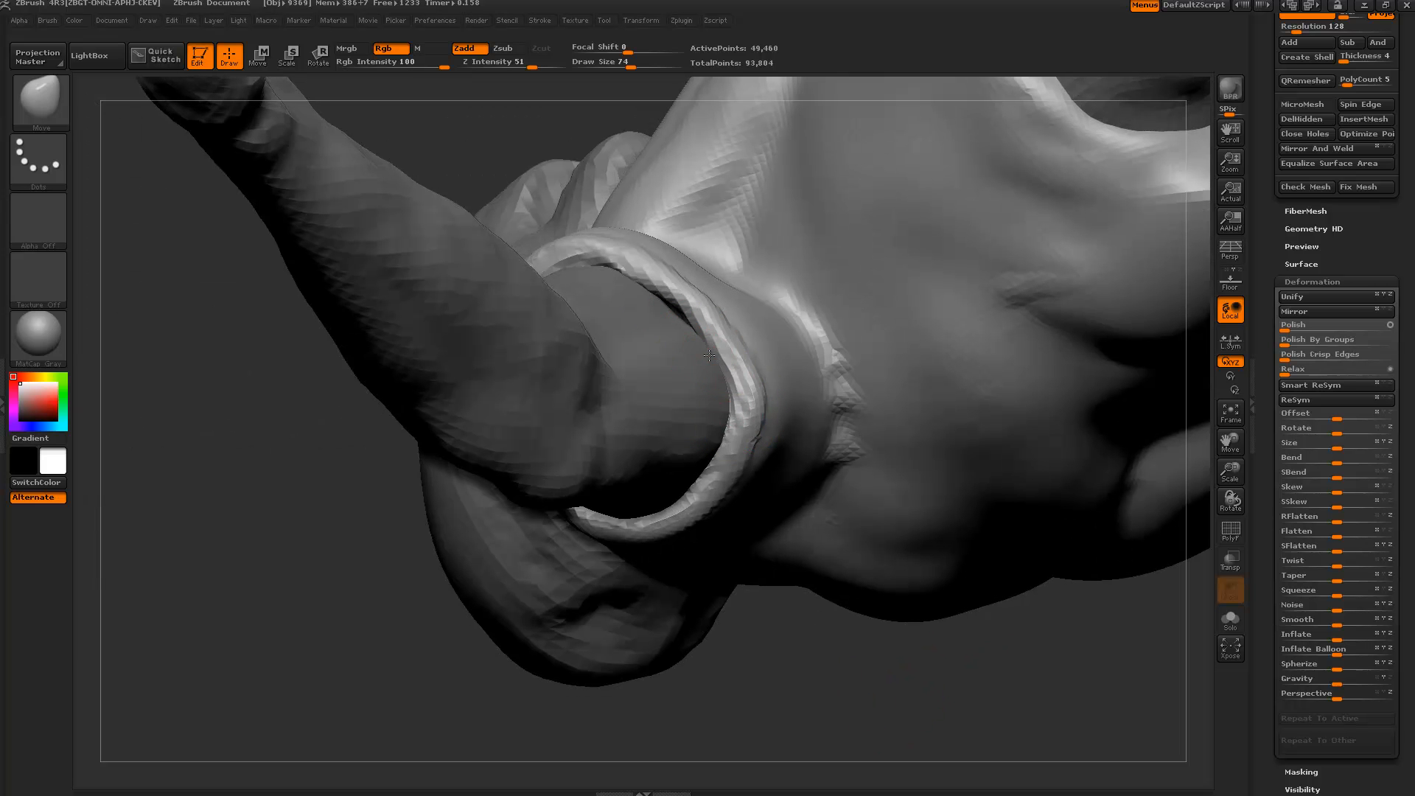
alt+drag(777, 658, 373, 575)
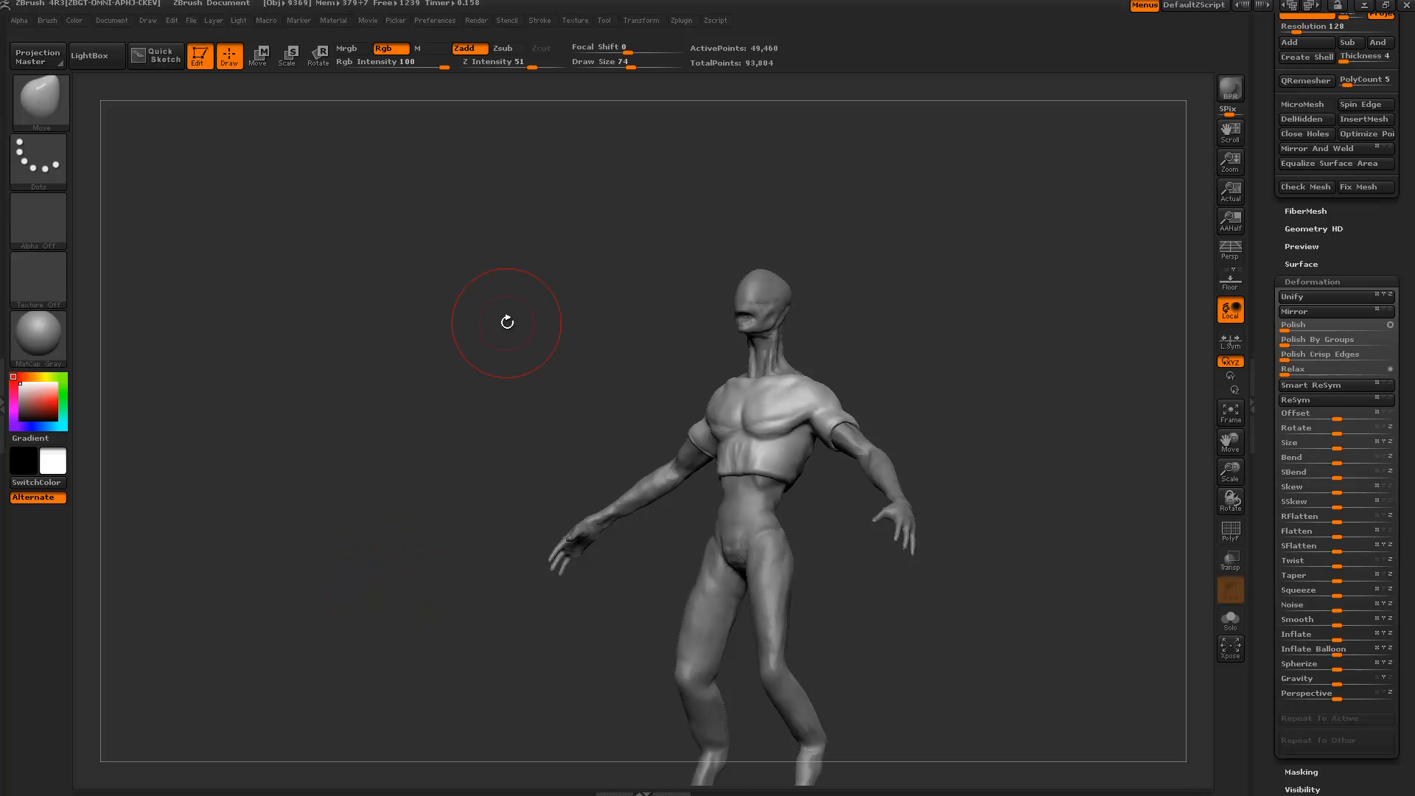
mouse_move(507, 322)
mouse_down()
mouse_move(562, 379)
mouse_move(543, 395)
mouse_move(578, 508)
mouse_move(700, 660)
mouse_up()
Build up mirrored cloth folds at both armpits with the ClayBuildup brush.
key(b)
key(c)
key(b)
drag(597, 380, 674, 335)
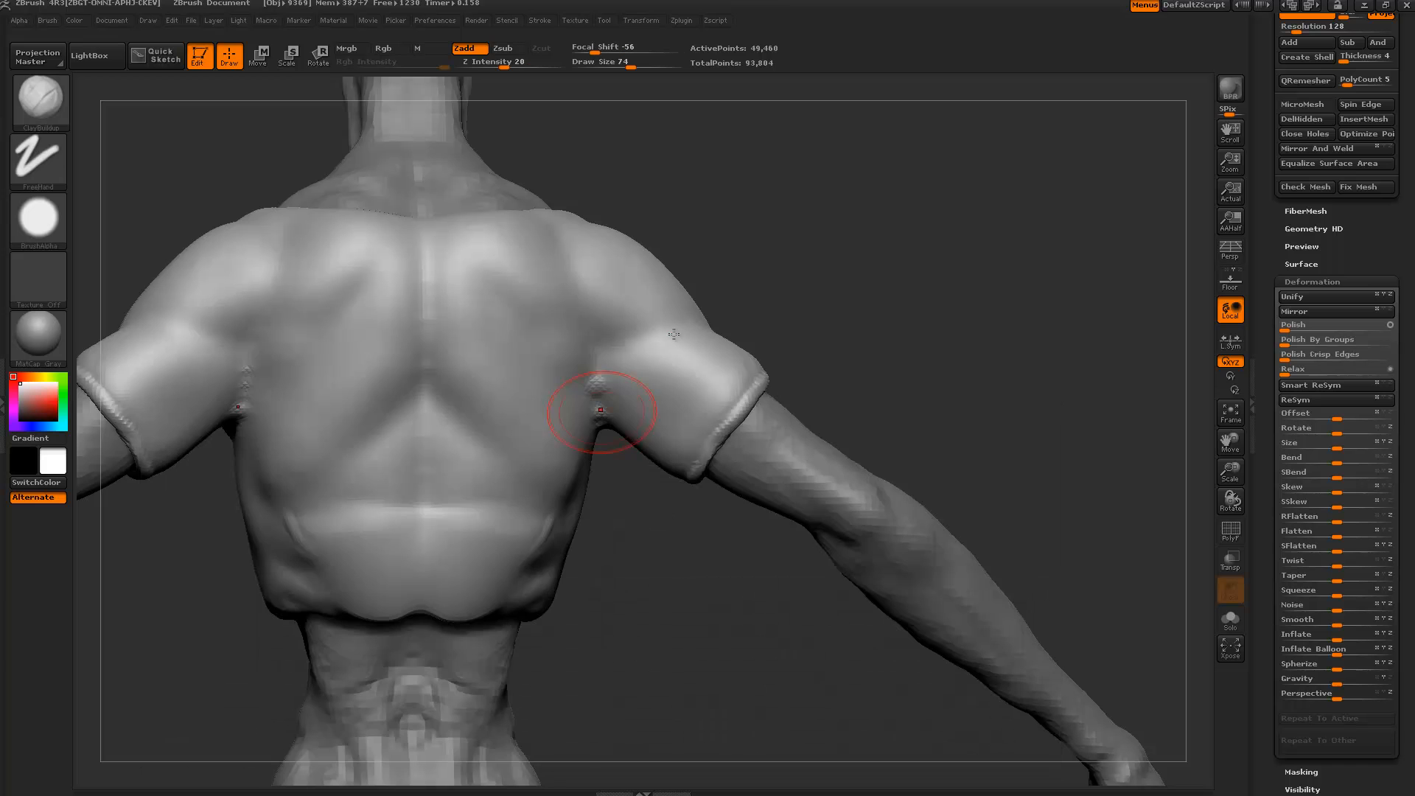
drag(634, 557, 616, 574)
key(bracketleft)
mouse_move(618, 373)
mouse_down()
mouse_move(571, 433)
mouse_move(557, 410)
mouse_move(597, 364)
mouse_move(594, 298)
mouse_up()
mouse_move(606, 281)
mouse_down()
mouse_move(575, 388)
mouse_move(602, 380)
mouse_up()
Extend the folds up over the shoulder blades and down toward the lower back.
key(bracketright)
key(bracketright)
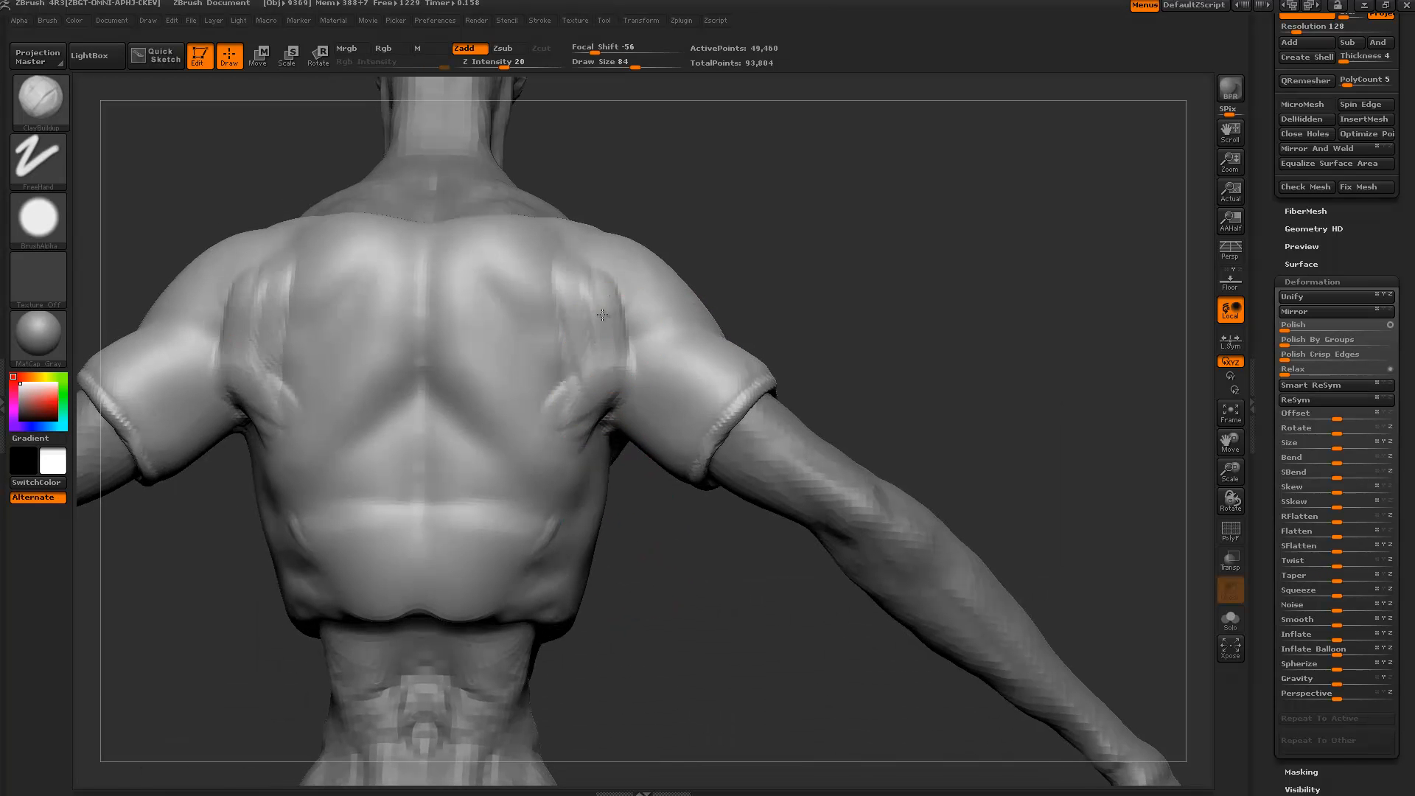
drag(613, 317, 567, 418)
drag(637, 298, 619, 365)
drag(636, 273, 560, 296)
drag(539, 343, 560, 295)
drag(582, 291, 567, 446)
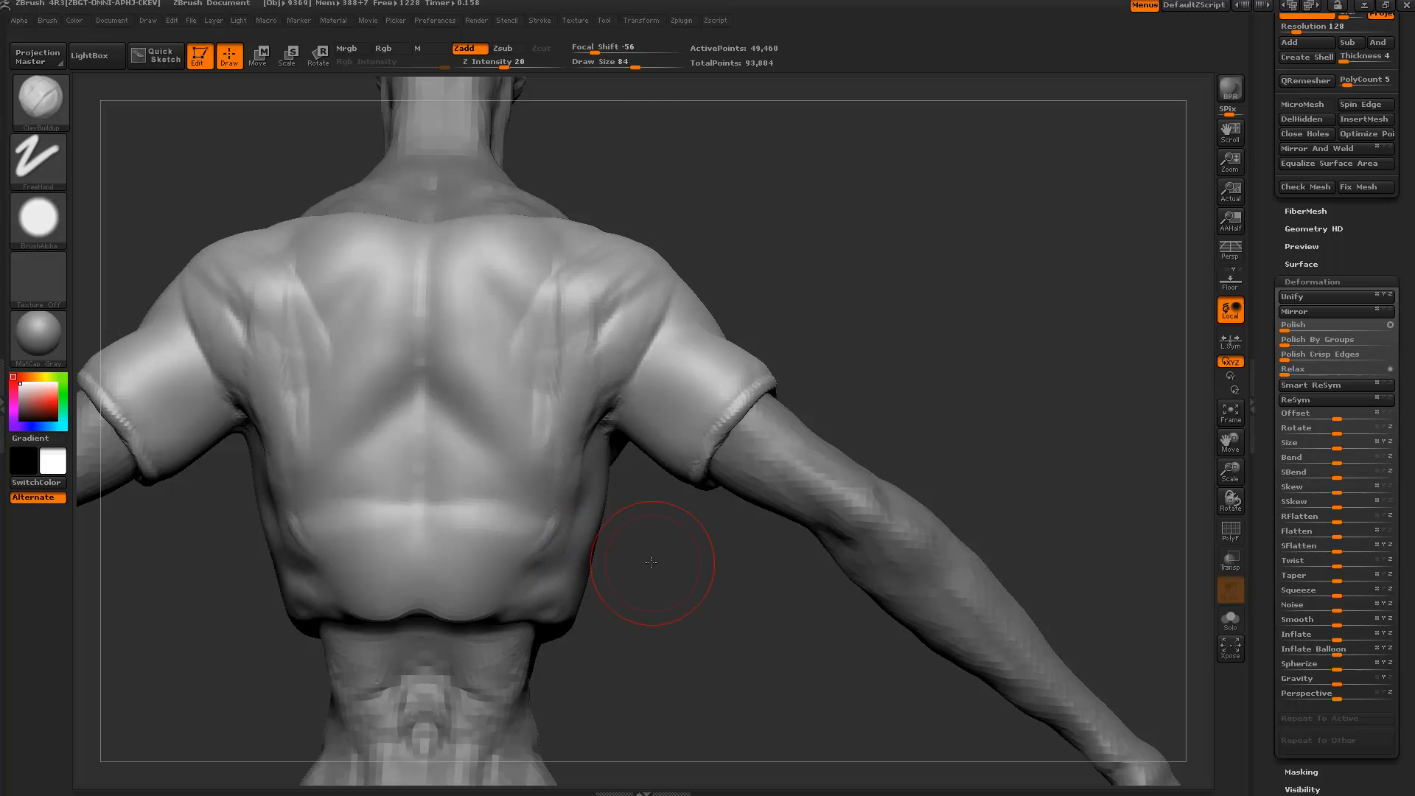
Add diagonal folds across the lower back with a larger brush.
drag(651, 562, 590, 549)
key(bracketright)
drag(568, 452, 500, 395)
drag(600, 590, 472, 457)
drag(586, 608, 369, 480)
drag(732, 679, 712, 617)
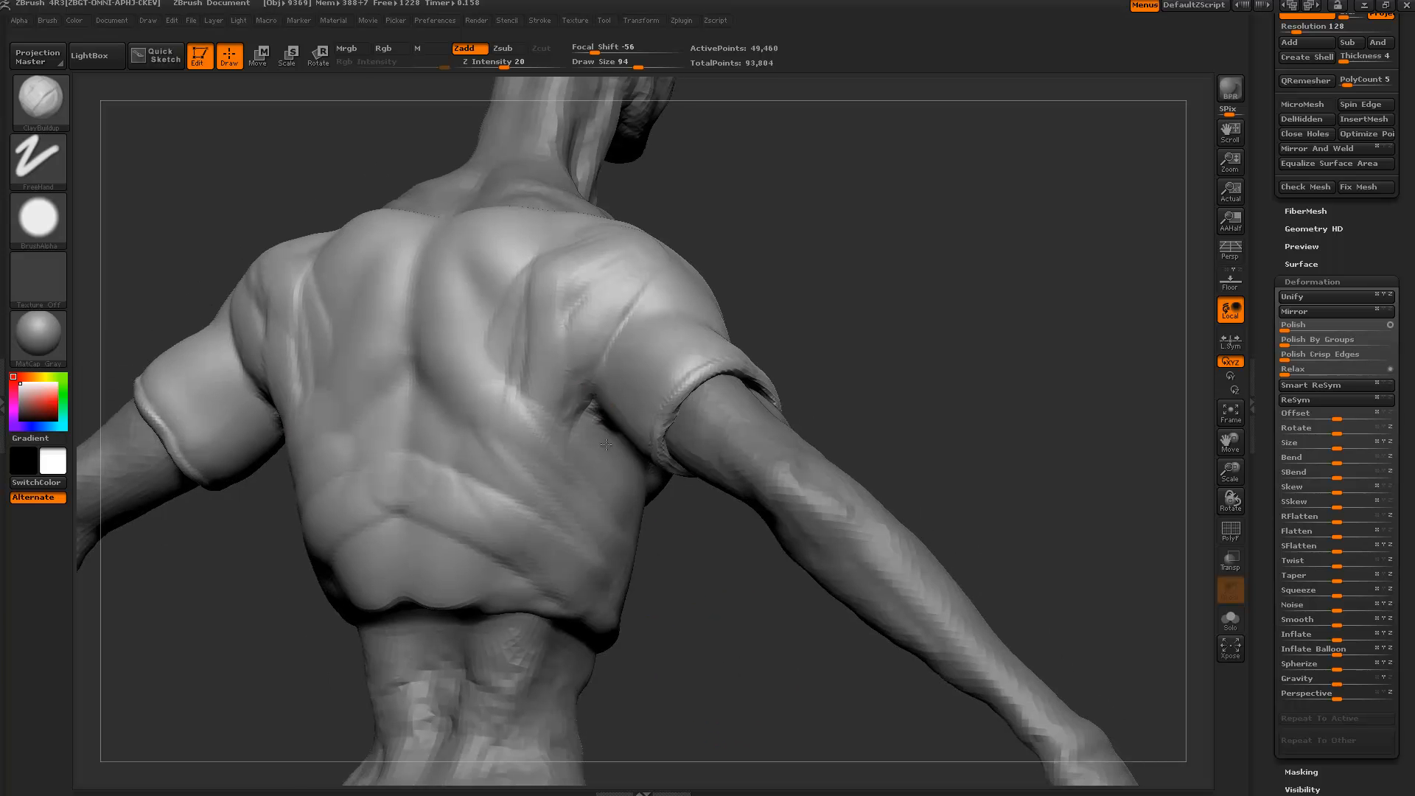
alt+drag(697, 533, 786, 495)
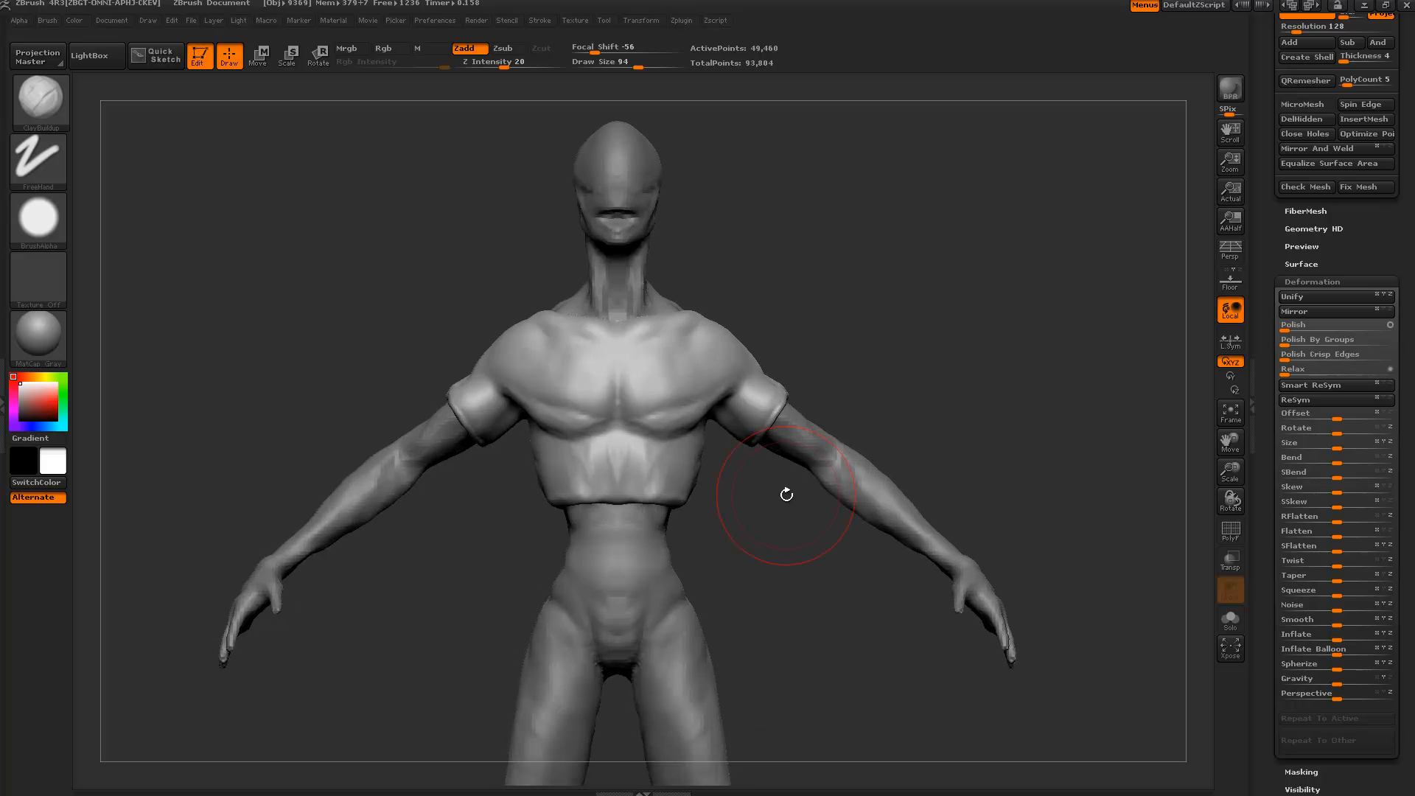
alt+drag(783, 570, 971, 499)
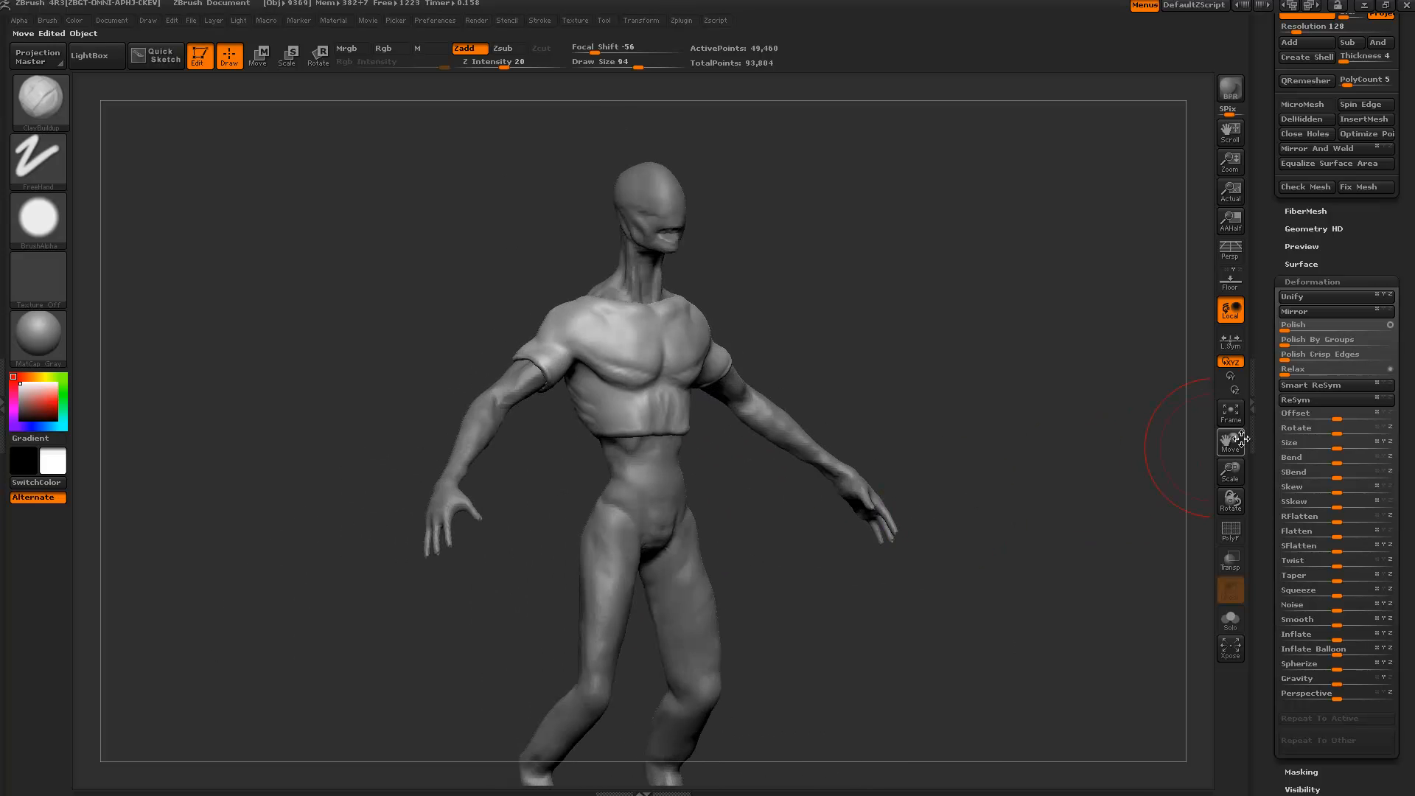
drag(1259, 429, 1257, 649)
drag(1026, 424, 962, 380)
Isolate the body's forearms and hands, delete the rest, close the holes and DynaMesh them.
alt+click(788, 414)
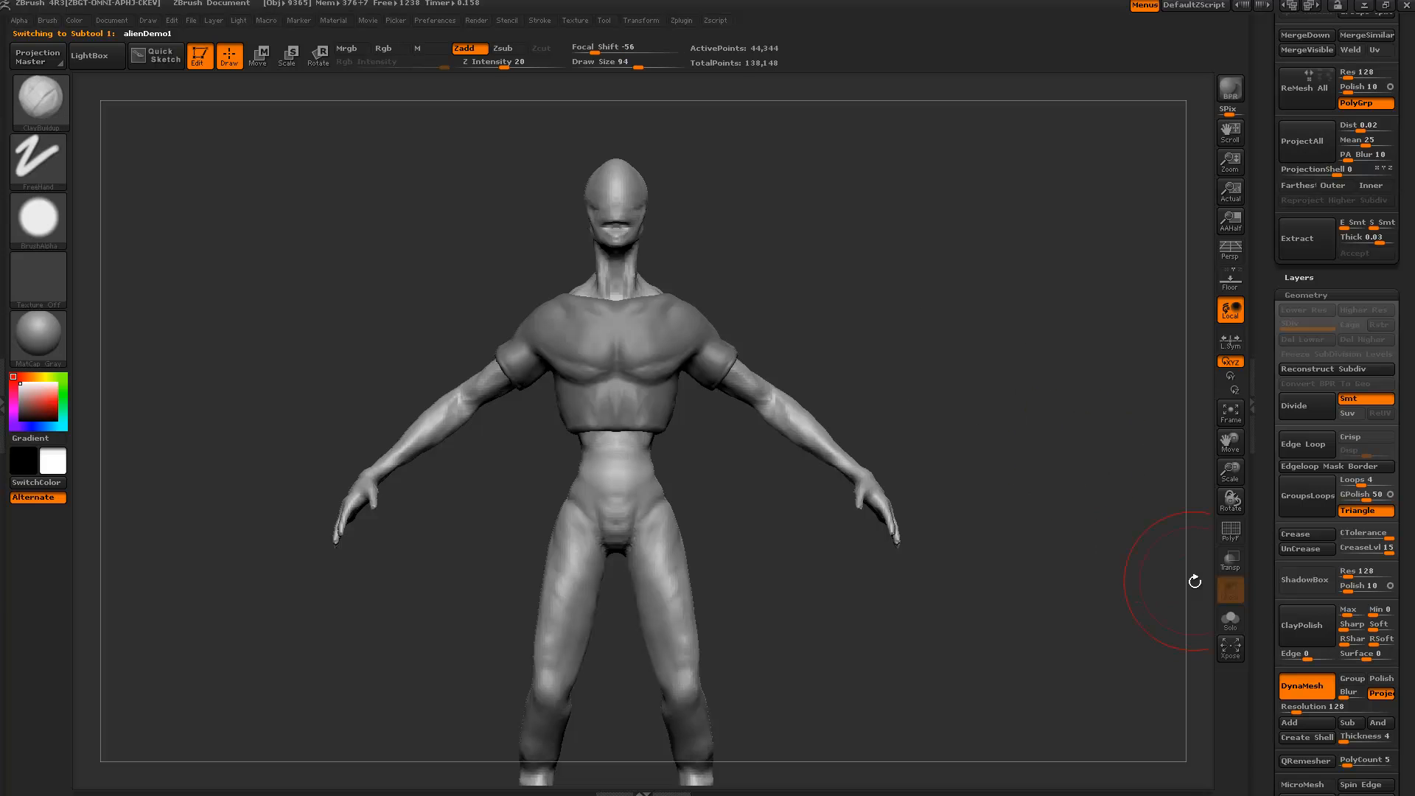
click(1230, 615)
mouse_move(1016, 425)
alt+mouse_down()
mouse_move(998, 371)
mouse_move(855, 293)
mouse_move(741, 379)
mouse_move(1006, 682)
mouse_move(966, 467)
mouse_move(948, 483)
alt+mouse_up()
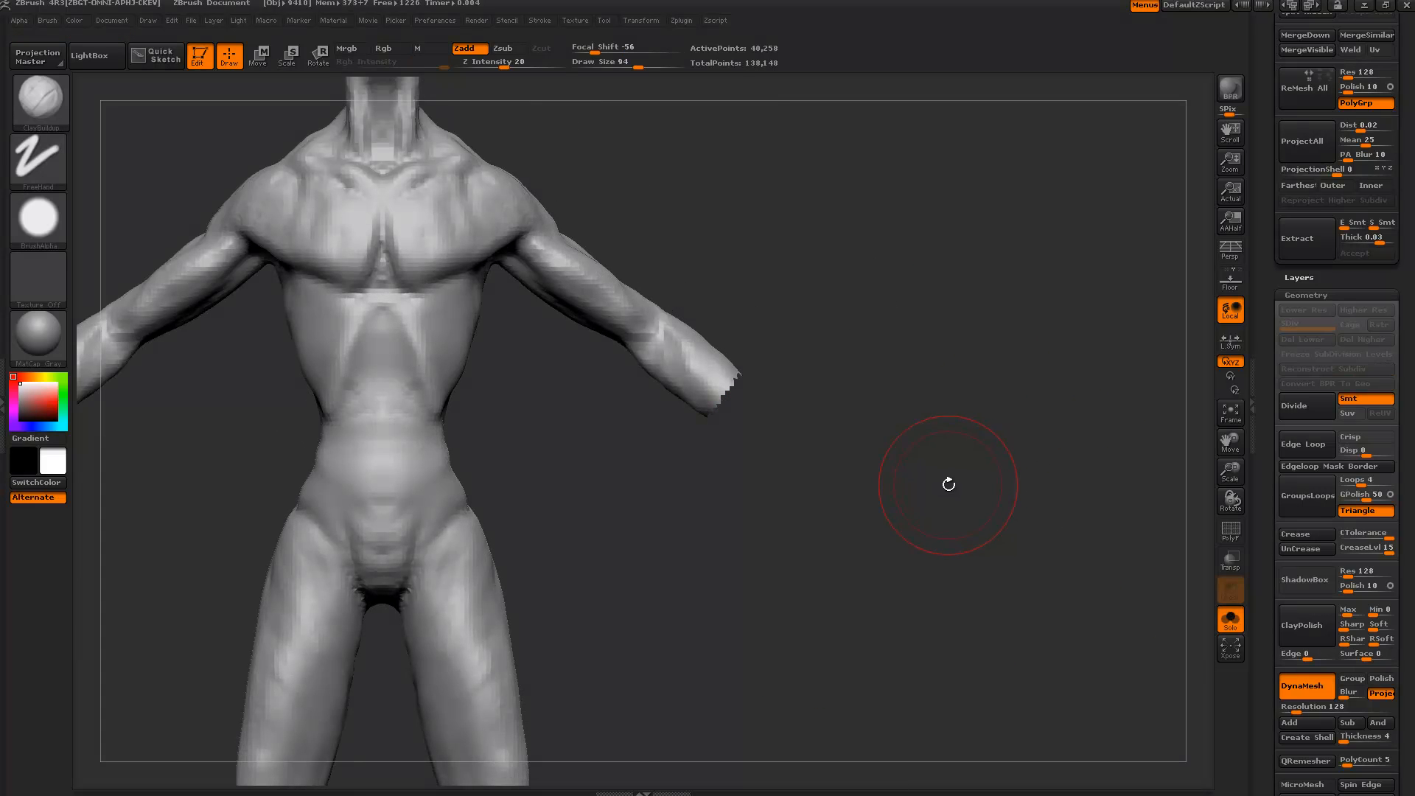
ctrl+shift+click(984, 354)
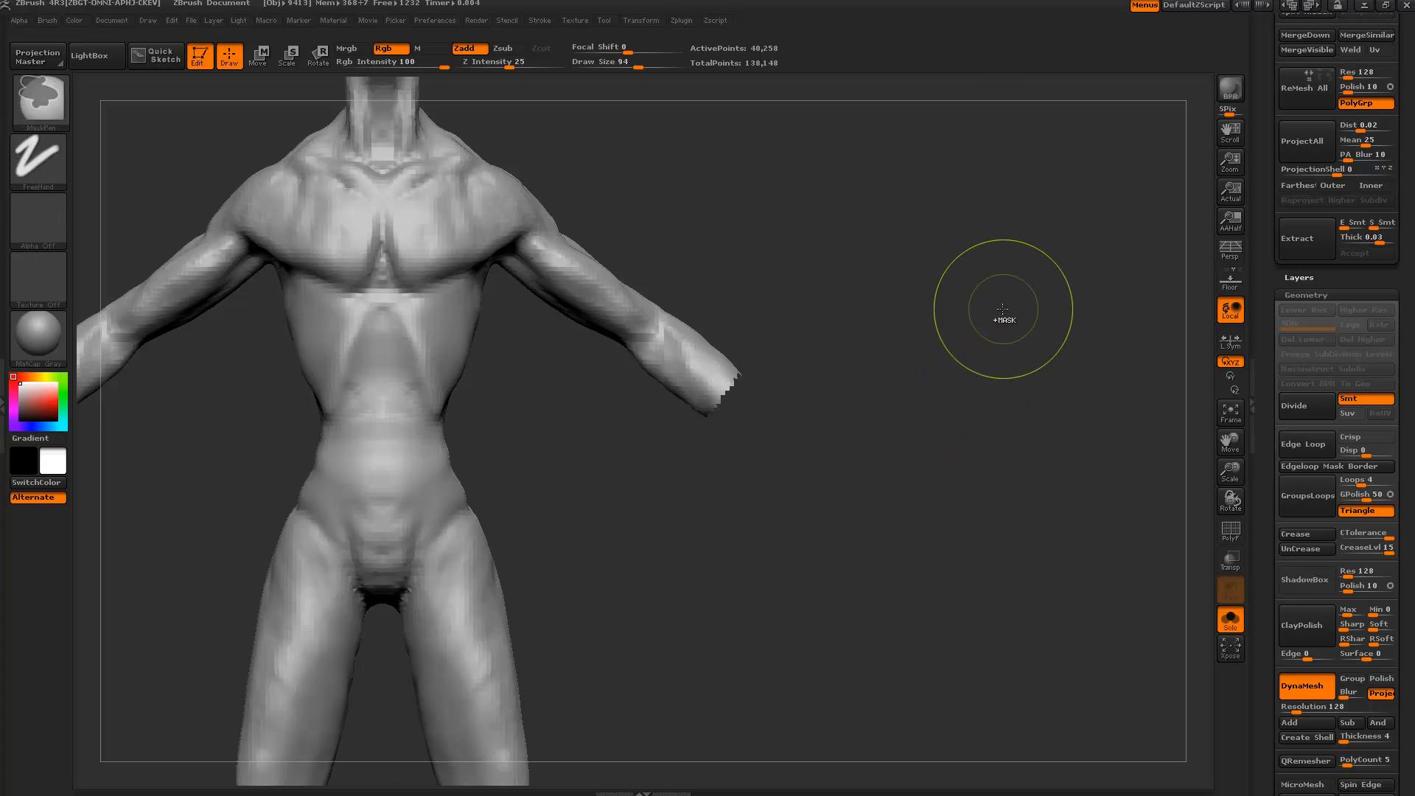
mouse_move(1002, 307)
ctrl+shift+mouse_down()
mouse_move(1022, 360)
mouse_move(979, 345)
mouse_move(986, 376)
ctrl+shift+mouse_up()
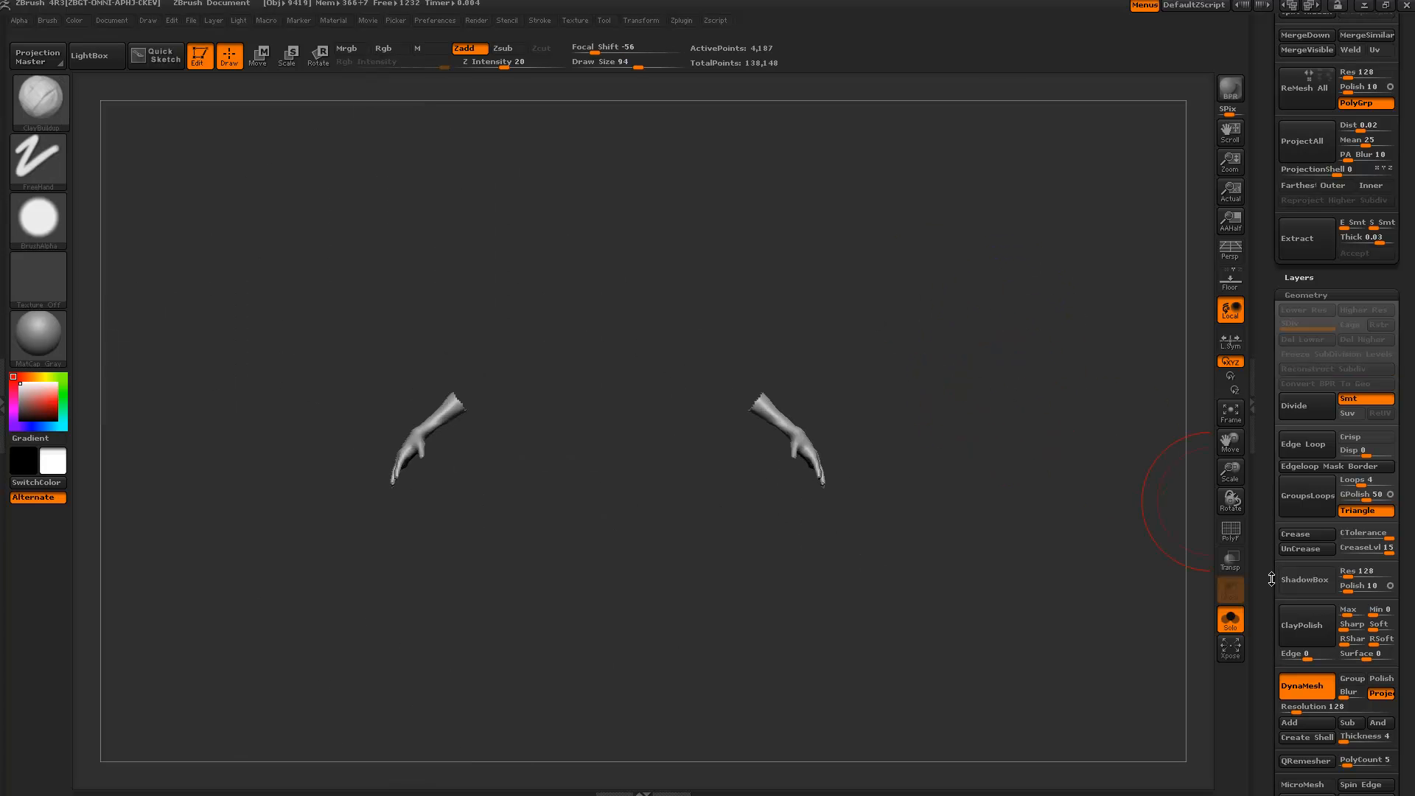
drag(1271, 579, 1256, 477)
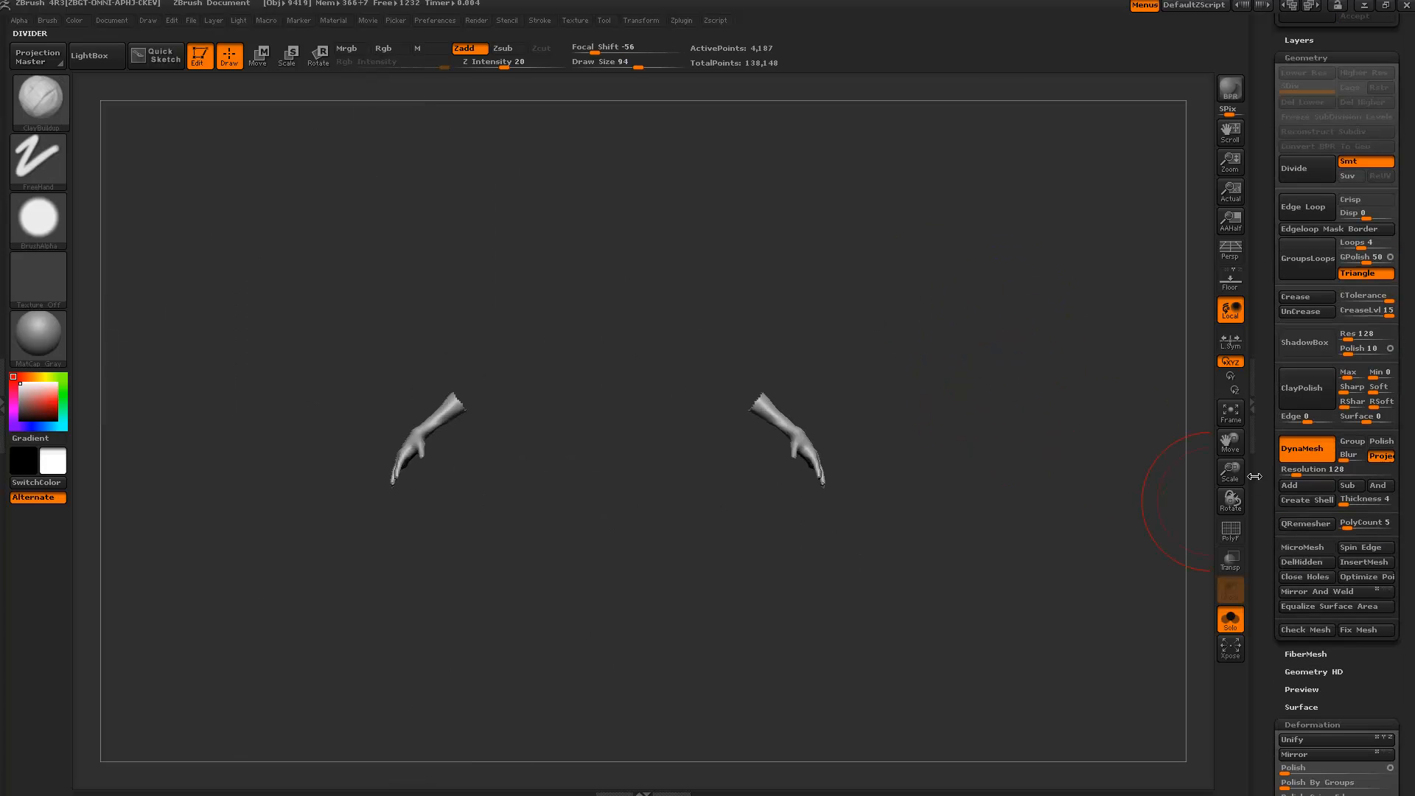
click(1293, 565)
click(1292, 578)
click(1301, 448)
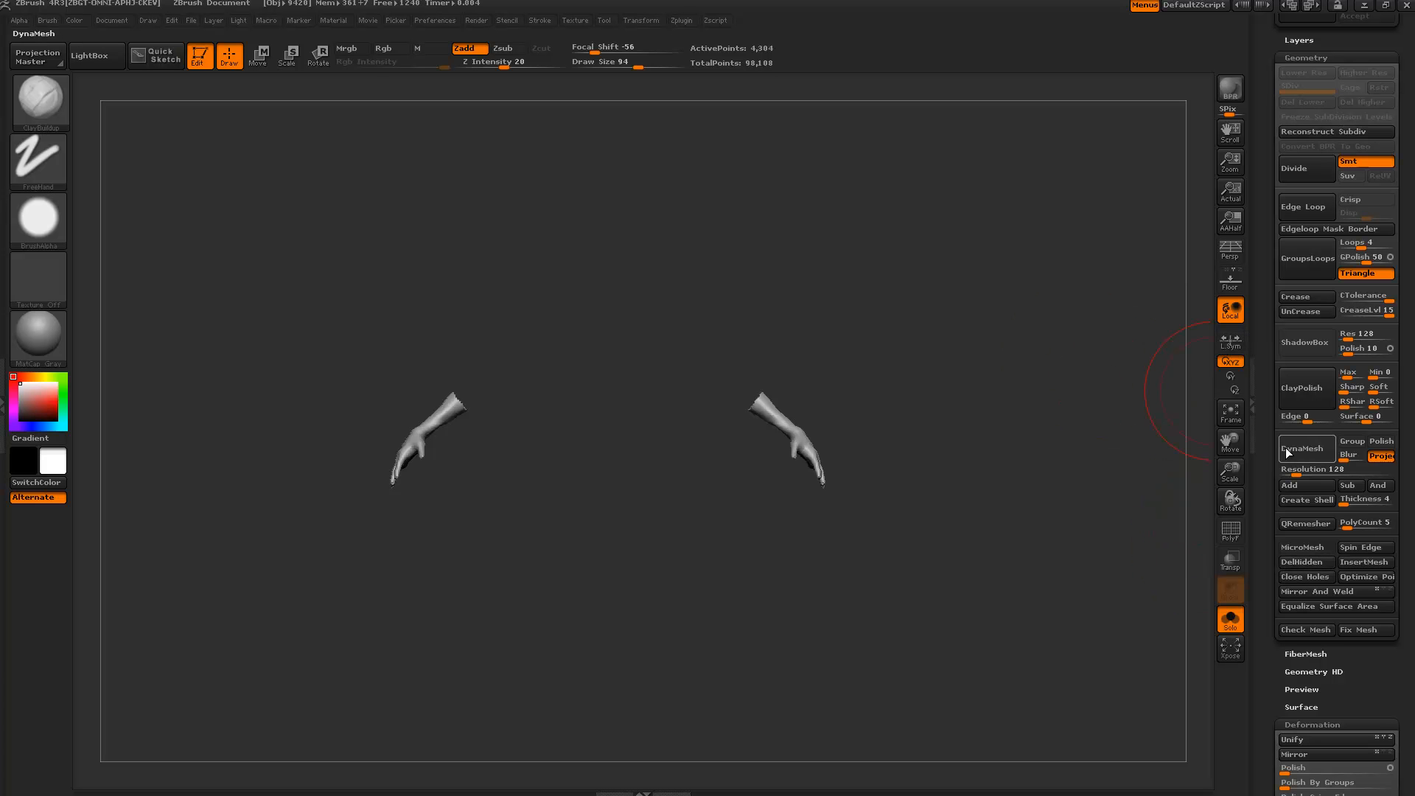
Relax the glove pieces, move the new subtool down the list, and inflate them by 15.
drag(1021, 390, 1029, 537)
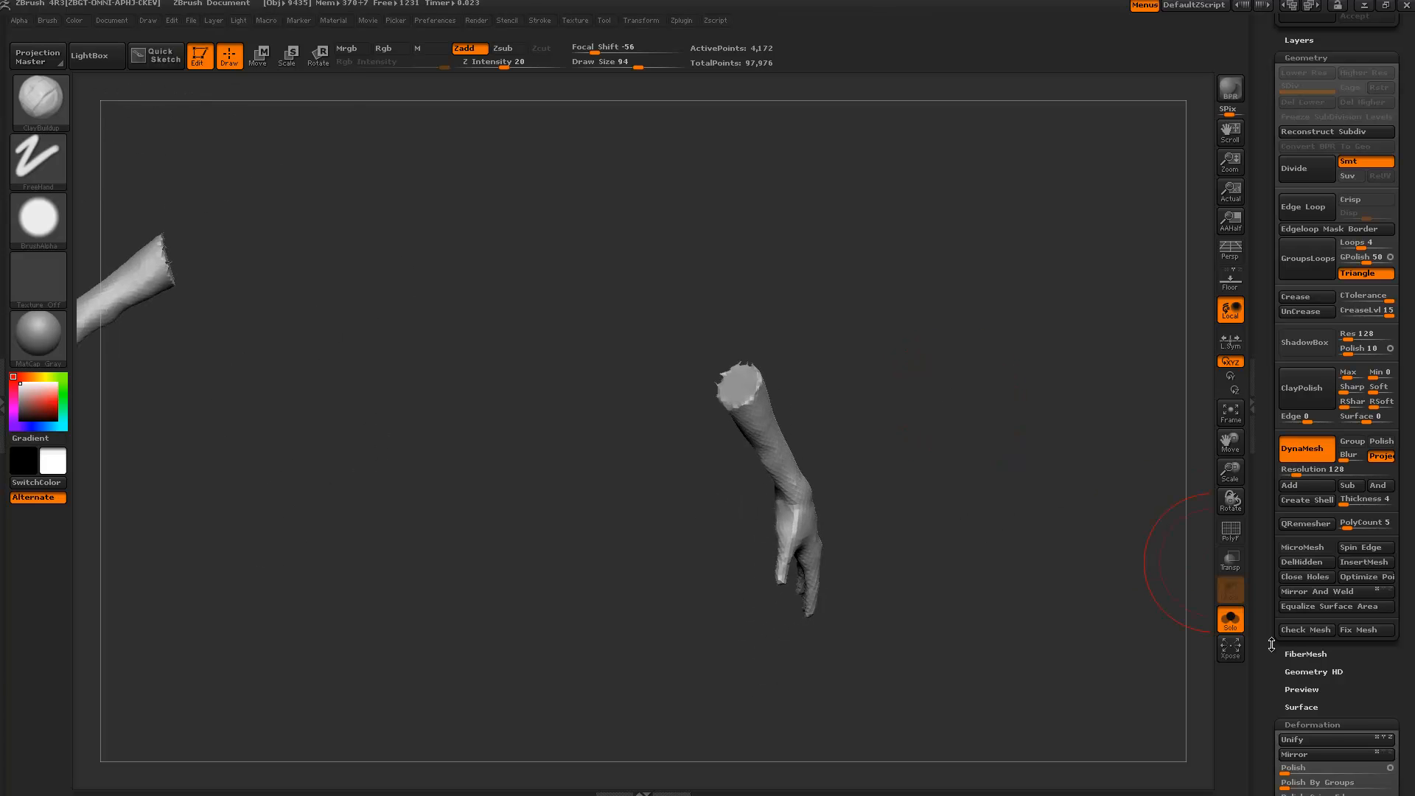
drag(1281, 679, 1316, 456)
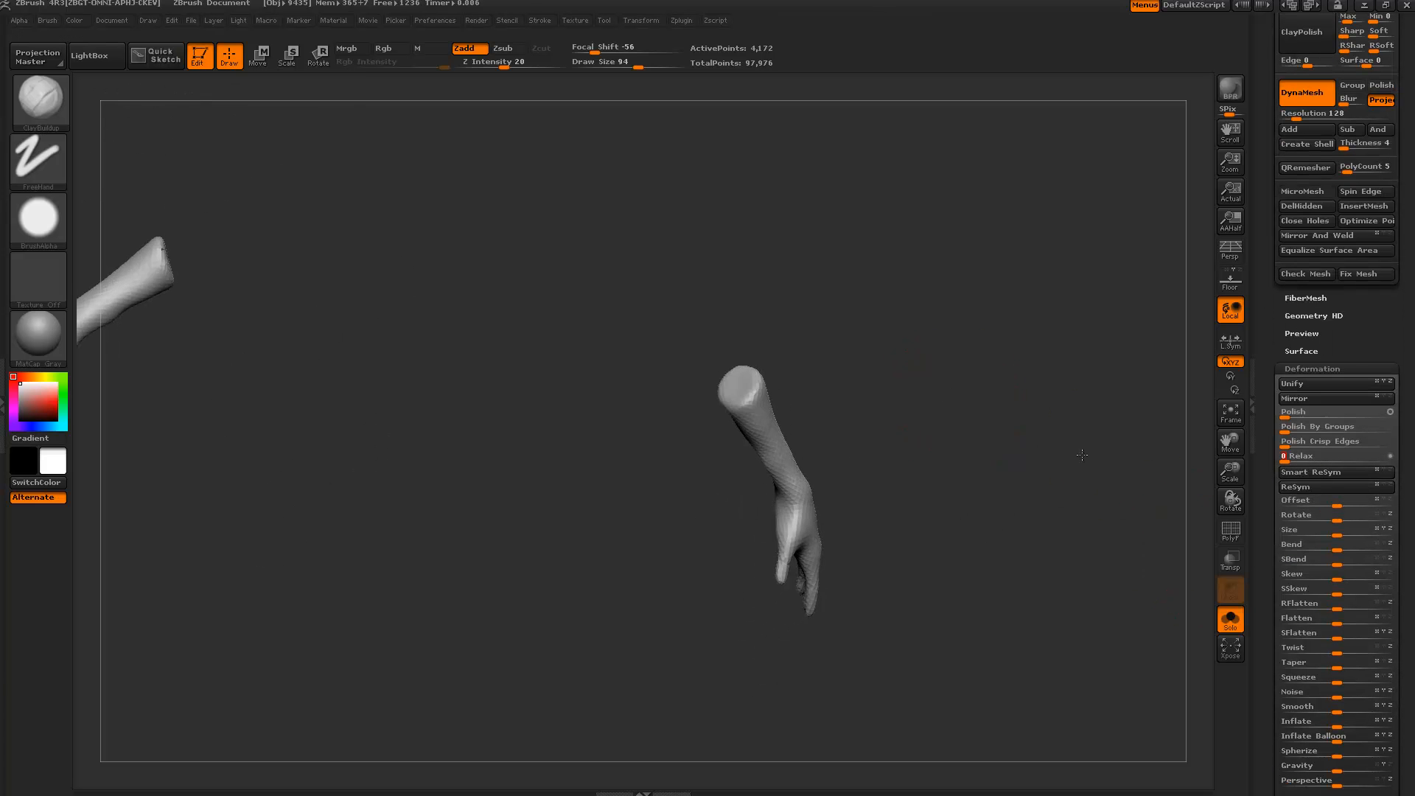
drag(1077, 458, 1032, 435)
click(1230, 619)
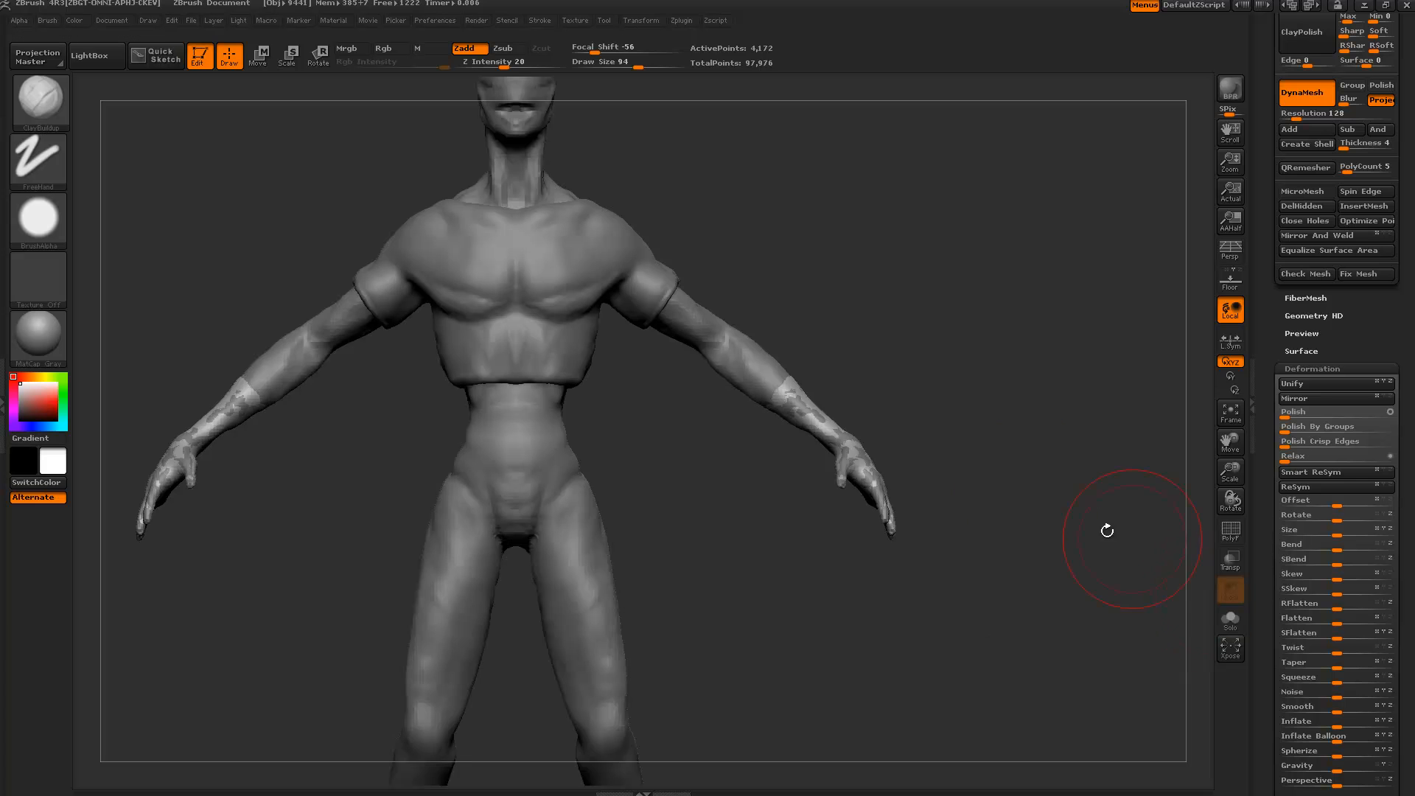
drag(1278, 404, 1281, 649)
click(1376, 518)
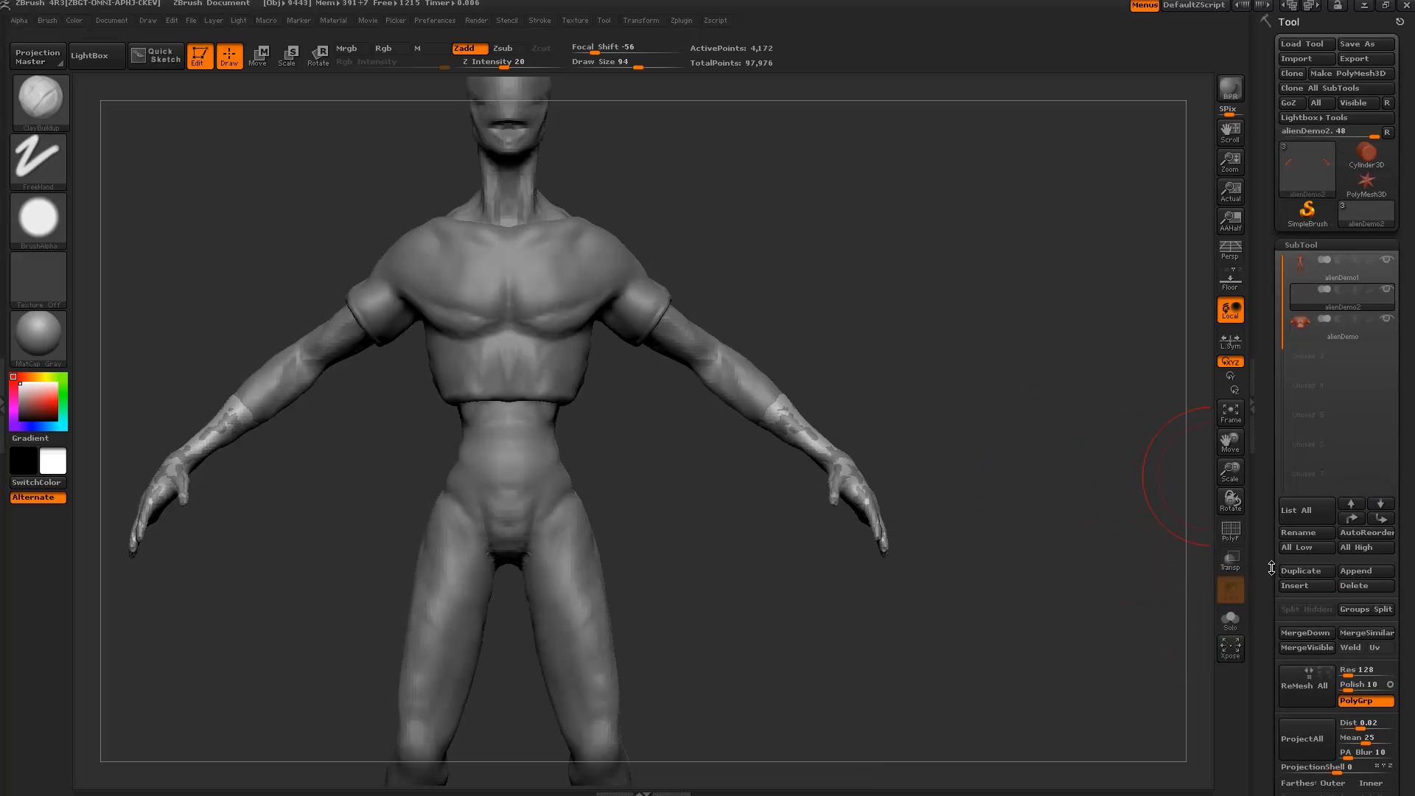
drag(1272, 568, 1264, 322)
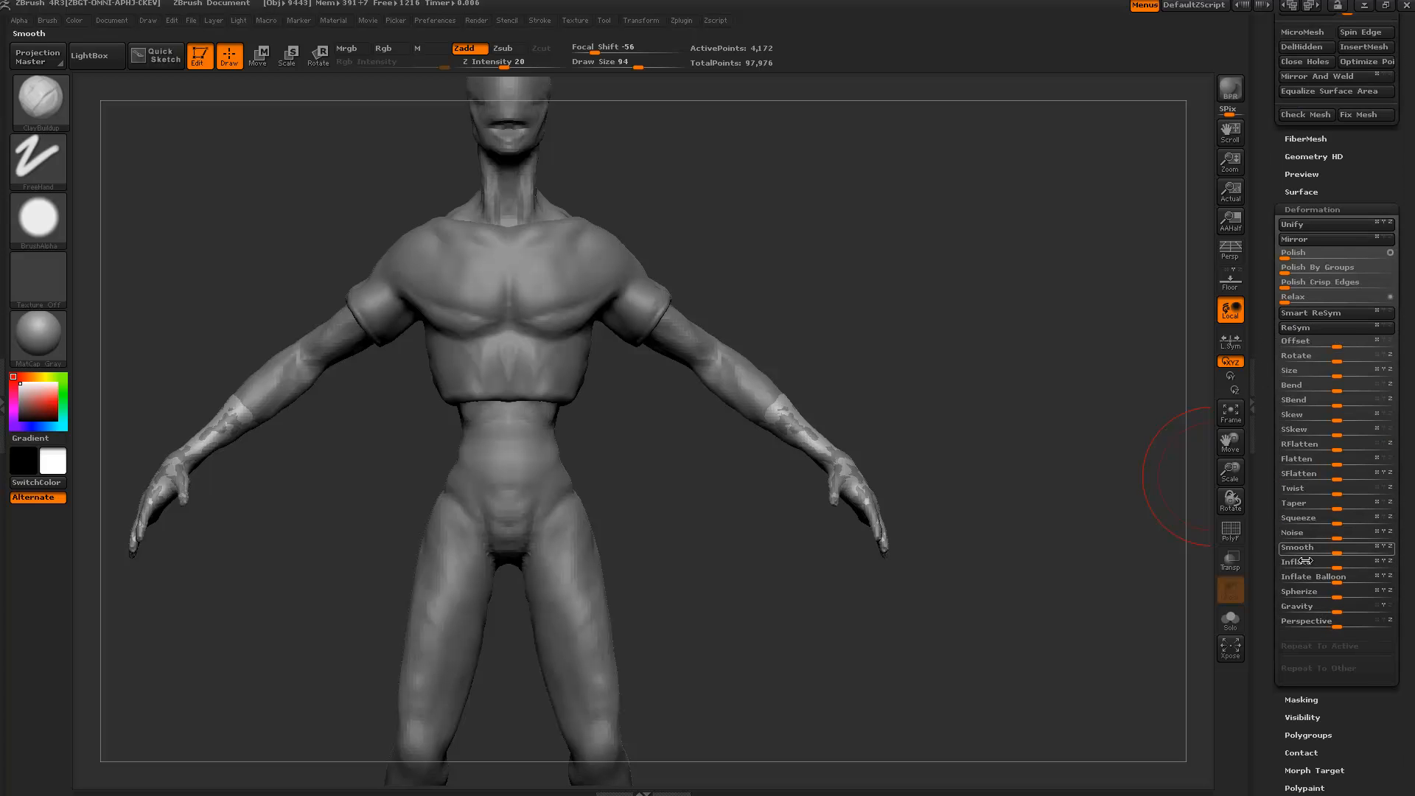
click(1336, 563)
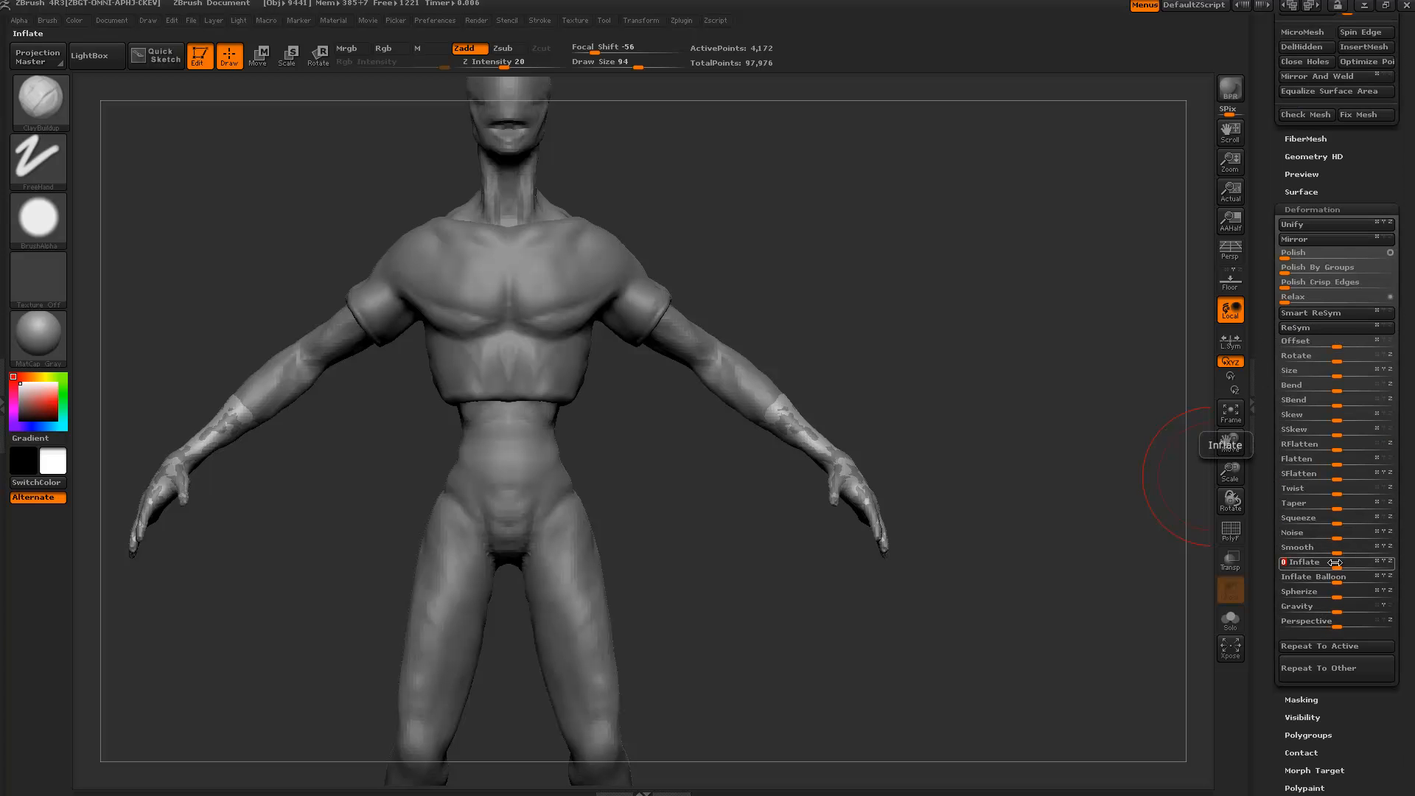
key(Return)
mouse_move(1010, 398)
mouse_down()
mouse_move(998, 383)
mouse_move(929, 374)
mouse_move(973, 325)
mouse_move(964, 302)
mouse_move(947, 317)
mouse_move(962, 295)
mouse_move(907, 310)
mouse_move(958, 332)
mouse_move(916, 357)
mouse_move(857, 511)
mouse_move(828, 509)
mouse_move(935, 489)
mouse_move(837, 489)
mouse_move(820, 519)
mouse_move(803, 463)
mouse_up()
Inflate the unmasked hip-and-thigh shorts region twice and relax its edges.
alt+click(685, 499)
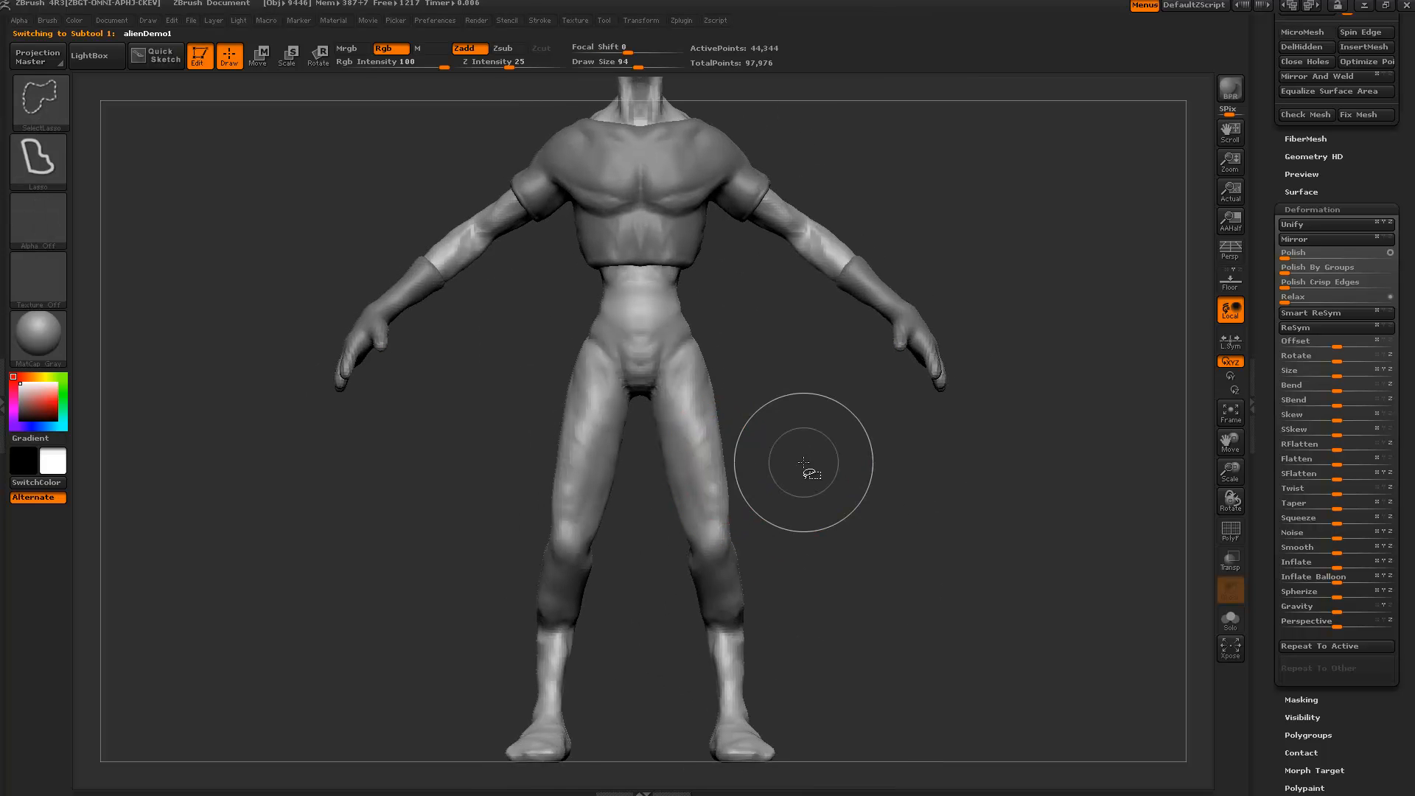
mouse_move(534, 319)
ctrl+shift+mouse_down()
mouse_move(785, 451)
mouse_move(791, 438)
mouse_move(800, 471)
ctrl+shift+mouse_up()
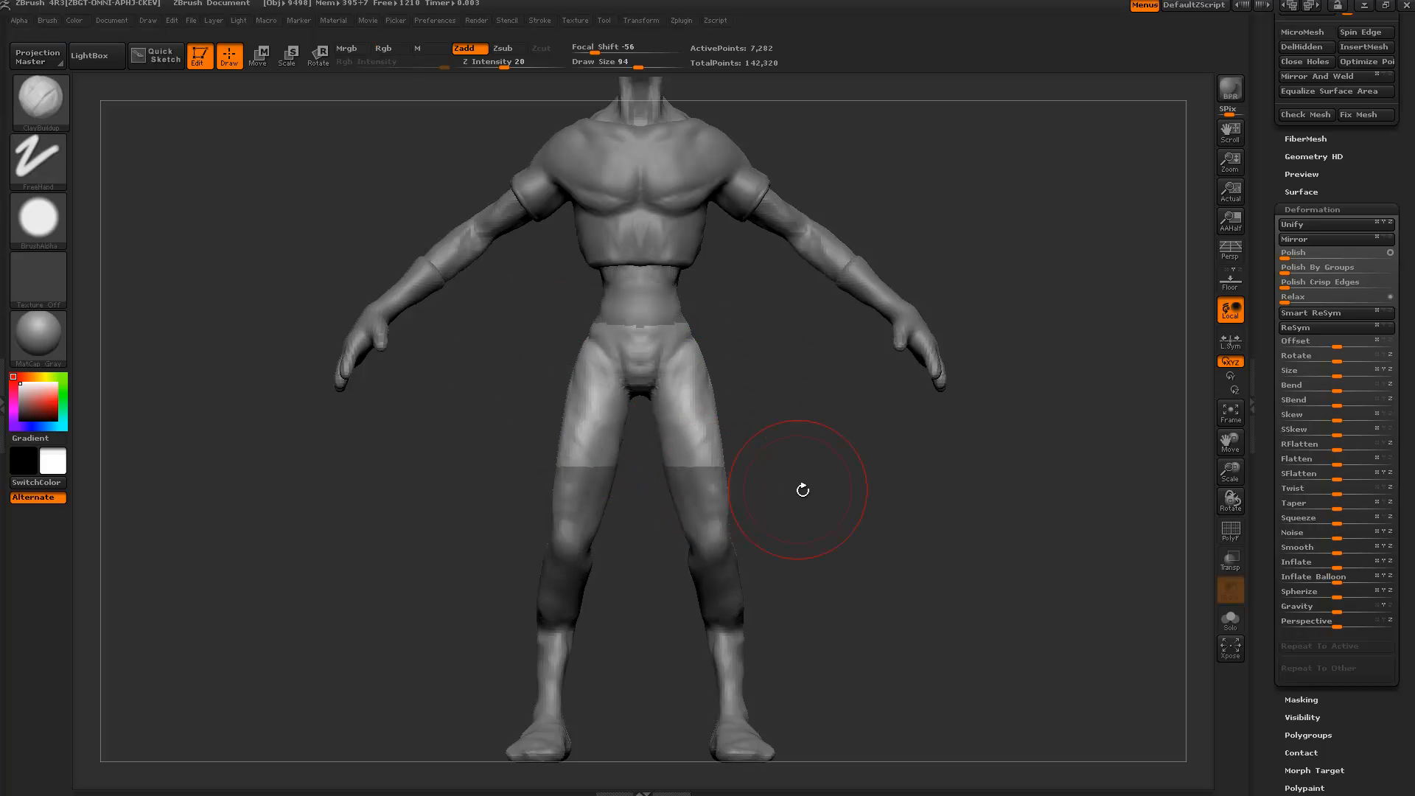
scroll(1308, 586, up, 5)
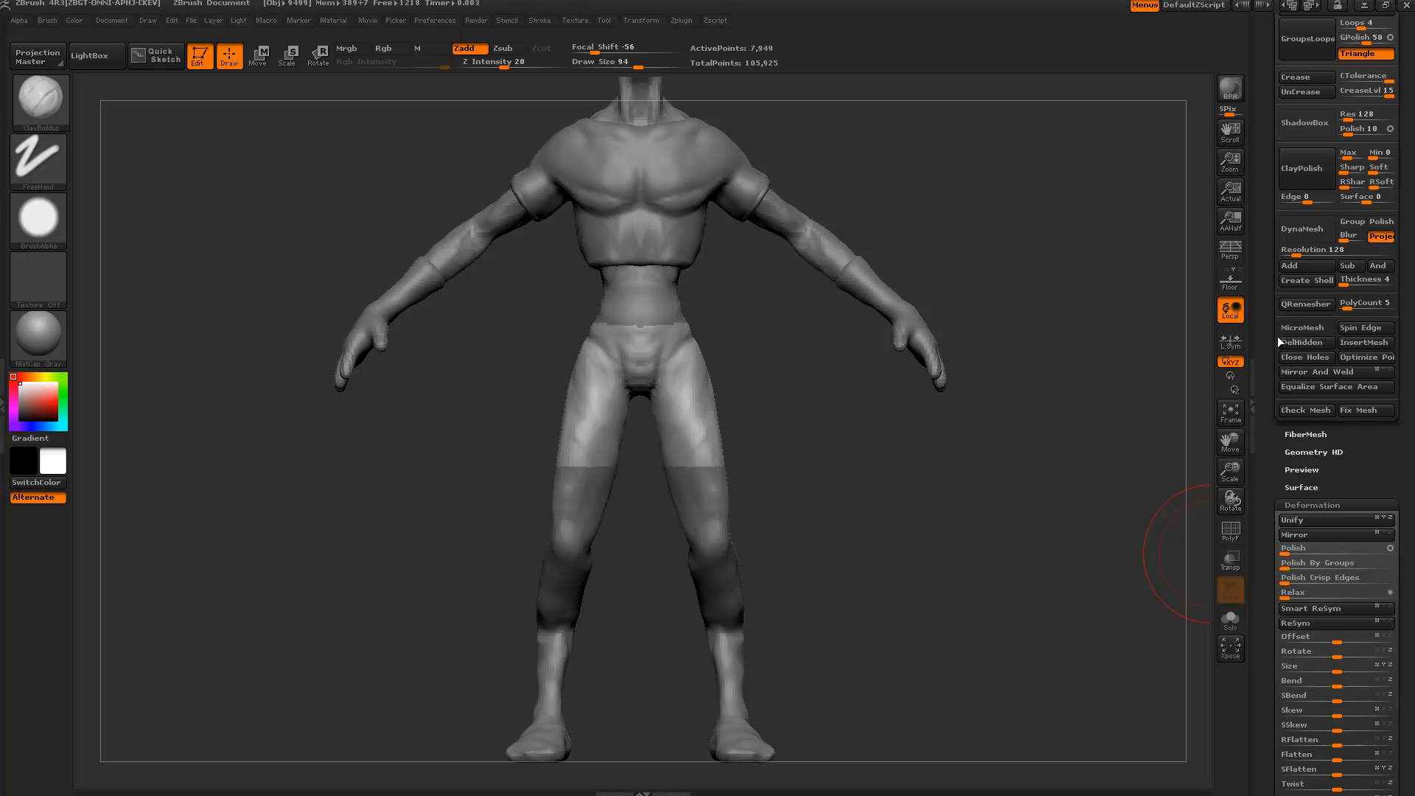
click(1283, 229)
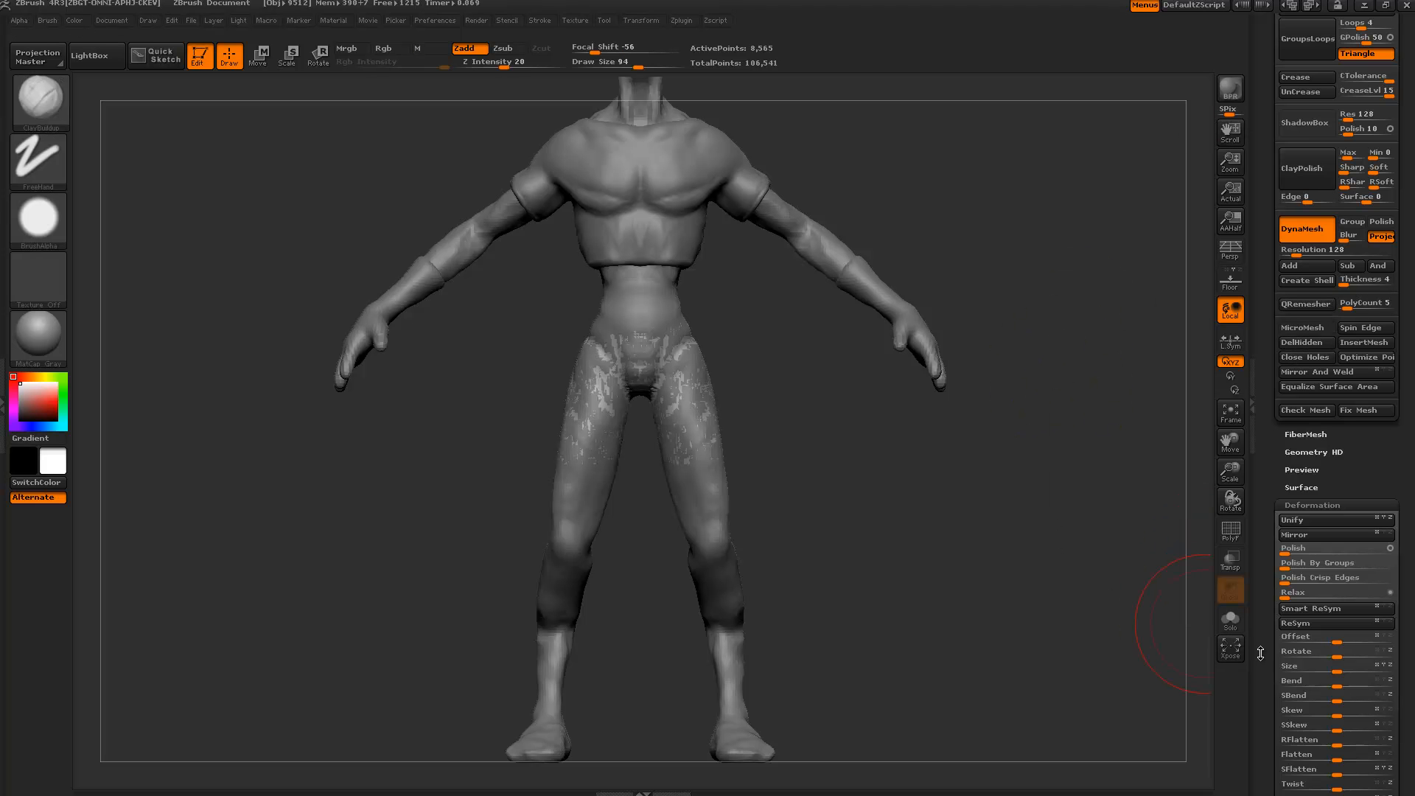
drag(1261, 653, 1275, 574)
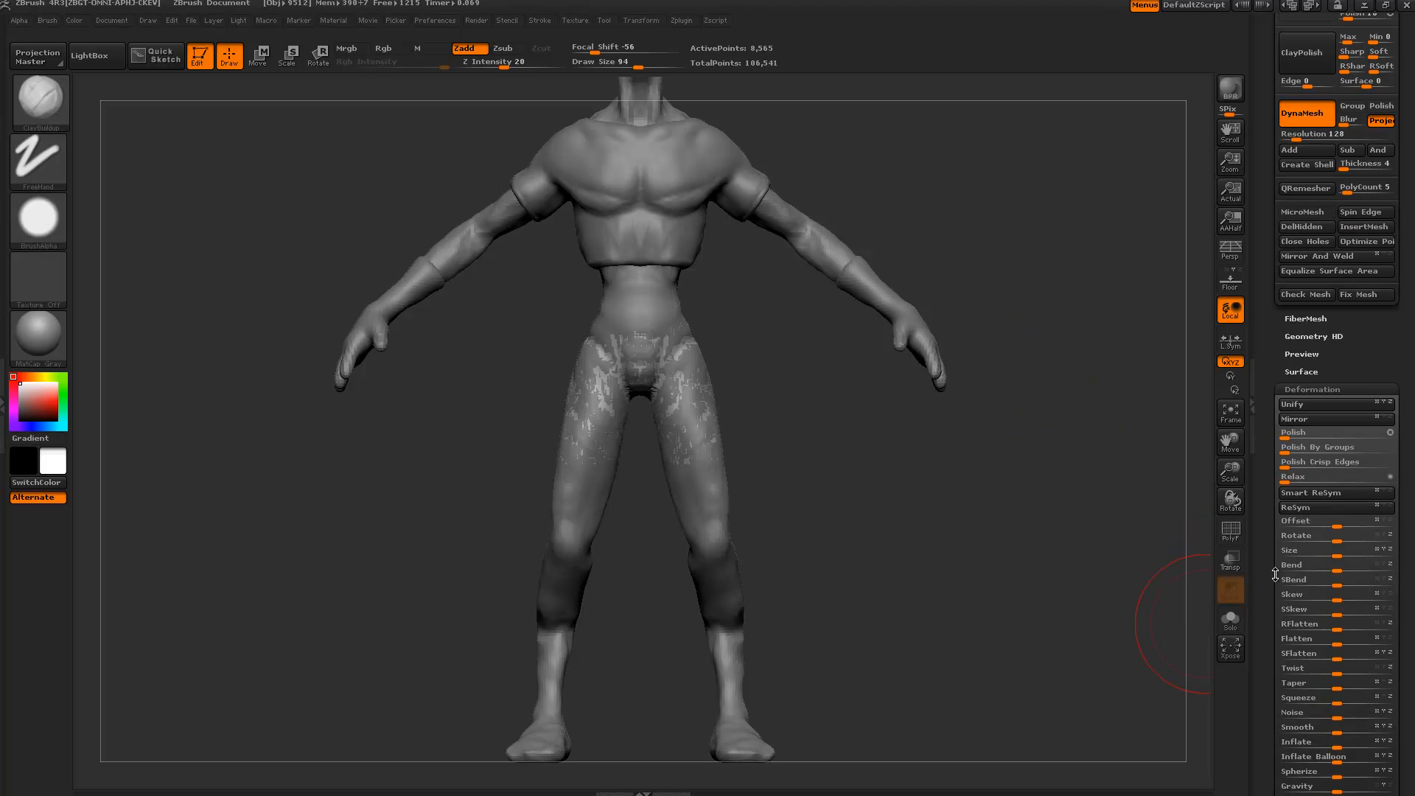
click(1350, 746)
click(1351, 746)
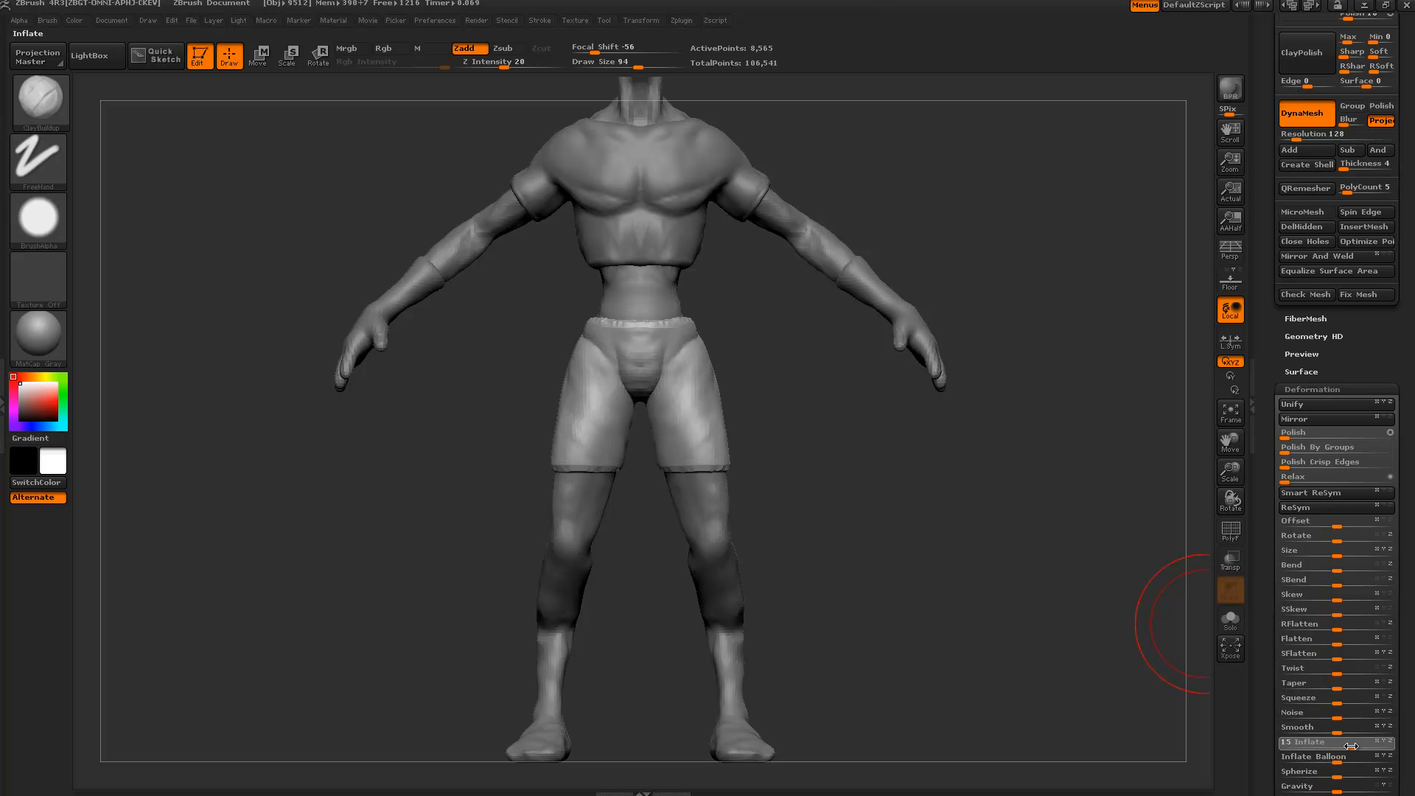
click(1289, 480)
Re-DynaMesh the shorts at resolution 72 and inspect them around the hips.
alt+drag(1021, 536, 938, 501)
drag(1059, 452, 1047, 394)
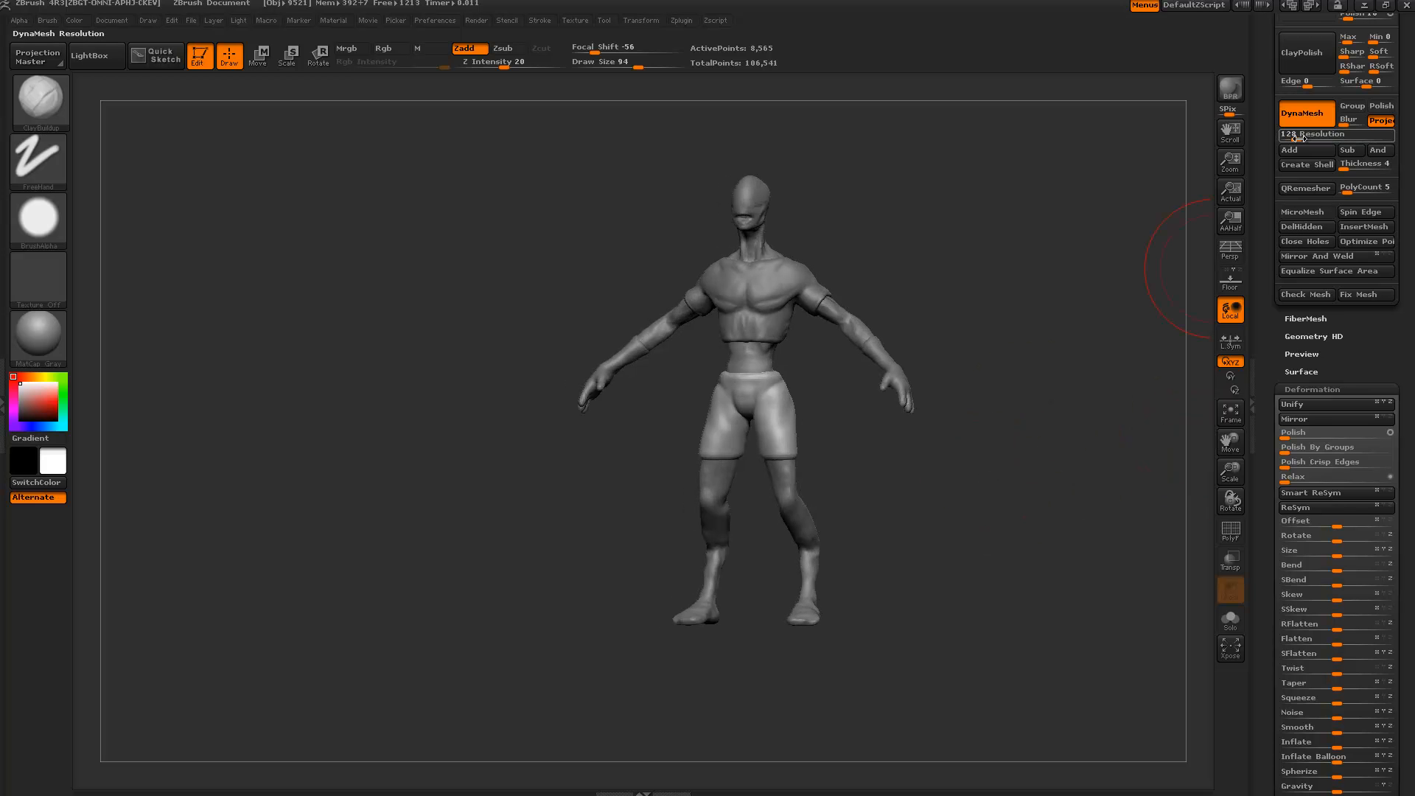
ctrl+drag(1081, 260, 1077, 499)
shift+drag(939, 533, 586, 425)
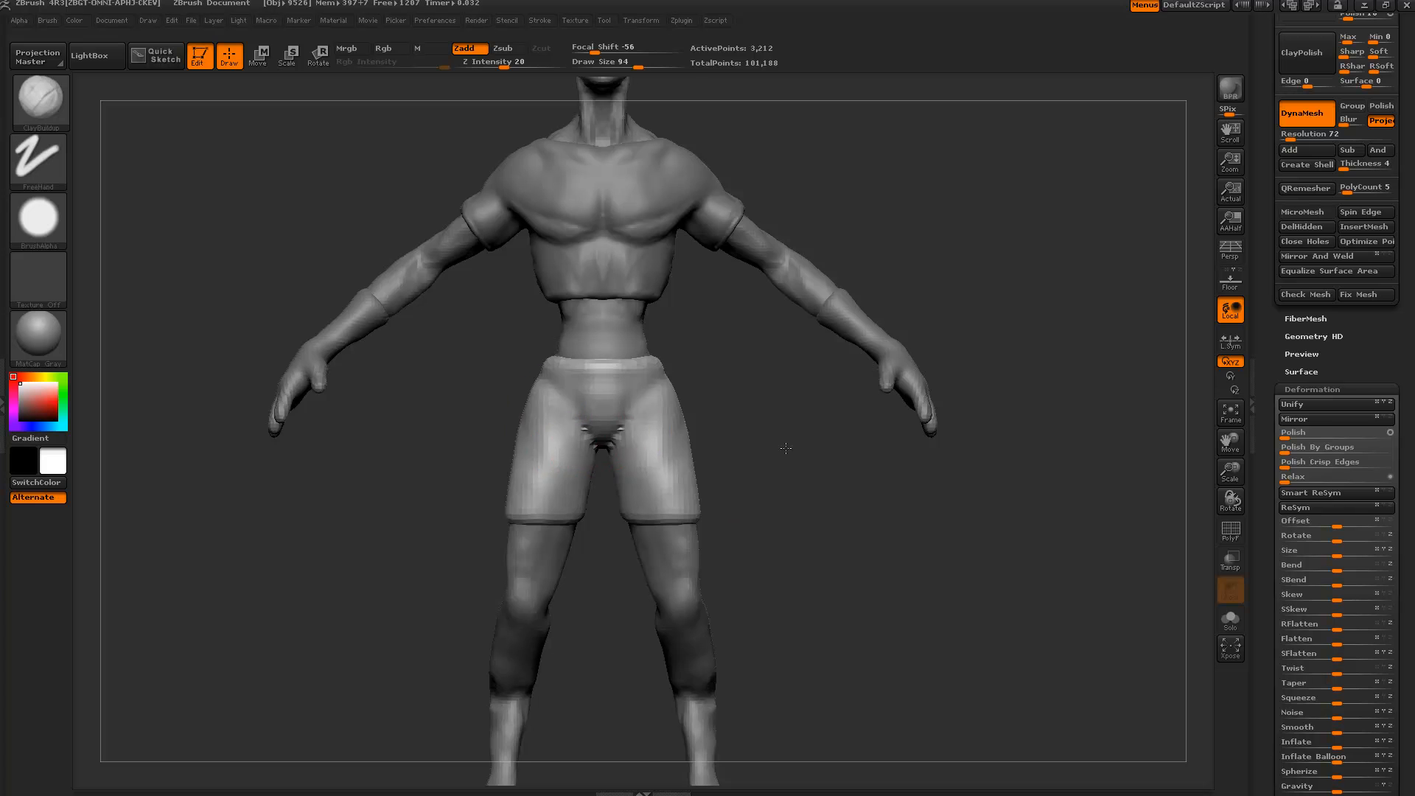
mouse_move(769, 470)
alt+mouse_down()
mouse_move(843, 433)
mouse_move(796, 372)
alt+mouse_up()
mouse_move(882, 478)
alt+mouse_down()
mouse_move(952, 530)
mouse_move(937, 464)
mouse_move(958, 498)
mouse_move(877, 489)
mouse_move(968, 488)
mouse_move(951, 486)
mouse_move(954, 470)
mouse_move(886, 507)
alt+mouse_up()
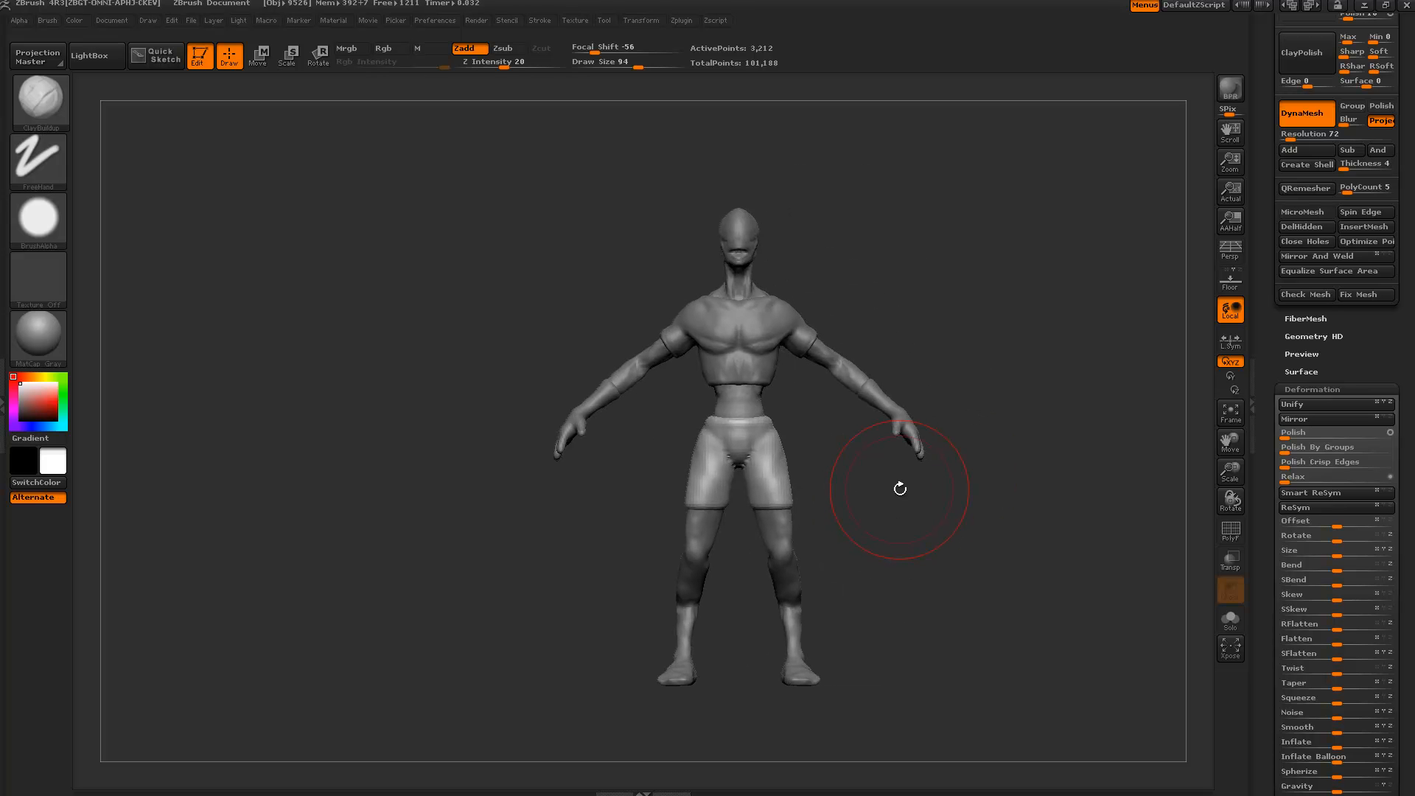
alt+drag(877, 503, 829, 618)
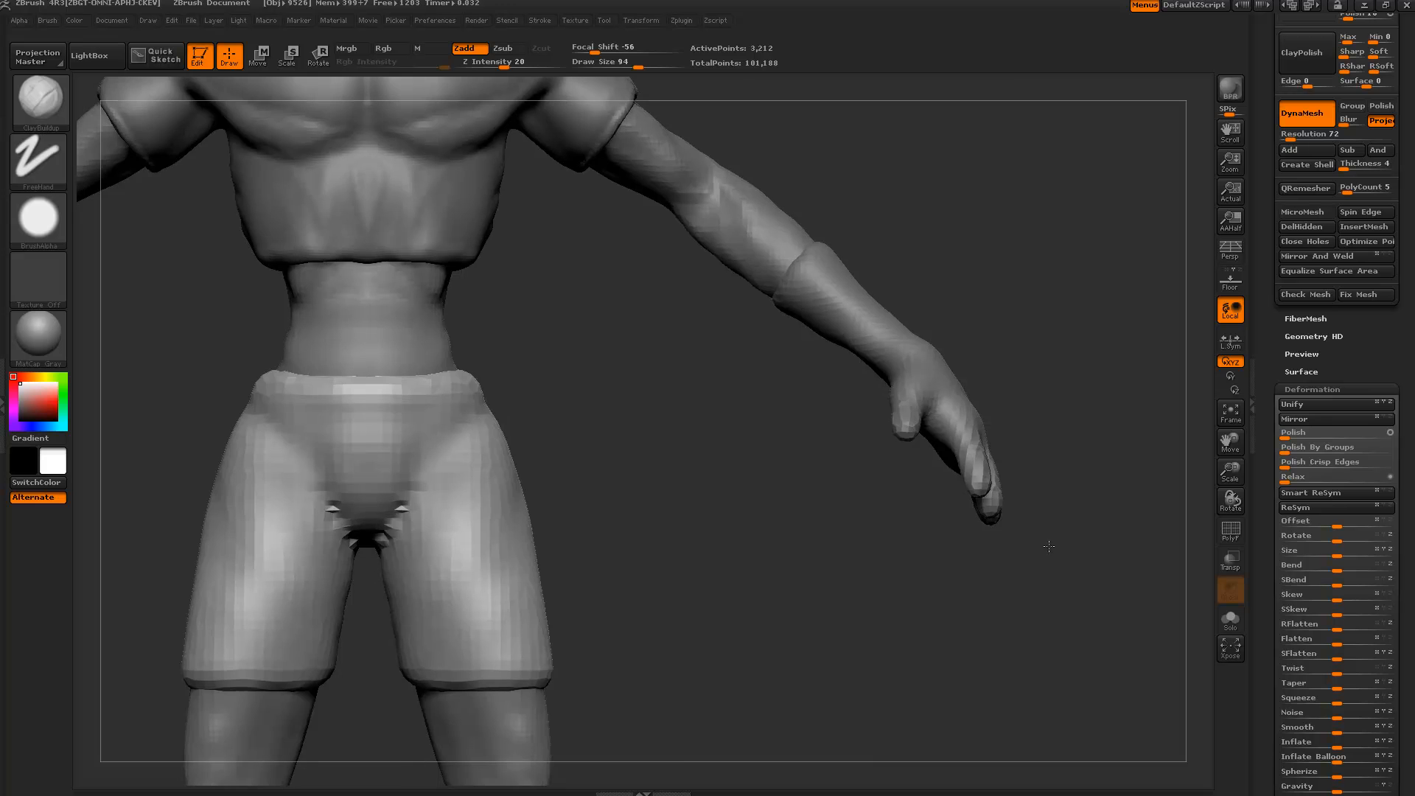
alt+drag(574, 496, 755, 507)
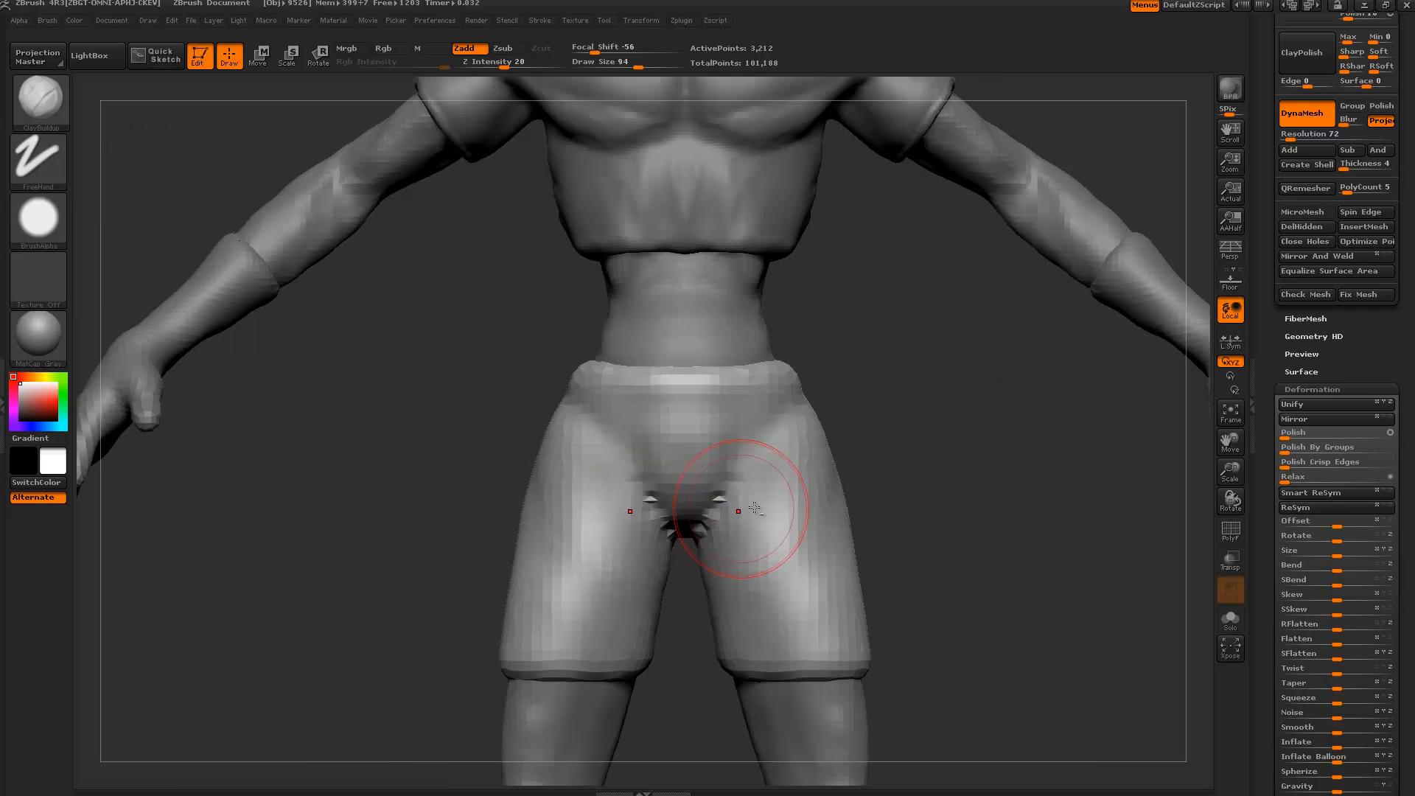
Keep only the shorts' leg openings, delete the rest, close holes, then relax and inflate the bands.
click(1230, 619)
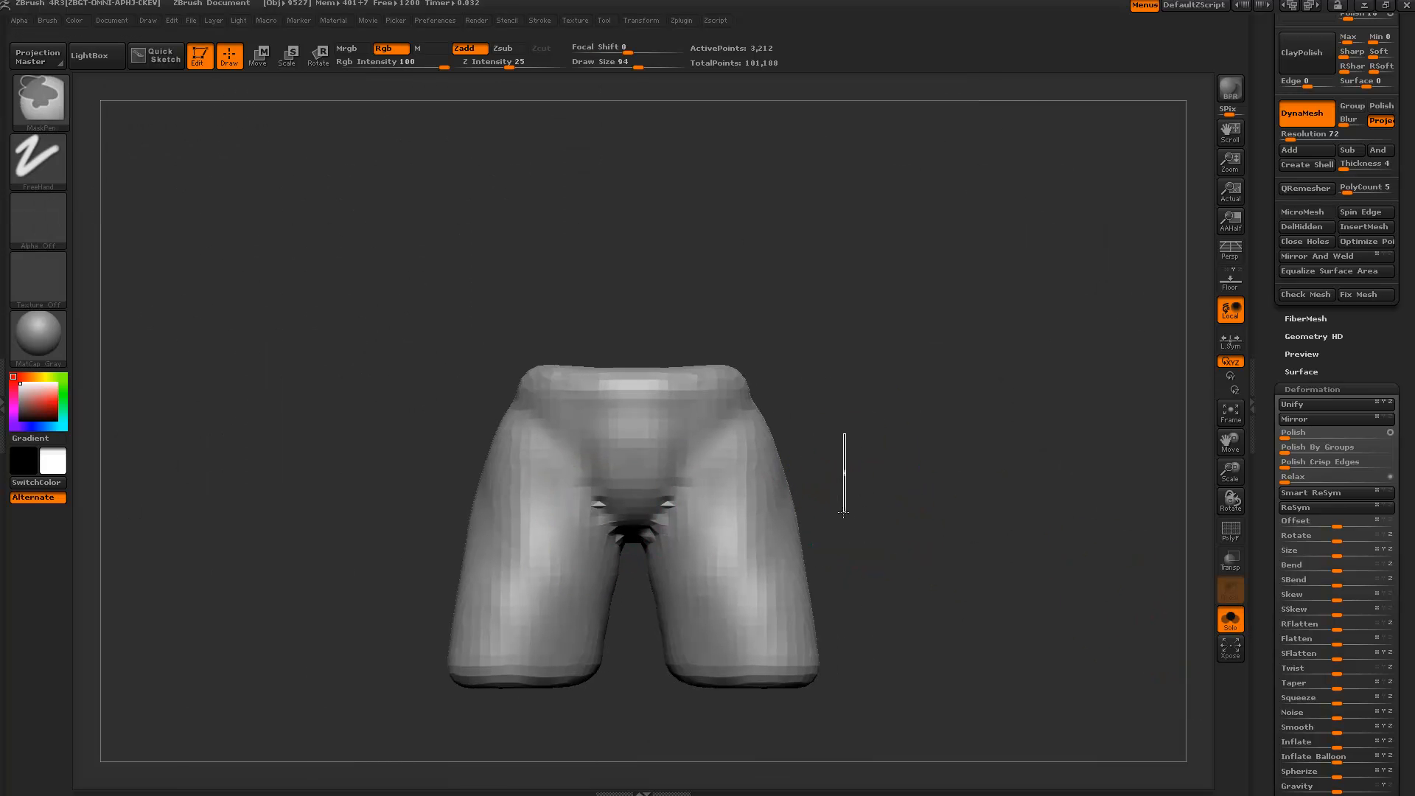
mouse_move(835, 530)
mouse_down()
mouse_move(787, 534)
mouse_move(884, 533)
mouse_move(878, 439)
mouse_up()
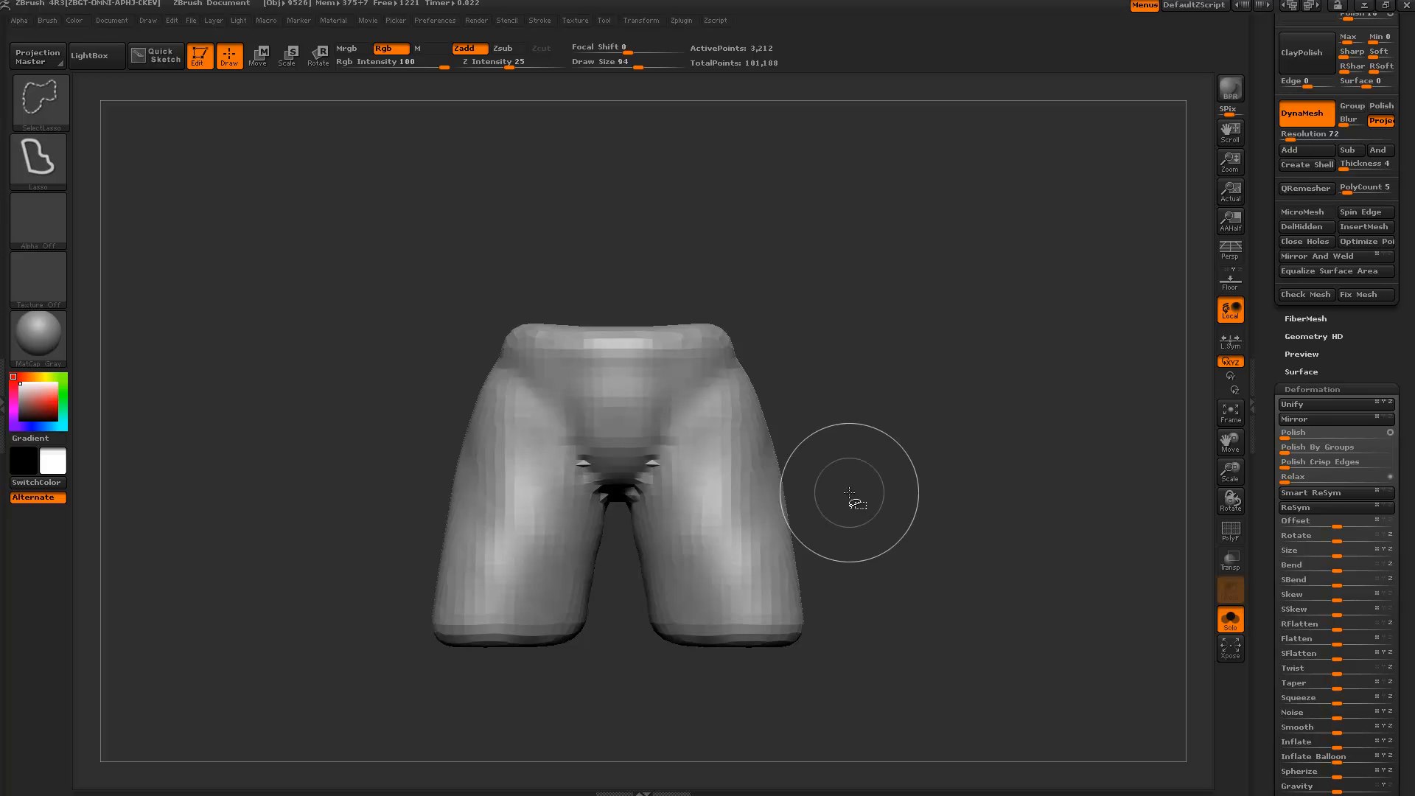
mouse_move(826, 511)
ctrl+shift+mouse_down()
mouse_move(626, 558)
mouse_move(837, 582)
ctrl+shift+mouse_up()
drag(1262, 598, 1254, 685)
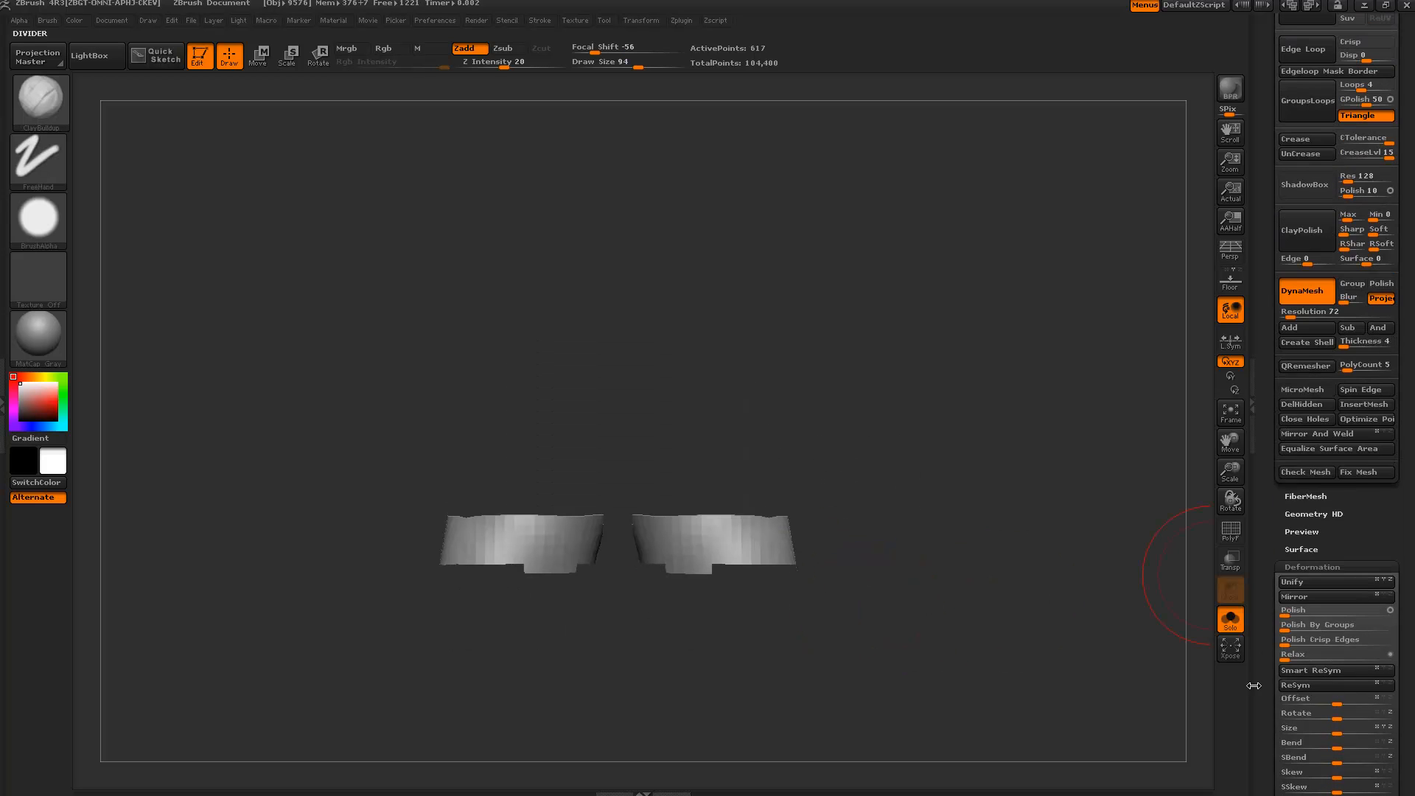
drag(1269, 428, 1275, 454)
click(1294, 432)
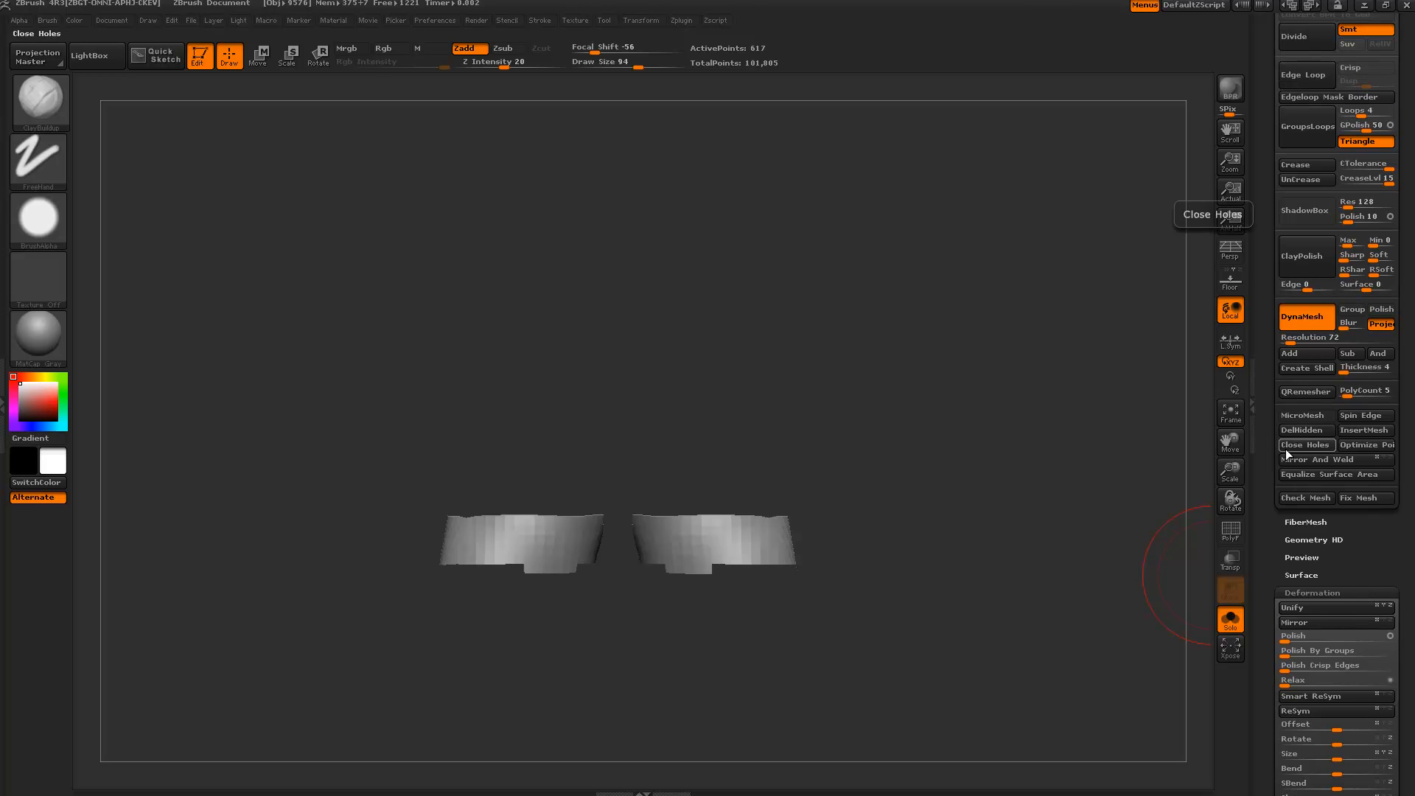
click(1286, 448)
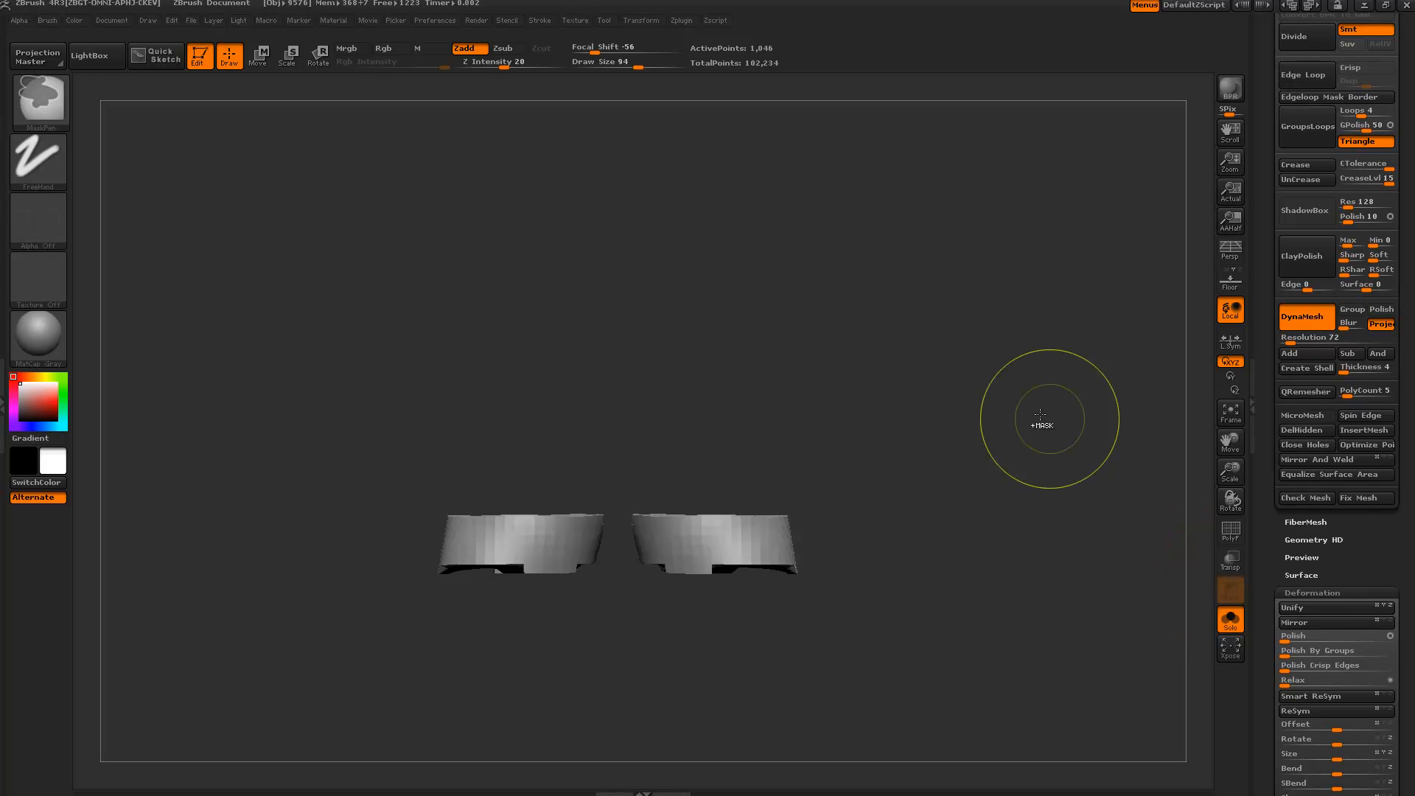
click(1294, 680)
drag(1269, 712, 1275, 467)
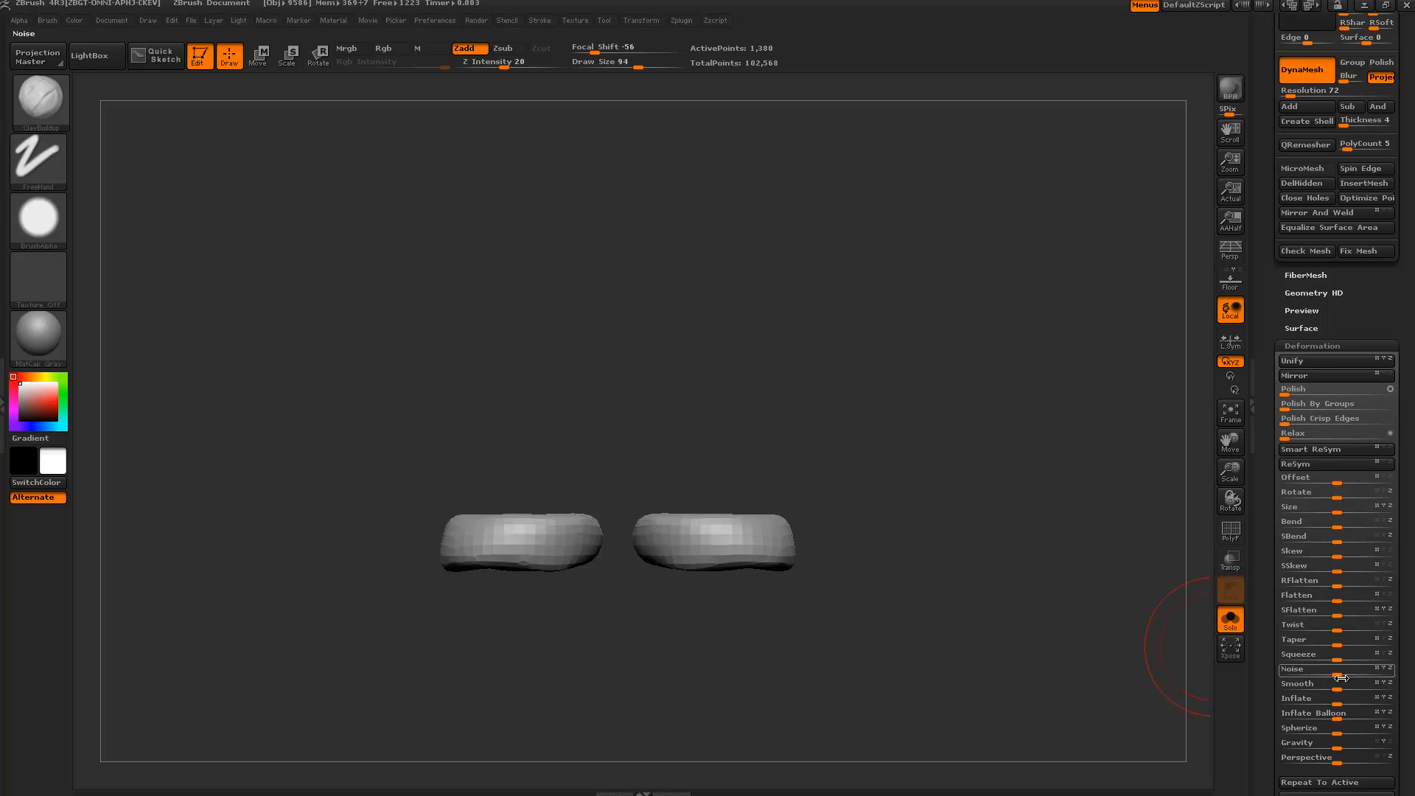
drag(1338, 701, 1352, 701)
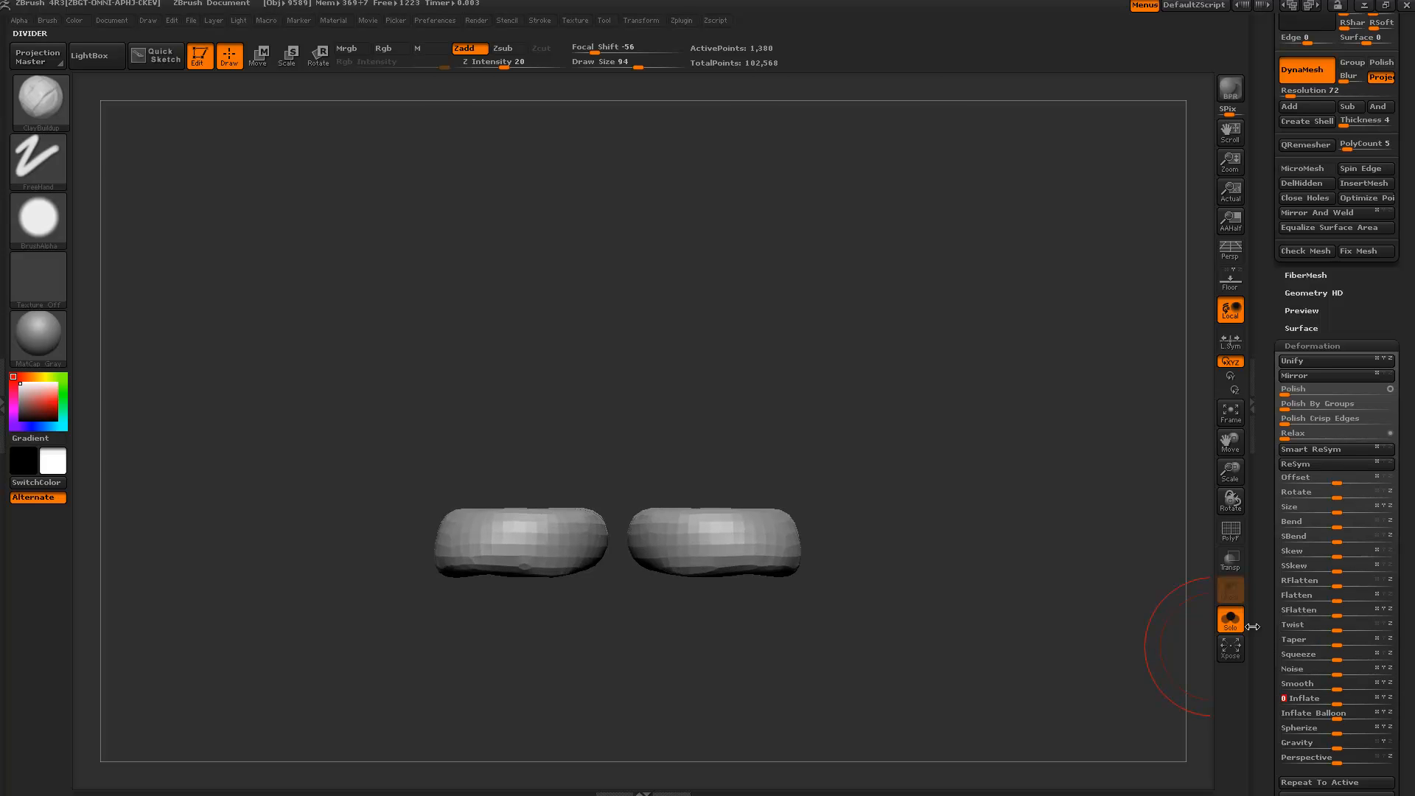
Check the thigh bands alone and against the full figure from several angles, ending with Solo off.
click(1233, 622)
alt+drag(1073, 635, 973, 411)
mouse_move(974, 509)
mouse_down()
mouse_move(799, 529)
mouse_move(967, 533)
mouse_up()
alt+drag(958, 560, 948, 693)
click(1231, 621)
drag(1096, 595, 979, 673)
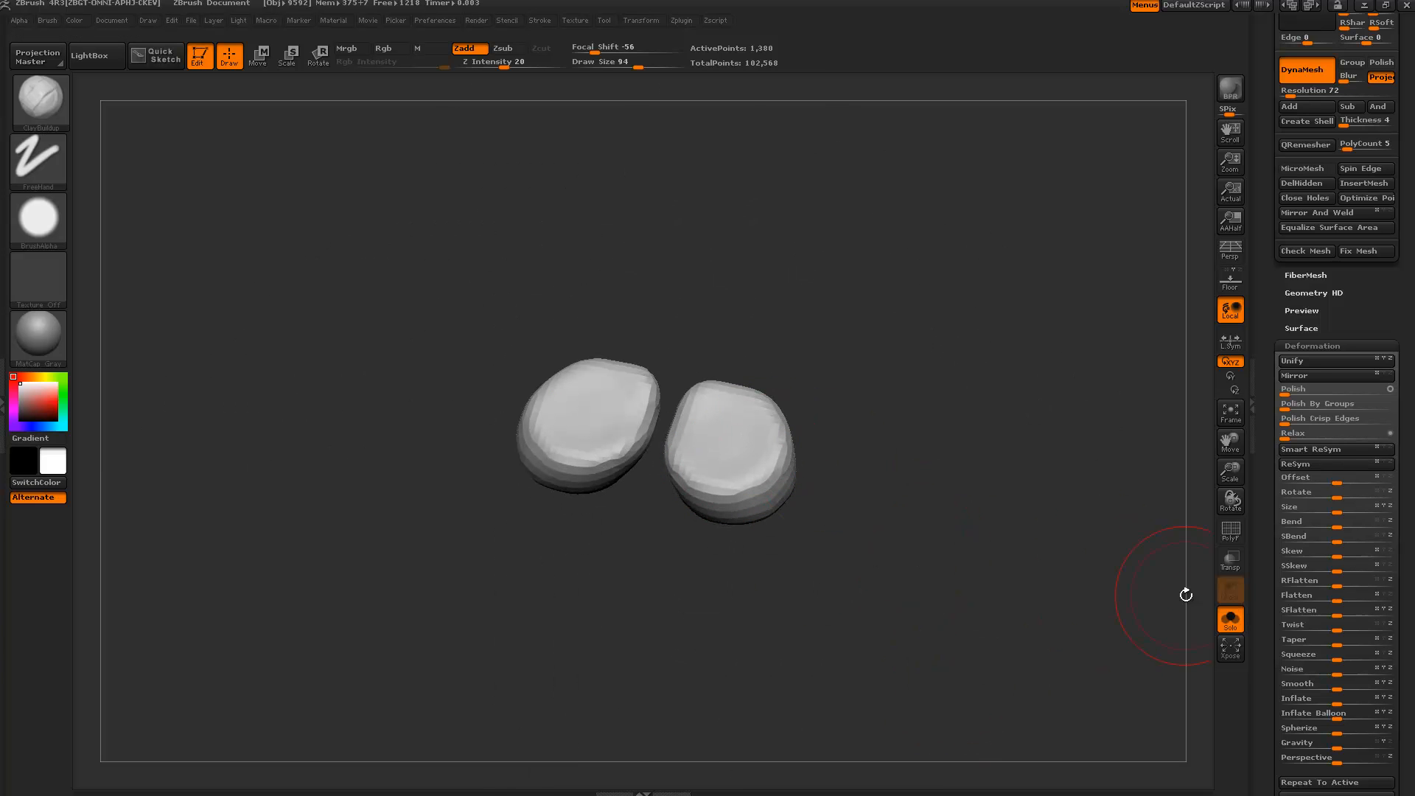
click(1212, 625)
drag(810, 663, 792, 512)
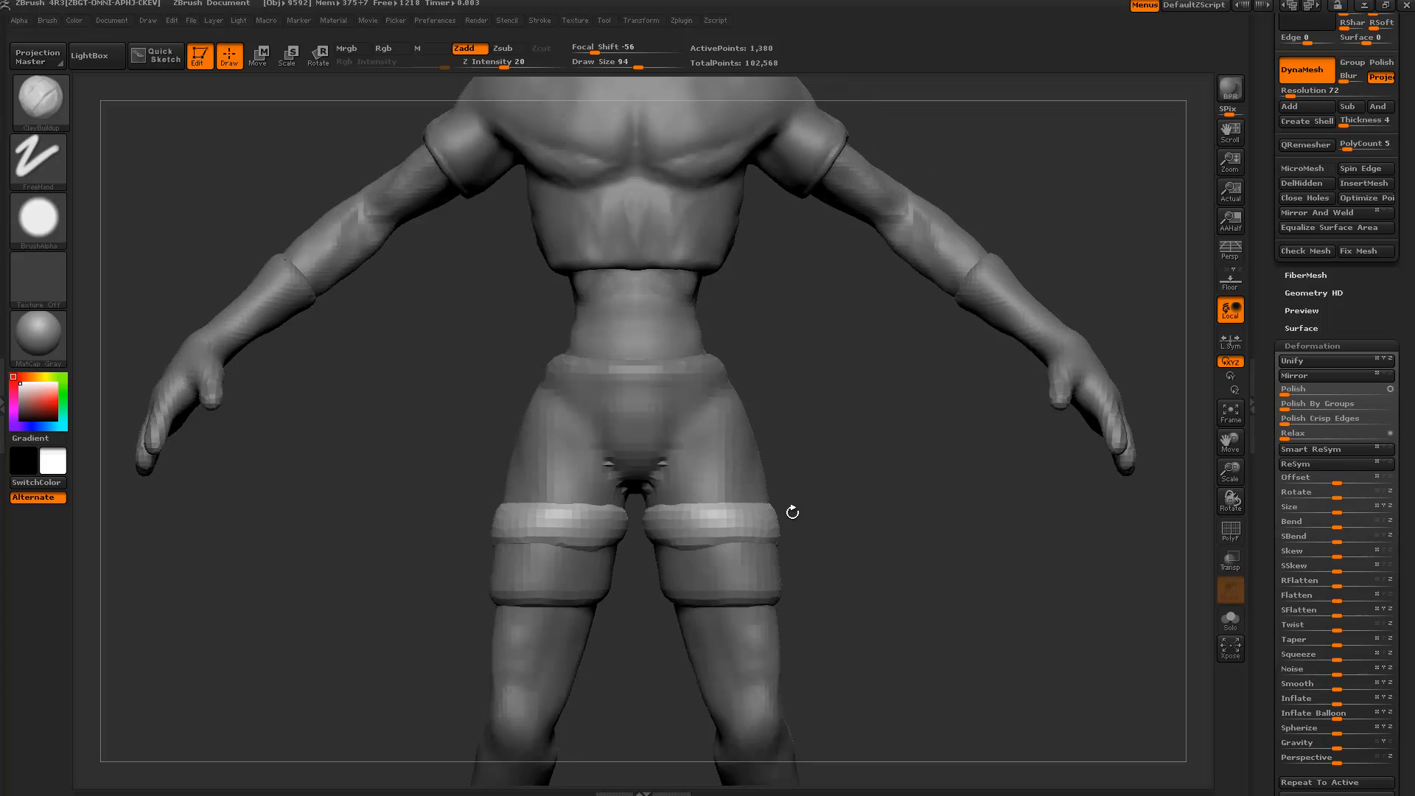
drag(867, 476, 847, 543)
click(1230, 617)
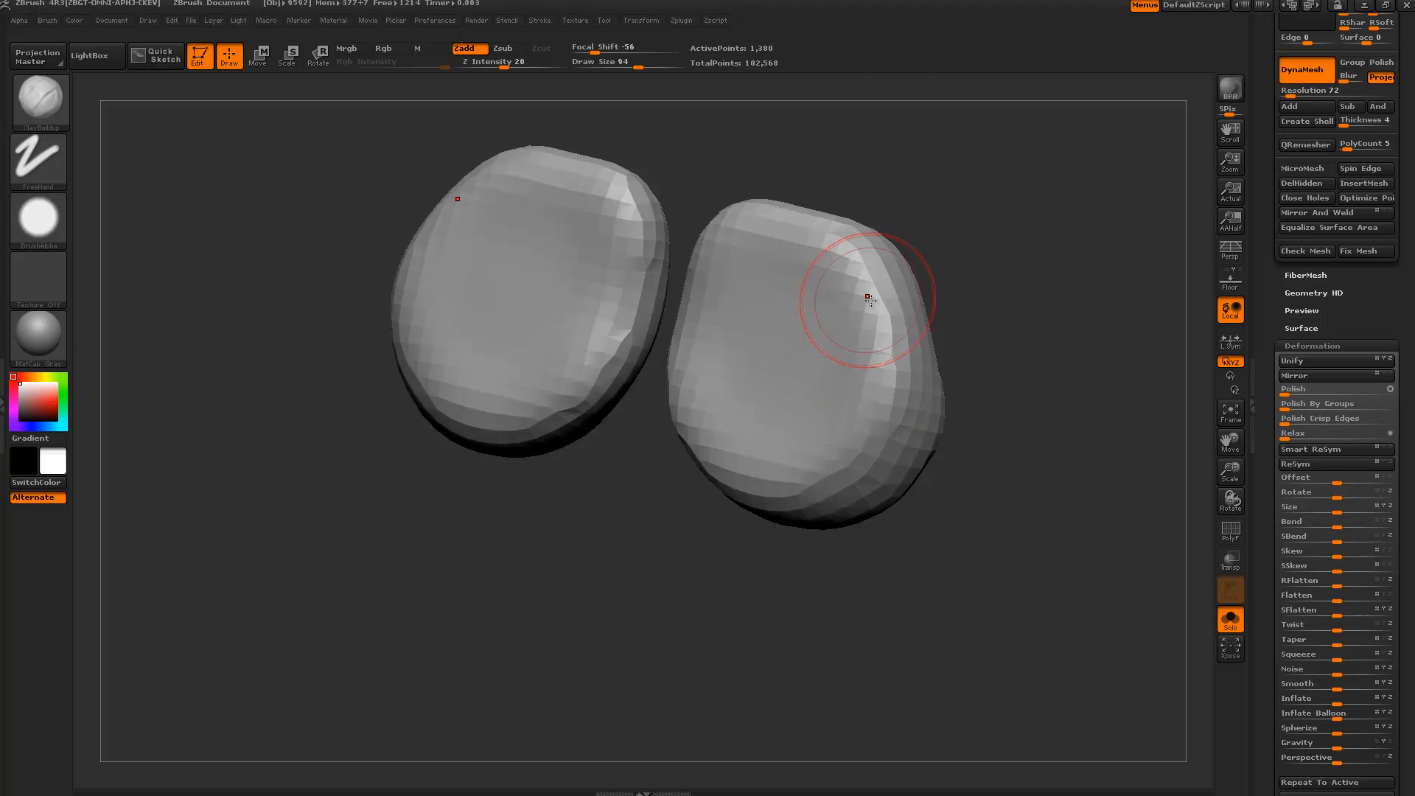
click(1229, 618)
drag(1106, 649, 867, 514)
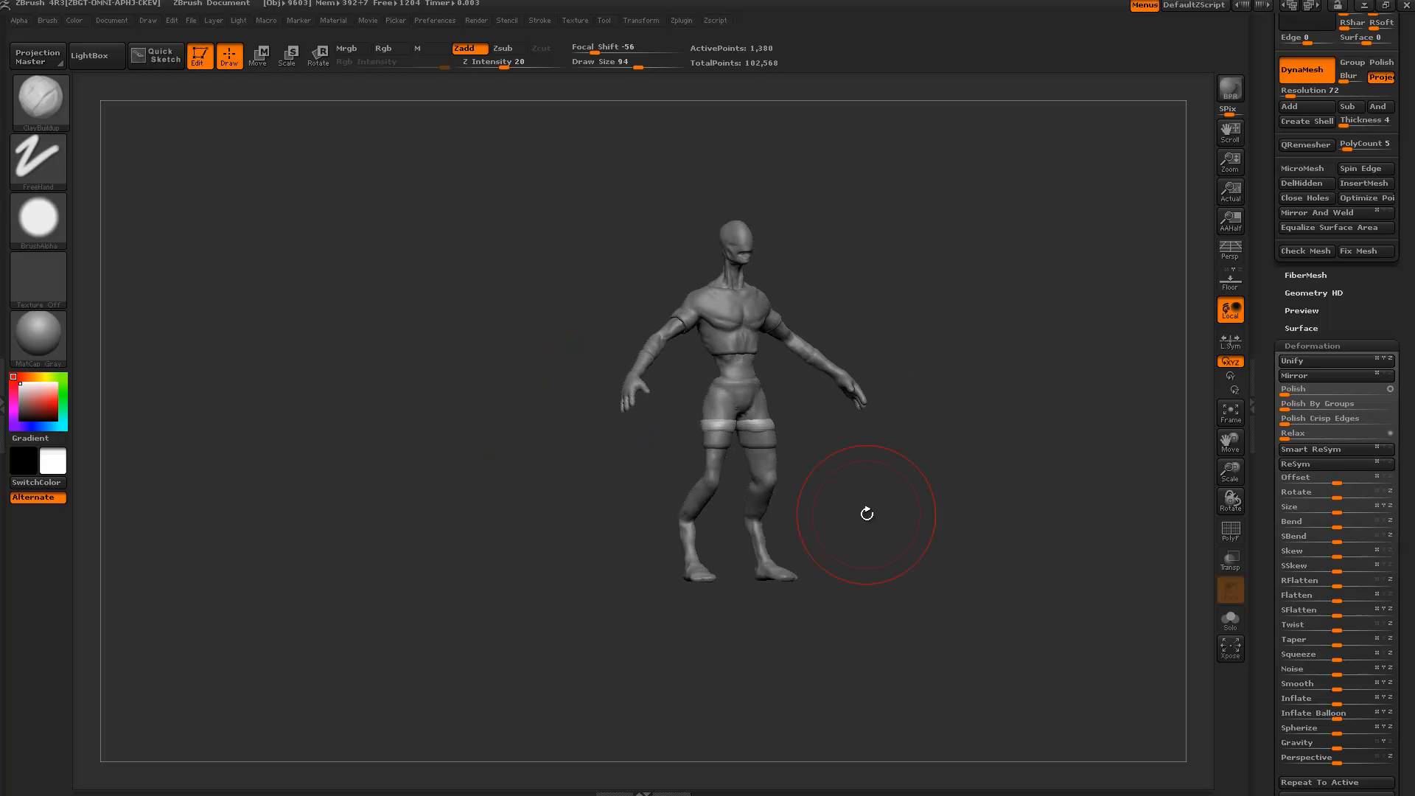
drag(1271, 511, 1264, 727)
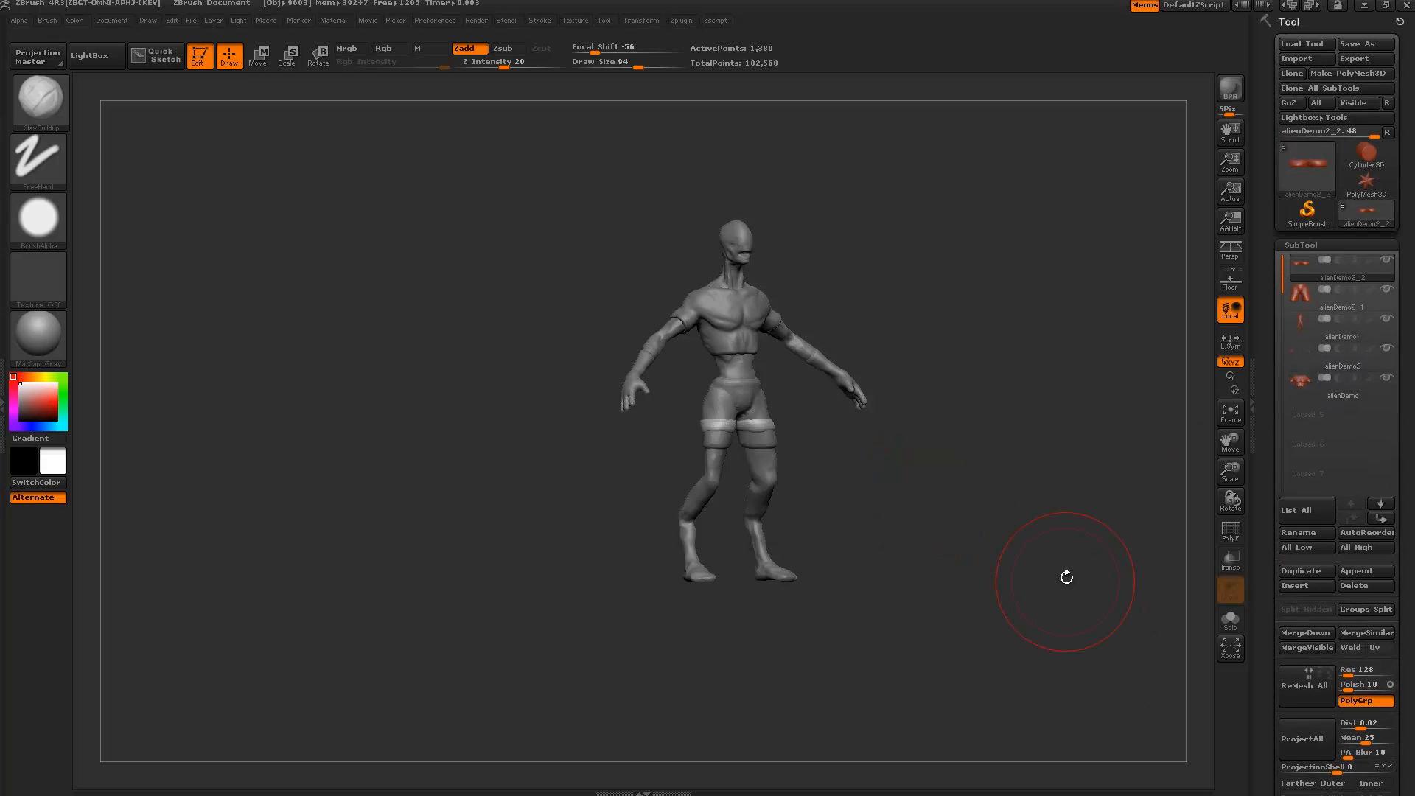
Select the alienDemo subtool, frame the head and chest closely, and shrink the brush slightly.
drag(1077, 580, 936, 374)
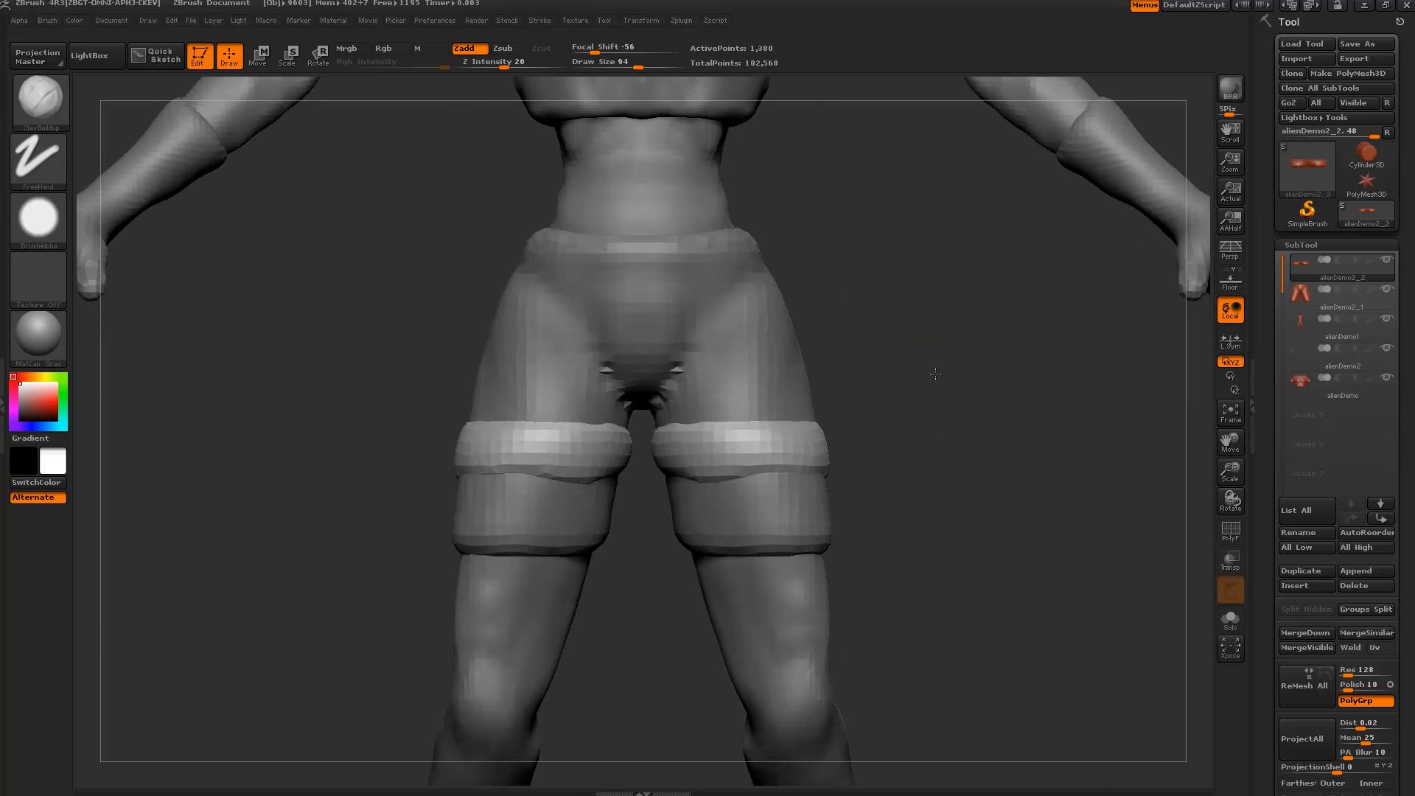
alt+drag(959, 526, 1014, 767)
alt+drag(906, 424, 924, 626)
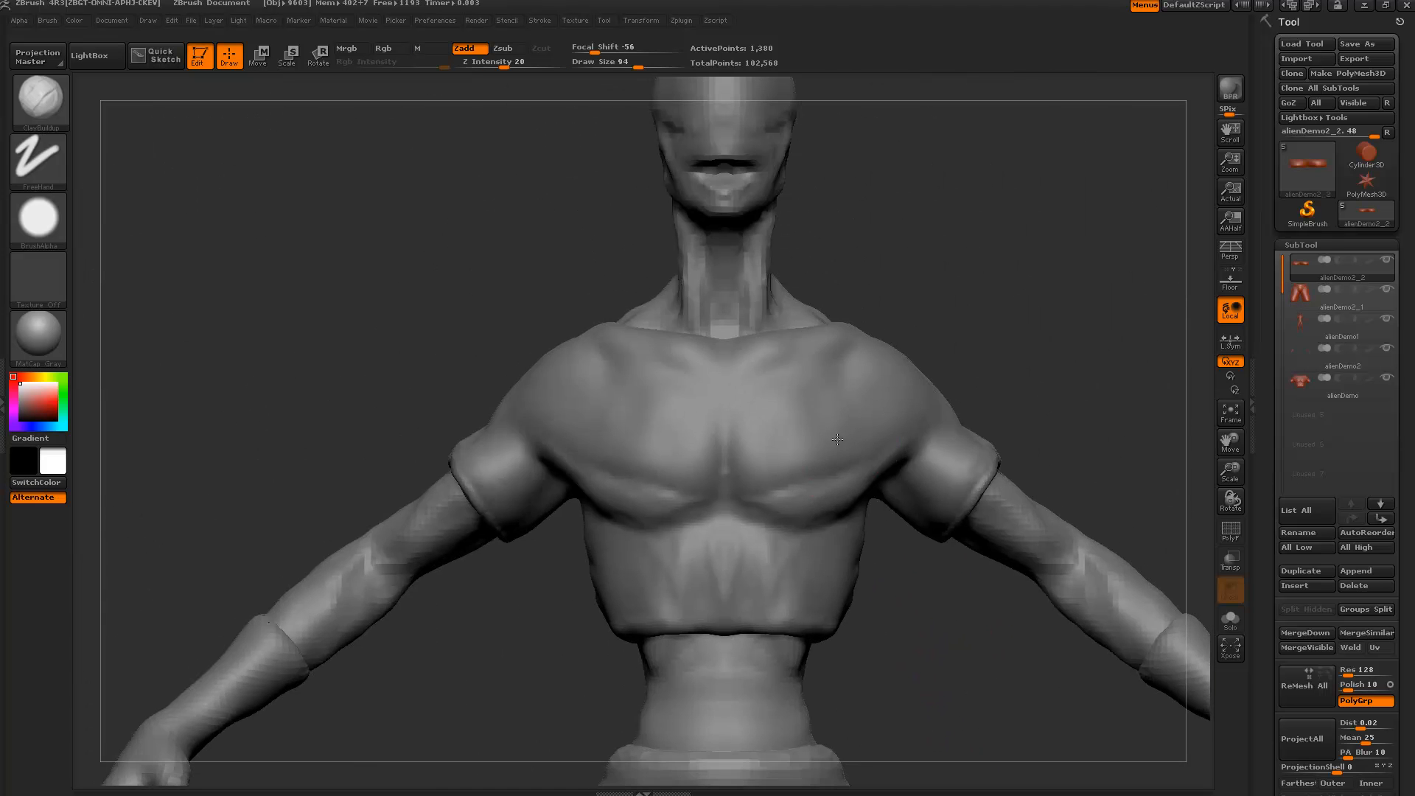
alt+click(841, 448)
alt+drag(1041, 303, 1051, 387)
alt+drag(951, 521, 942, 635)
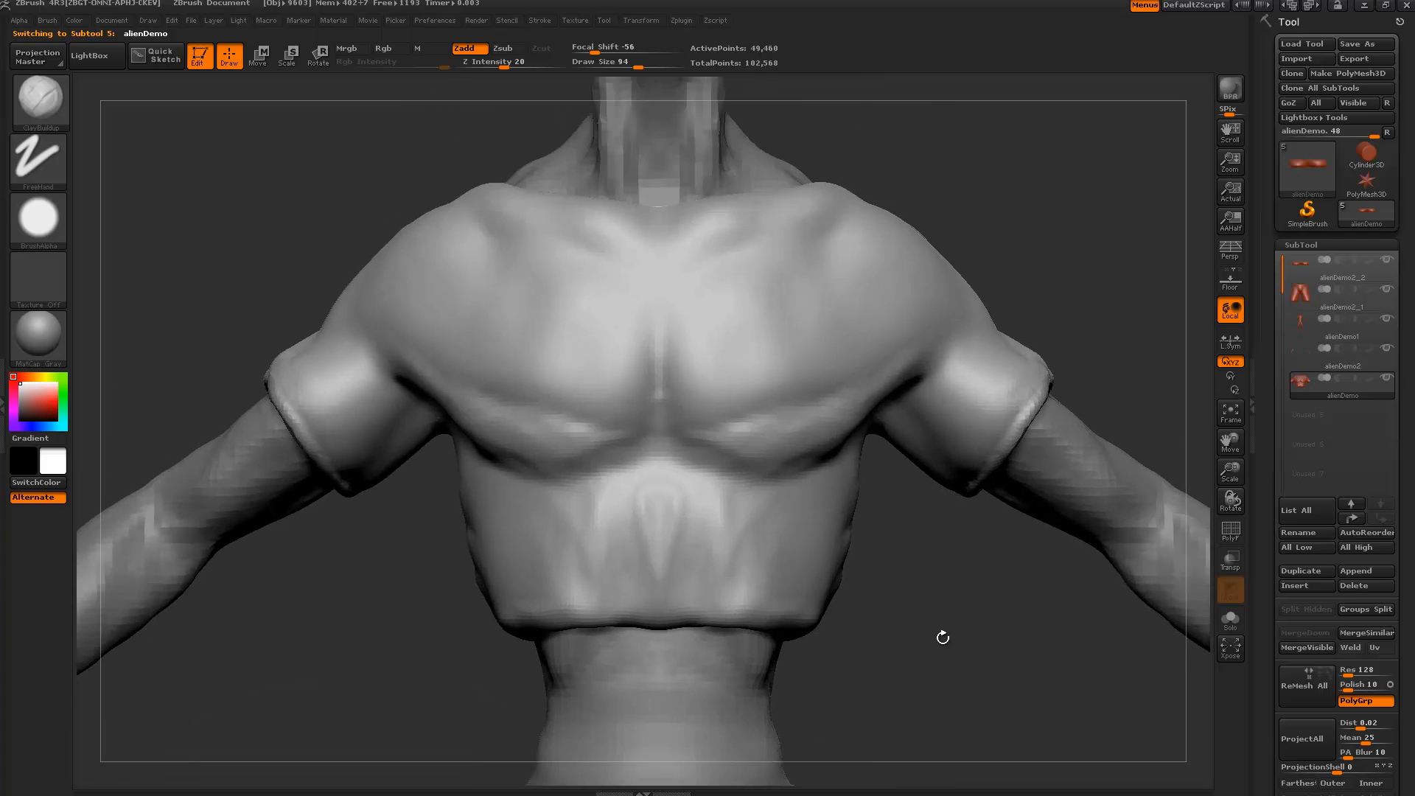
alt+drag(922, 472, 943, 638)
alt+drag(1027, 435, 909, 350)
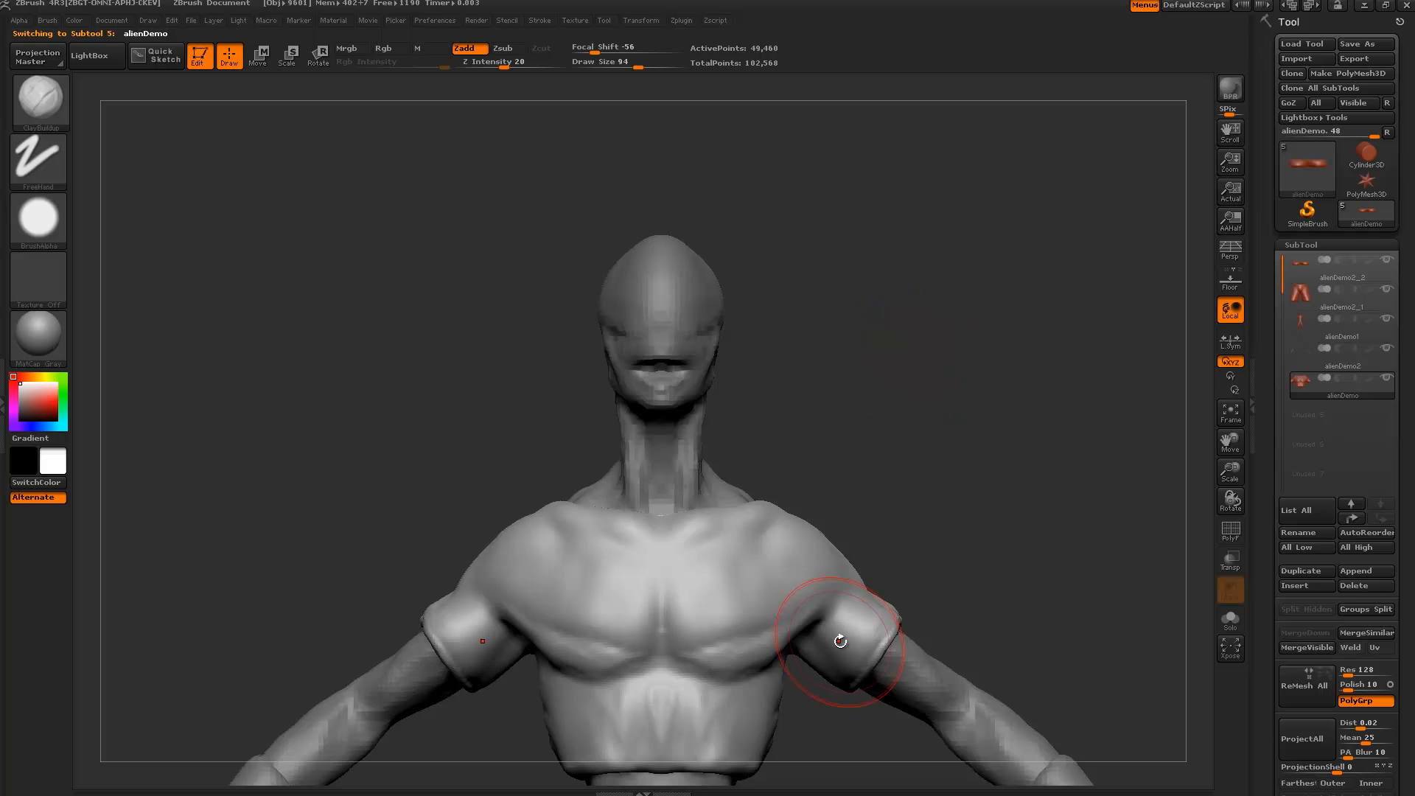
drag(395, 448, 398, 427)
alt+drag(463, 574, 704, 588)
key([)
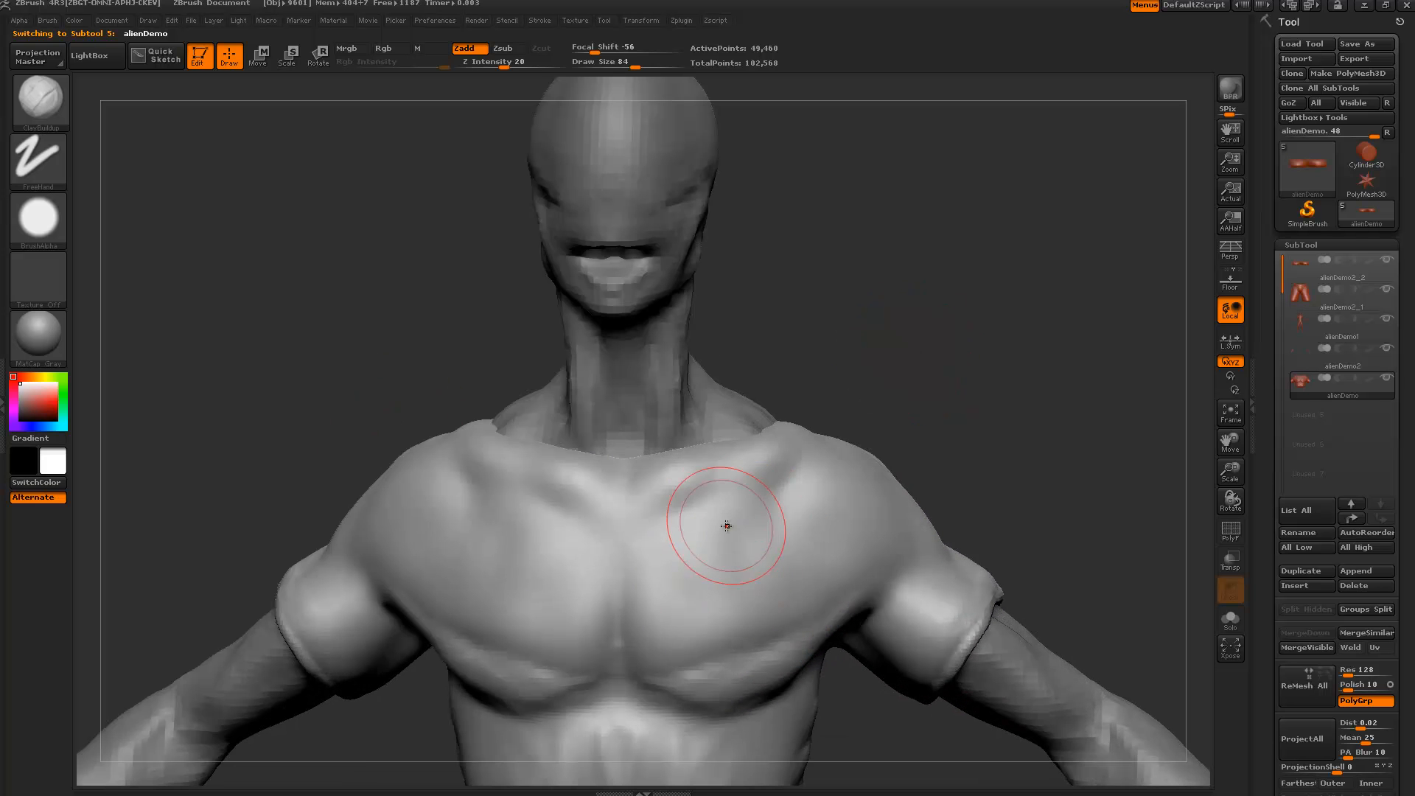
Mask an angular plate patch on one side of the chest, shrinking the brush to refine edges.
mouse_move(644, 520)
ctrl+mouse_down()
mouse_move(652, 657)
mouse_move(706, 680)
mouse_move(763, 657)
mouse_move(678, 544)
mouse_move(707, 623)
mouse_move(678, 626)
ctrl+mouse_up()
shift+drag(354, 384, 357, 391)
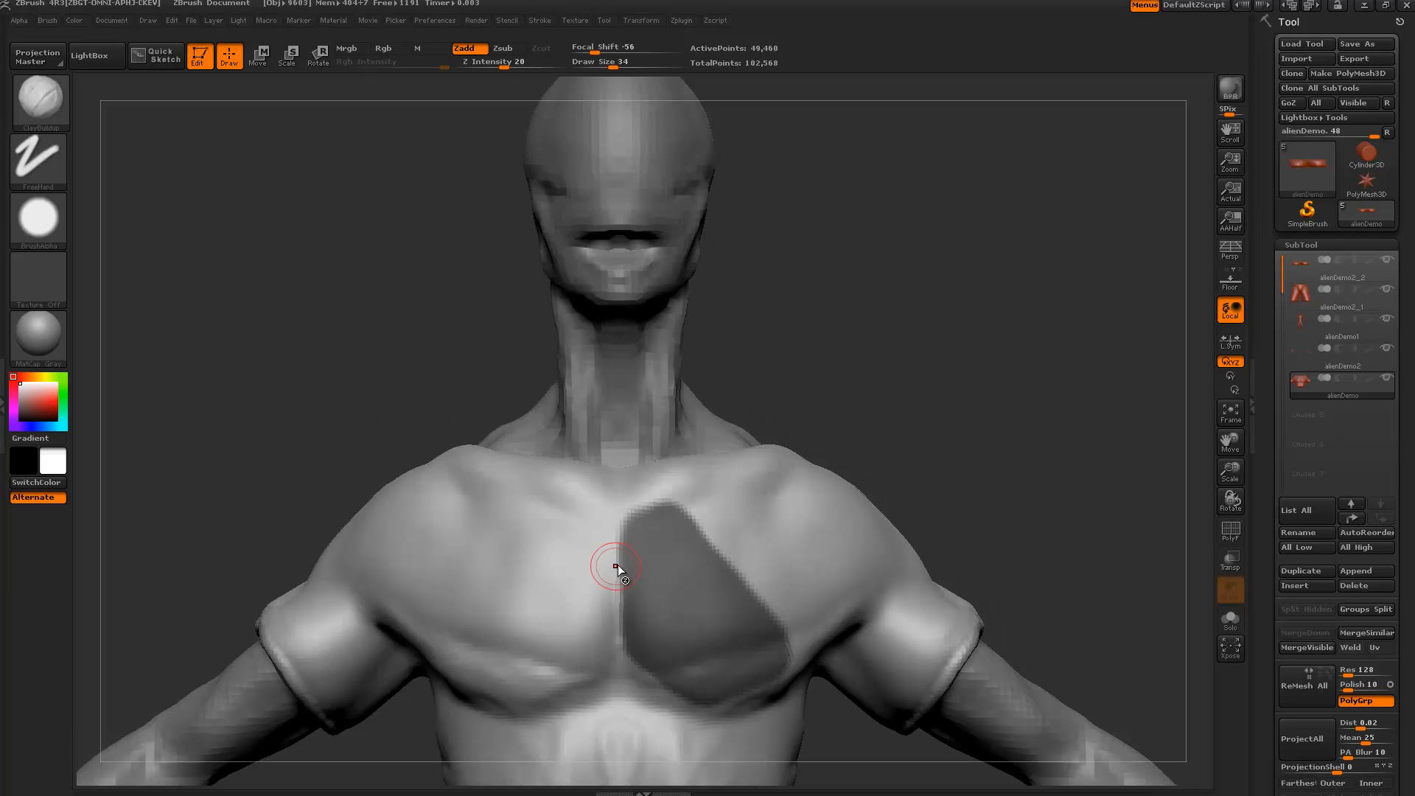
key(bracketleft)
key(bracketleft)
alt+drag(811, 442, 821, 327)
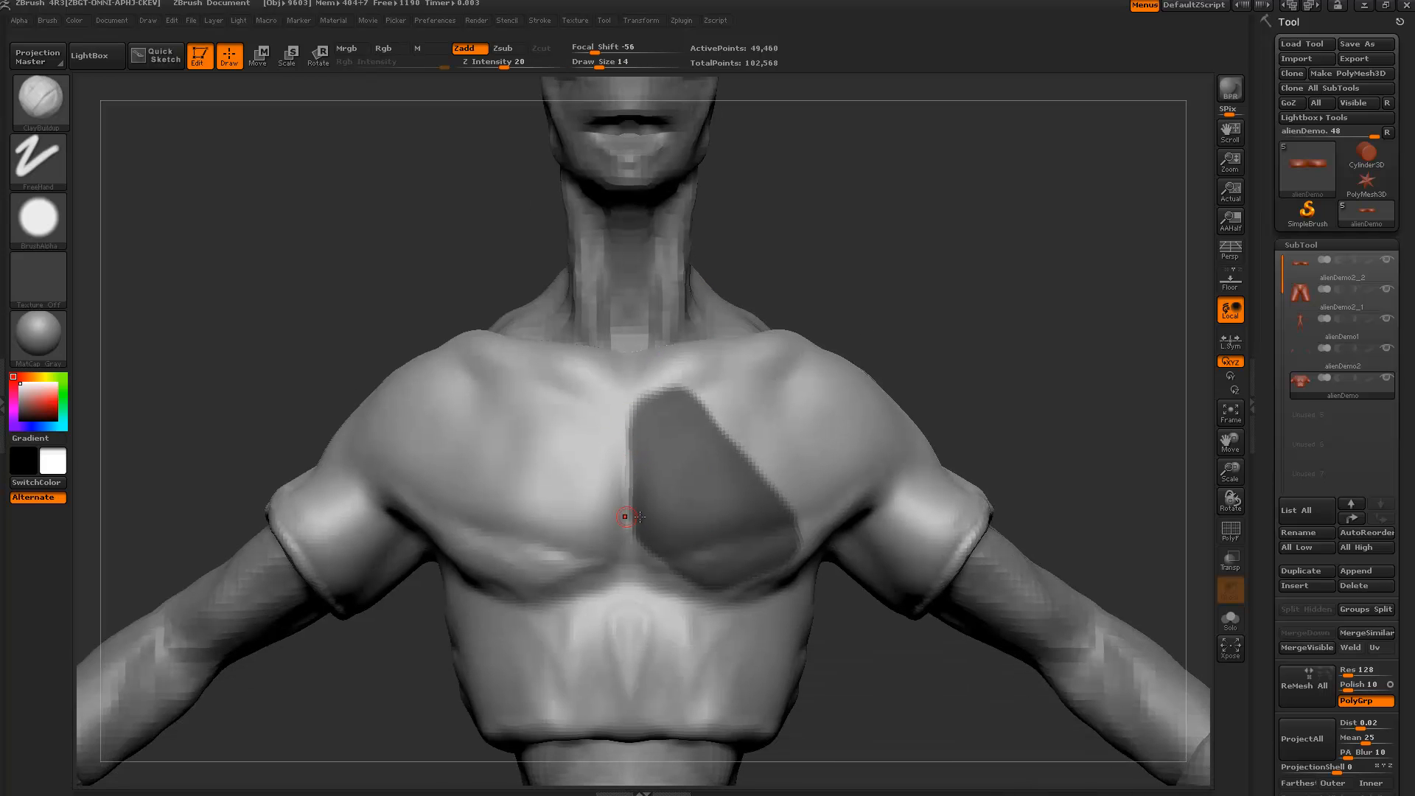
alt+drag(1050, 462, 1014, 387)
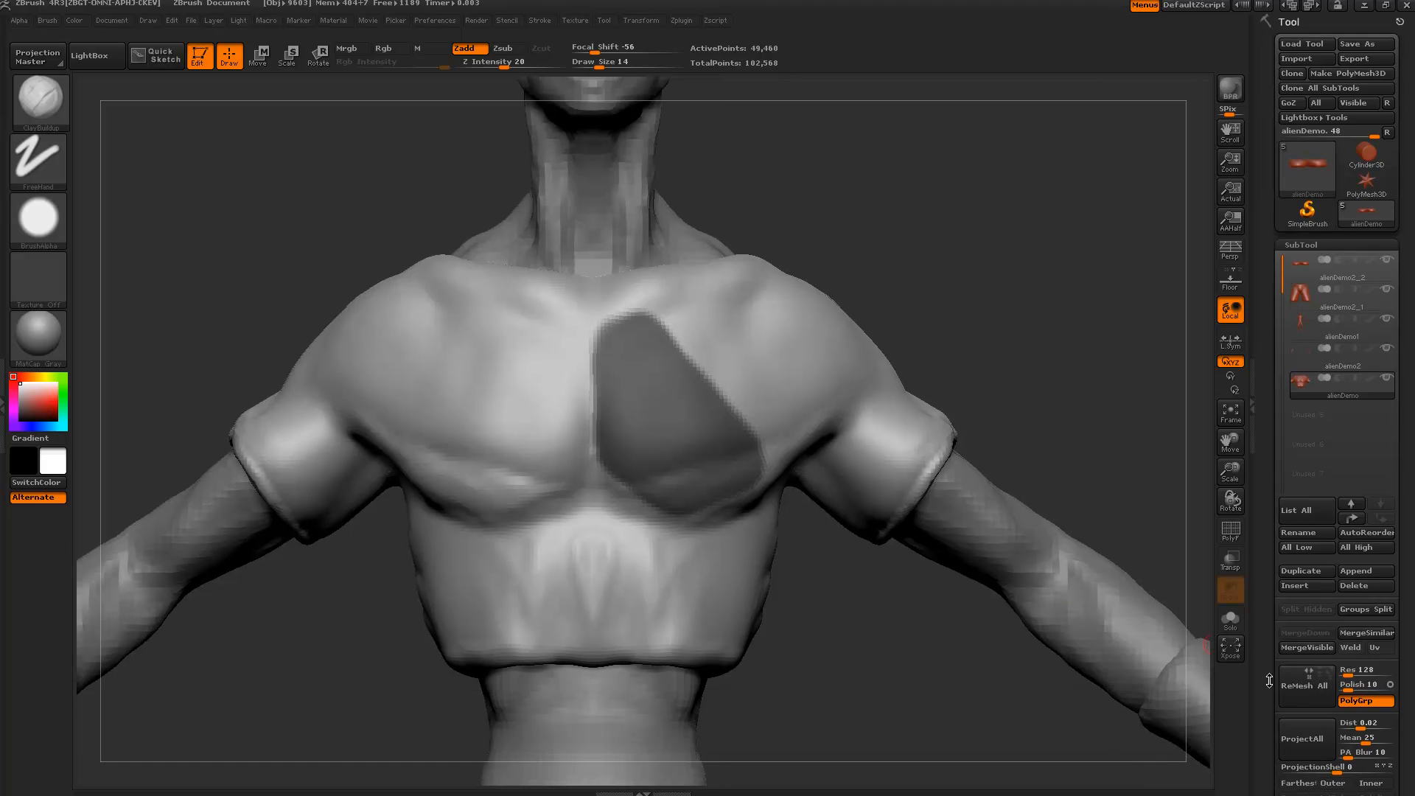
click(1381, 293)
With an Extract value of 0, extract and accept the chest patch, then select Extract4.
drag(1274, 491, 1274, 180)
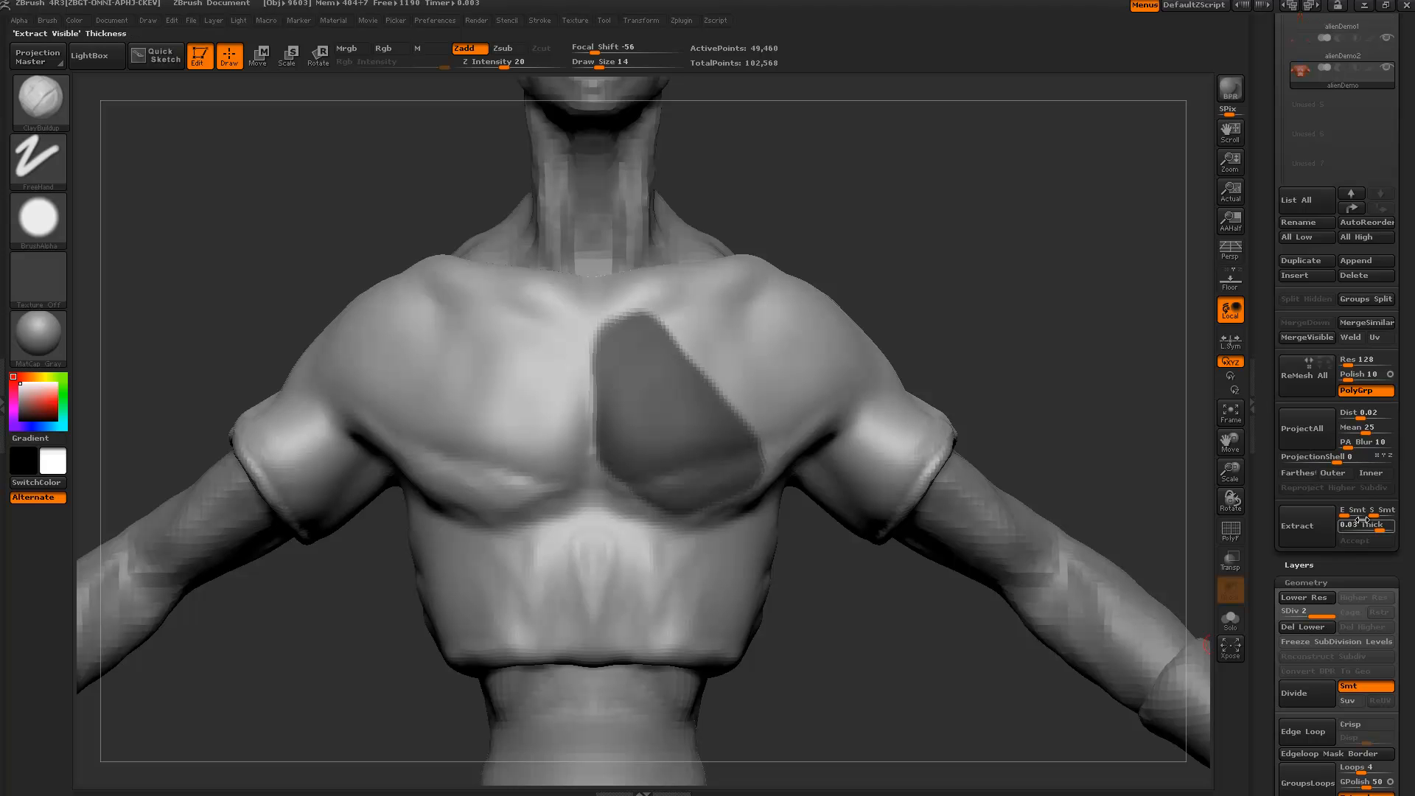
text(02)
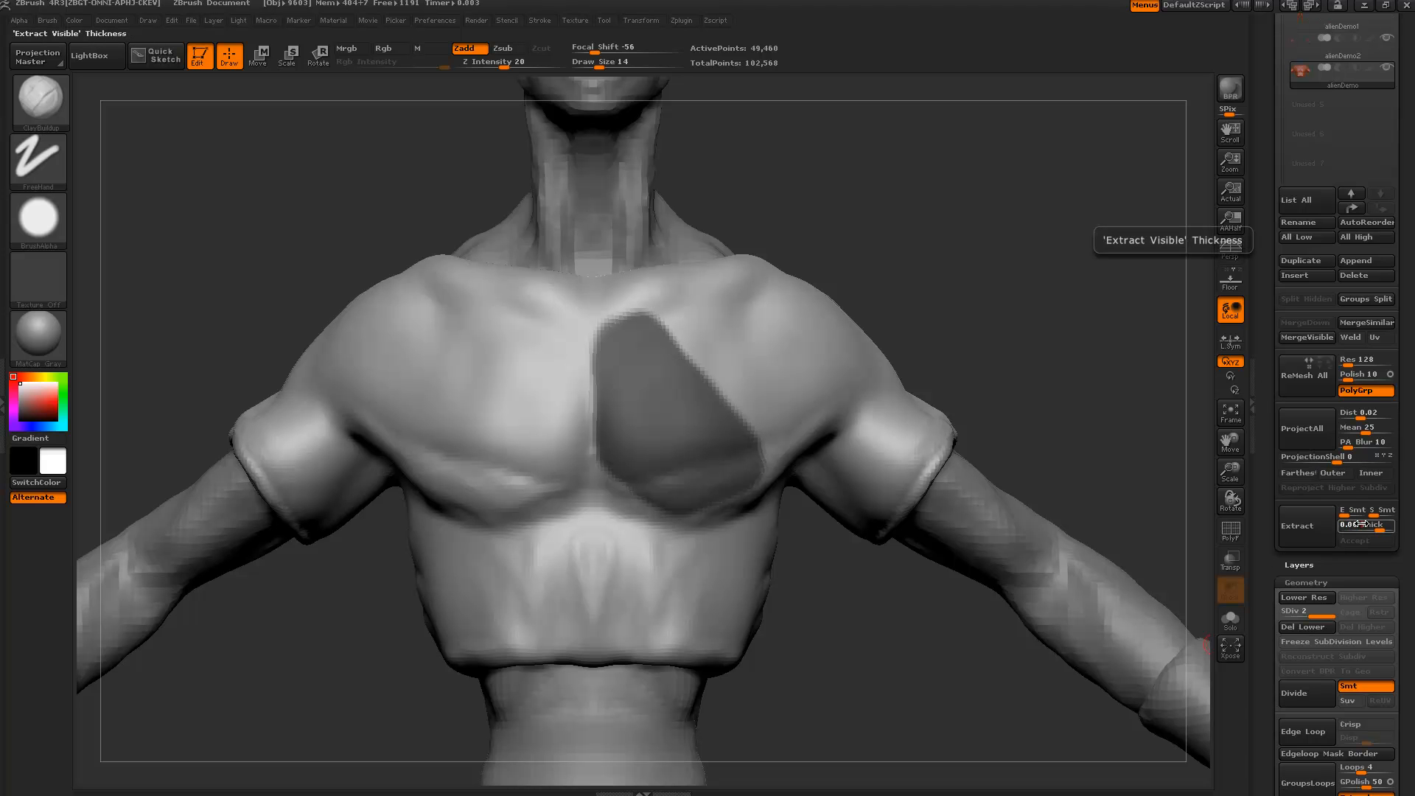
click(1302, 536)
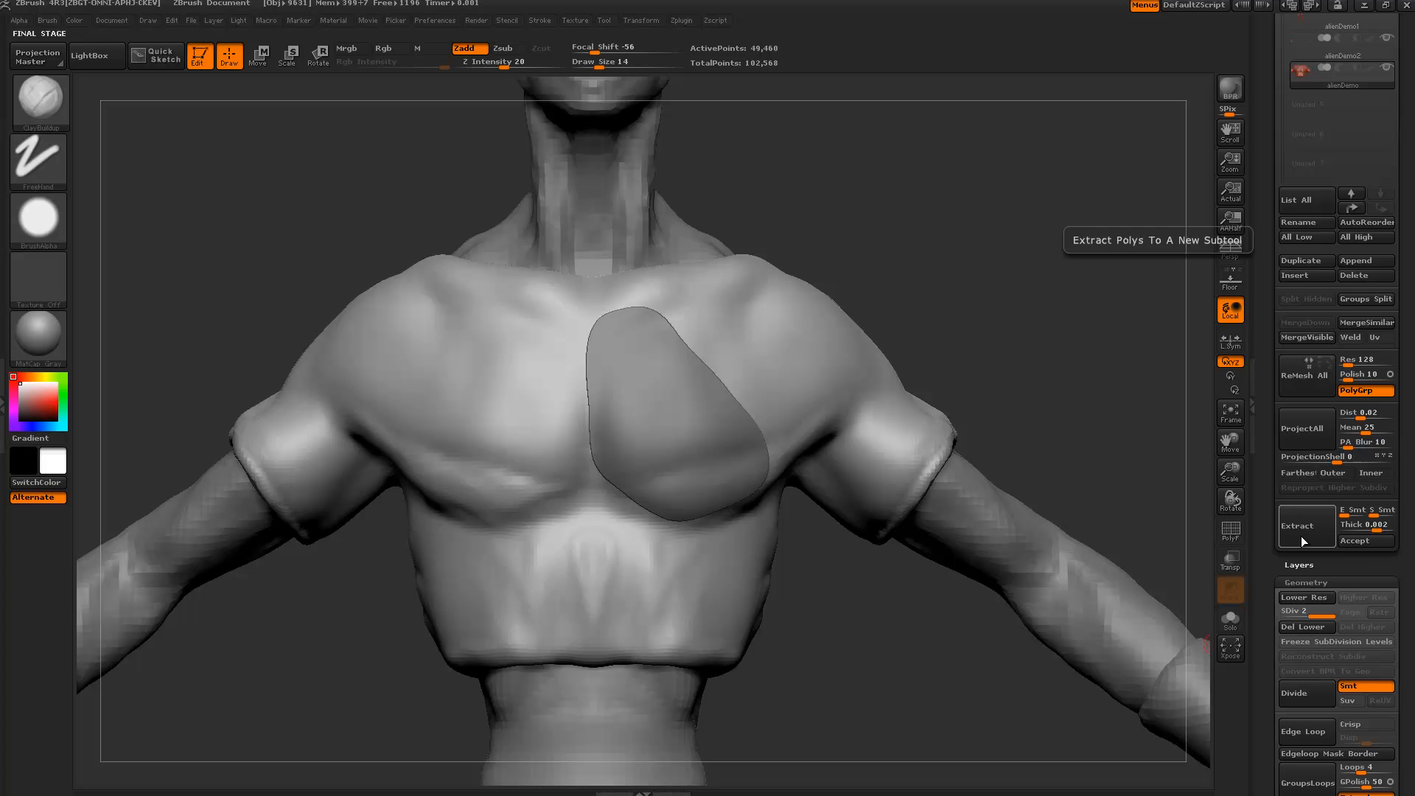
click(1360, 541)
drag(970, 278, 663, 396)
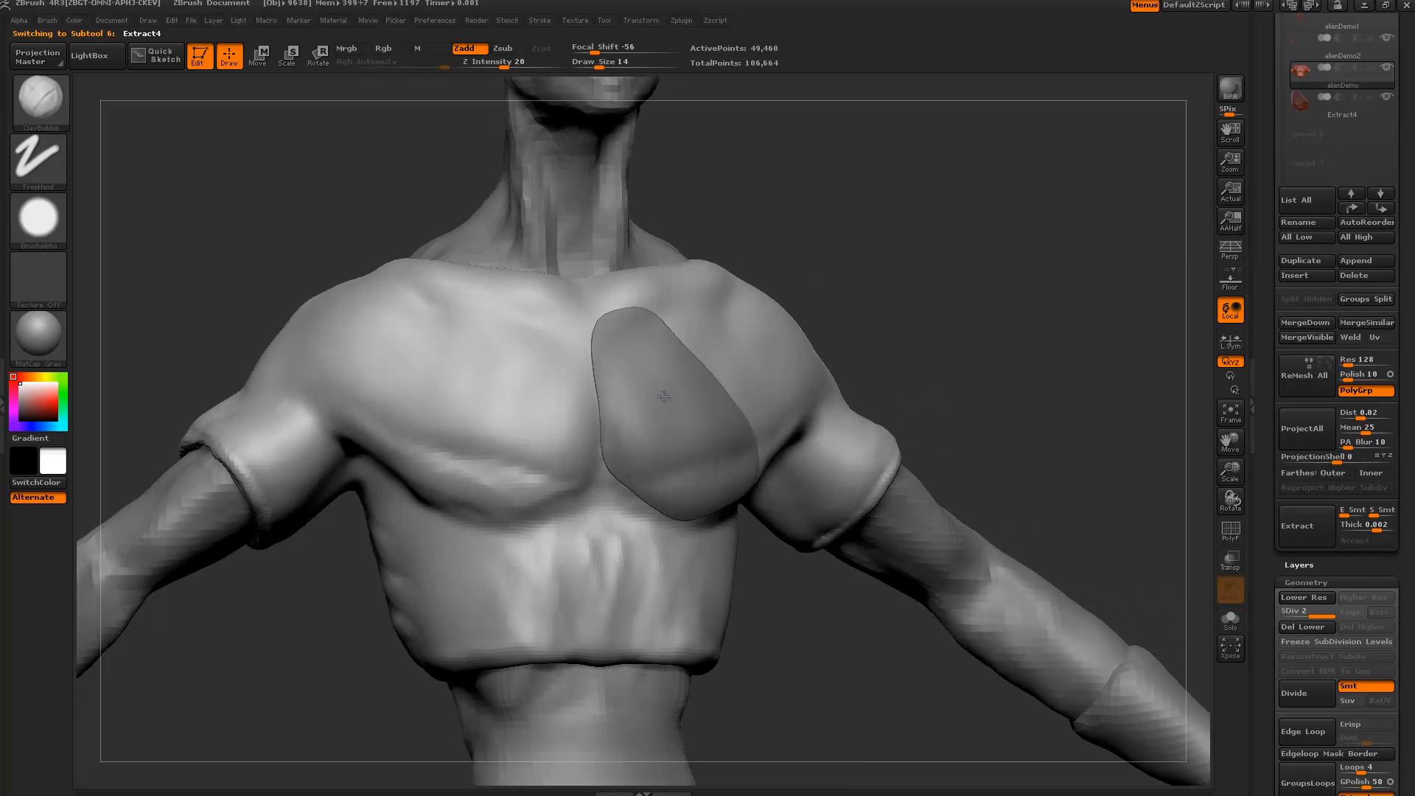
alt+click(664, 396)
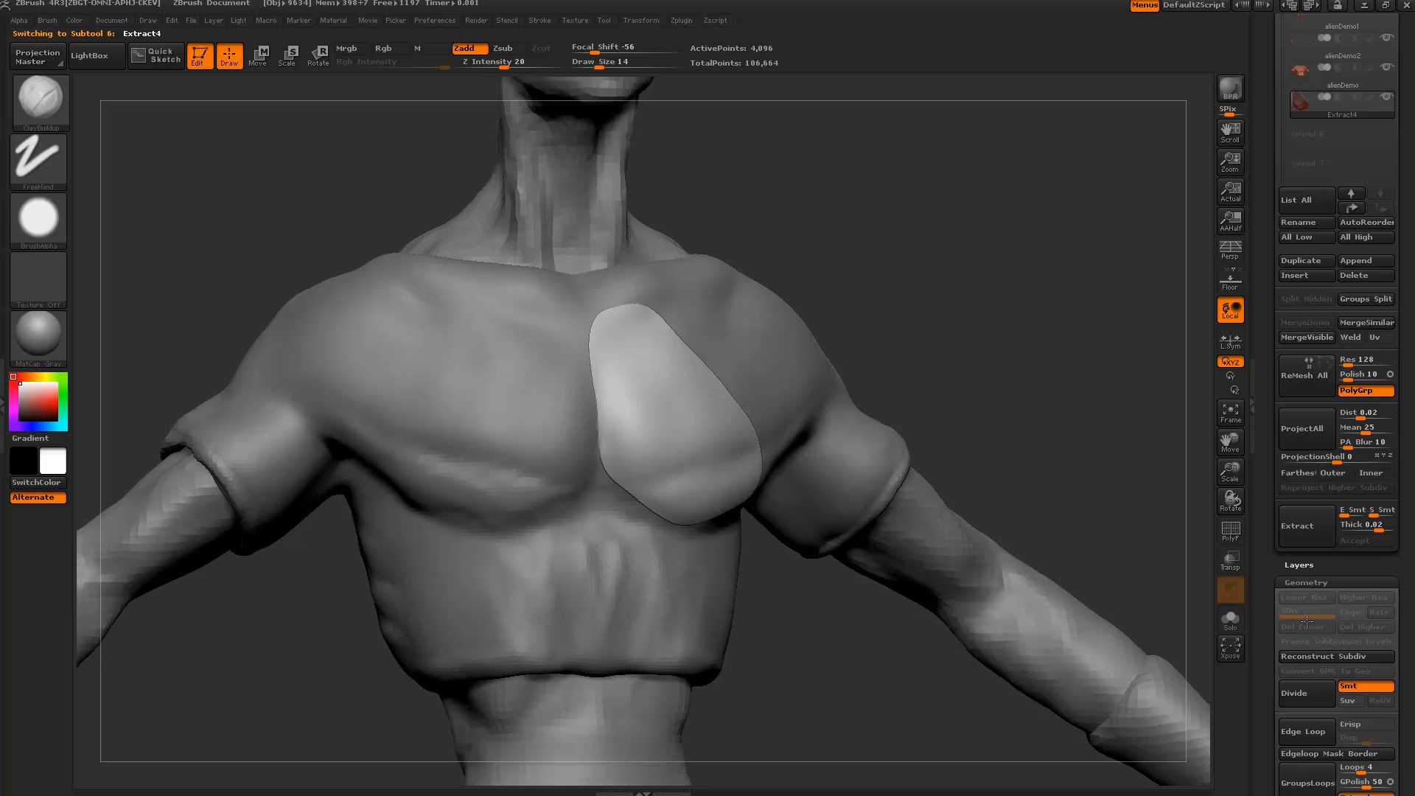
Inflate the chest plate slightly, DynaMesh it, and subdivide it once with Ctrl+D.
drag(1271, 627, 1266, 476)
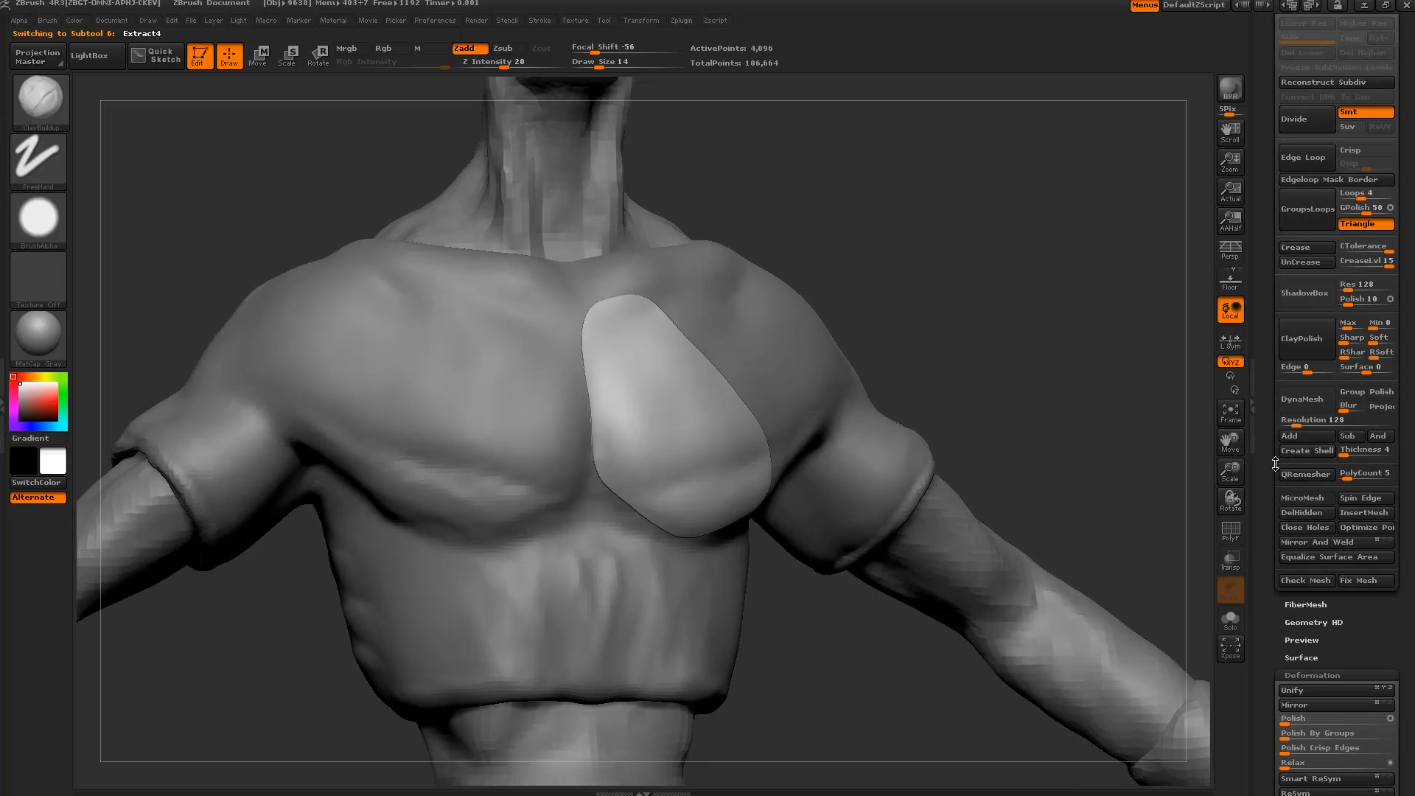
drag(1273, 614, 1270, 544)
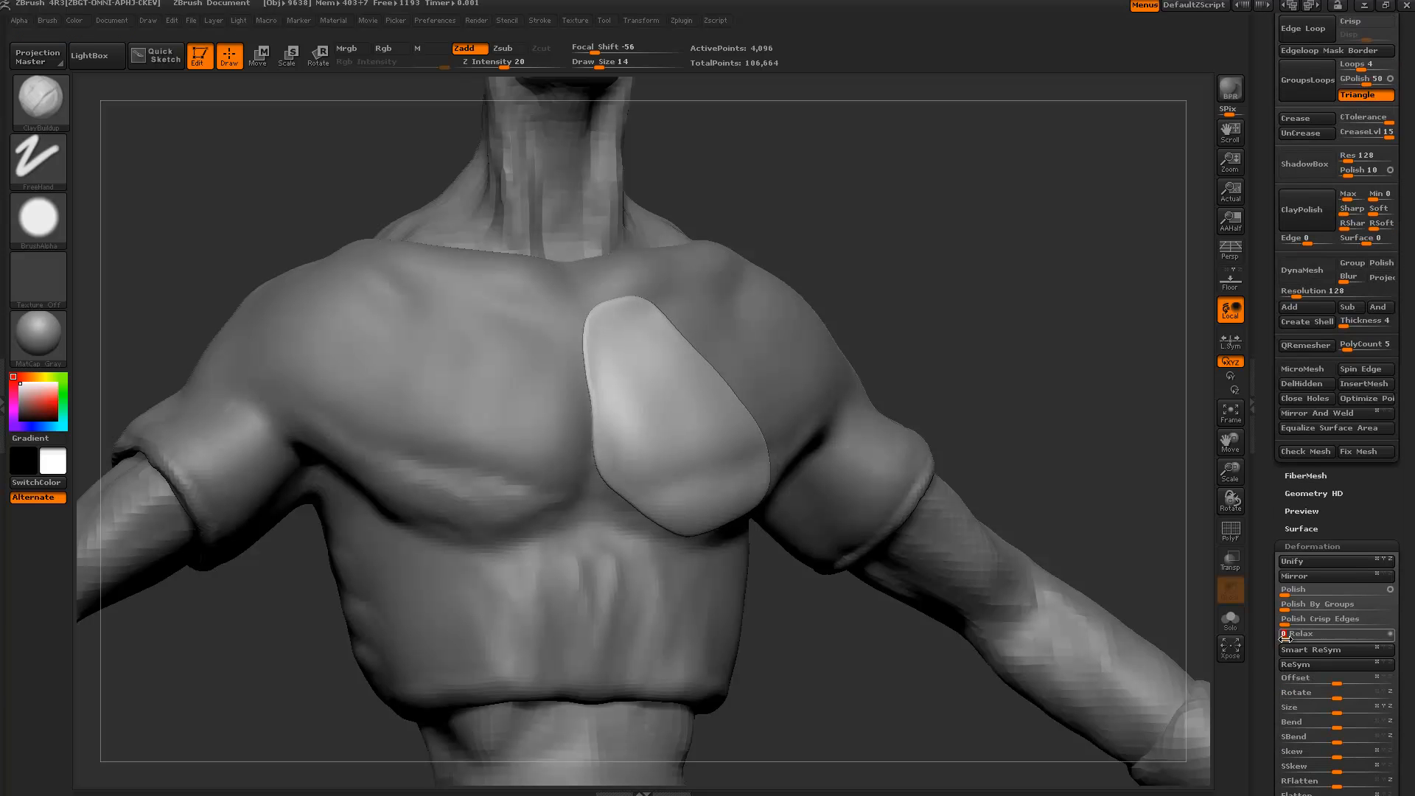
drag(1262, 666, 1267, 583)
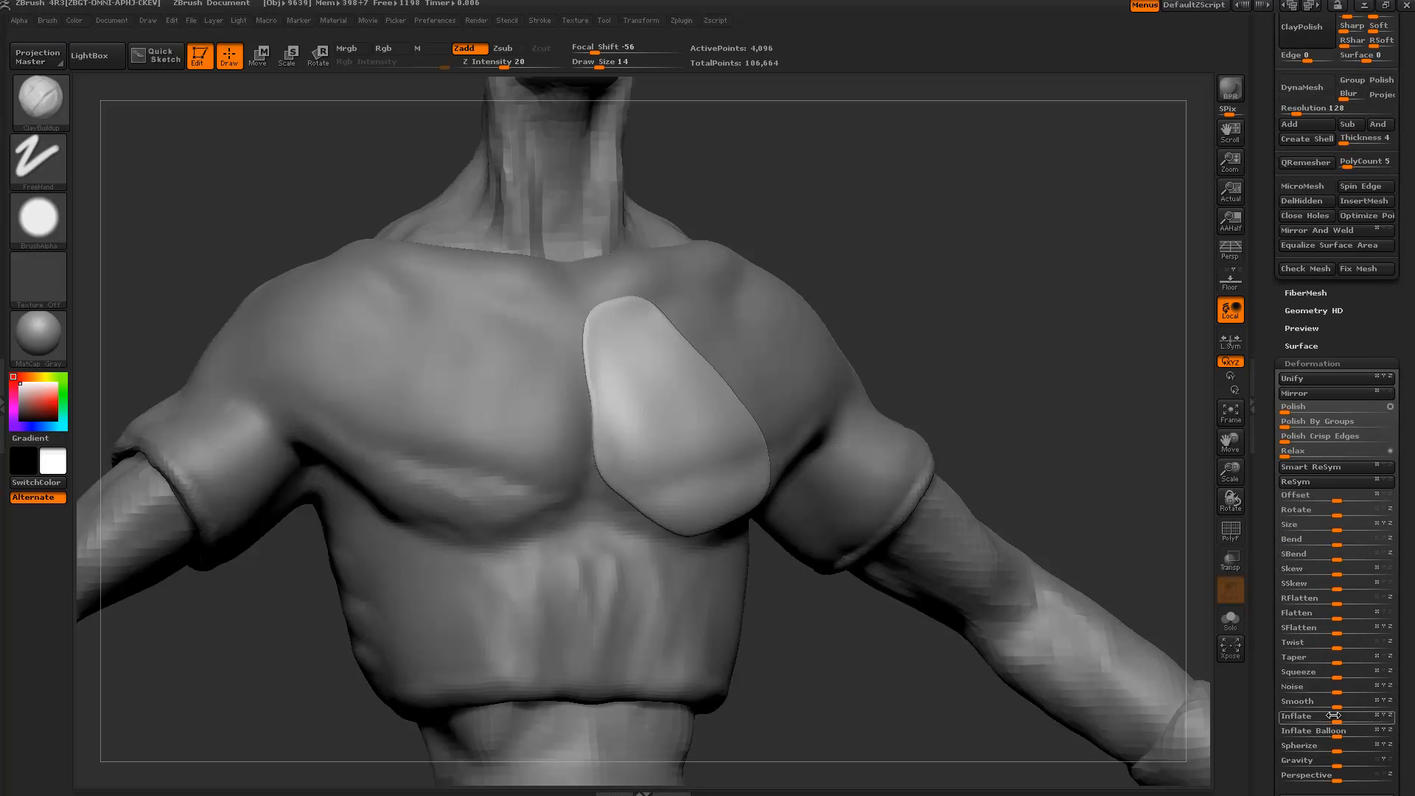
drag(1335, 715, 1335, 716)
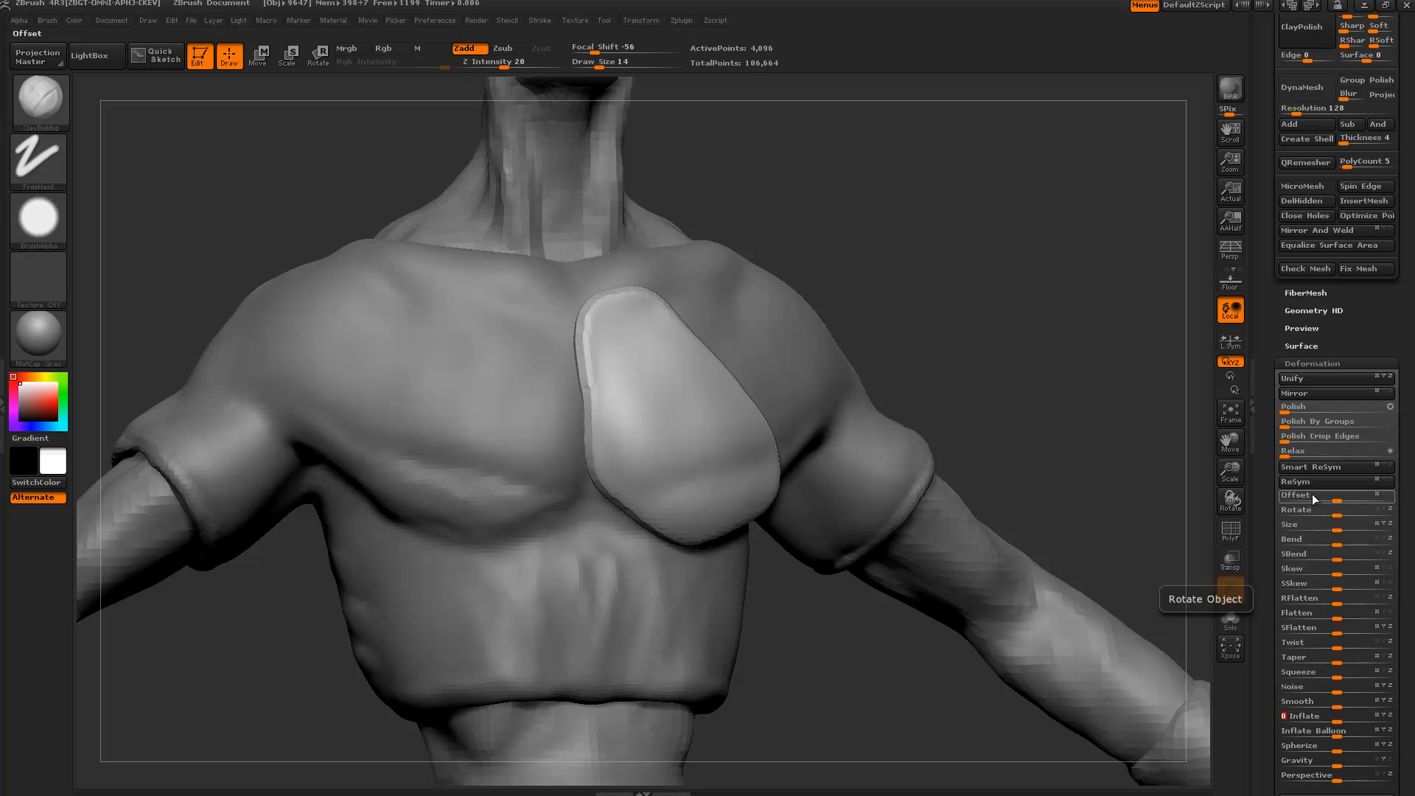
drag(1273, 191, 1273, 406)
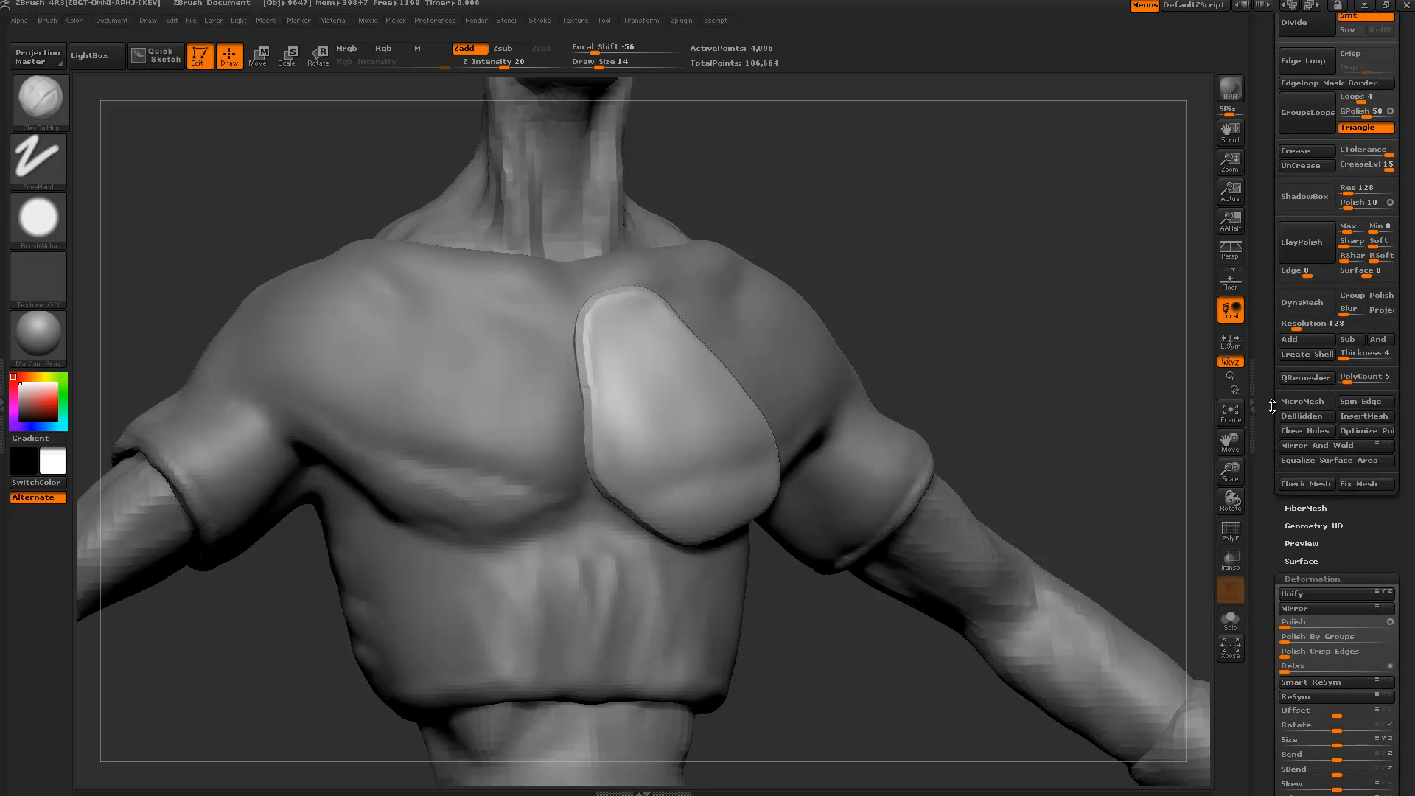
click(1301, 302)
shift+drag(1020, 318, 1025, 332)
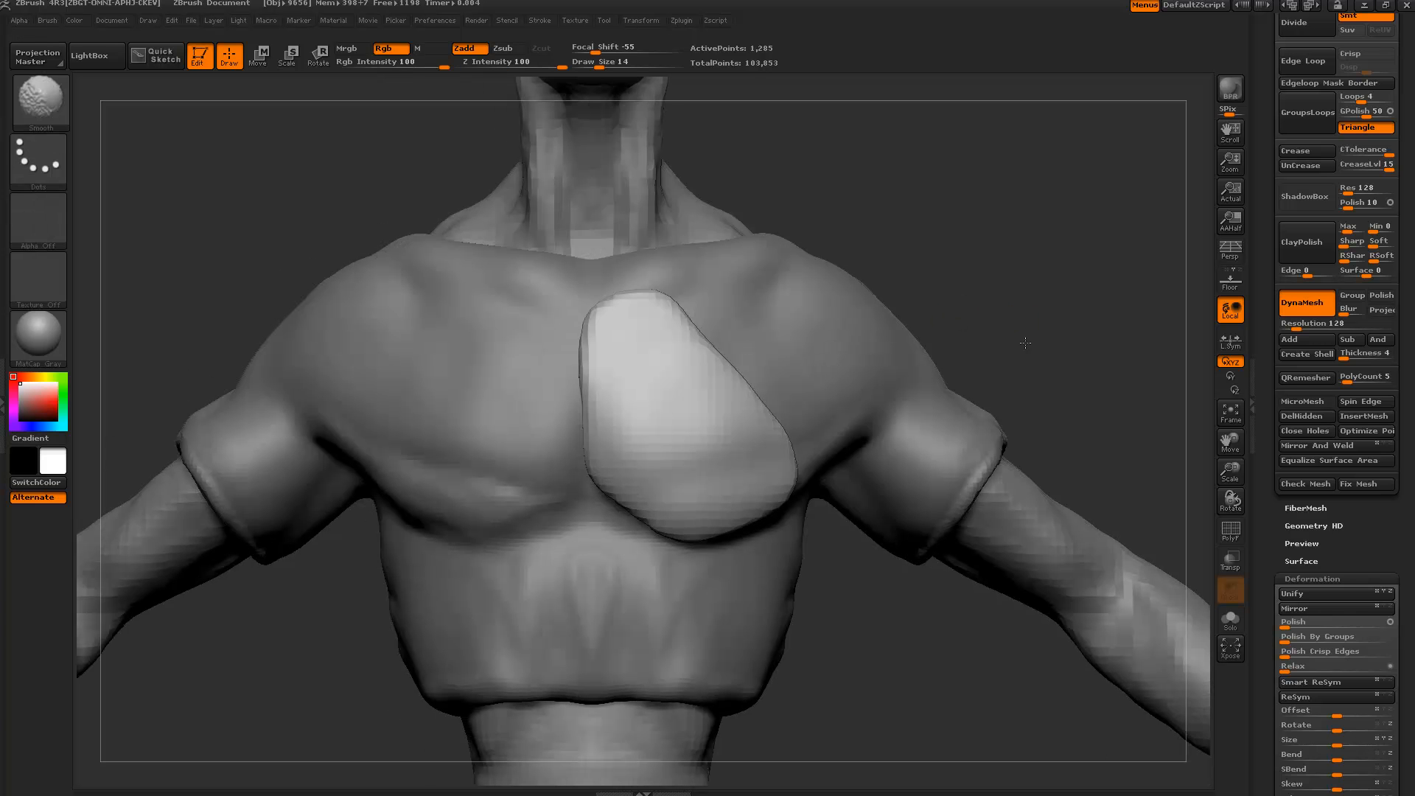
key(ctrl+d)
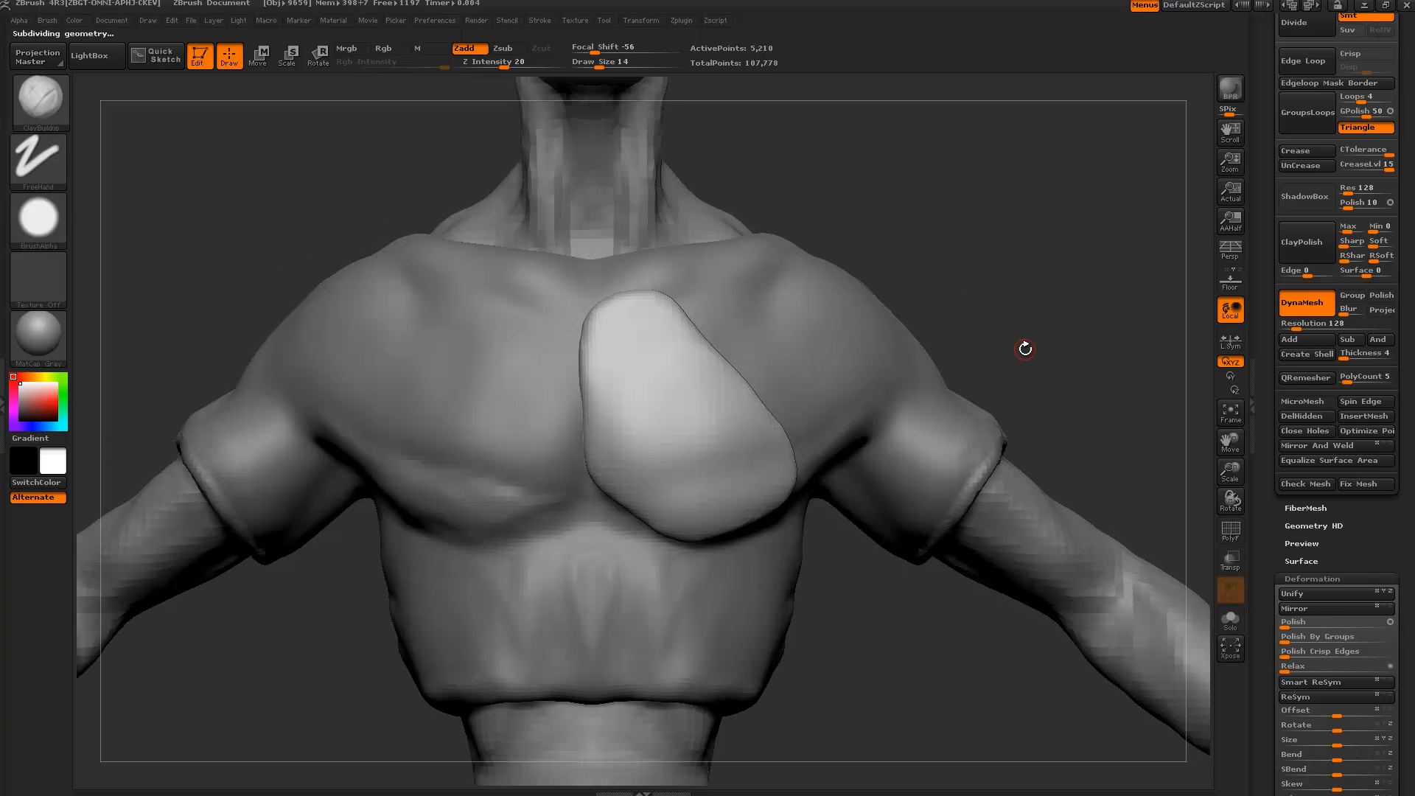
Bring up the brush picker filtered to brushes starting with C.
drag(1256, 59, 1256, 333)
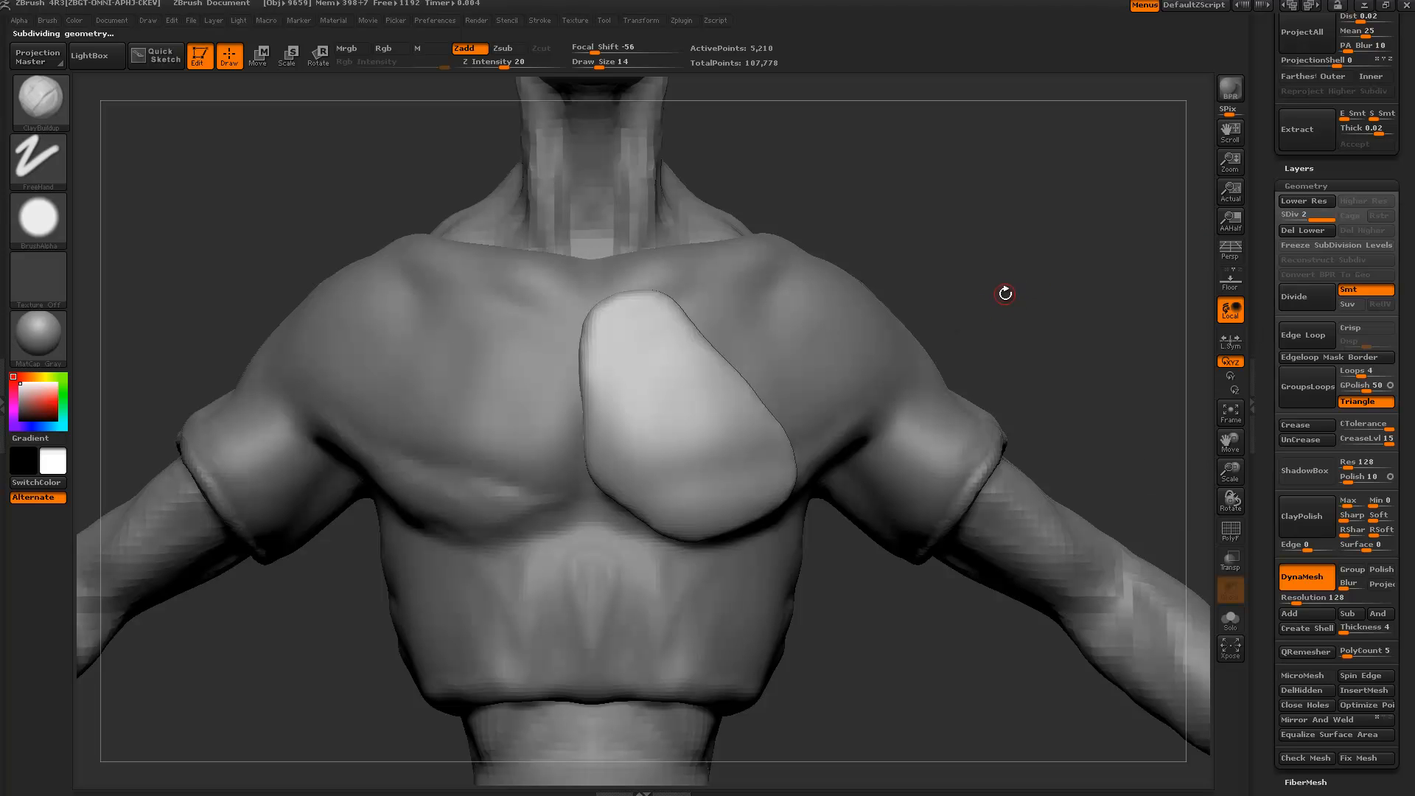
key(b)
key(c)
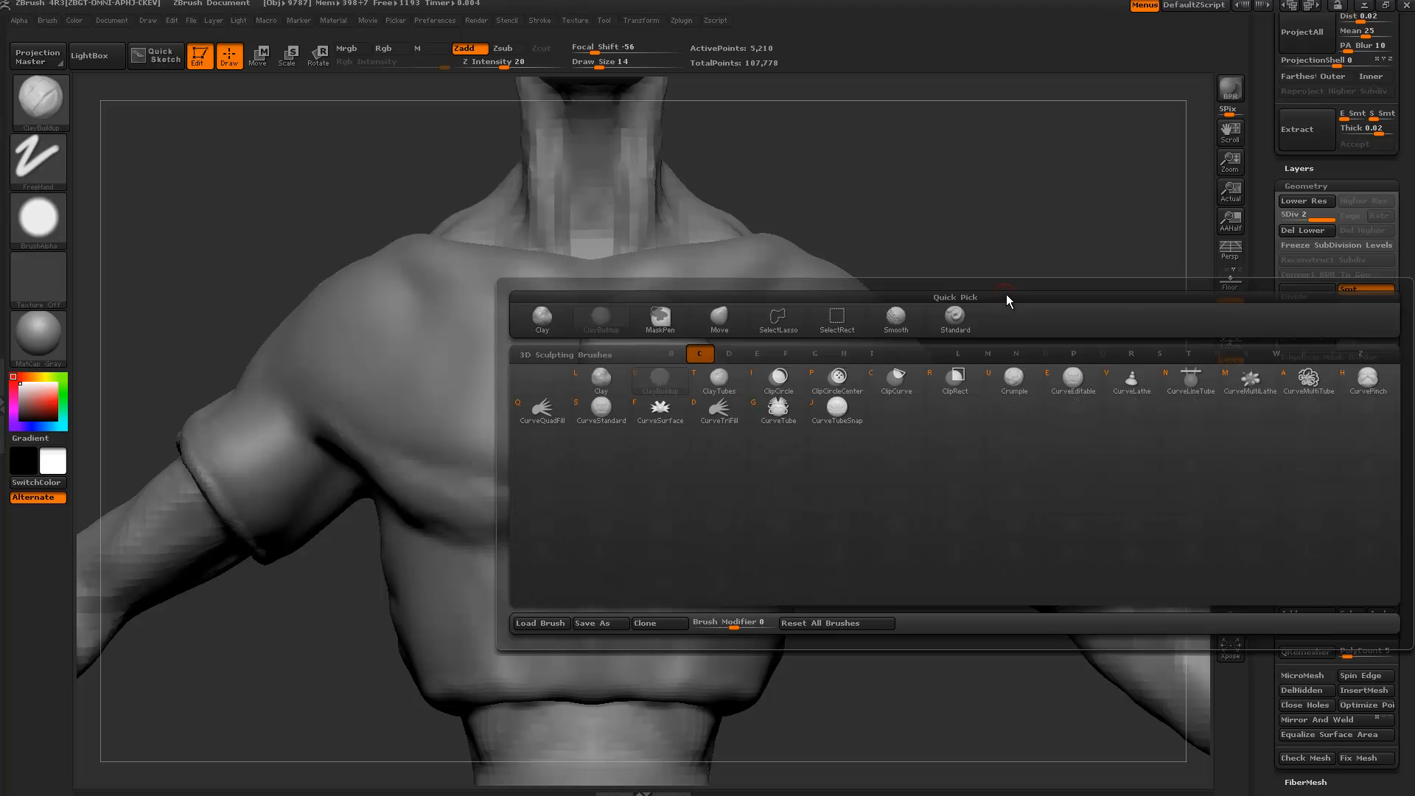
Make ClipCurve the selection brush and turn the view to face the chest plate.
key(c)
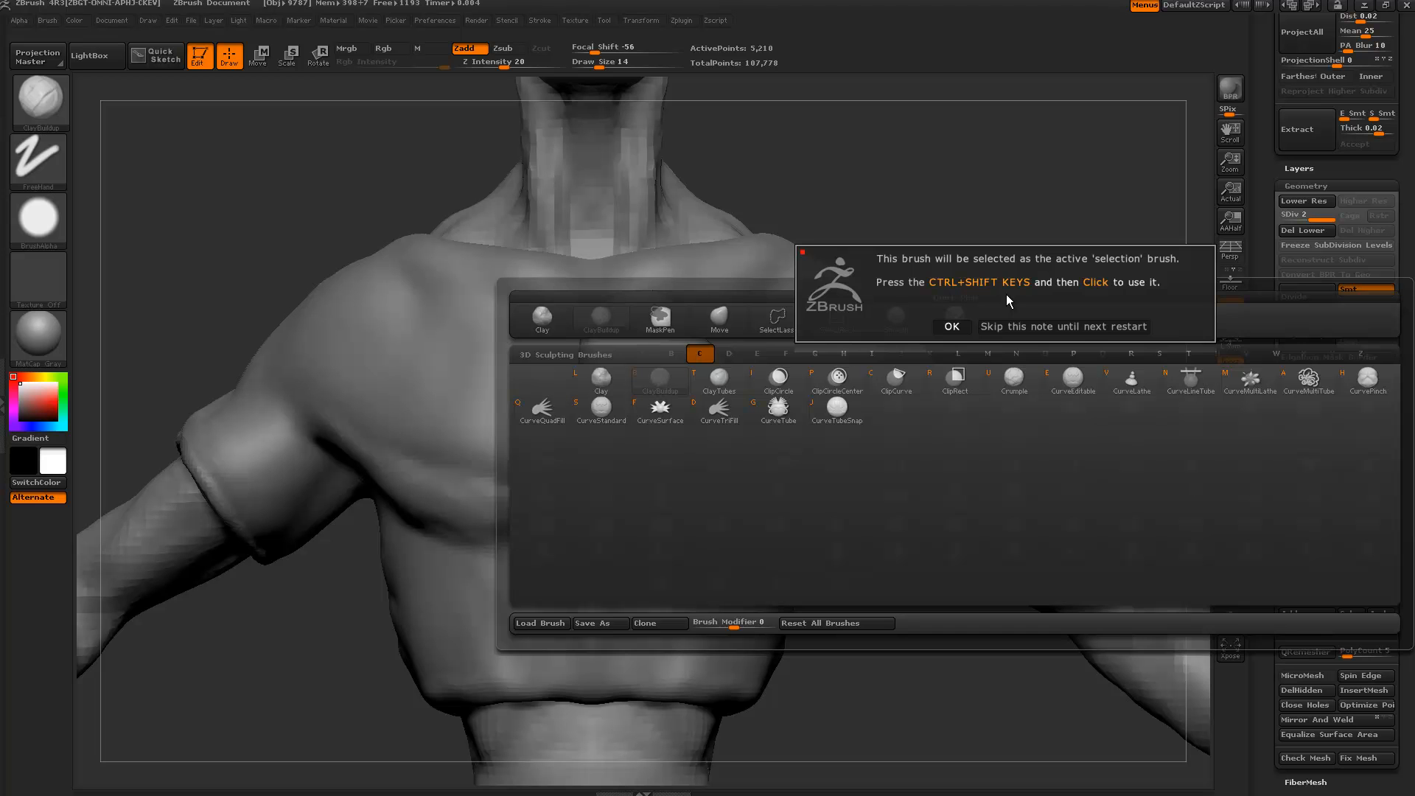
click(945, 327)
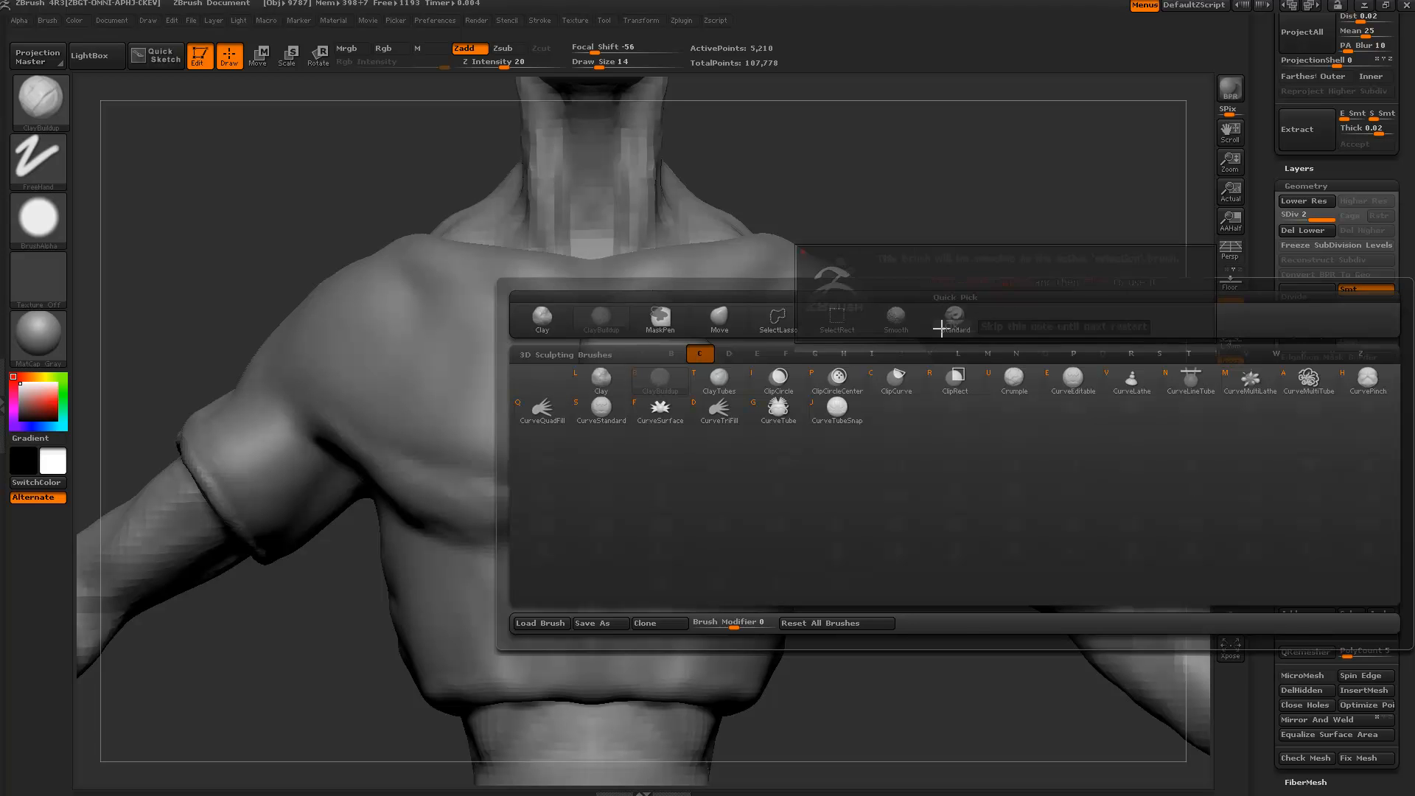
drag(969, 297, 983, 371)
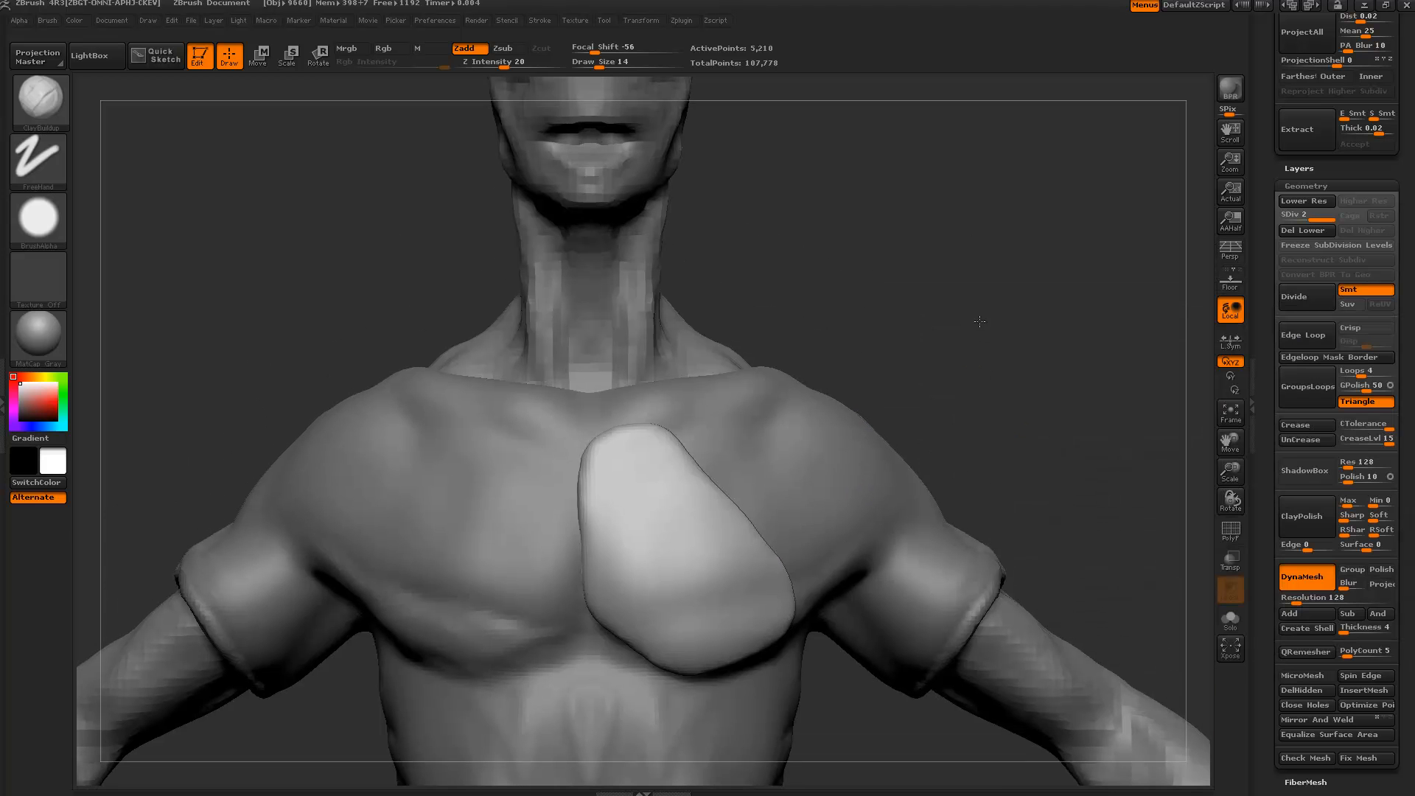
drag(980, 322, 981, 350)
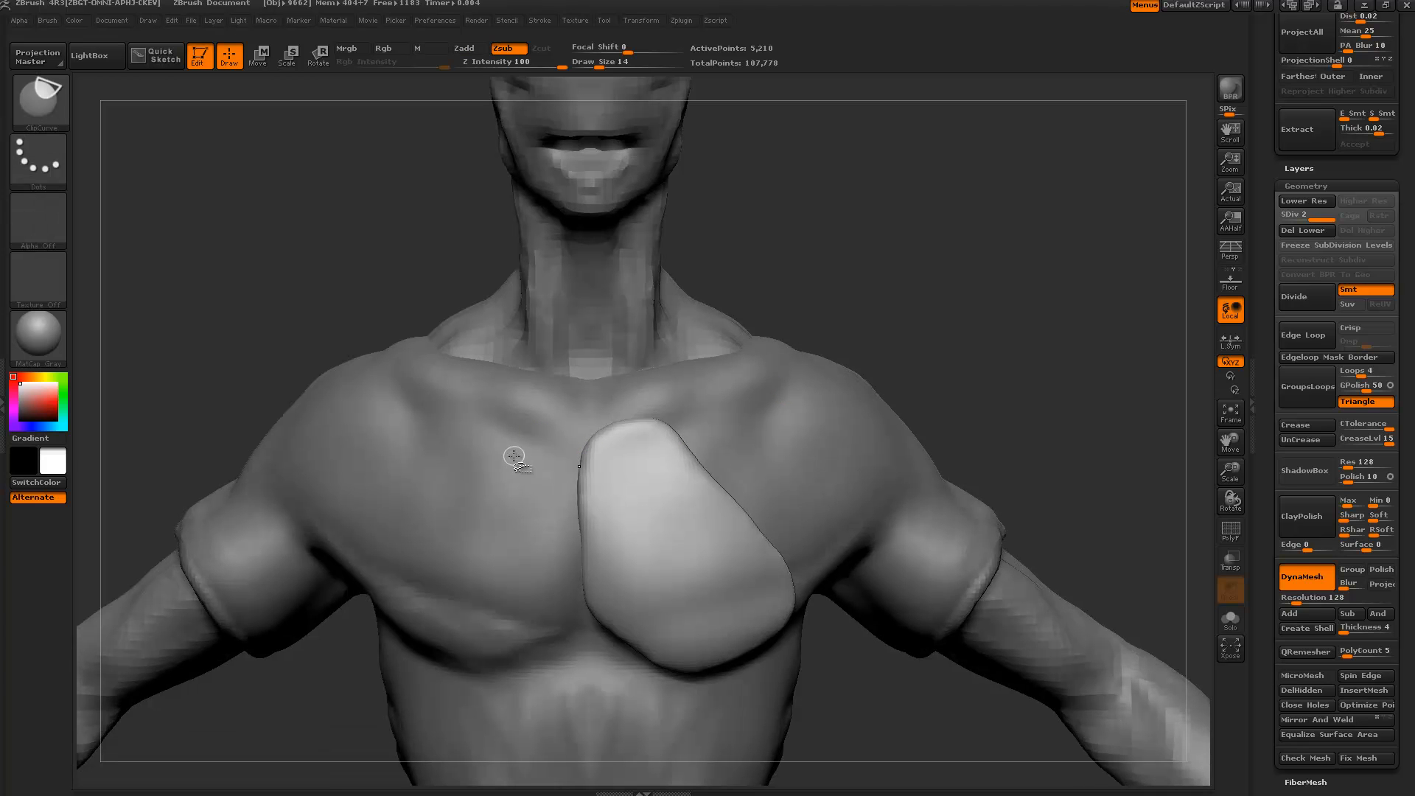
mouse_move(184, 391)
ctrl+shift+mouse_down()
mouse_move(629, 361)
mouse_move(401, 280)
mouse_move(431, 278)
ctrl+shift+mouse_up()
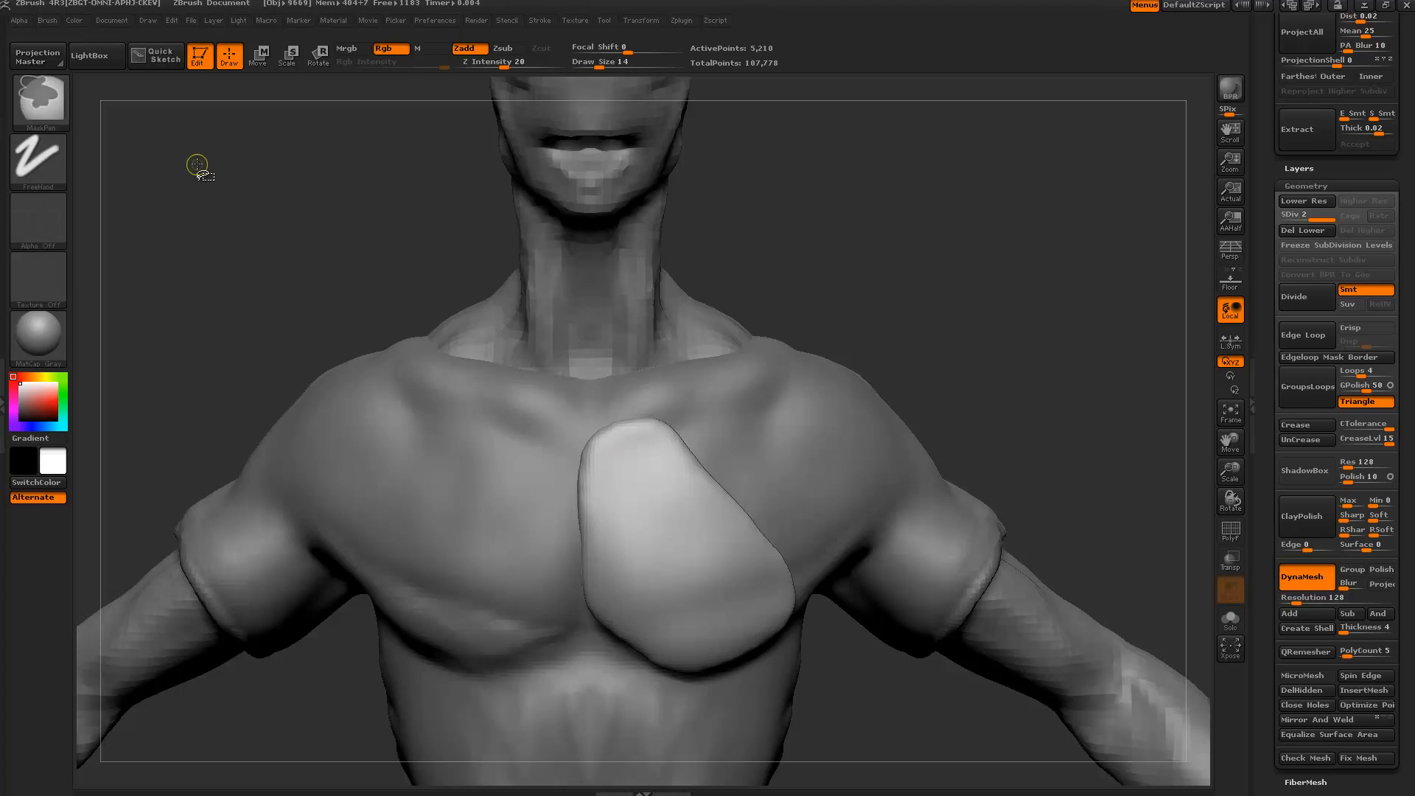
key(ctrl+shift)
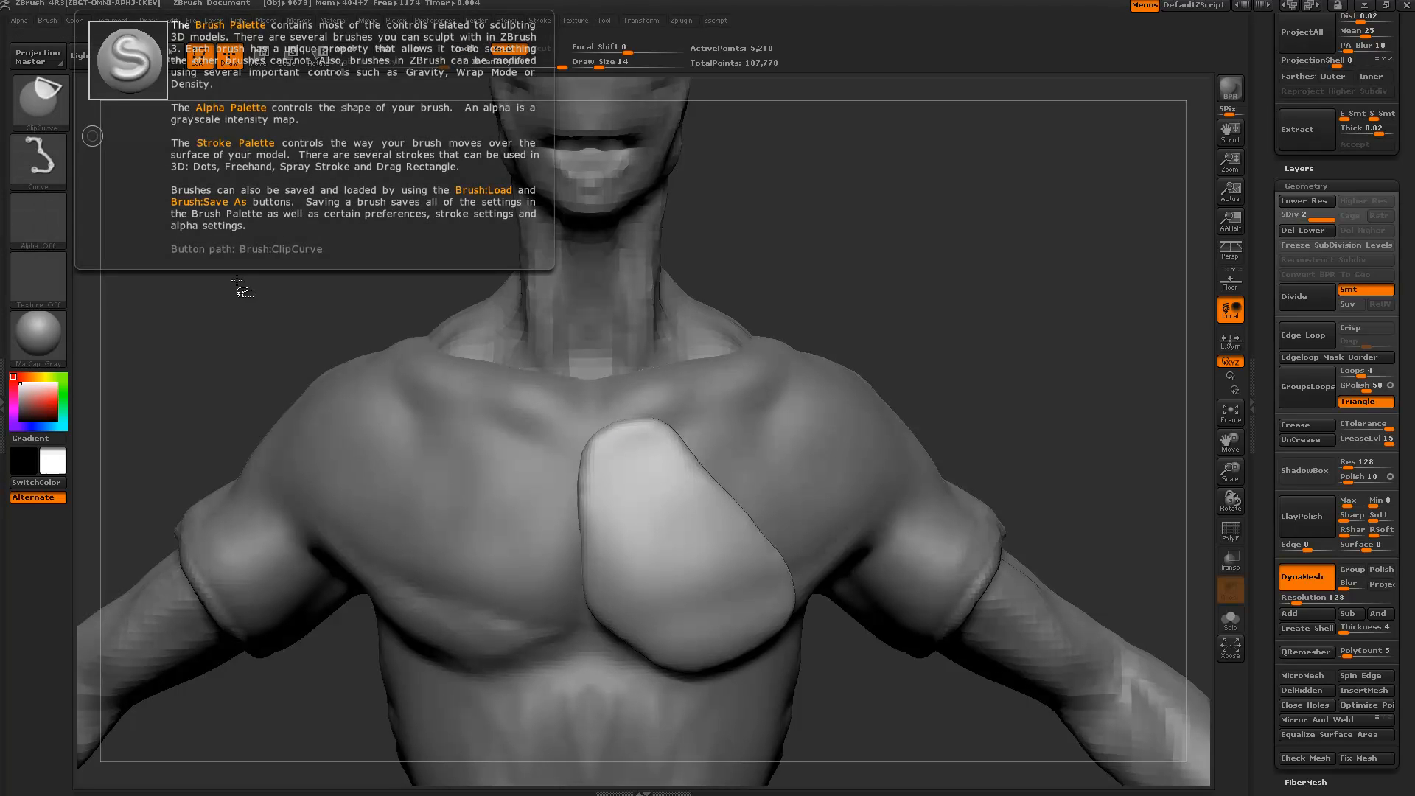
Clip the plate's top corner, lower-left and other edges into straight angular cuts.
mouse_move(214, 339)
ctrl+shift+mouse_down()
mouse_move(516, 333)
mouse_move(531, 318)
mouse_move(782, 431)
ctrl+shift+mouse_up()
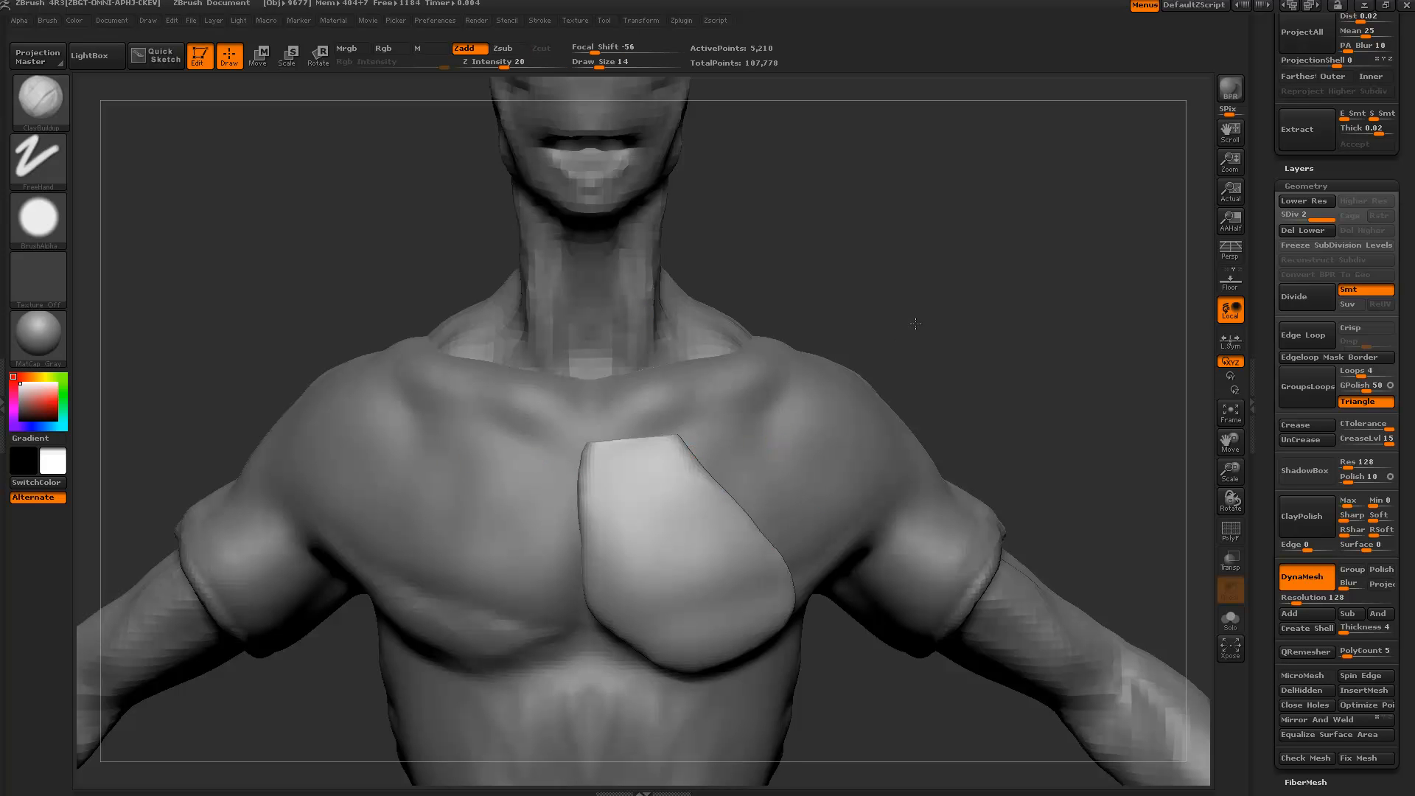
drag(915, 323, 911, 324)
mouse_move(640, 391)
ctrl+shift+mouse_down()
mouse_move(833, 657)
mouse_move(878, 602)
mouse_move(877, 613)
ctrl+shift+mouse_up()
mouse_move(822, 573)
ctrl+shift+mouse_down()
mouse_move(677, 673)
mouse_move(575, 575)
ctrl+shift+mouse_up()
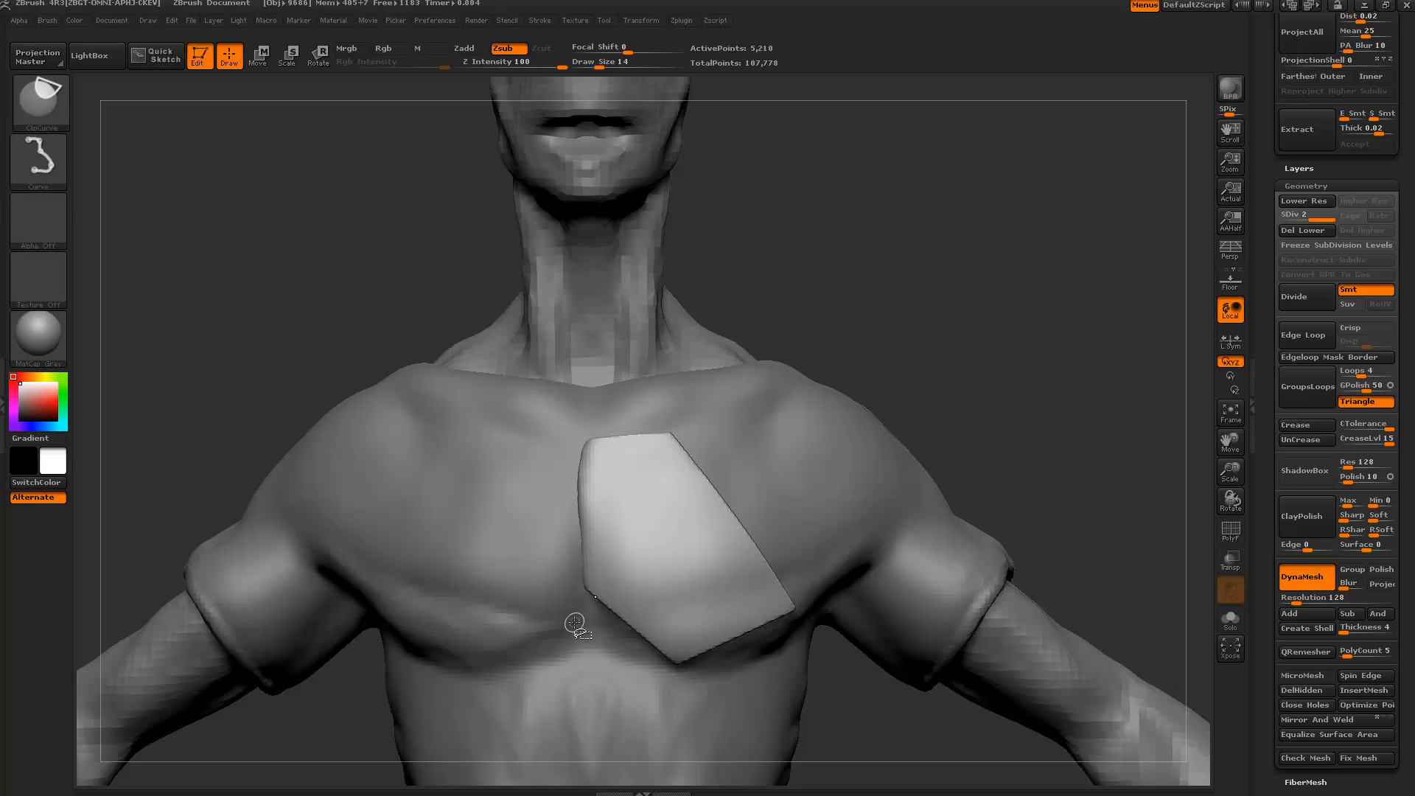
drag(348, 303, 359, 306)
ctrl+shift+drag(587, 655, 594, 325)
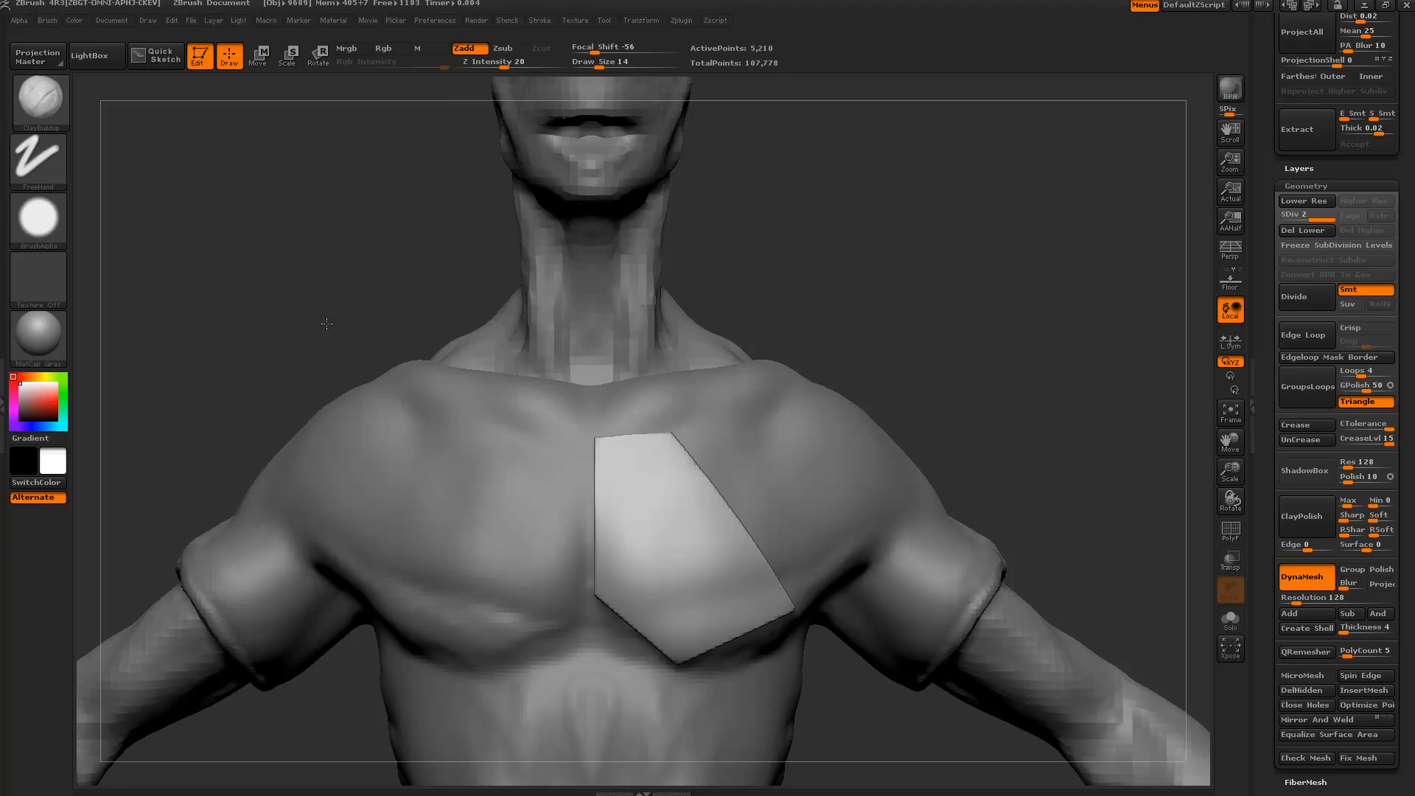
drag(317, 310, 442, 324)
mouse_move(785, 435)
mouse_down()
mouse_move(806, 398)
mouse_move(587, 250)
mouse_move(401, 414)
mouse_move(370, 420)
mouse_move(342, 389)
mouse_move(370, 498)
mouse_move(1033, 443)
mouse_up()
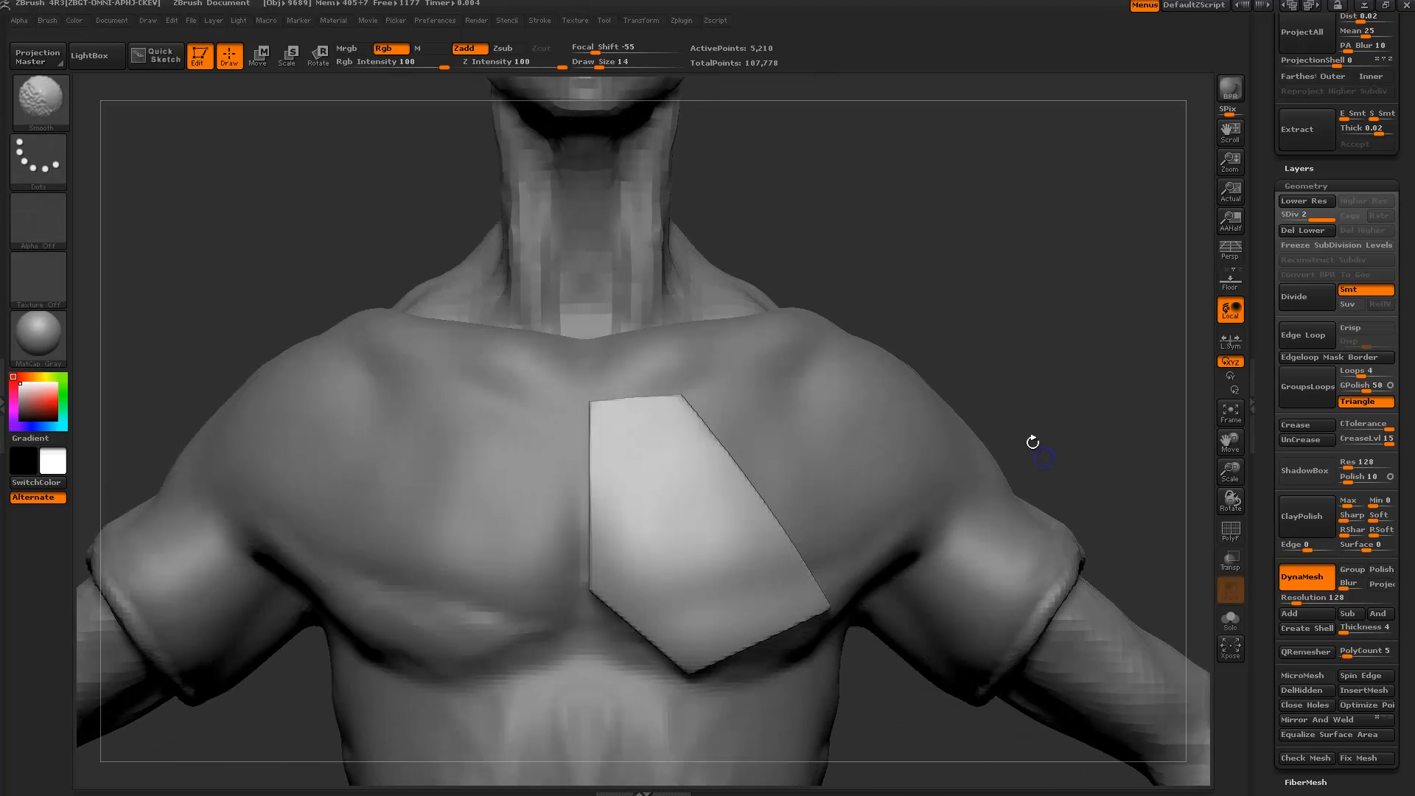
Use SubTool Master's Mirror to append a chest-plate copy as a new subtool across X.
click(687, 20)
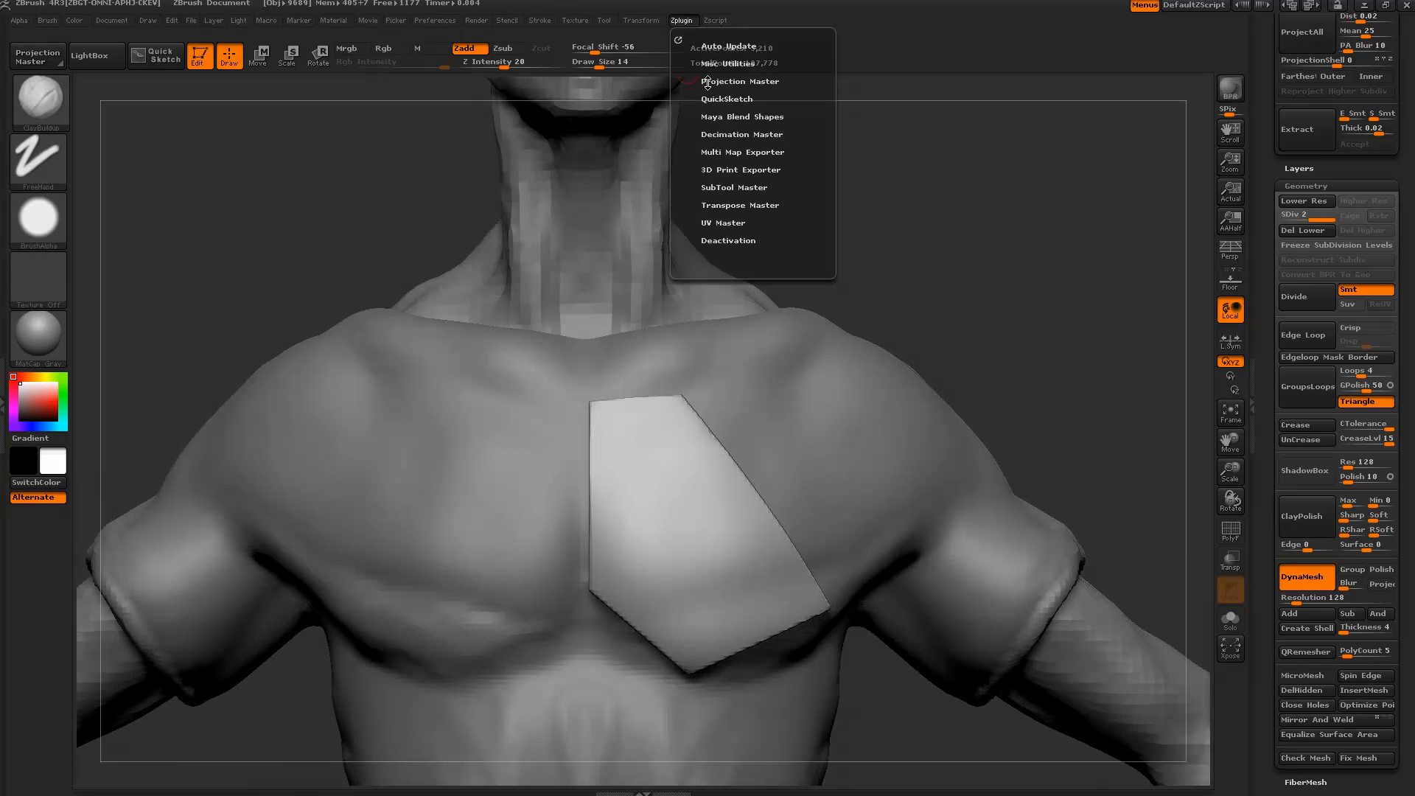
click(723, 187)
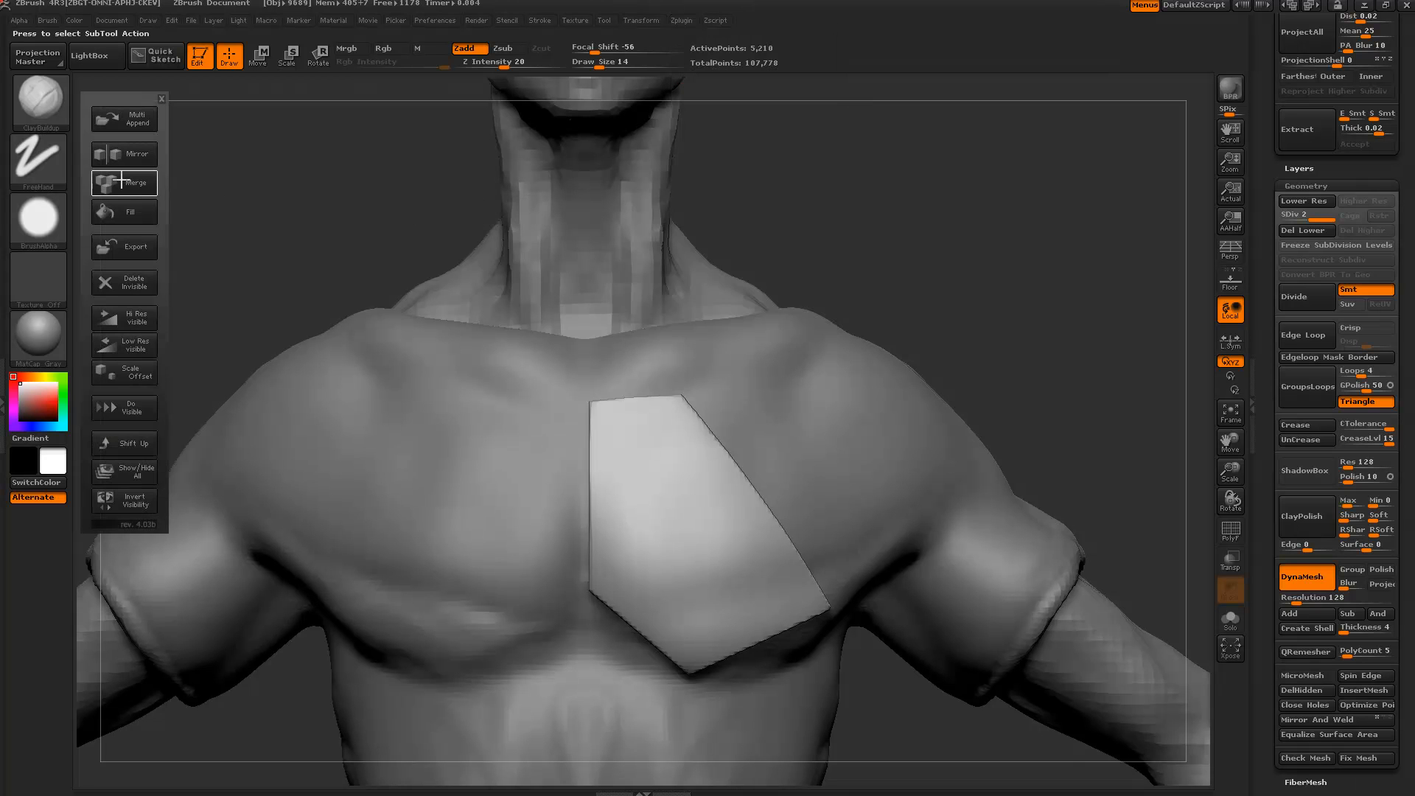
click(124, 156)
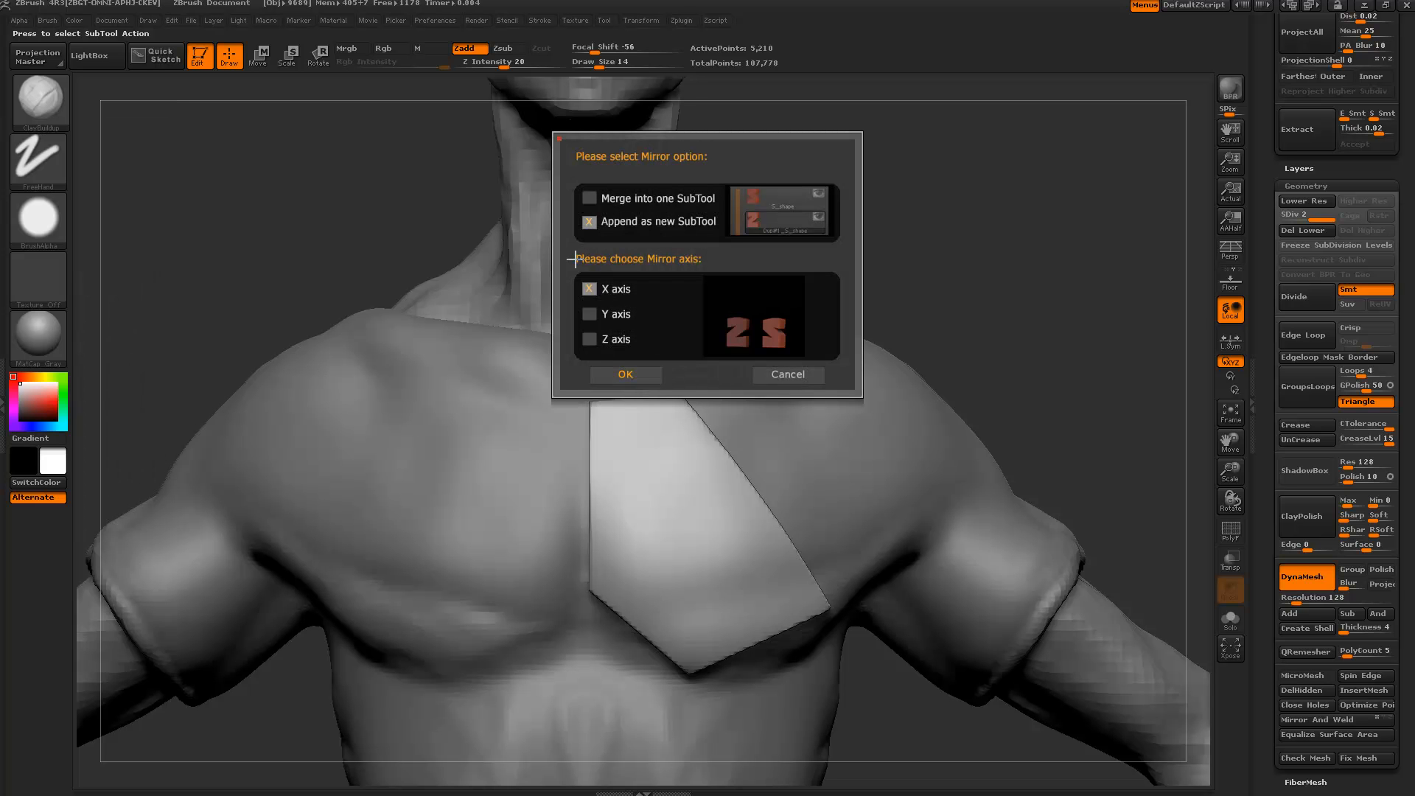
click(616, 375)
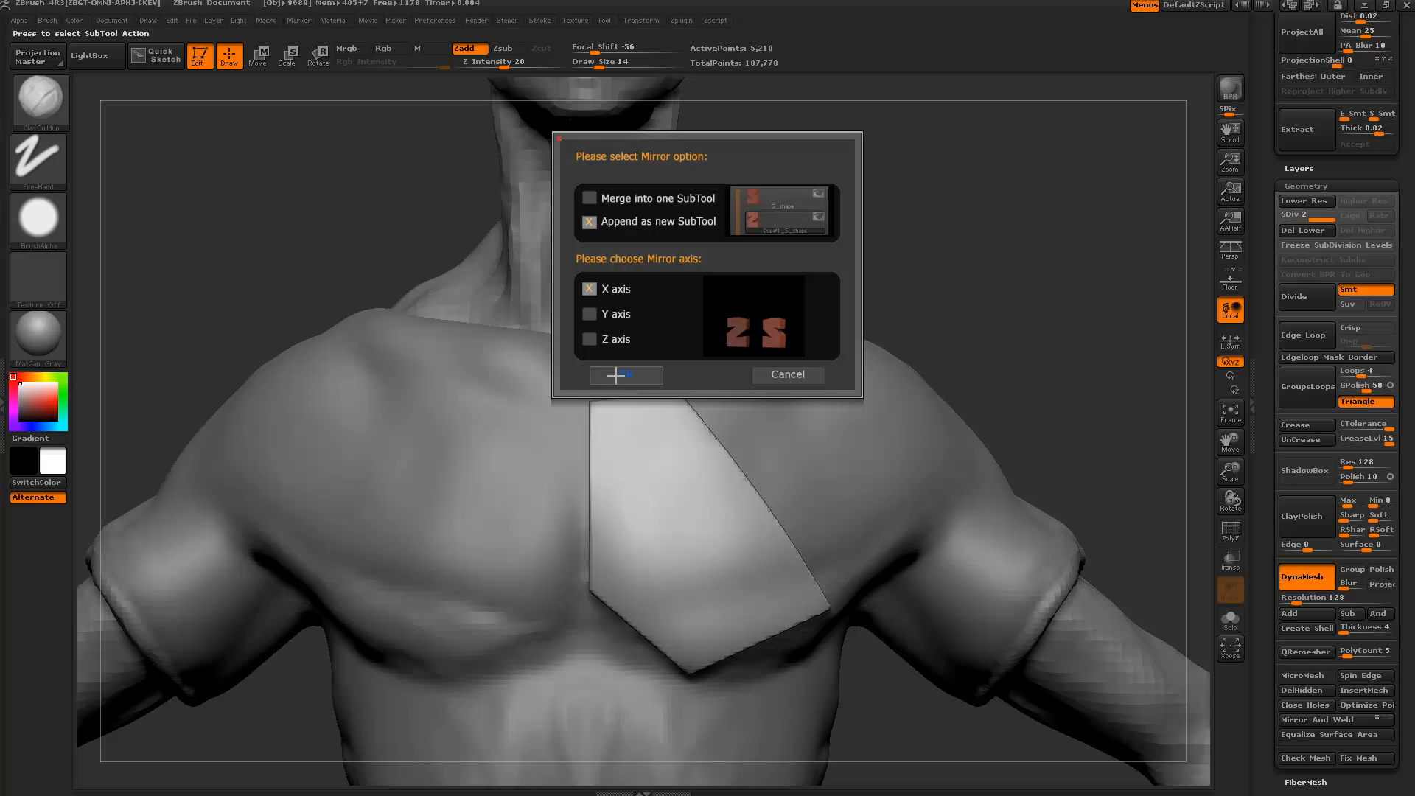
Confirm the X-axis mirror as a new SubTool, then frame the head and chest in front view.
click(616, 375)
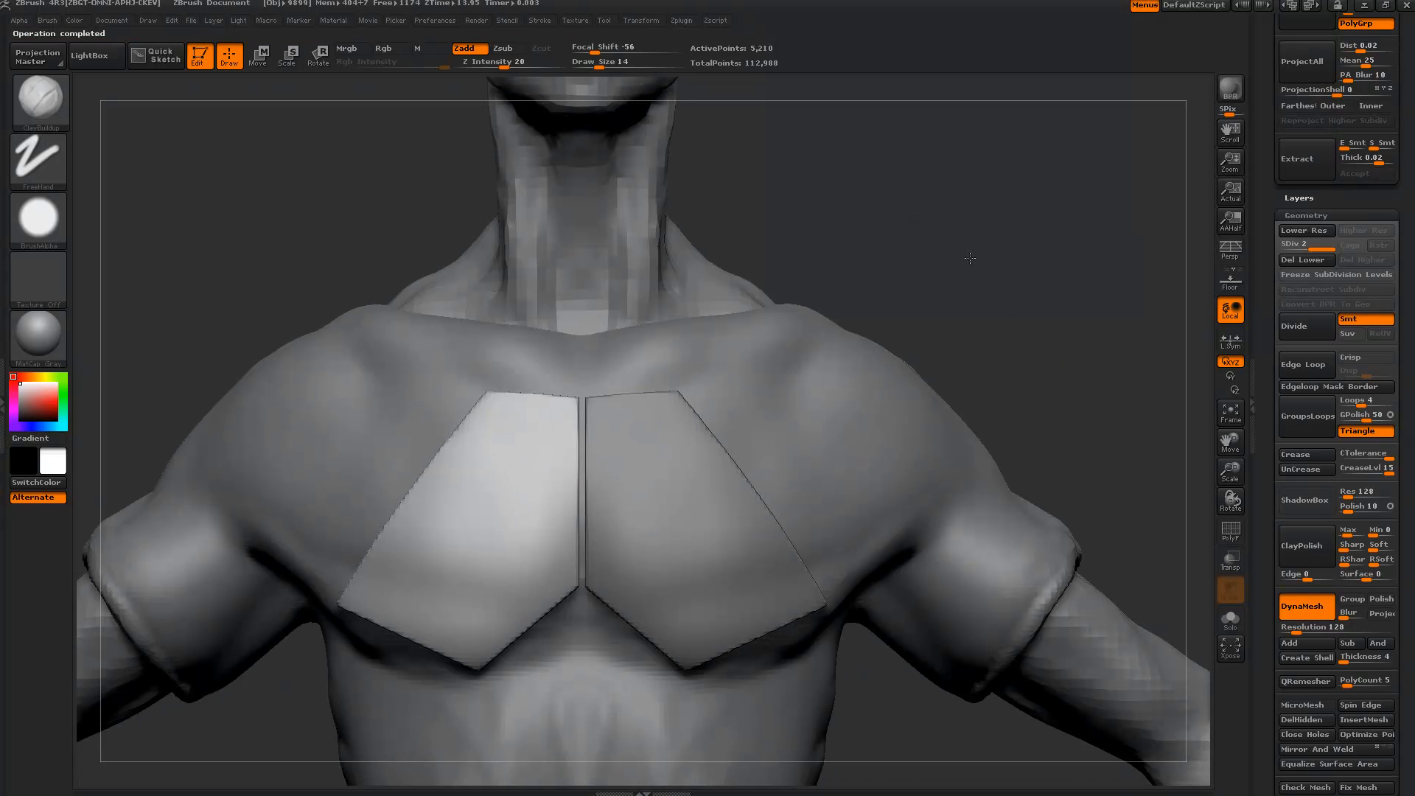
alt+drag(937, 228, 769, 197)
mouse_move(734, 398)
mouse_down()
mouse_move(784, 406)
mouse_move(746, 398)
mouse_move(938, 496)
mouse_up()
shift+drag(940, 412, 934, 363)
mouse_move(884, 295)
alt+mouse_down()
mouse_move(951, 396)
mouse_move(916, 384)
alt+mouse_up()
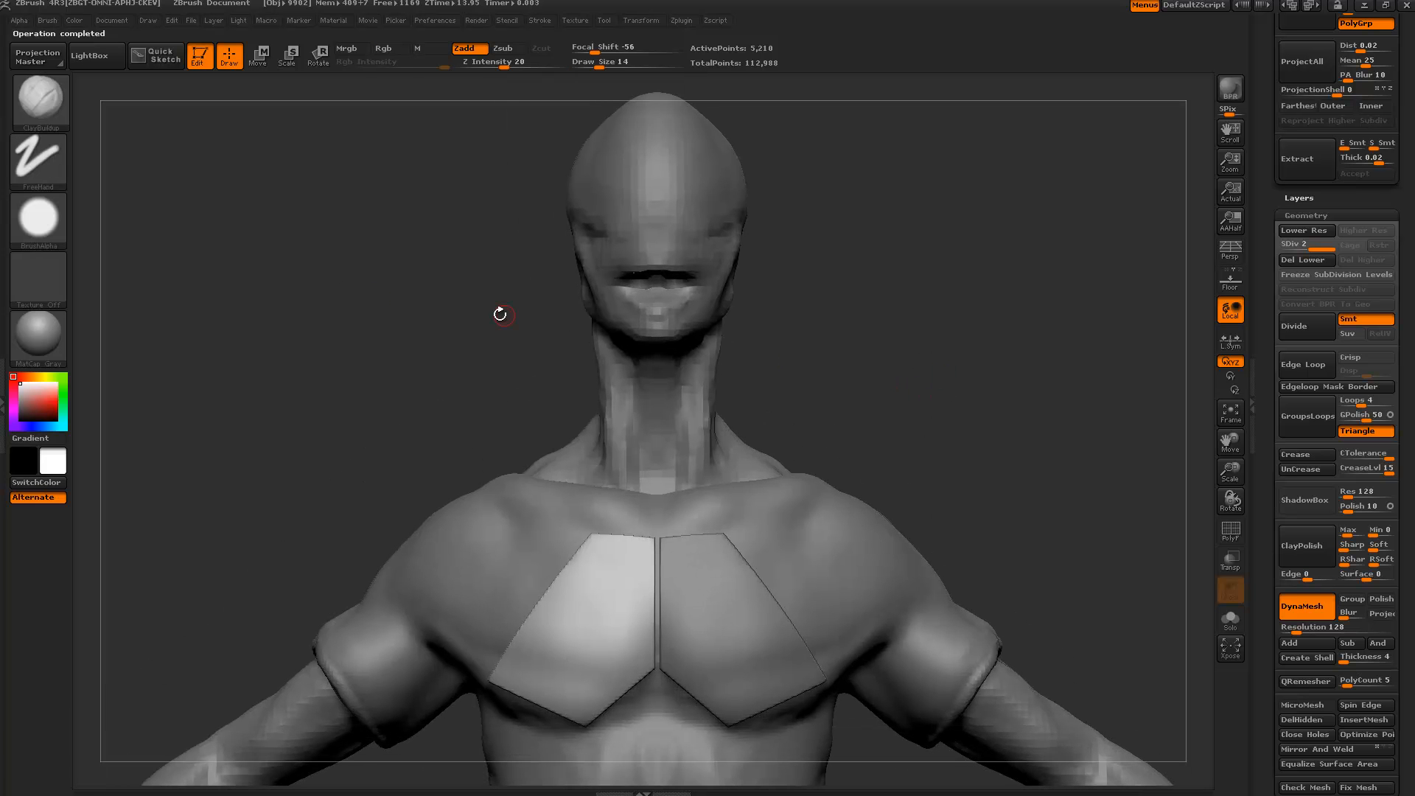
Try the SelectLasso selection brush with Ctrl+Shift over empty canvas.
key(ctrl+shift)
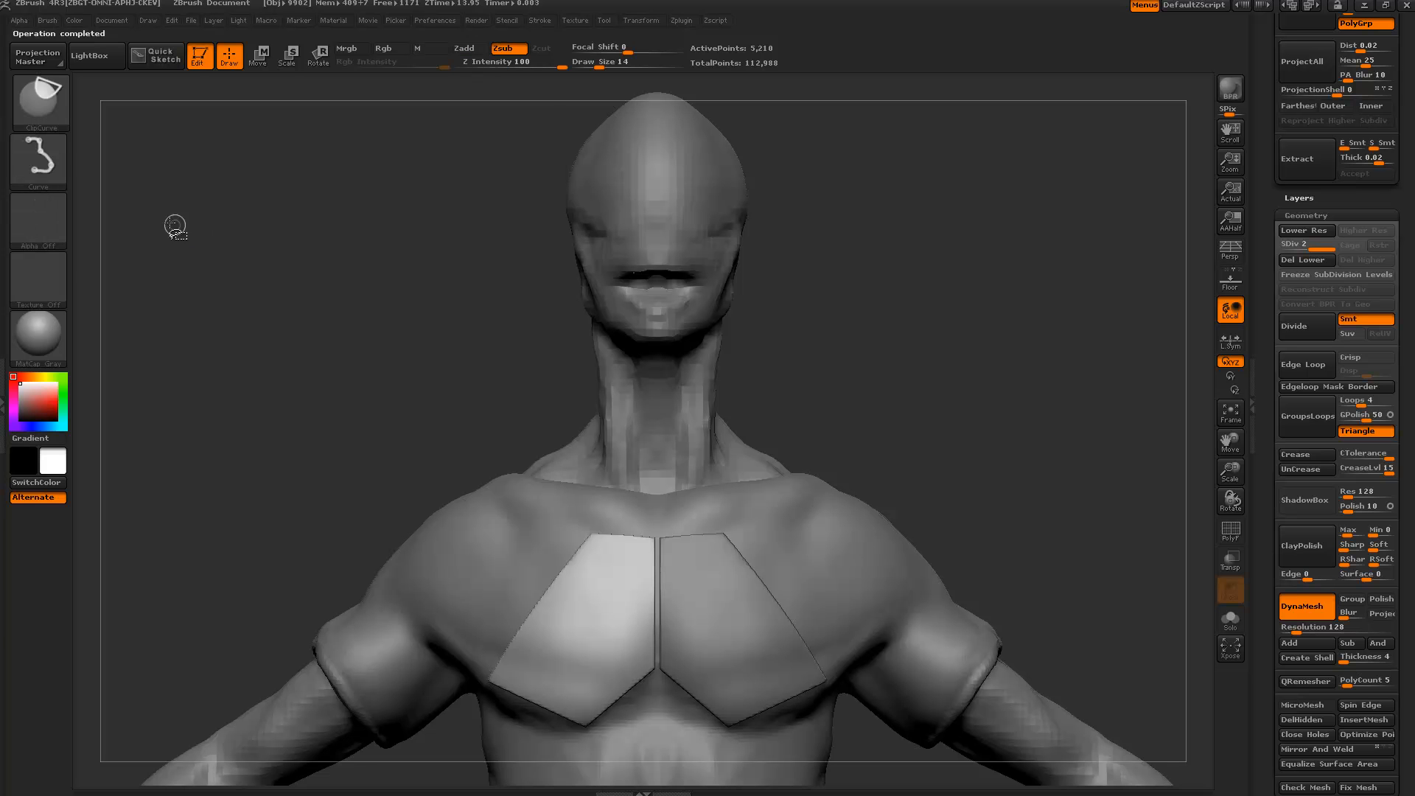
click(37, 101)
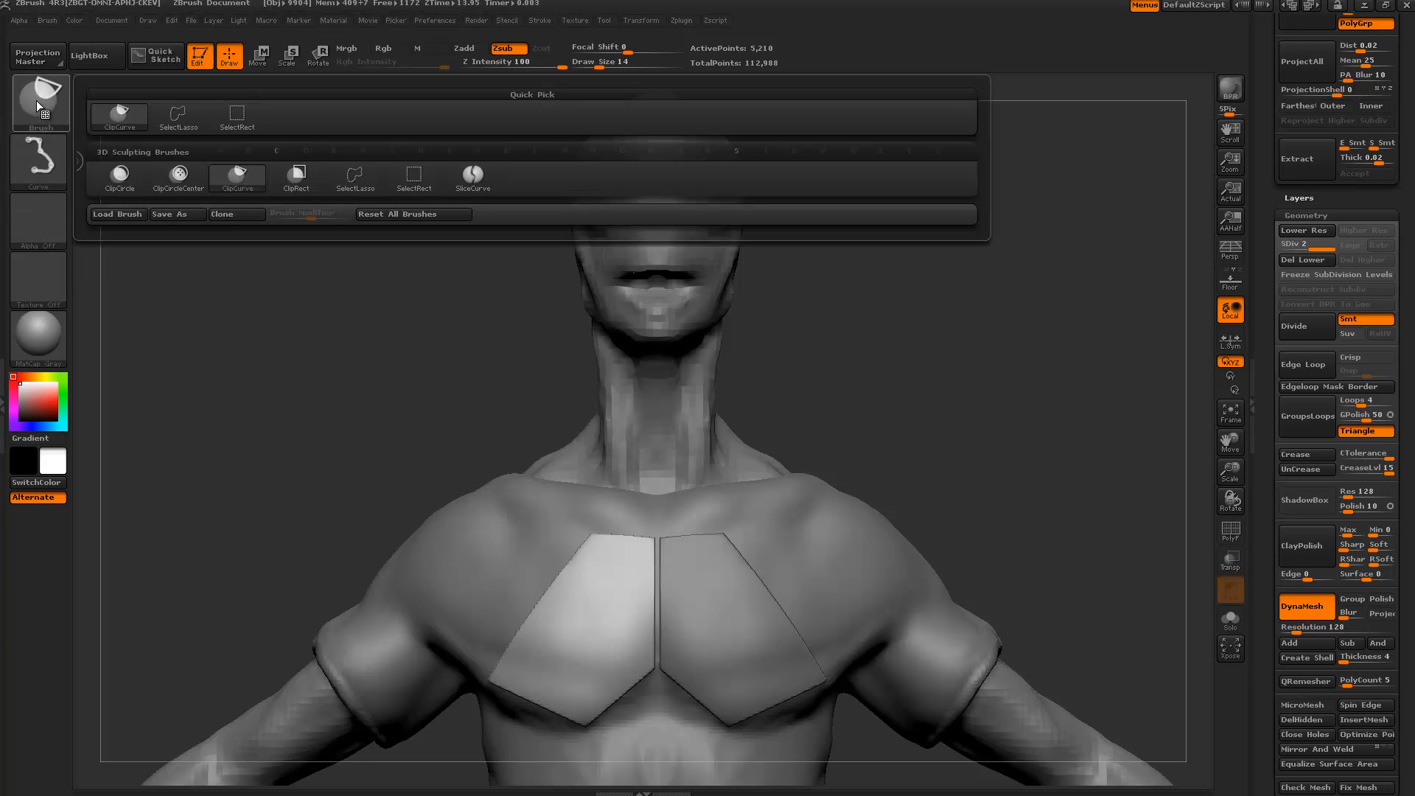
click(361, 183)
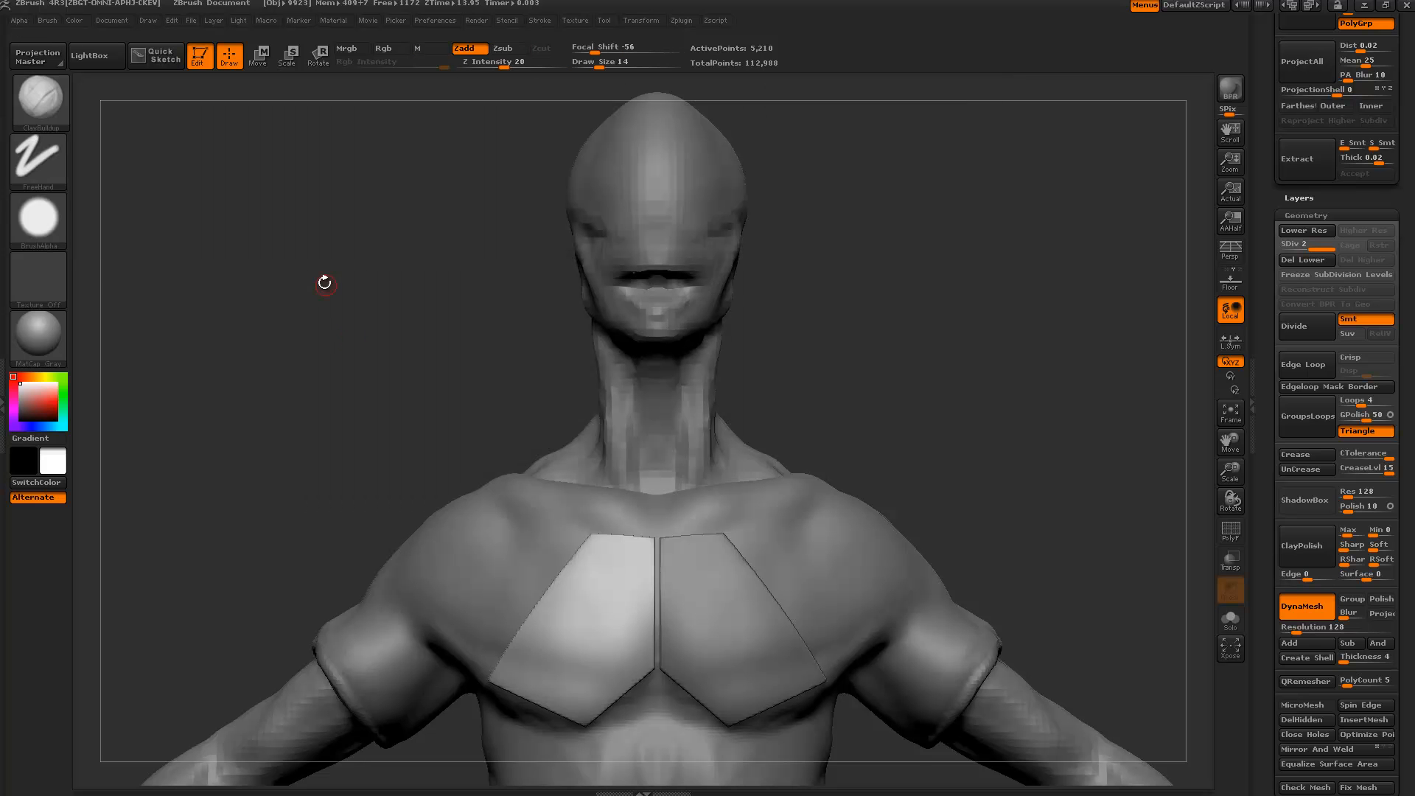
ctrl+shift+drag(359, 276, 254, 260)
ctrl+shift+click(37, 101)
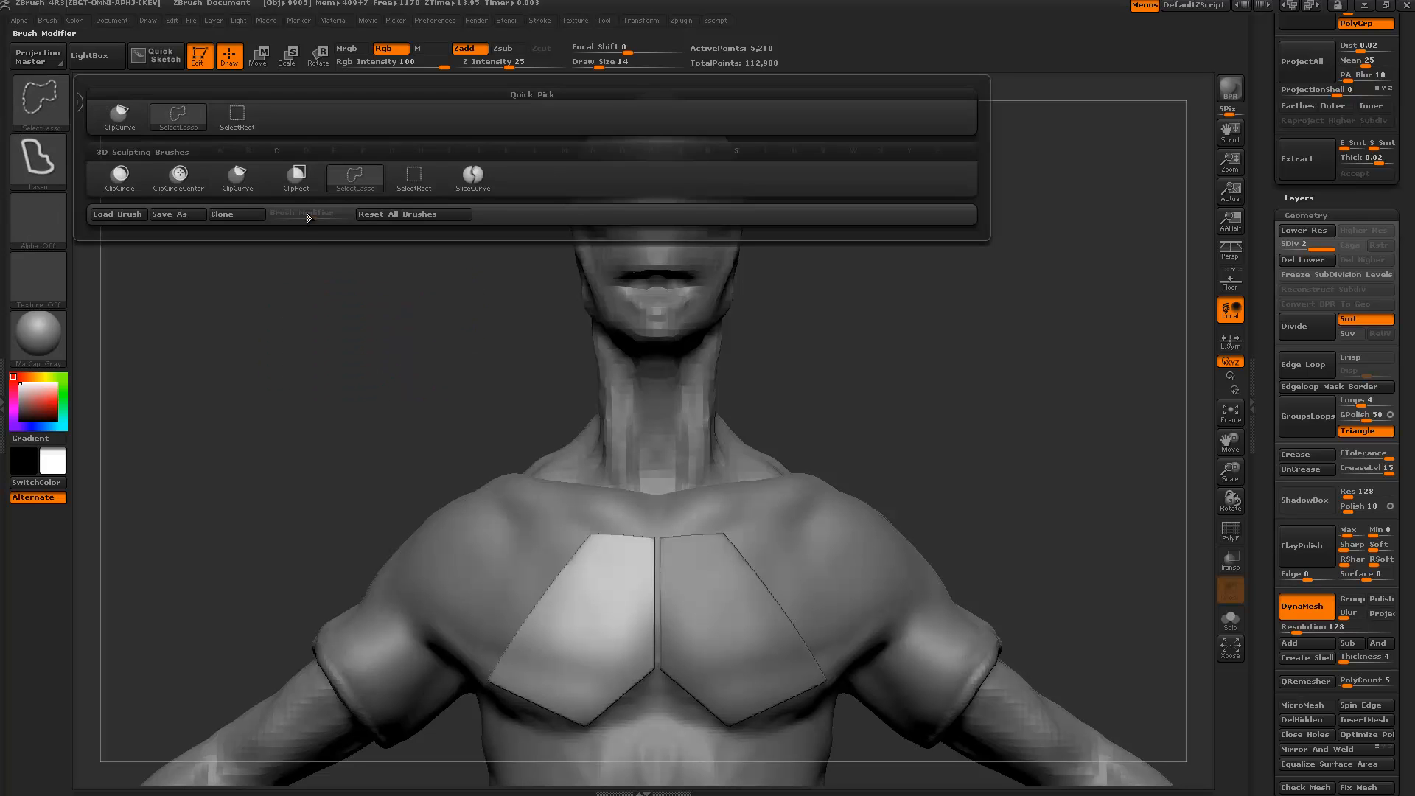
key(b)
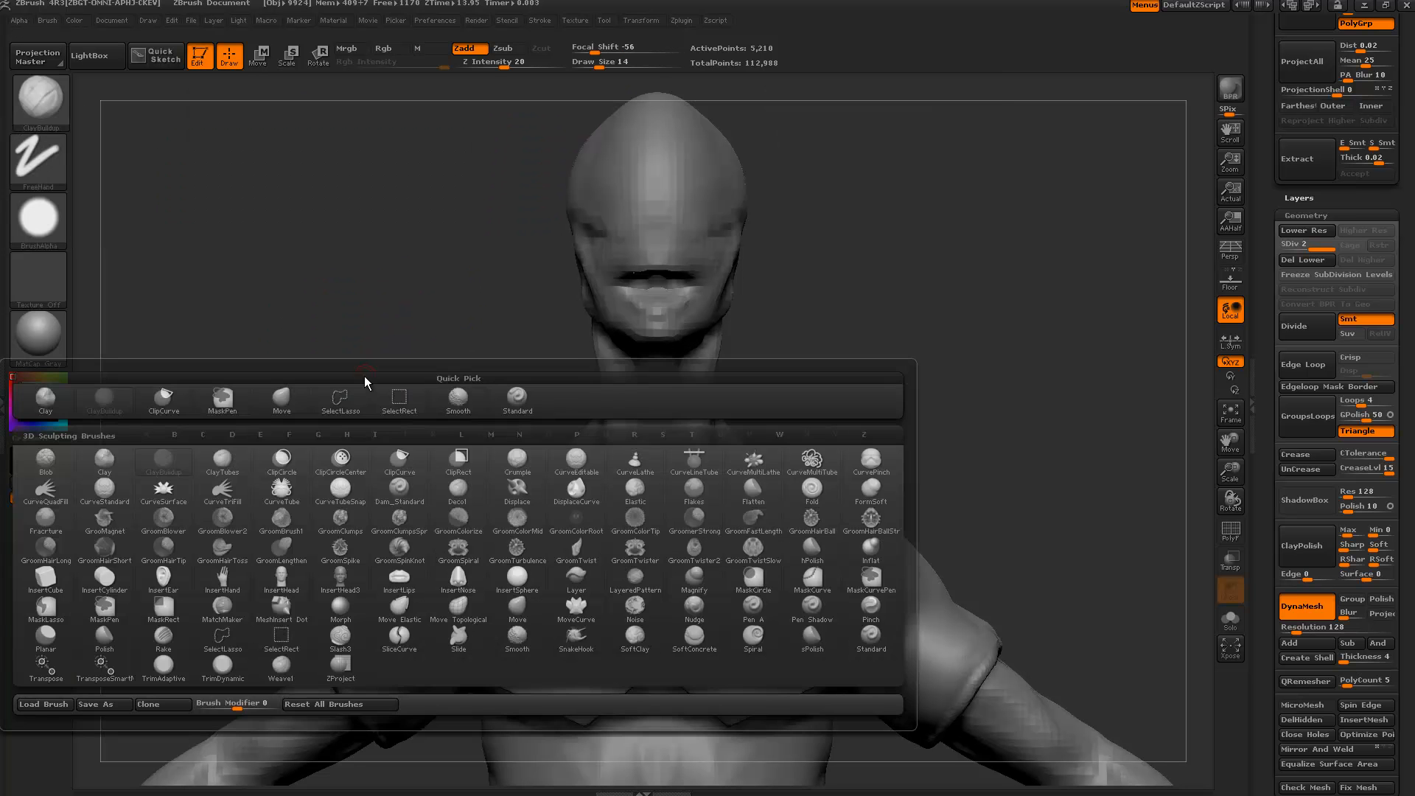
key(c)
key(c)
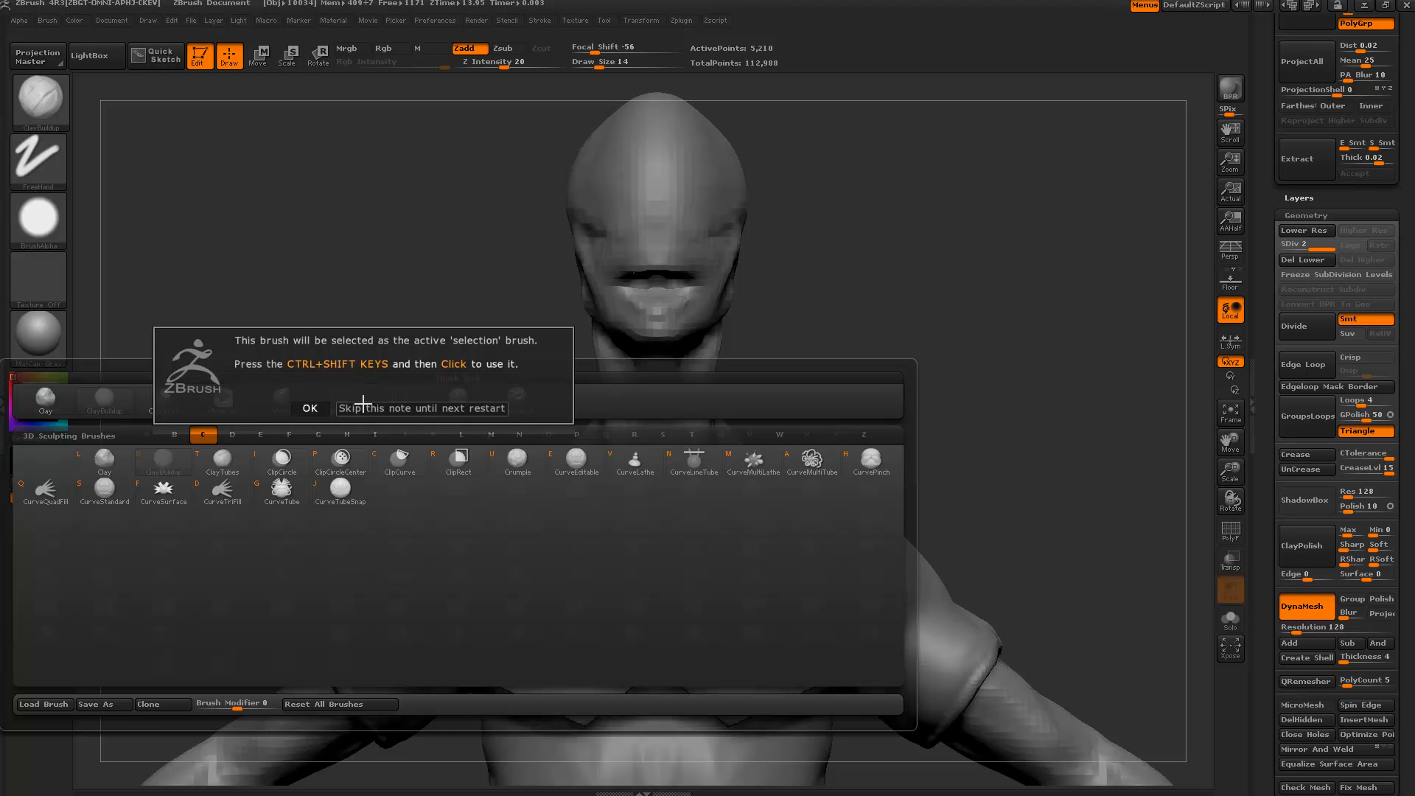
click(371, 408)
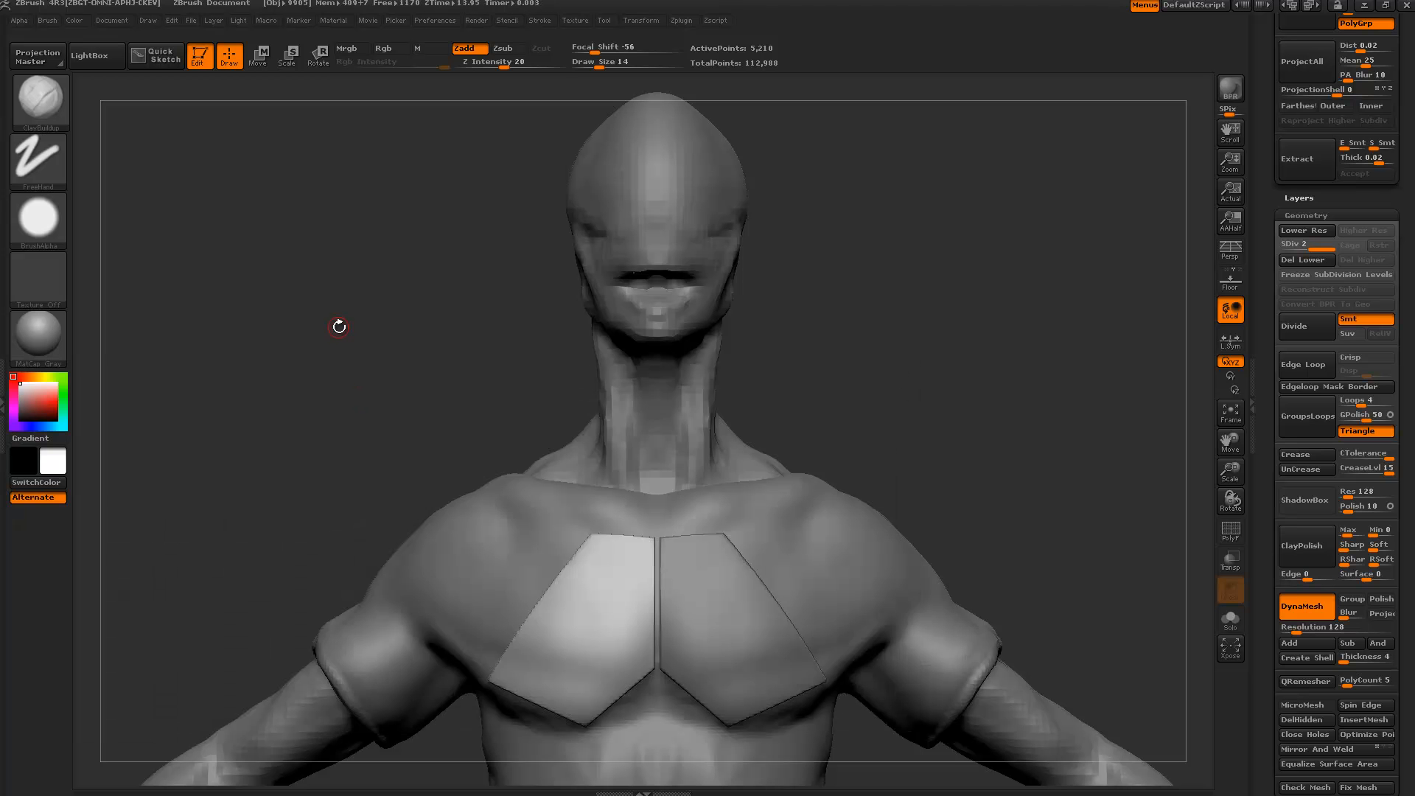
Switch the selection brush to SelectRect and test a rectangle selection.
key(b)
key(c)
key(b)
key(ctrl+shift)
ctrl+shift+drag(325, 234, 436, 394)
Load the Move brush from the M-filtered brush list.
key(b)
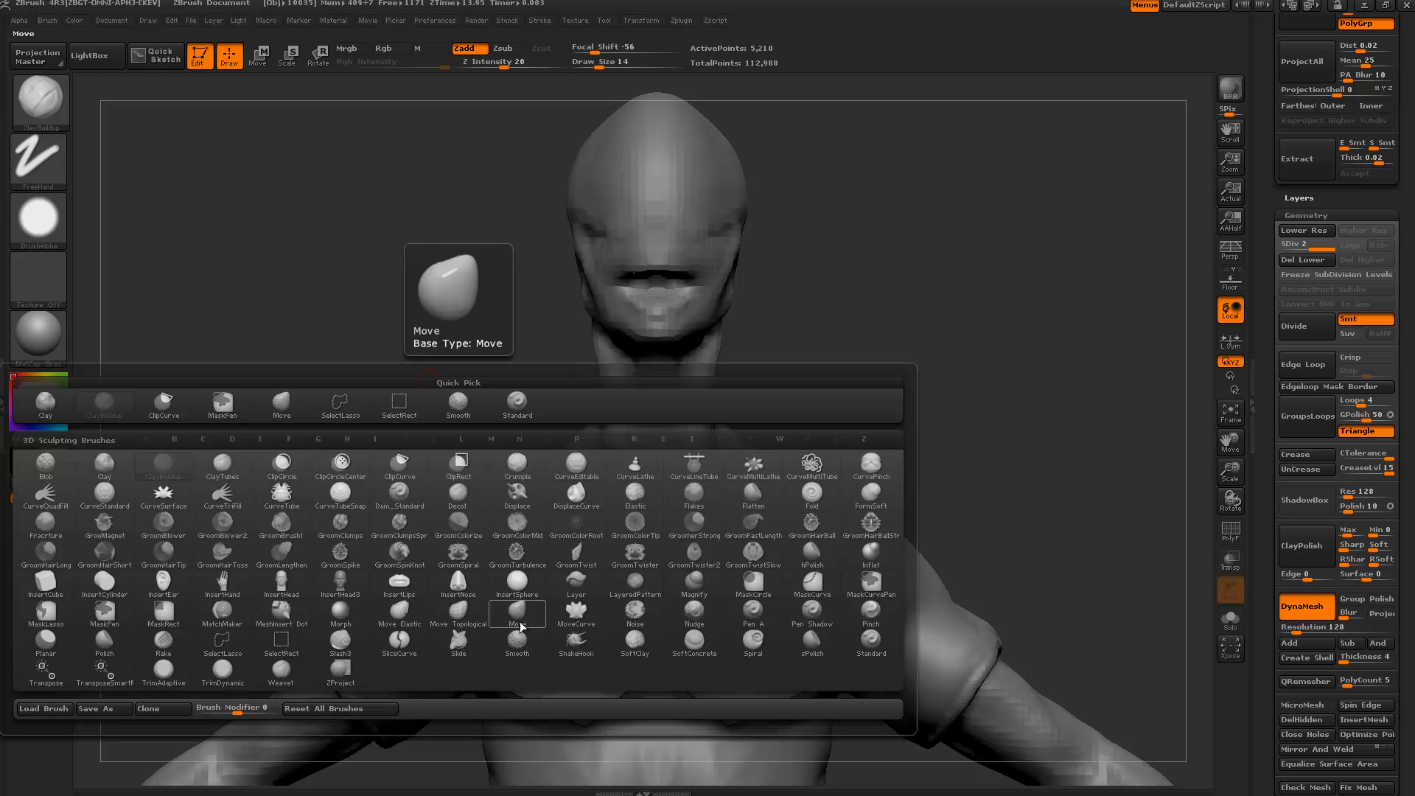
key(m)
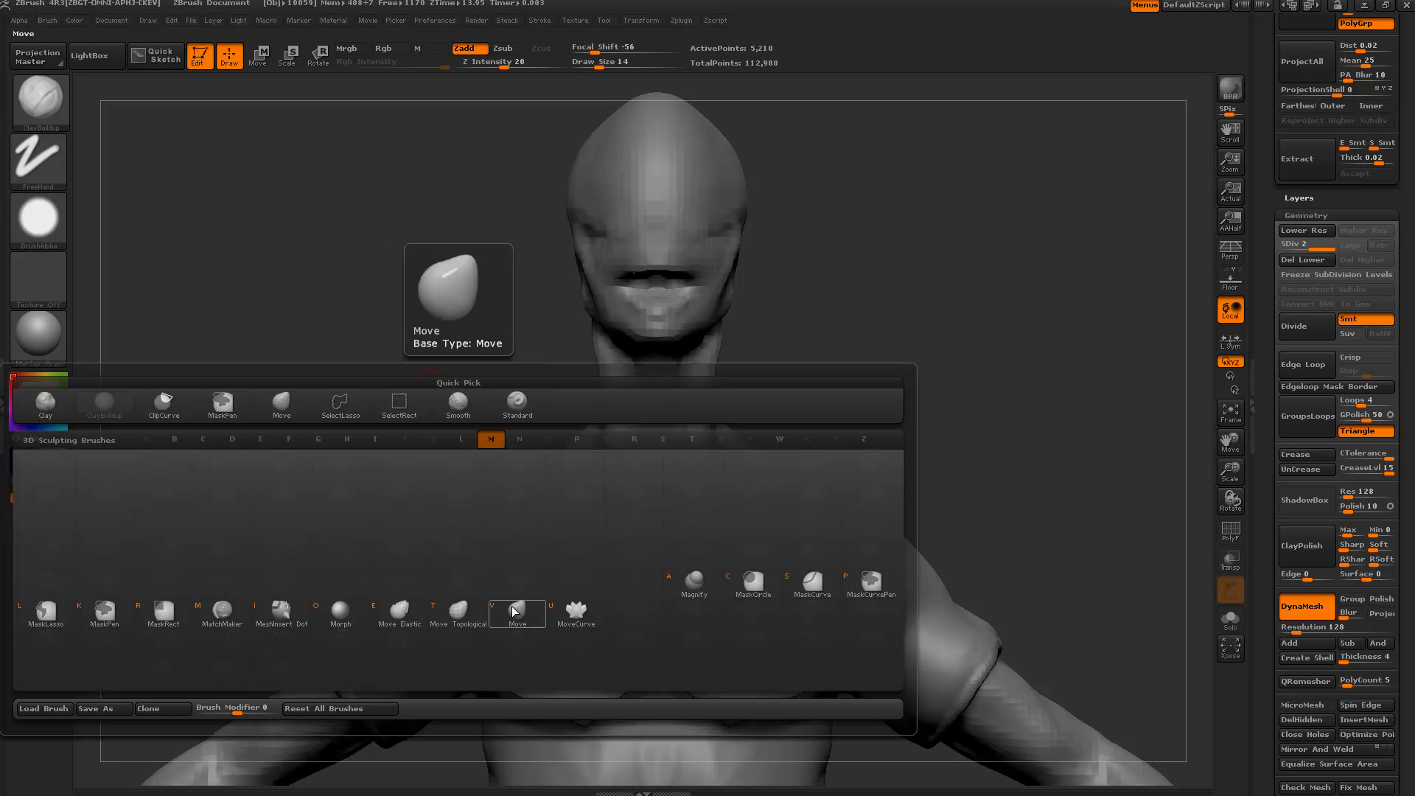
click(534, 615)
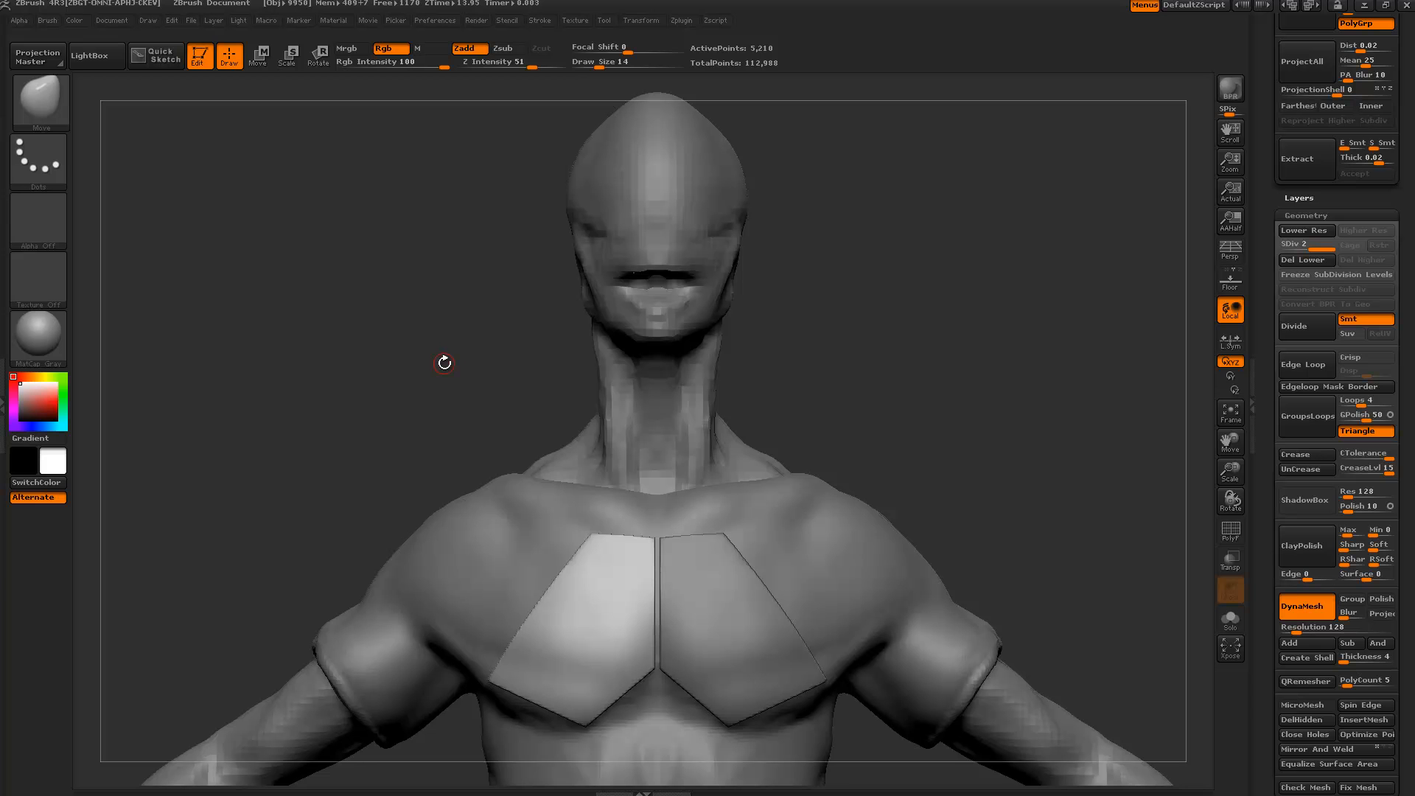
key(b)
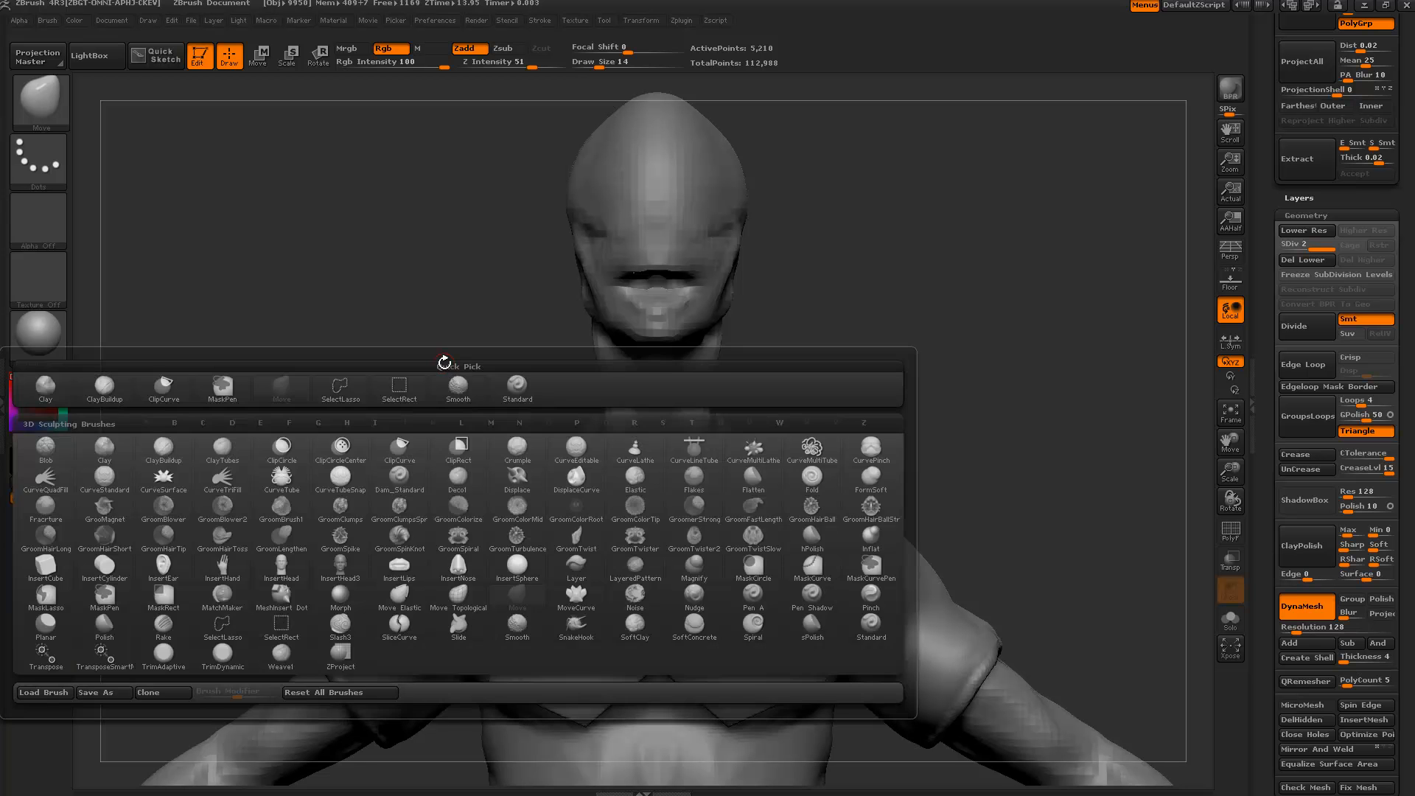
key(b)
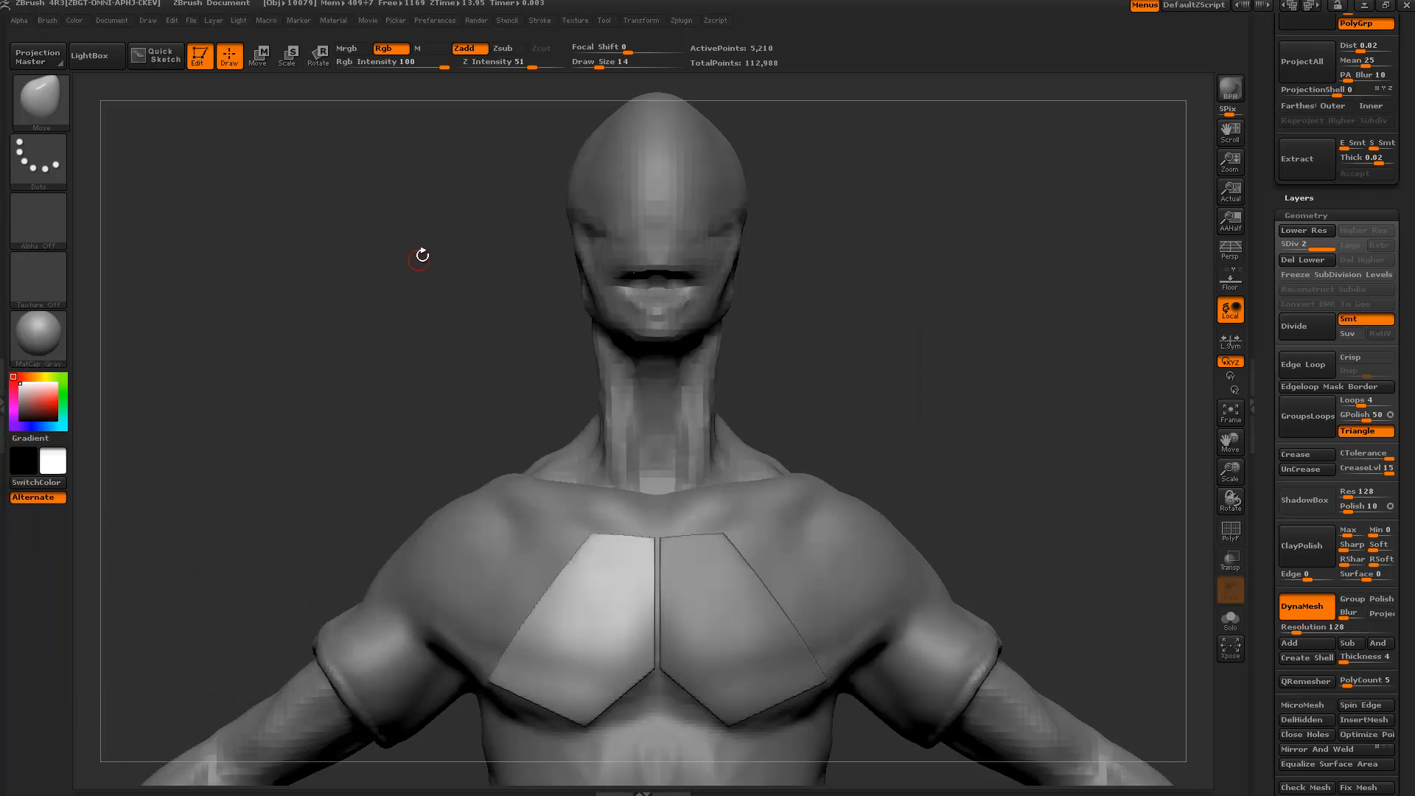
key(b)
key(c)
key(c)
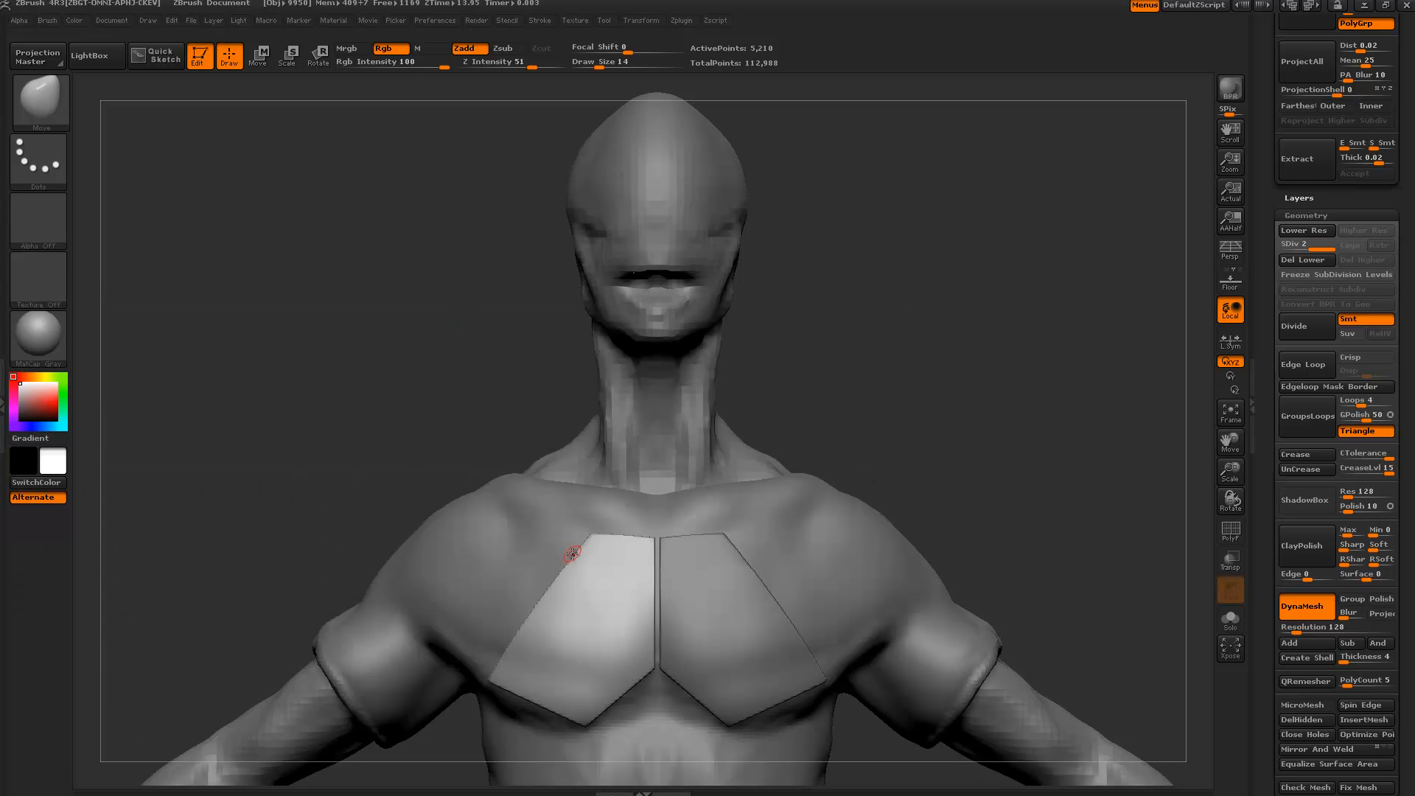
ctrl+shift+drag(807, 651, 493, 470)
key(ctrl+z)
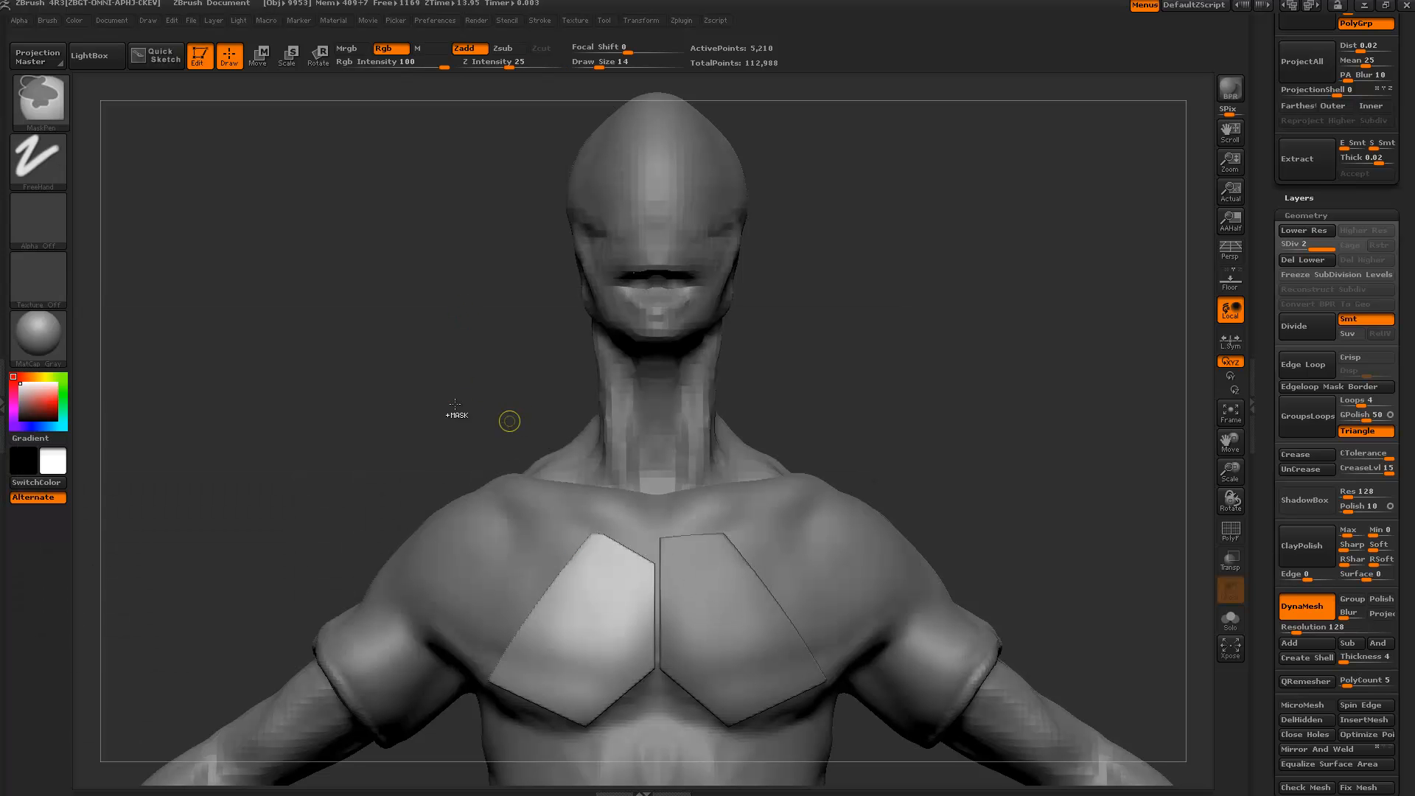
key(b)
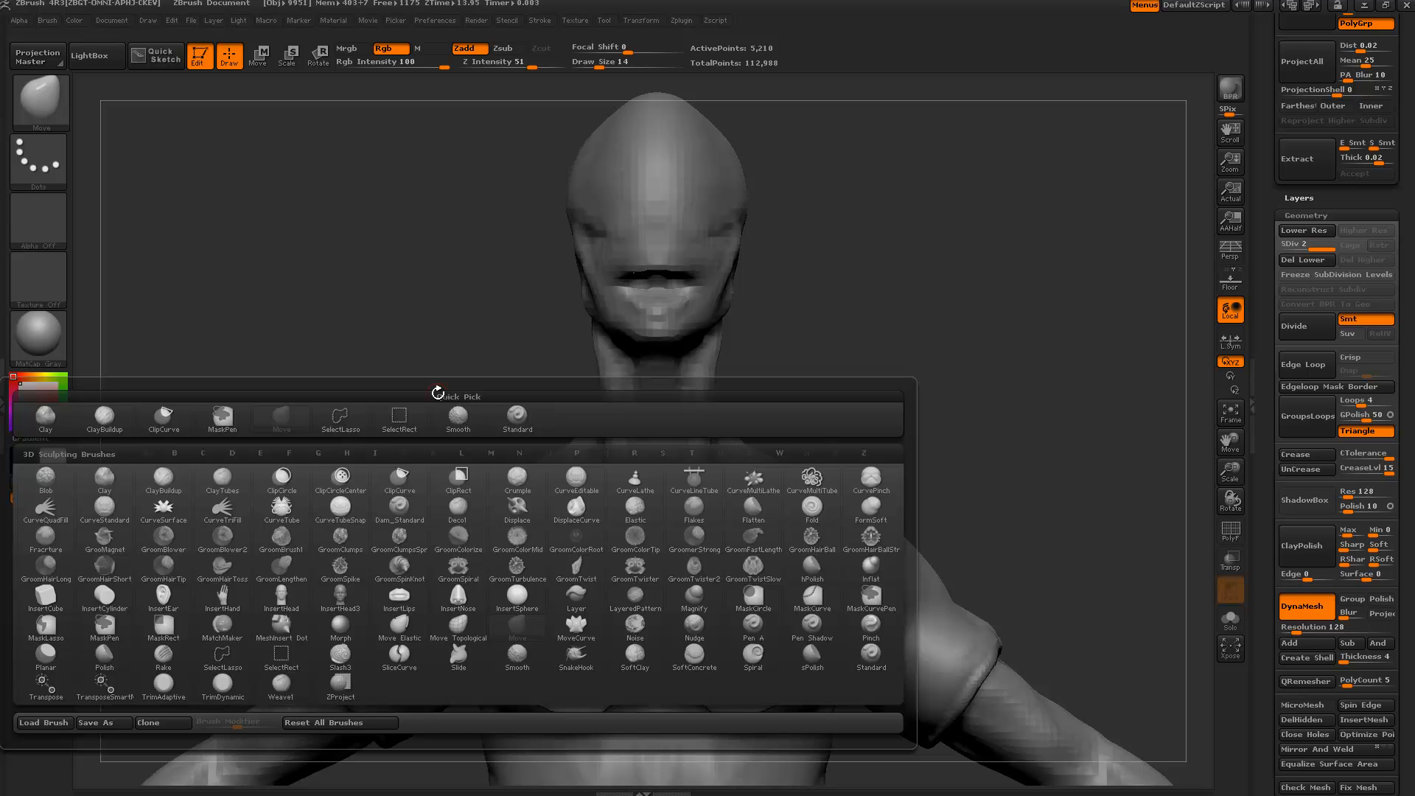
key(s)
key(r)
ctrl+alt+shift+drag(473, 415, 727, 591)
drag(366, 449, 120, 133)
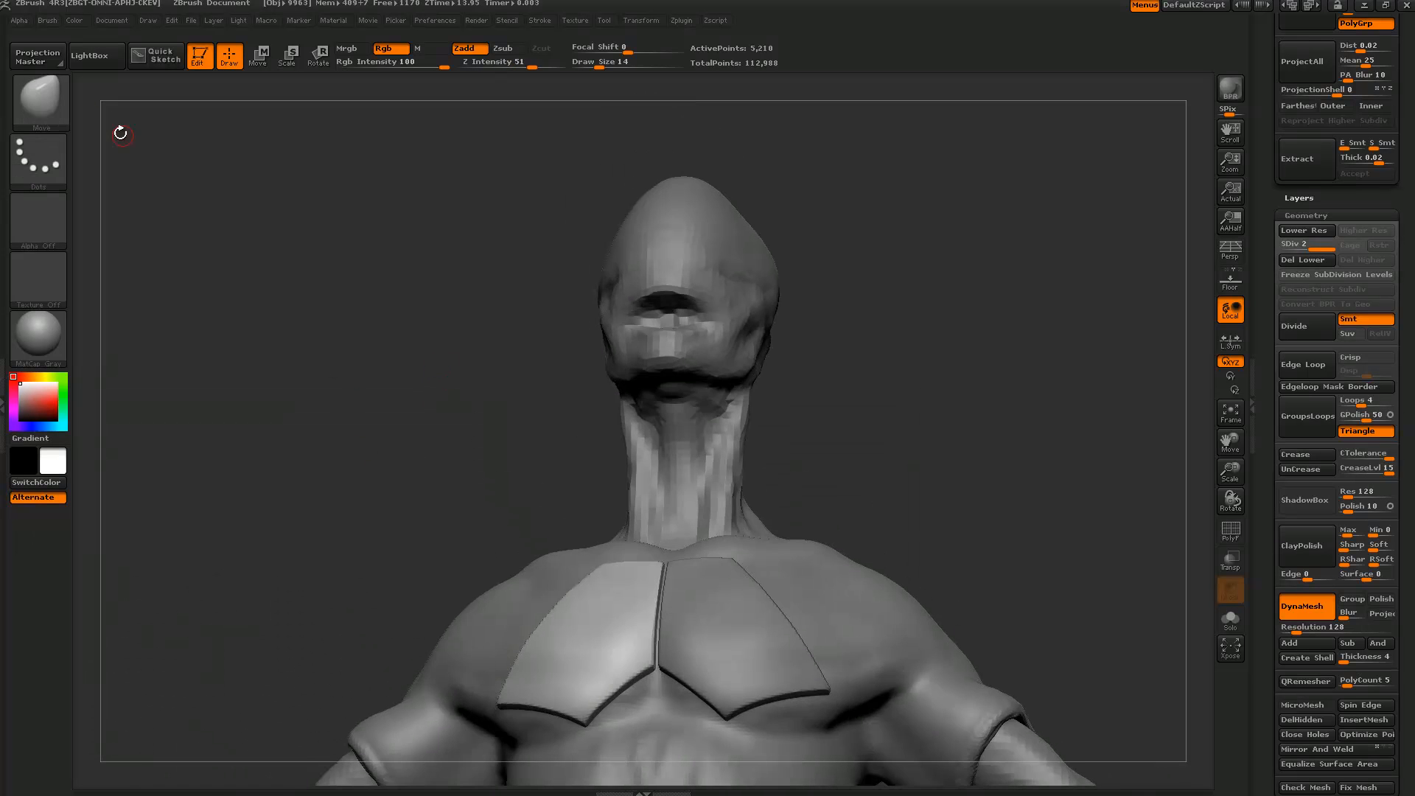
click(47, 106)
click(585, 365)
key(b)
key(c)
key(v)
key(v)
Swap the active colours, turning the model black, and orbit to a three-quarter view.
key(b)
key(c)
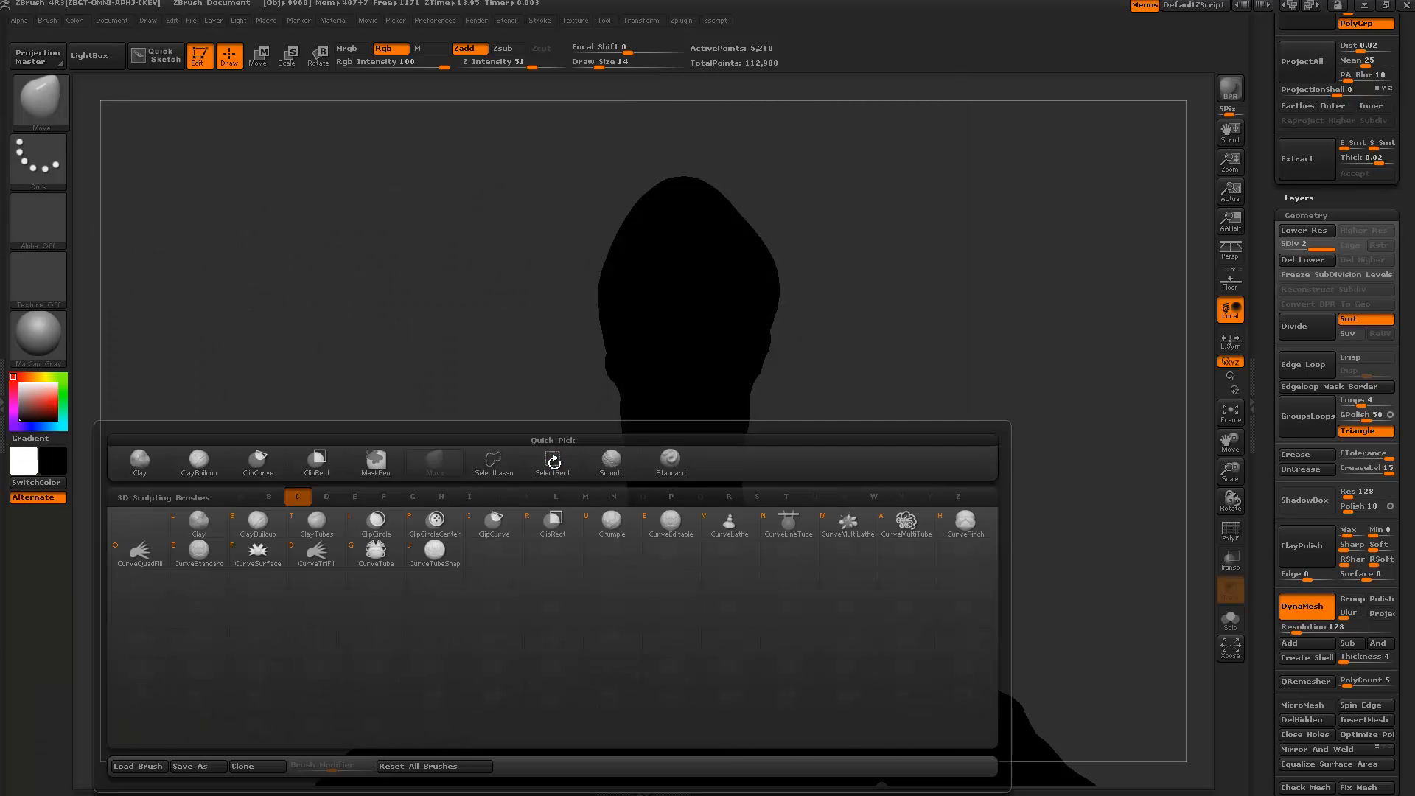
shift+drag(482, 379, 380, 199)
alt+drag(436, 303, 485, 142)
drag(480, 332, 613, 409)
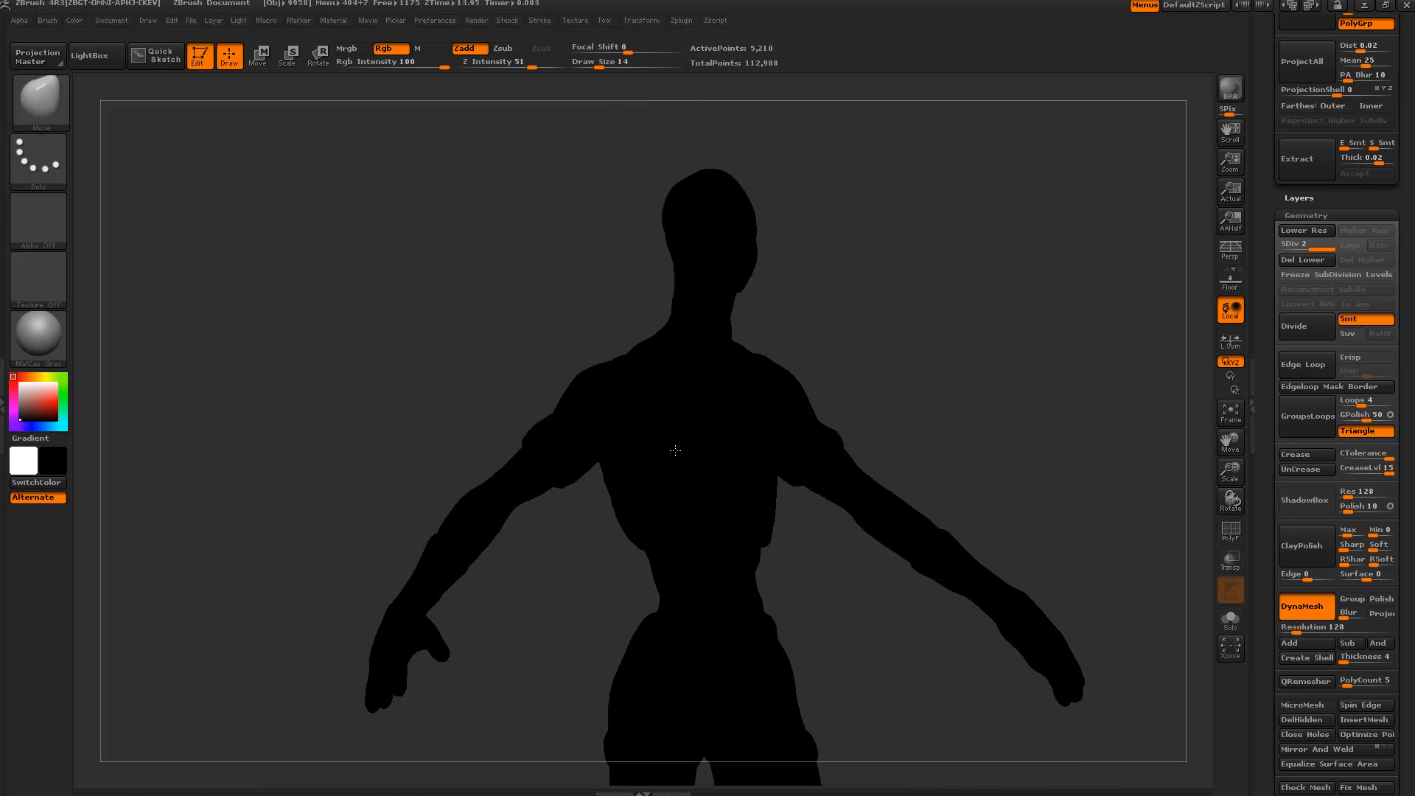
Try grey, pink and dark colours, finally setting the active colour to white.
key(c)
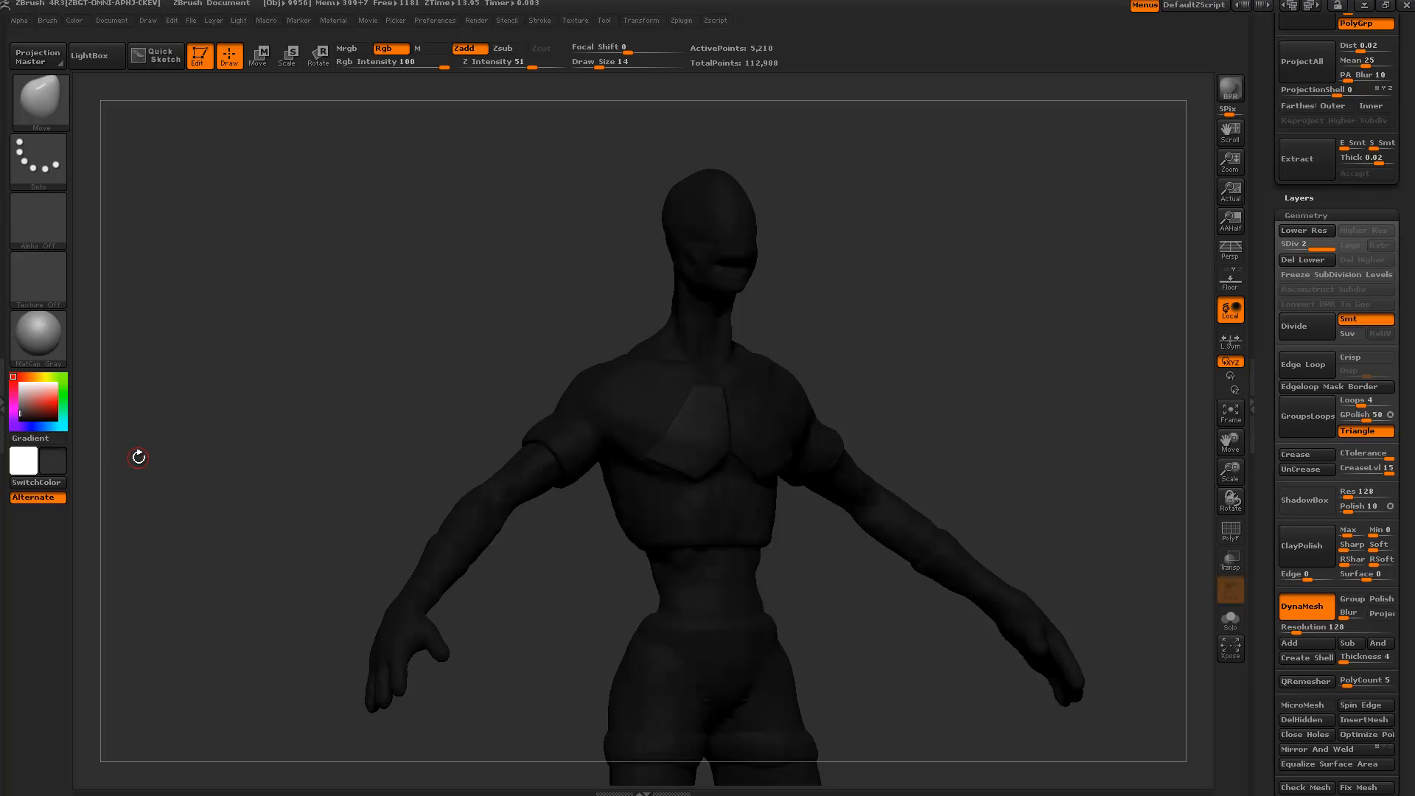
key(v)
key(v)
key(v)
key(v)
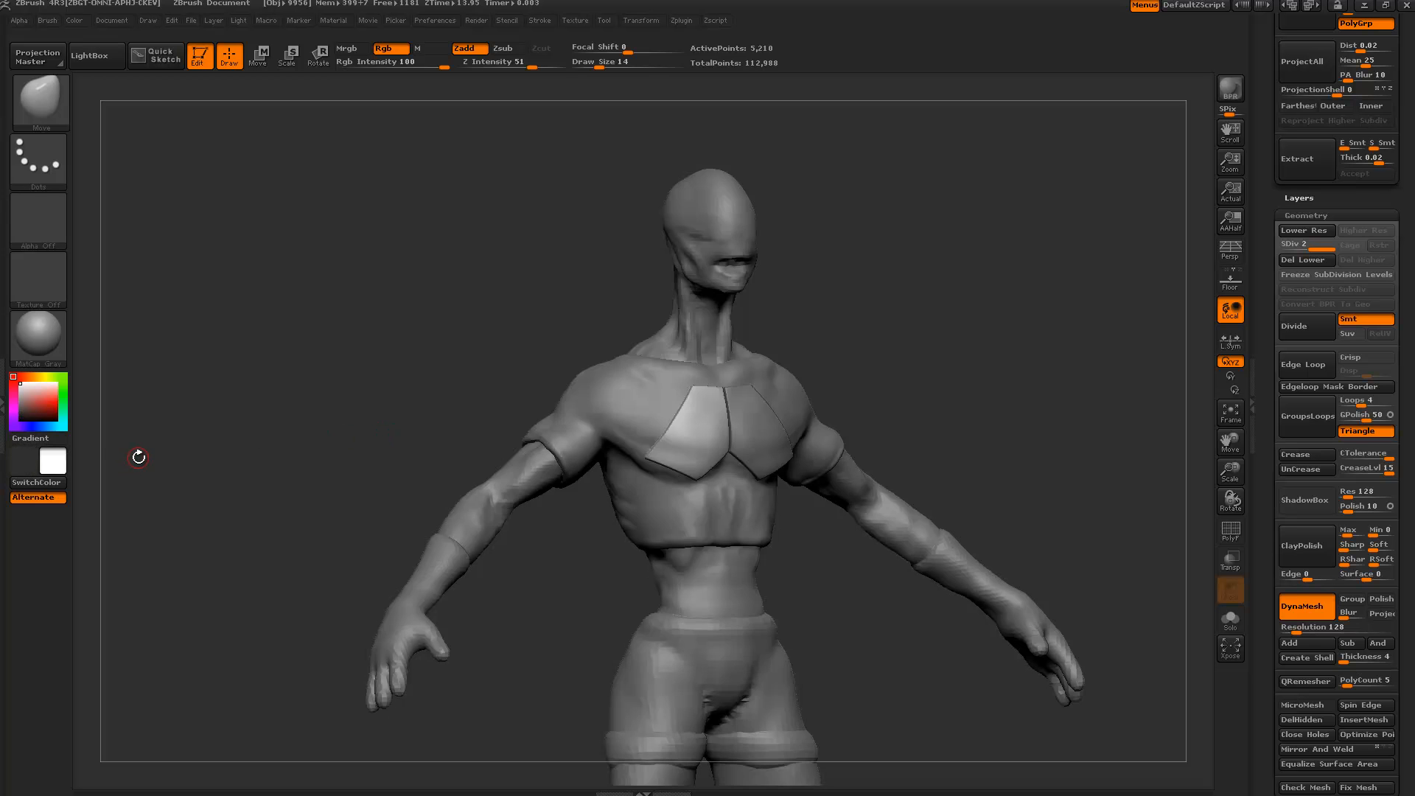
key(v)
click(38, 385)
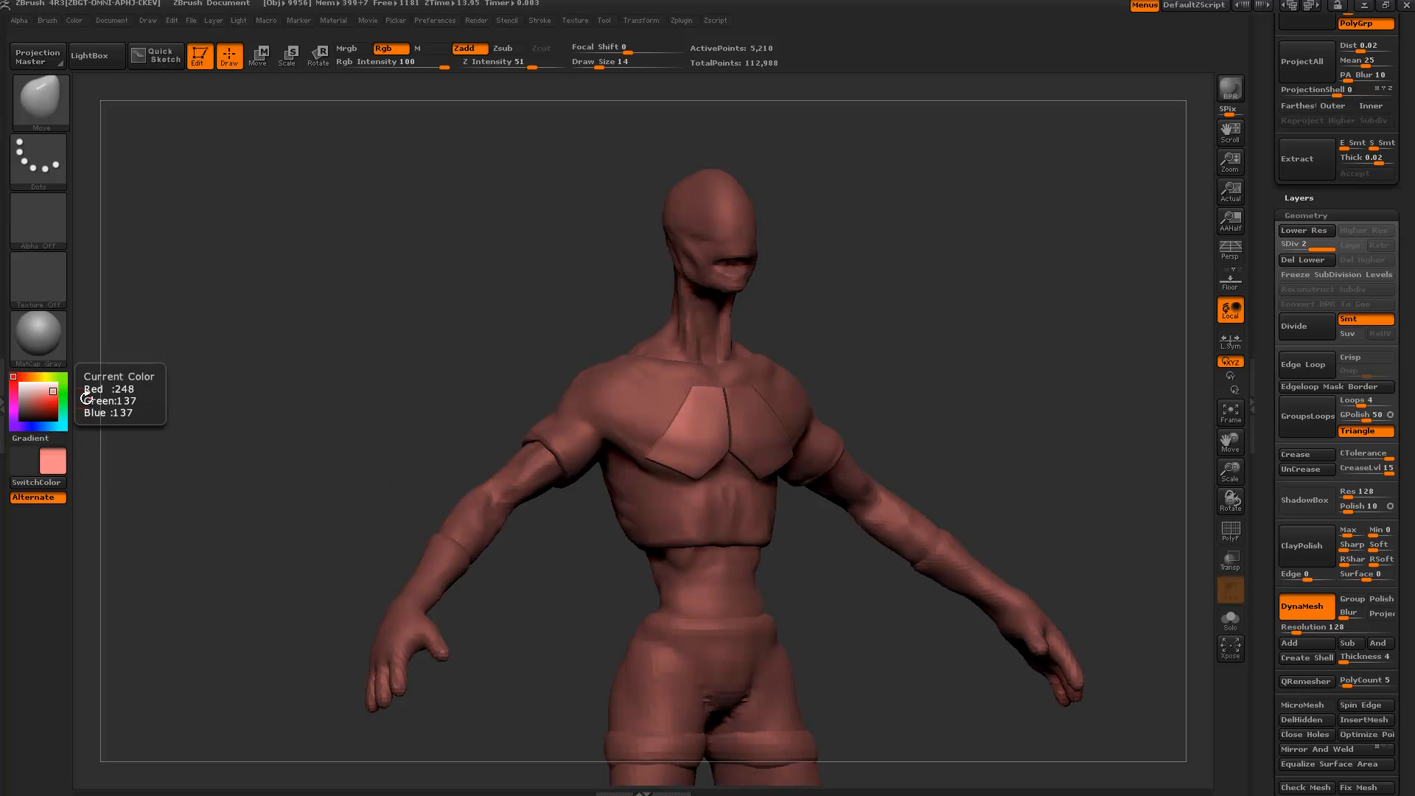
key(v)
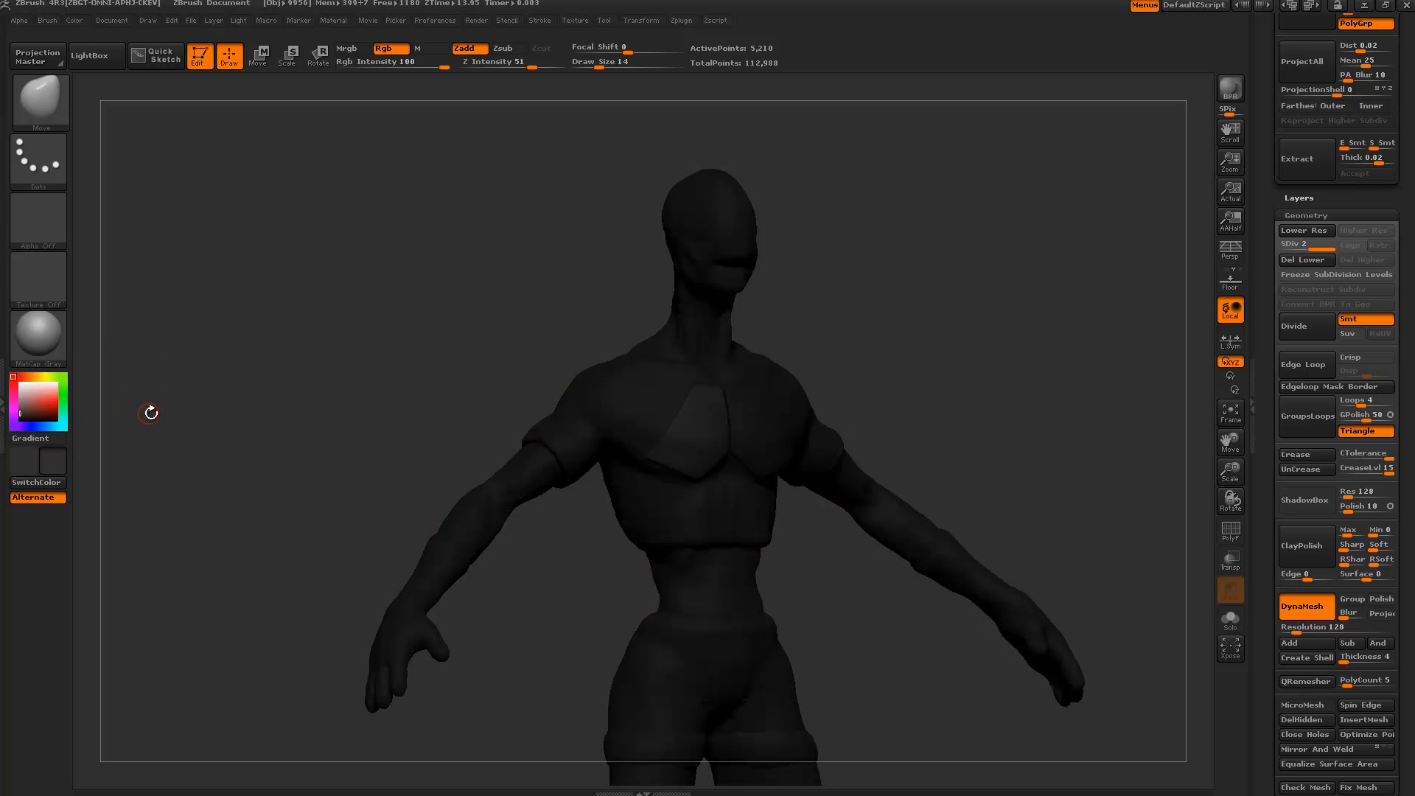
key(c)
key(c)
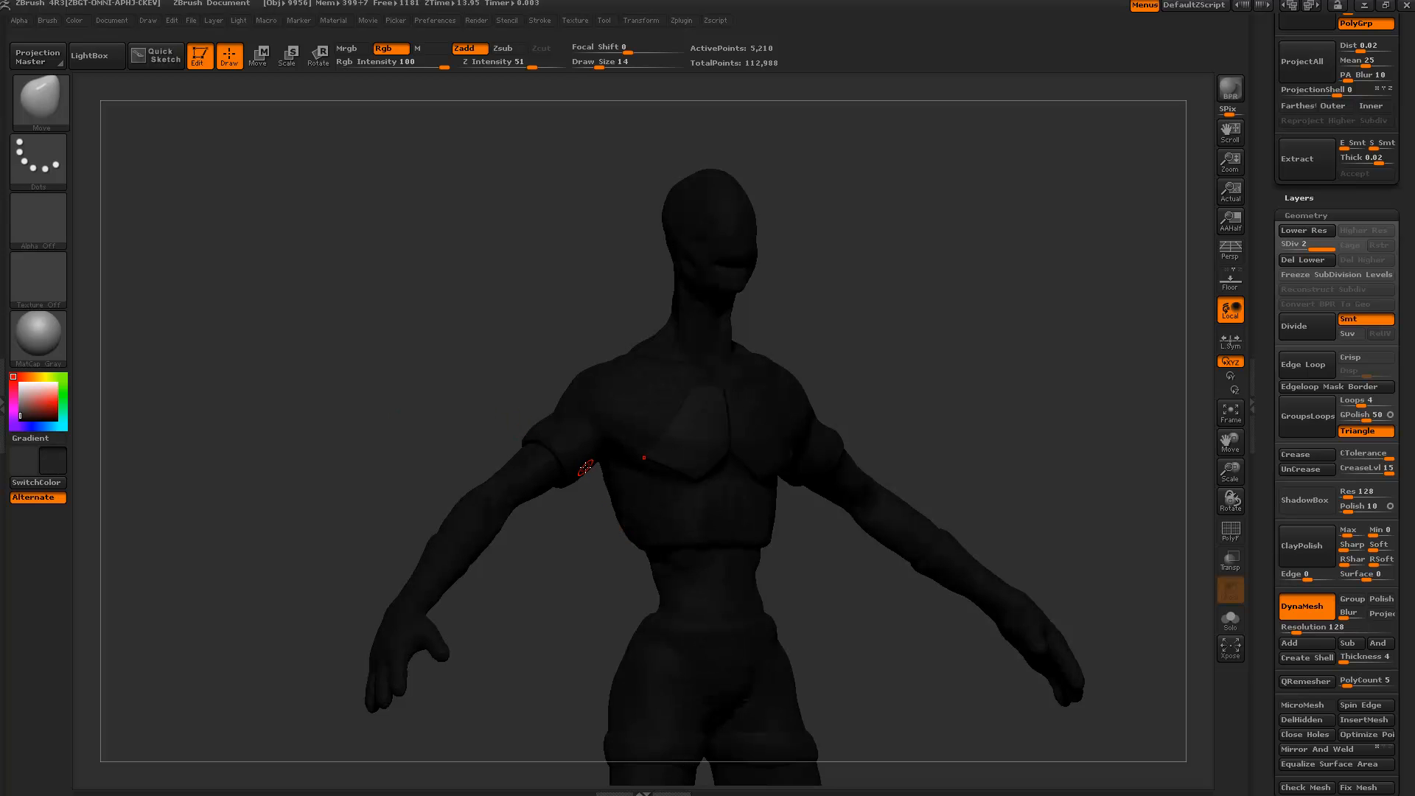
key(c)
key(c)
drag(30, 395, 9, 376)
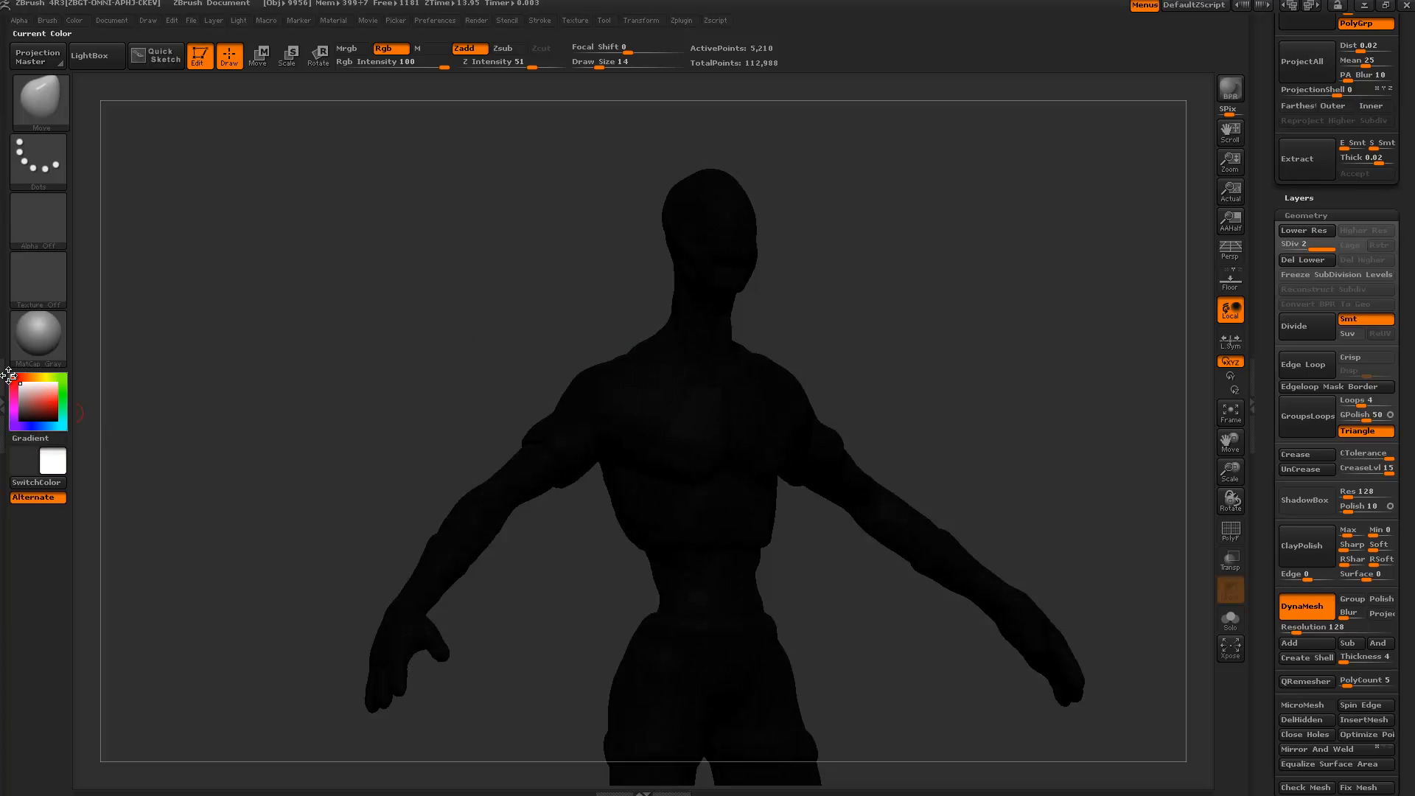
Return to front view, scroll the tray to Tool > SubTool, and zoom on the chest plates.
mouse_move(461, 348)
mouse_down()
mouse_move(765, 391)
mouse_move(85, 415)
mouse_up()
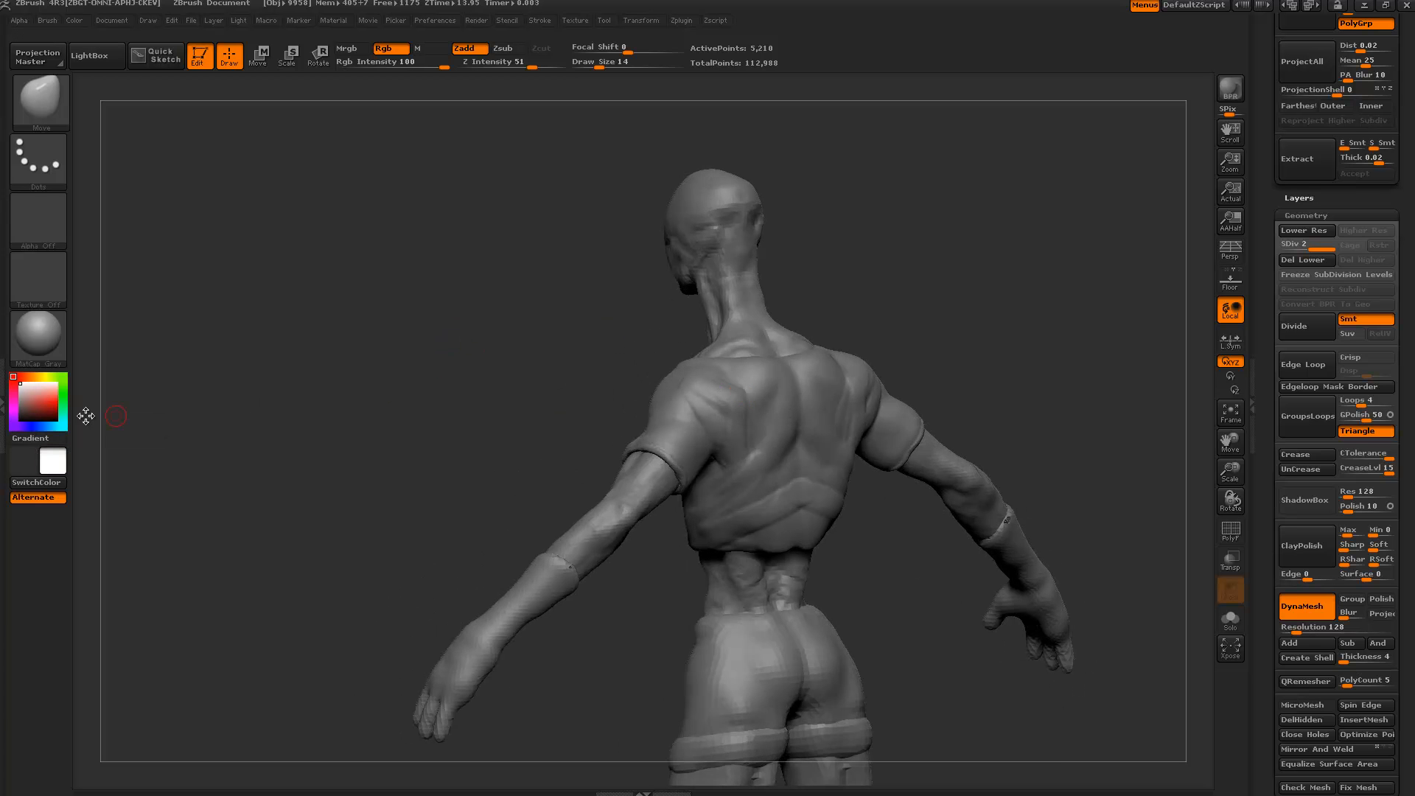
drag(436, 381, 507, 380)
alt+drag(821, 569, 1165, 441)
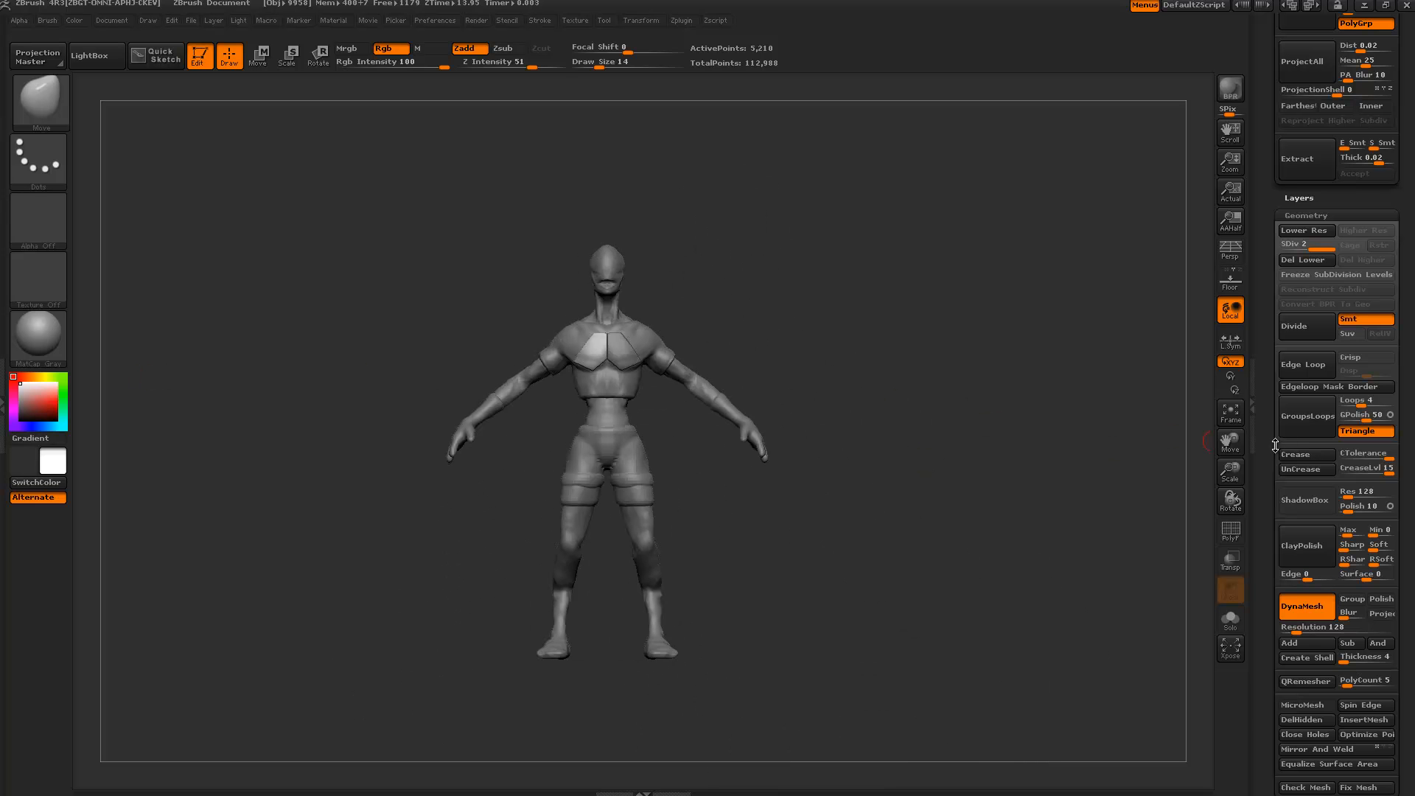
drag(1276, 445, 1268, 640)
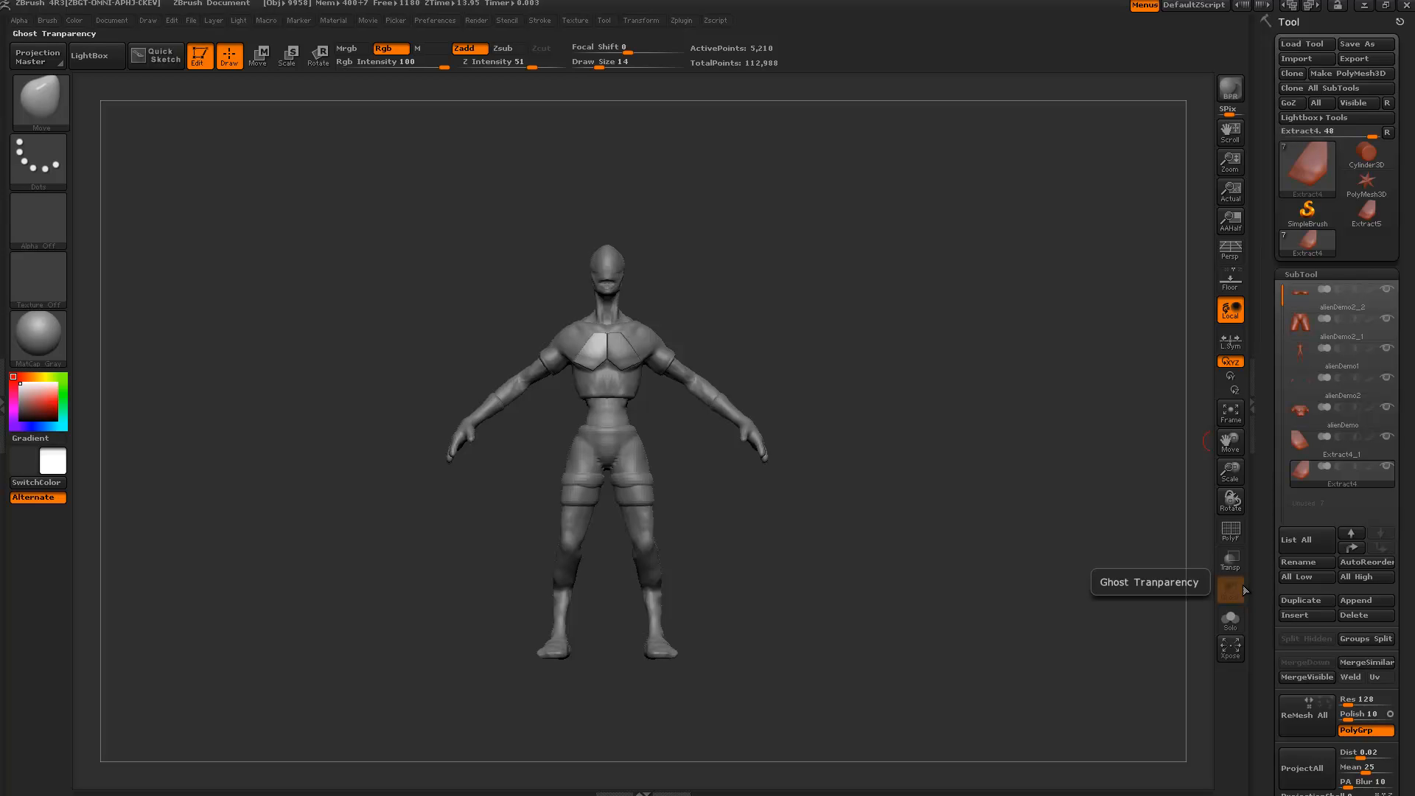
alt+drag(907, 362, 901, 428)
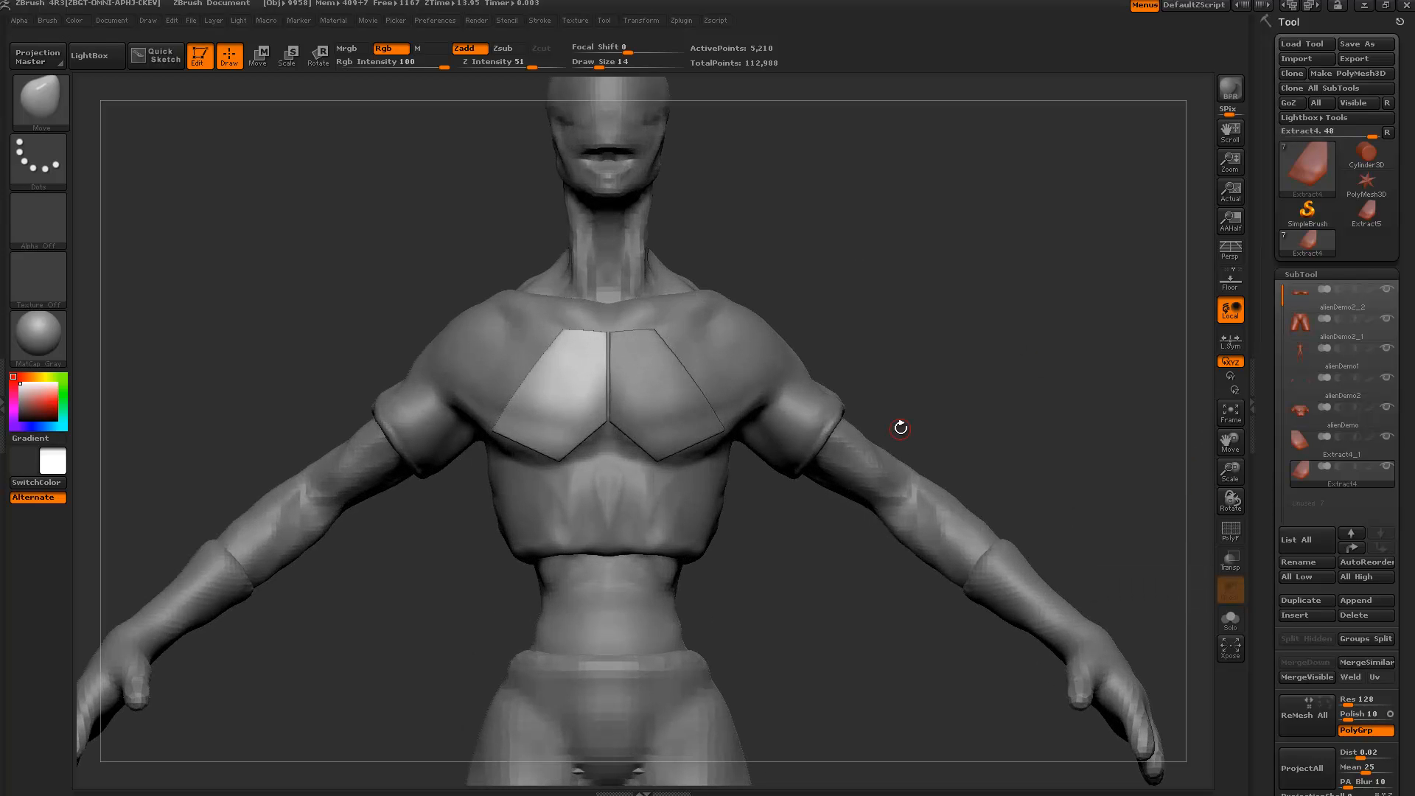